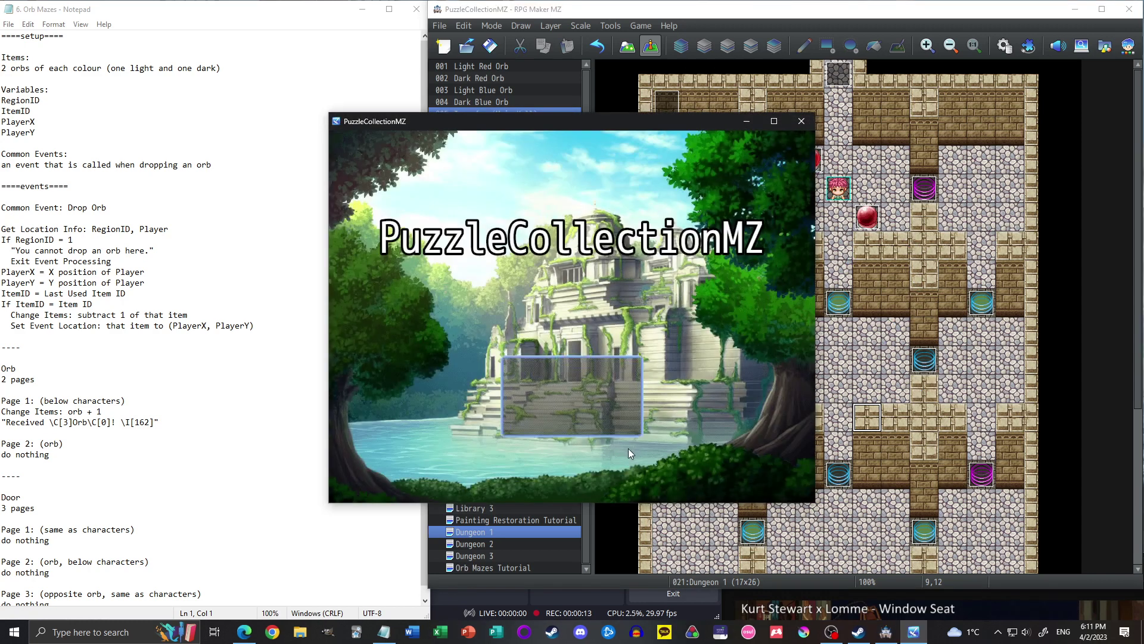
- Start a new game in the playtest and walk the character around the first room between the orbs and doors
left_click(573, 373)
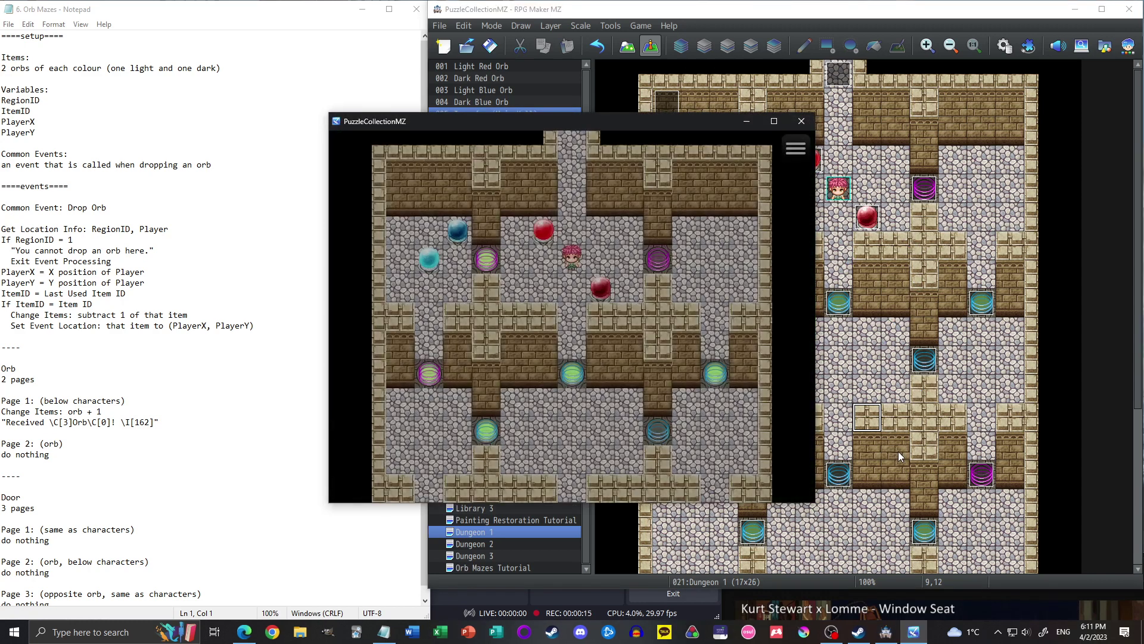
key("Left")
key("Left")
key("Down")
key("Right")
key("Right")
key("Right")
key("Right")
key("Up")
key("Left")
key("Left")
key("Right")
key("Right")
key("Left")
key("Left")
key("Left")
key("Left")
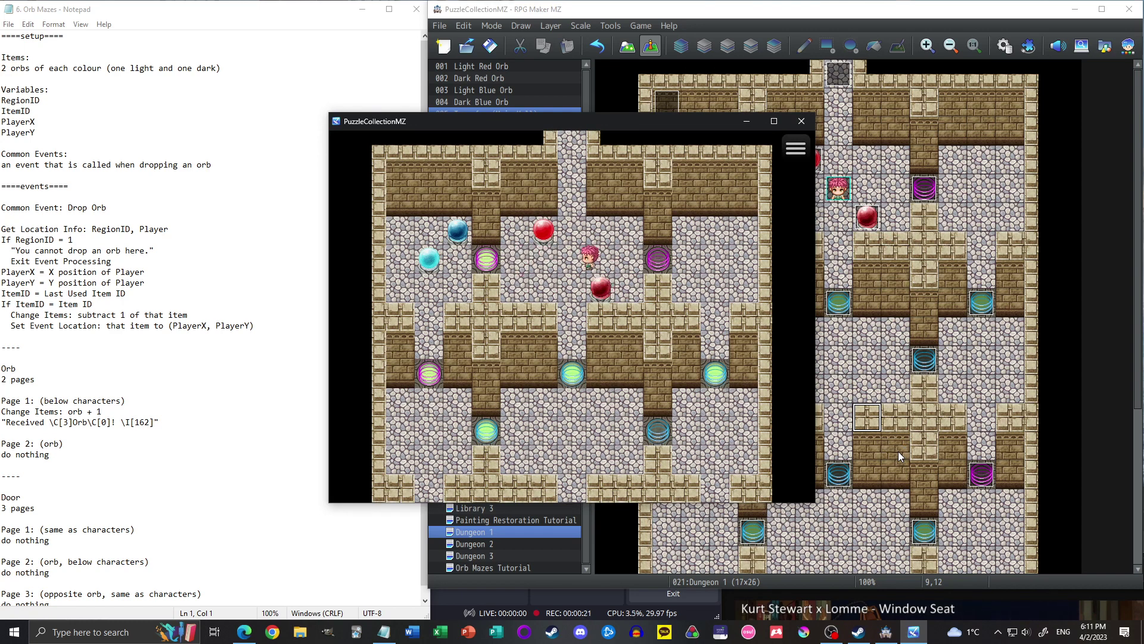
- Pick up the Dark Red Orb in the middle of the first room
key("Right")
key("Right")
key("Down")
key("Down")
key("Down")
key("Up")
key("Up")
key("Left")
key("Up")
key("Down")
key("Right")
key("Right")
key("Return")
- Test the passages near the middle room's doors, and pick up the Light Red Orb
key("Up")
key("Right")
key("Right")
key("Right")
key("Left")
key("Left")
key("Left")
key("Right")
key("Right")
key("Left")
key("Left")
key("Left")
key("Left")
key("Left")
key("Left")
key("Right")
key("Up")
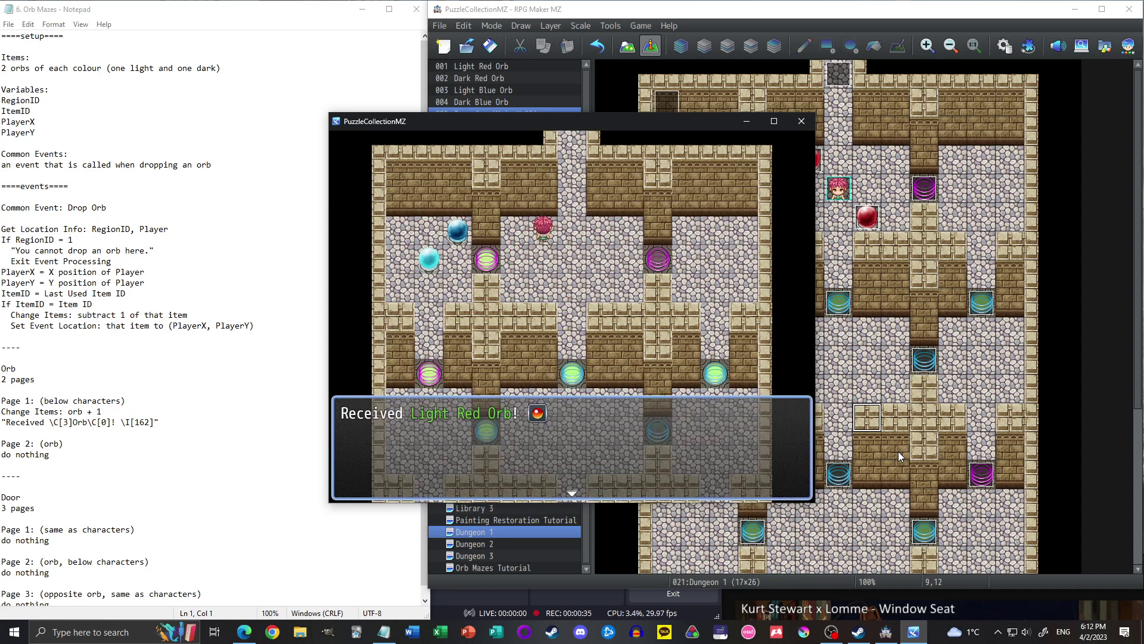
key("Return")
- Walk up to the light red door and drop the Dark Red Orb from the item list one tile away from it
key("Down")
key("Left")
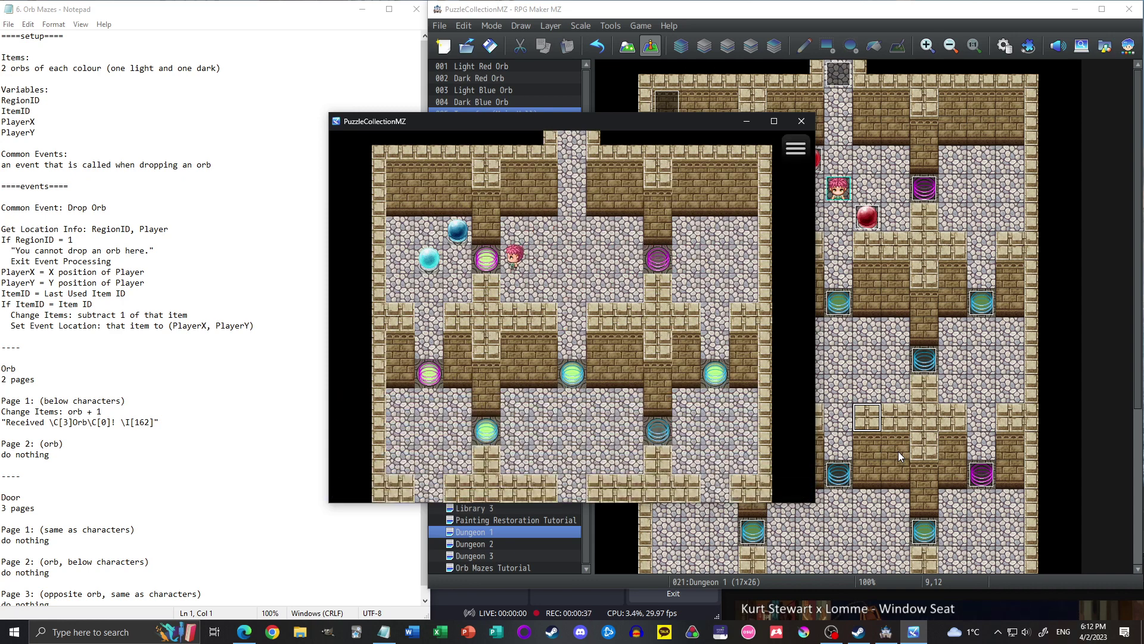
key("Right")
key("Escape")
key("Return")
key("Right")
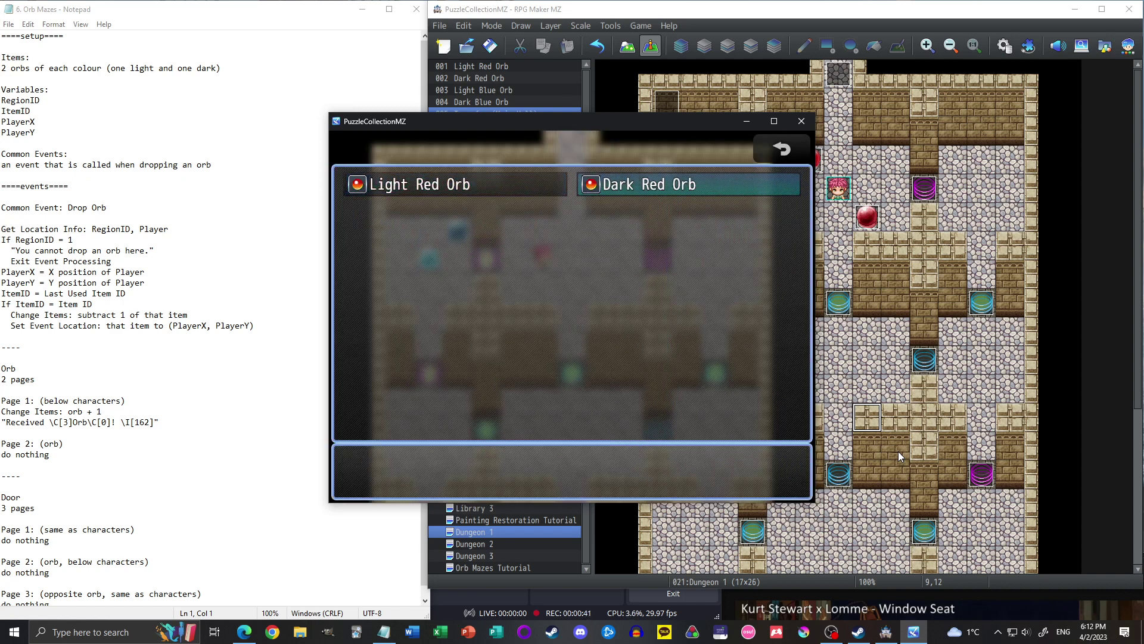
key("Return")
- Walk through the light red door and collect the Light Blue Orb and the Dark Blue Orb behind it
key("Left")
key("Right")
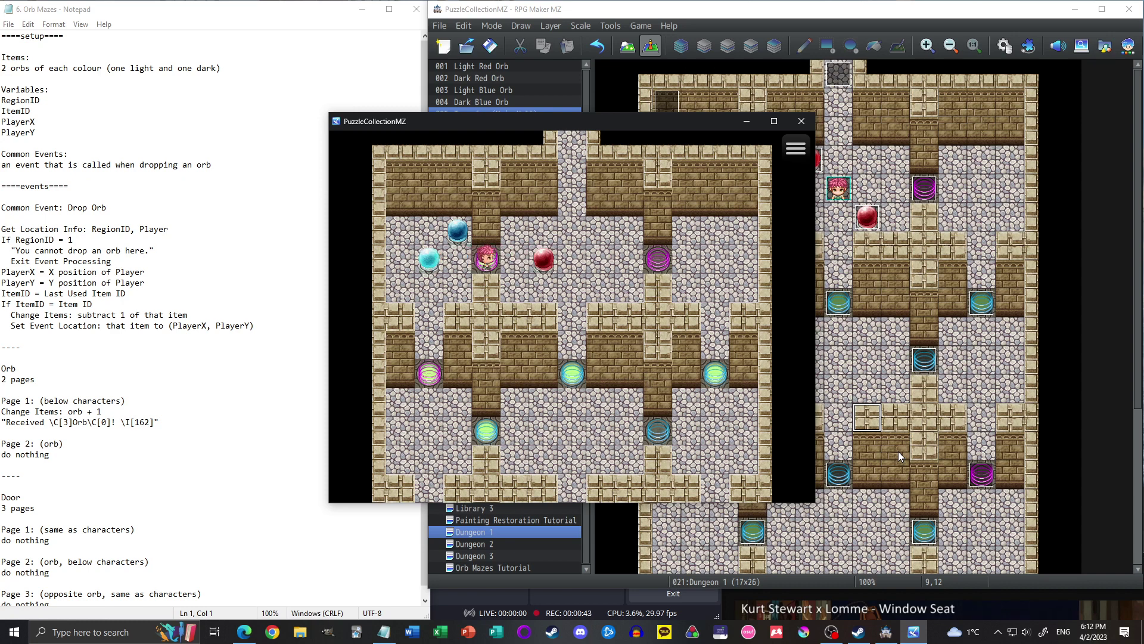
key("Left")
key("Right")
key("Right")
key("Left")
key("Left")
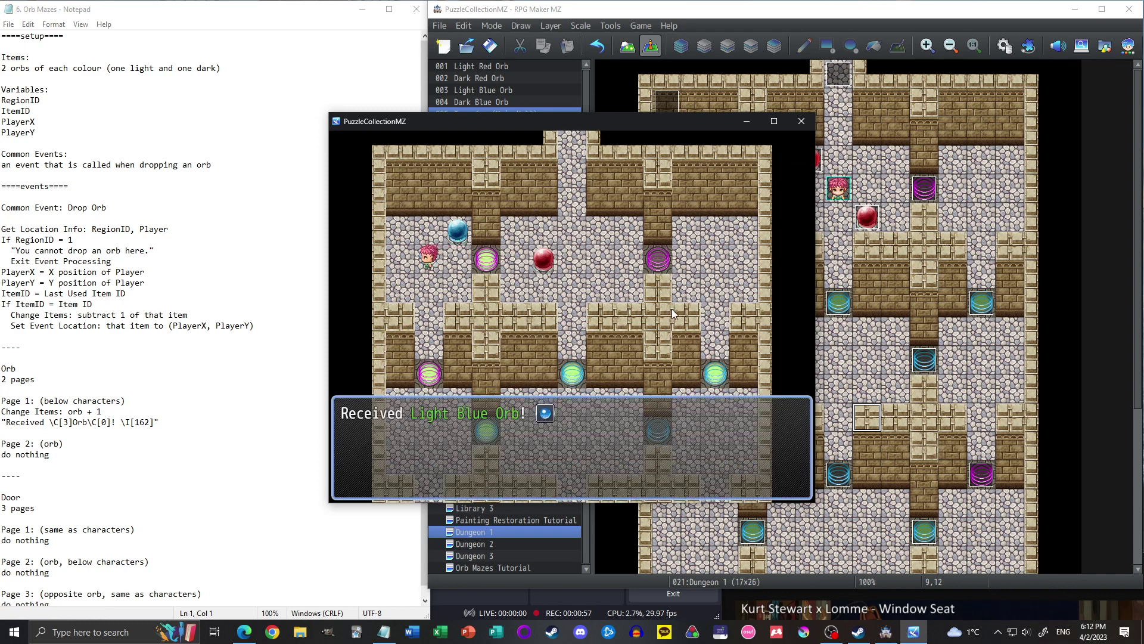
key("Return")
key("Up")
key("Right")
key("Return")
- Go down through the lower light red door and drop the Dark Blue Orb in the room below
key("Down")
key("Right")
key("Left")
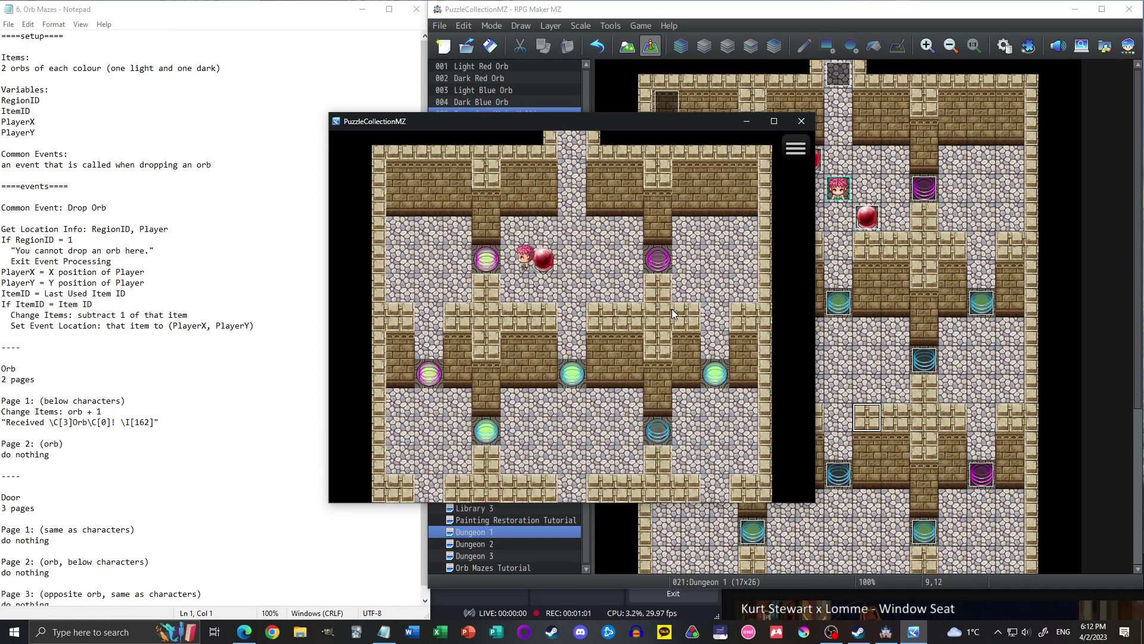
key("Left")
key("Down")
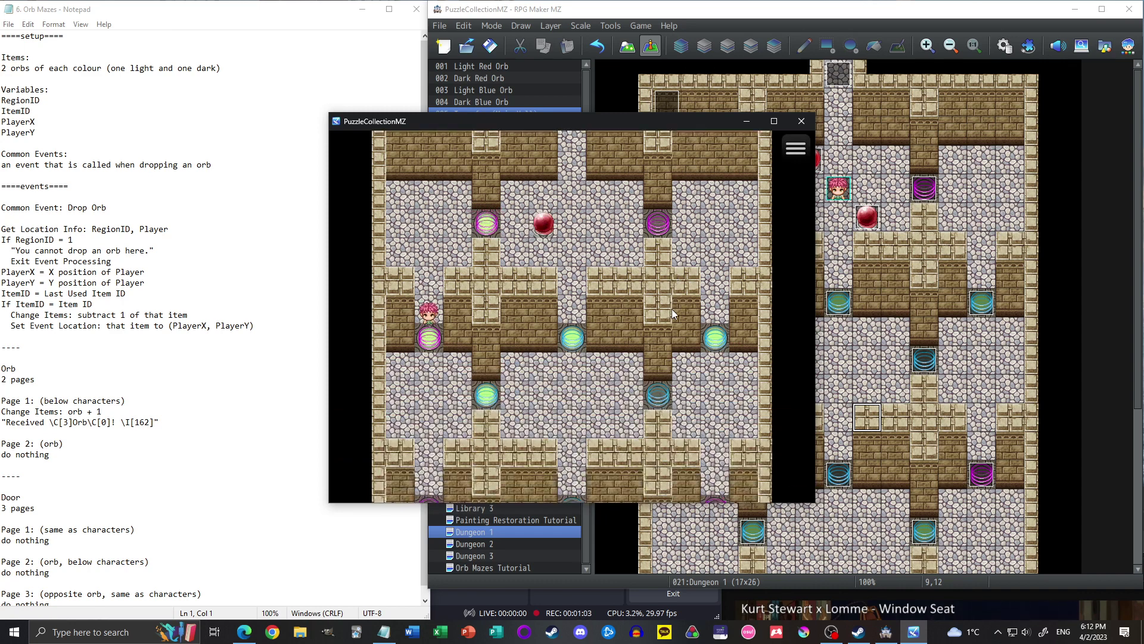
key("Right")
key("Left")
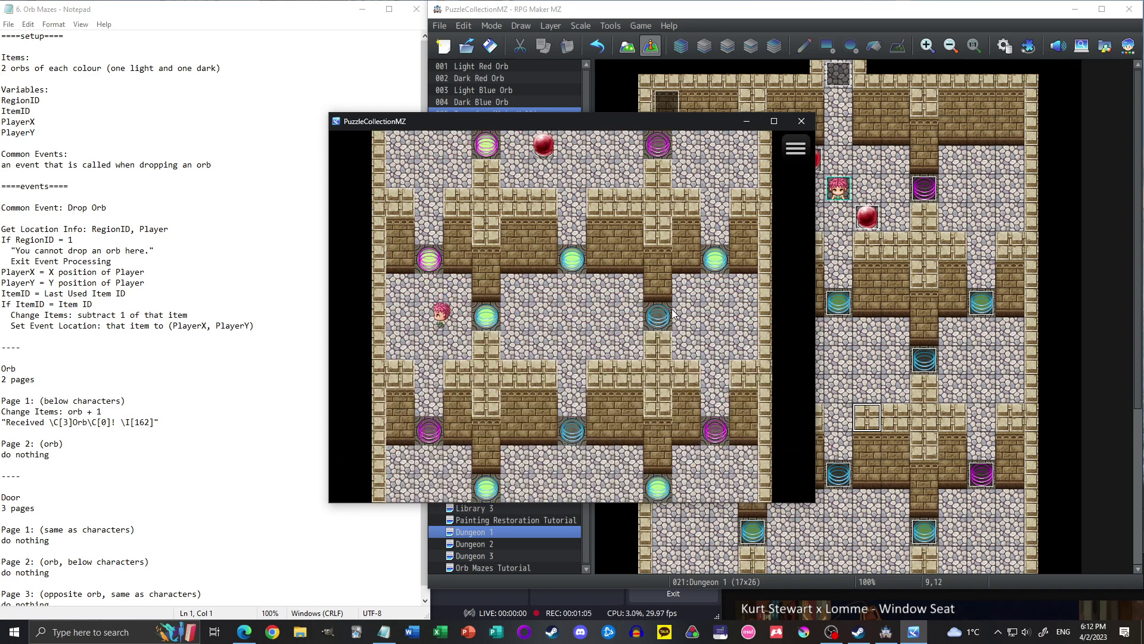
key("Escape")
key("Return")
key("Down")
key("Return")
- Walk through the light blue doors back up to the first room and pick up the Dark Red Orb
key("Right")
key("Right")
key("Right")
key("Right")
key("Up")
key("Up")
key("Up")
key("Up")
key("Up")
key("Up")
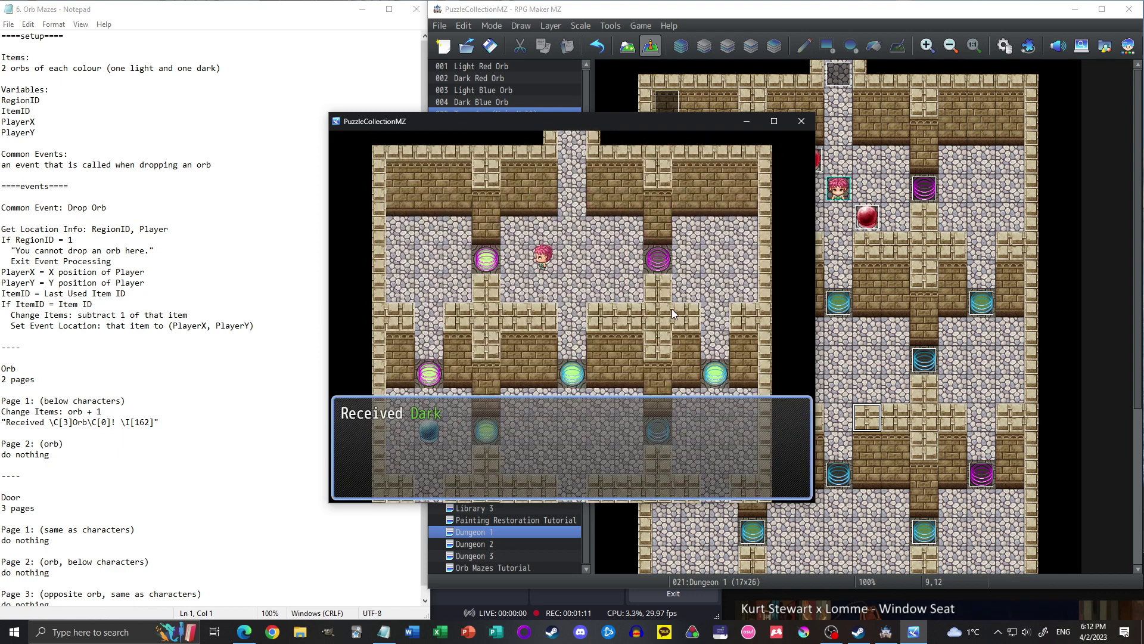
key("Return")
- Walk back down to the second row of rooms and over to the dropped Dark Blue Orb
key("Right")
key("Down")
key("Down")
key("Down")
key("Down")
key("Down")
key("Down")
key("Left")
key("Left")
key("Left")
key("Left")
key("Left")
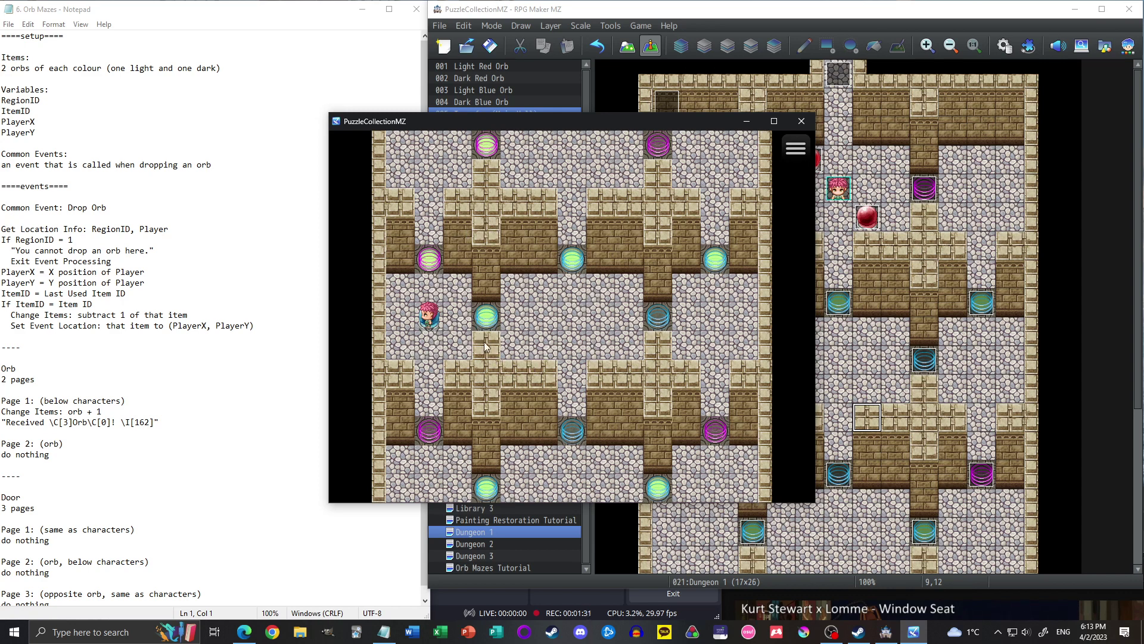
- Close the playtest and open the Orb Mazes Tutorial map
left_click(798, 122)
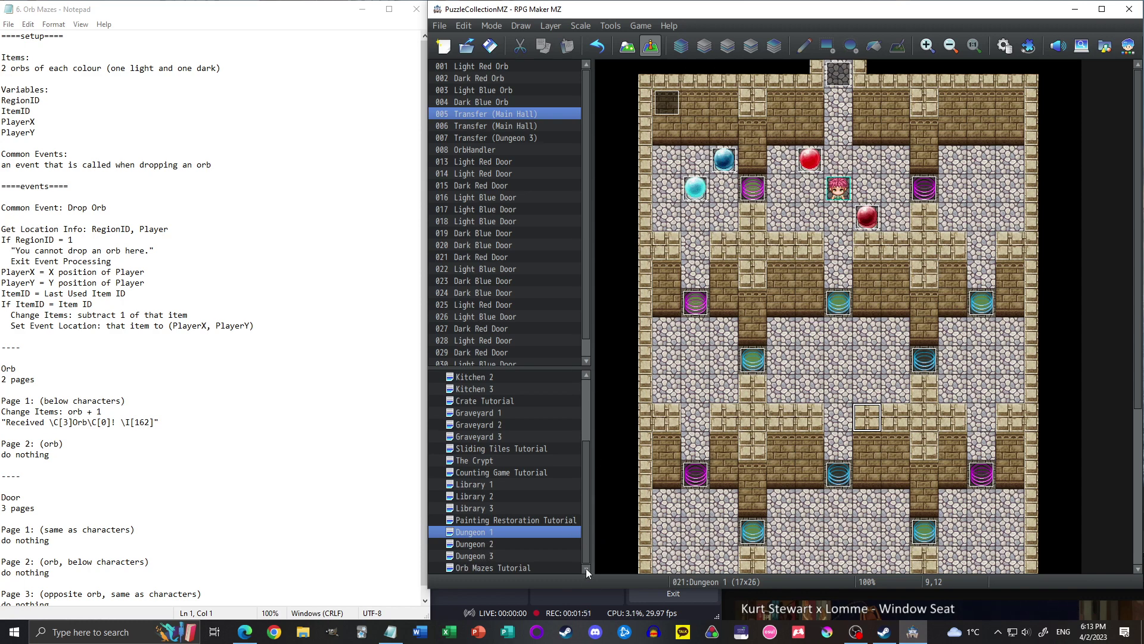
left_click(532, 566)
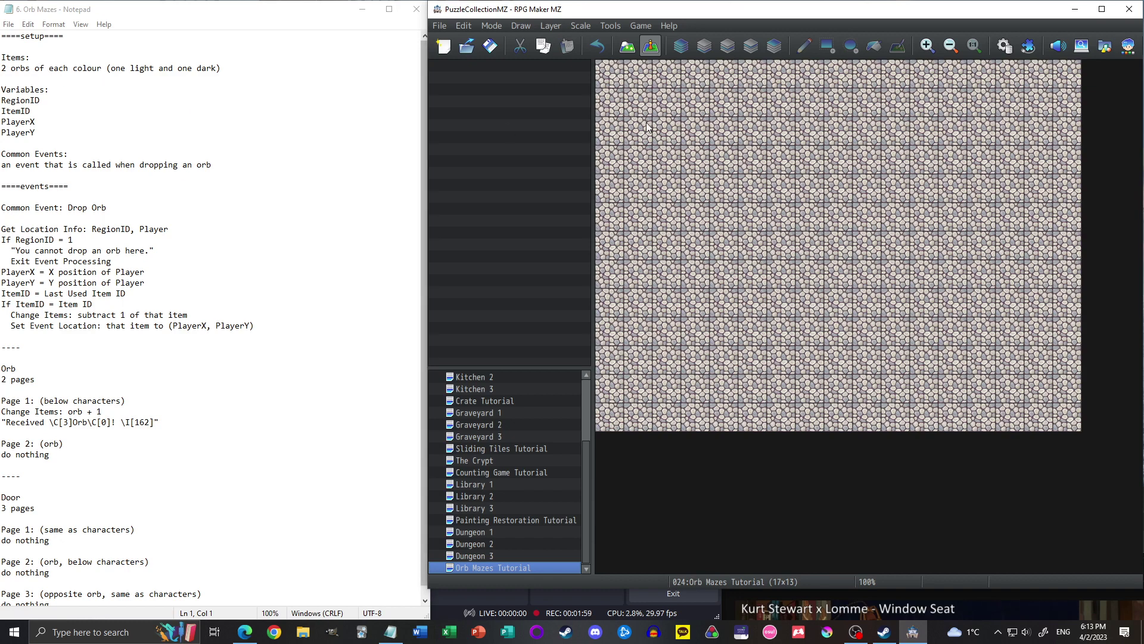
- Review the database item entries from Light Red Orb through Dark Green Orb
left_click(1005, 47)
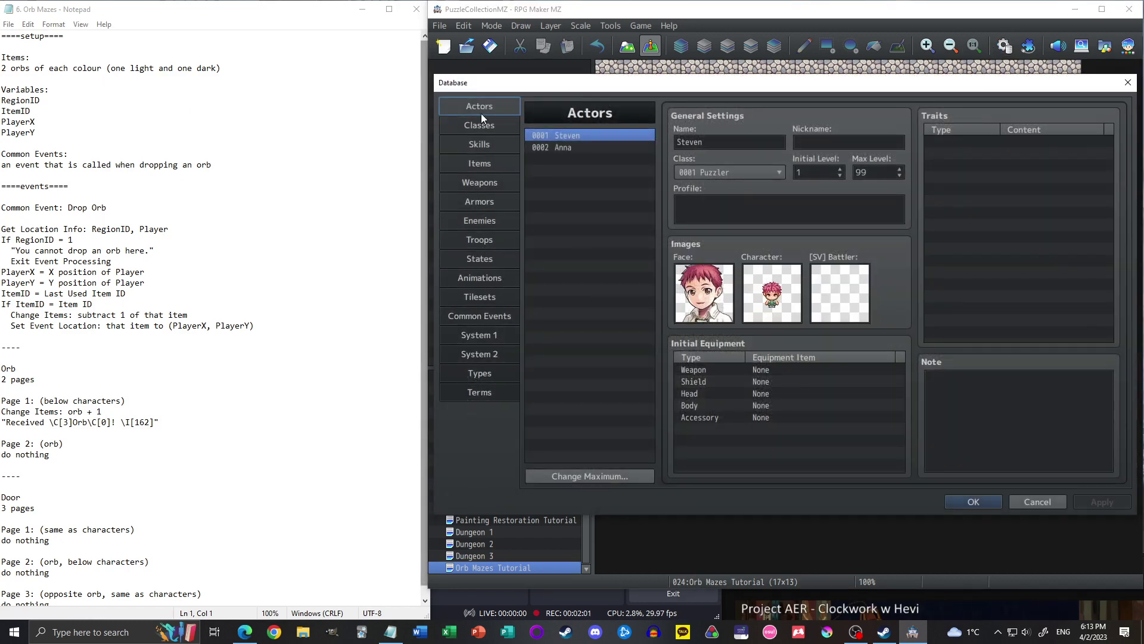
left_click(480, 169)
left_click(602, 196)
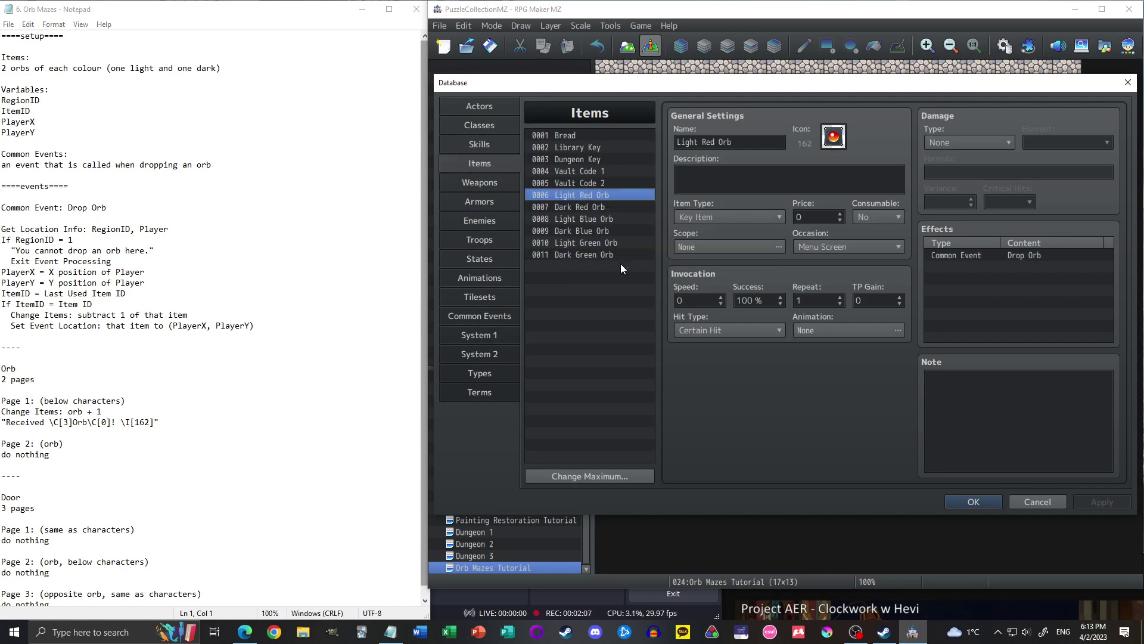
key("Down")
key("Down")
key("Down")
key("Down")
key("Down")
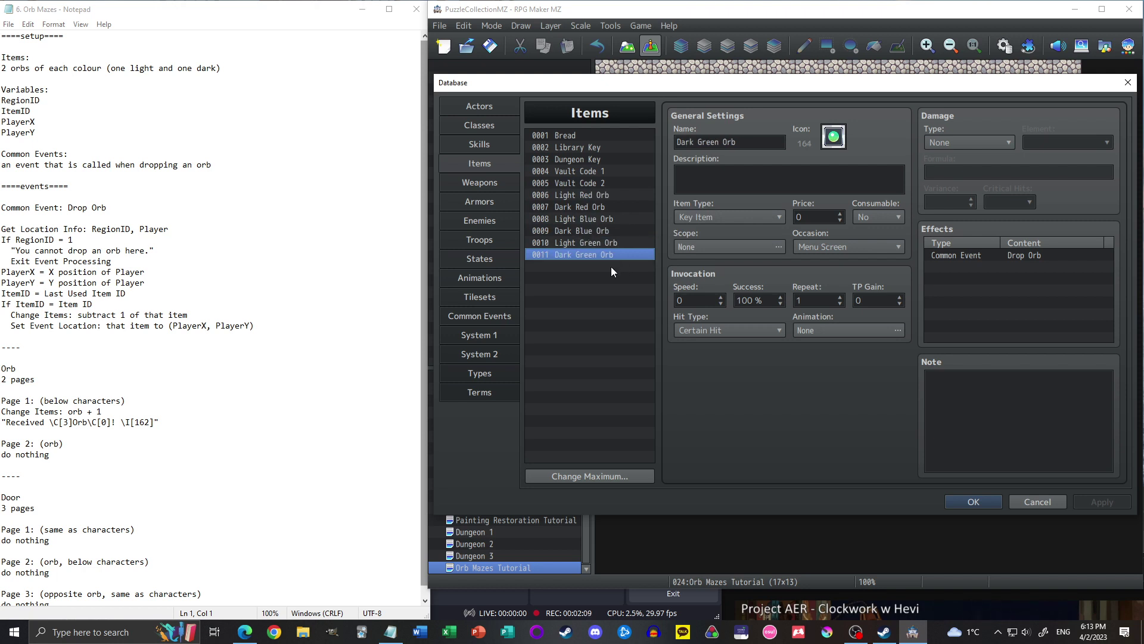
- Check the Light Red Orb's Occasion and Consumable options, leaving Occasion on Menu Screen and Consumable on No
left_click(598, 194)
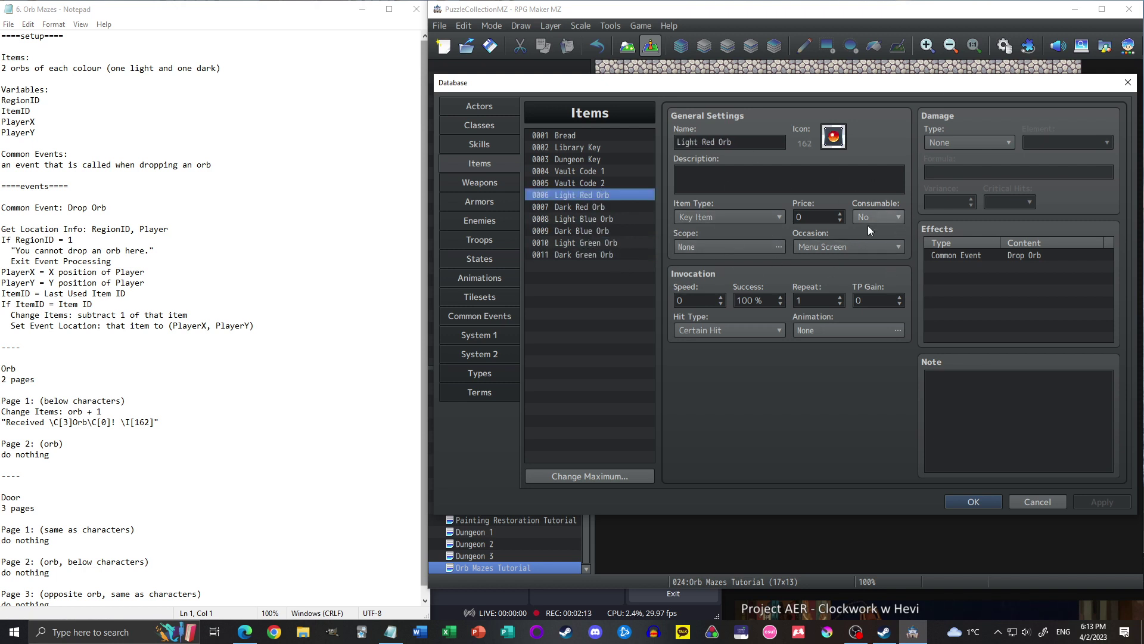
left_click(891, 246)
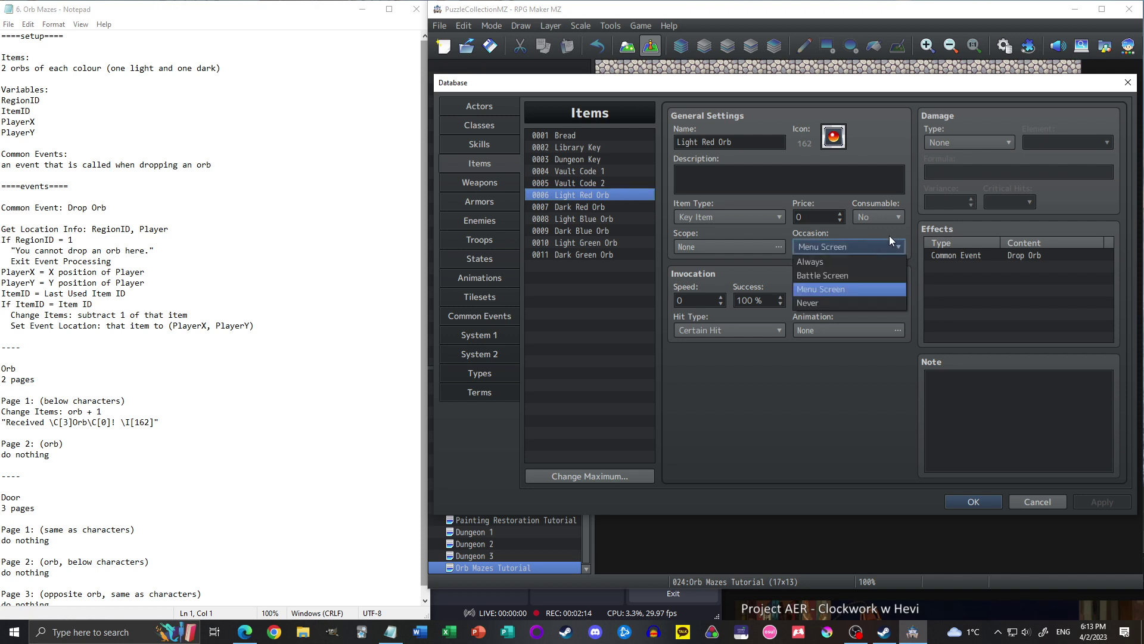
left_click(843, 288)
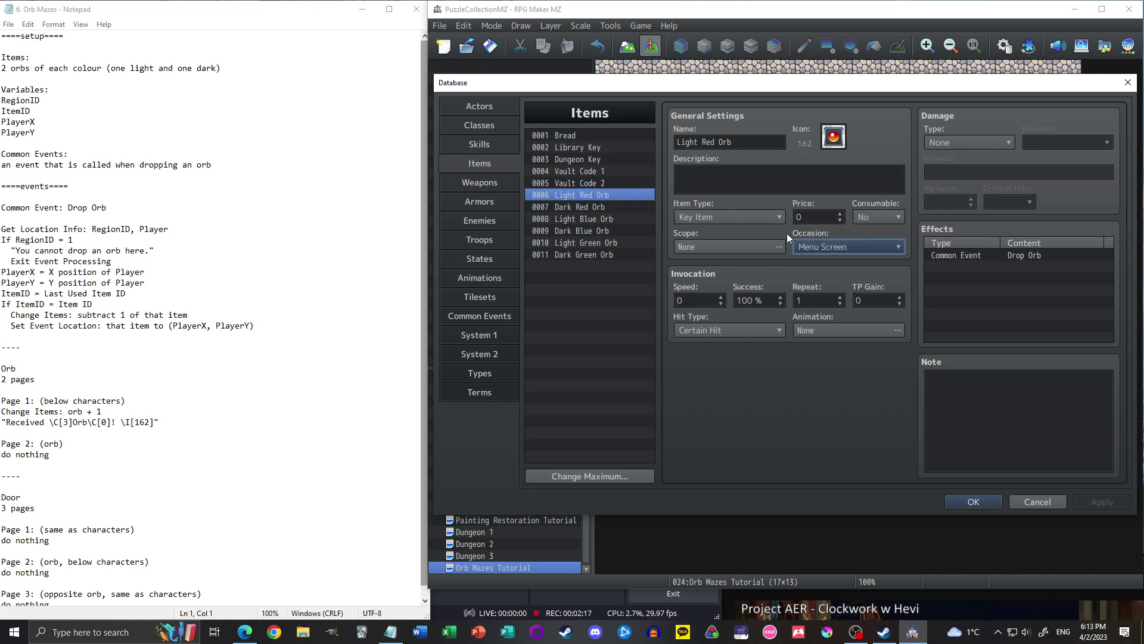
left_click(888, 225)
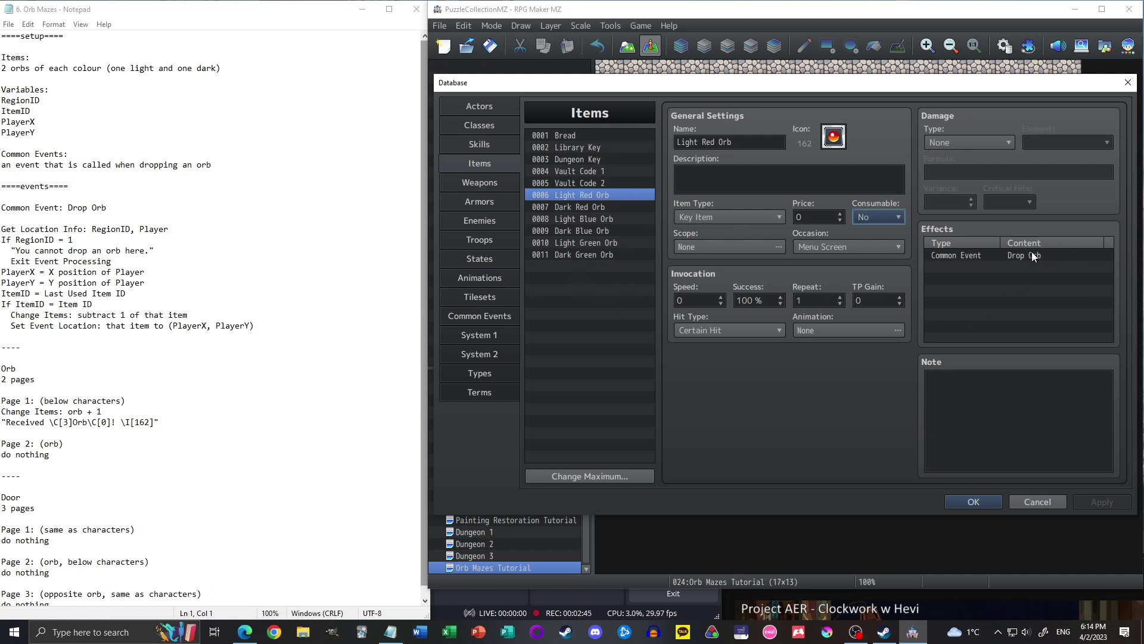
- Add a Get Location Info command to blank common event 0008, storing the player's Region ID in the RegionID variable, and save the database
left_click(485, 315)
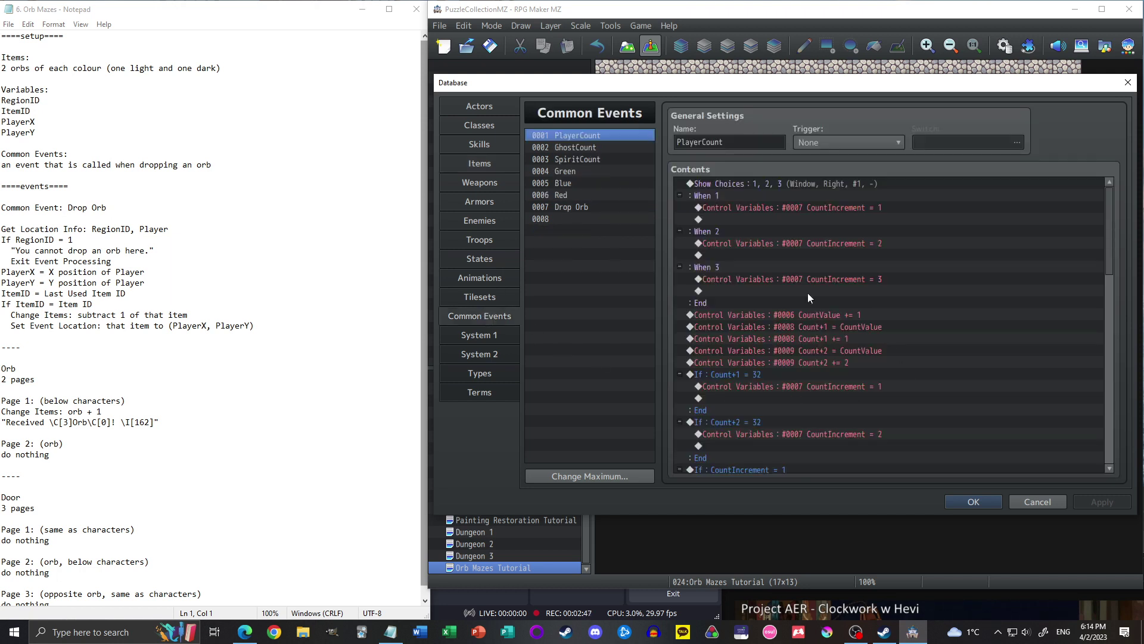
left_click(583, 239)
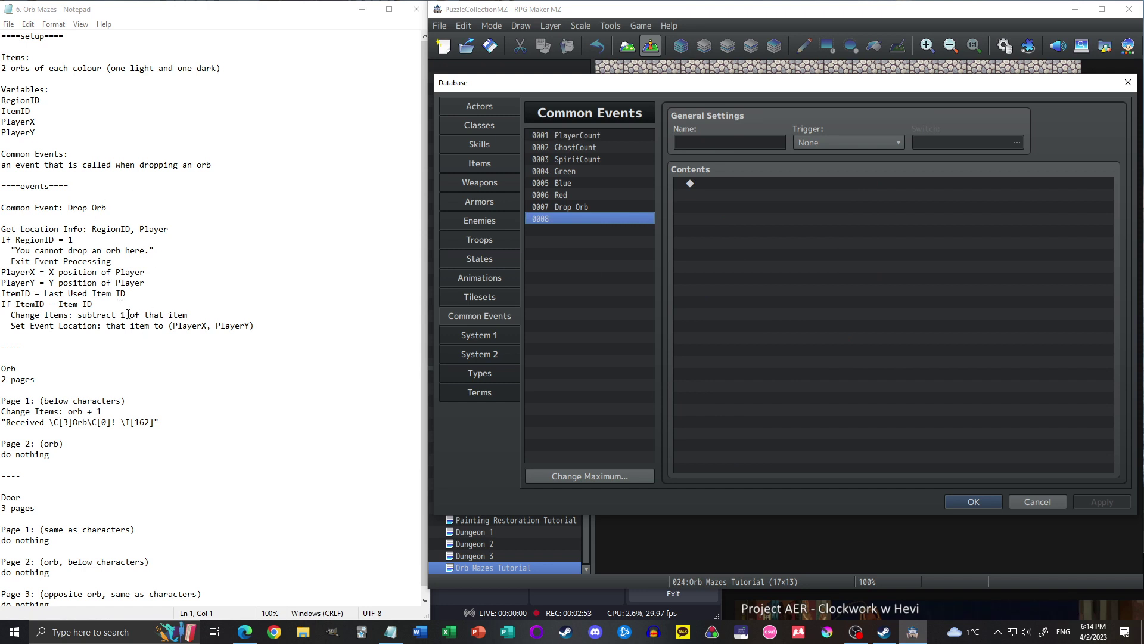
left_click(718, 198)
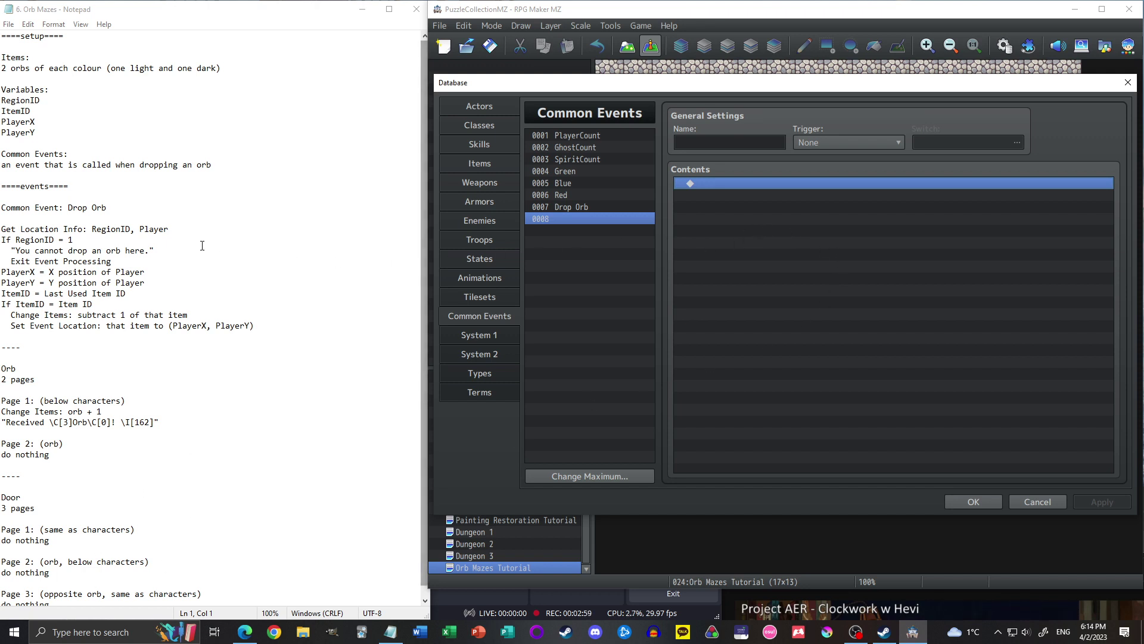
double_click(765, 181)
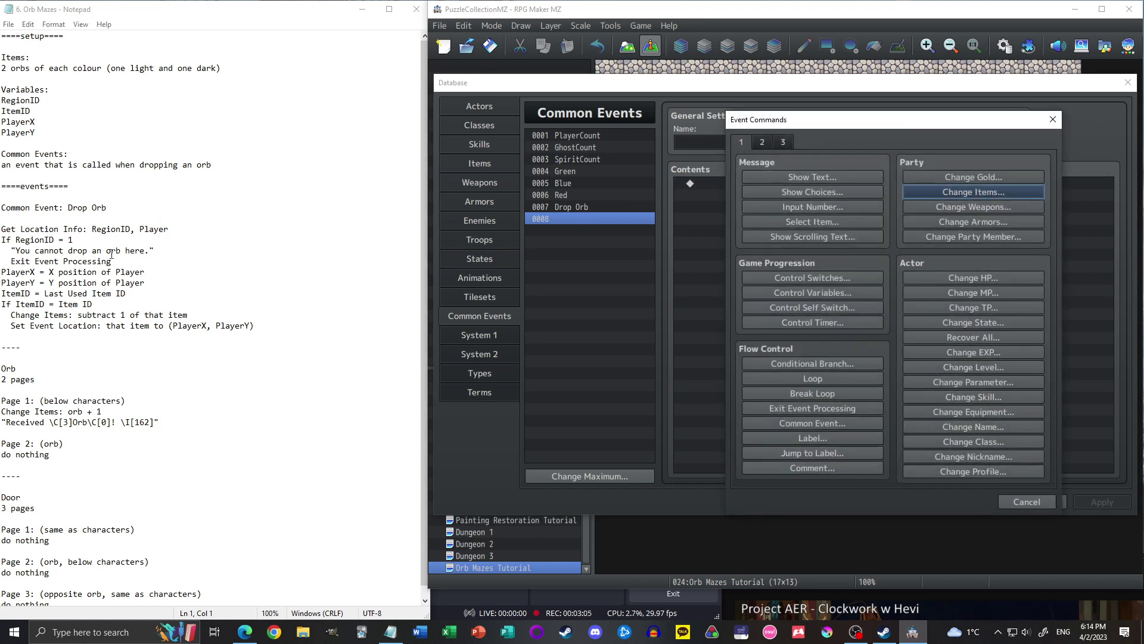
left_click(763, 144)
left_click(783, 142)
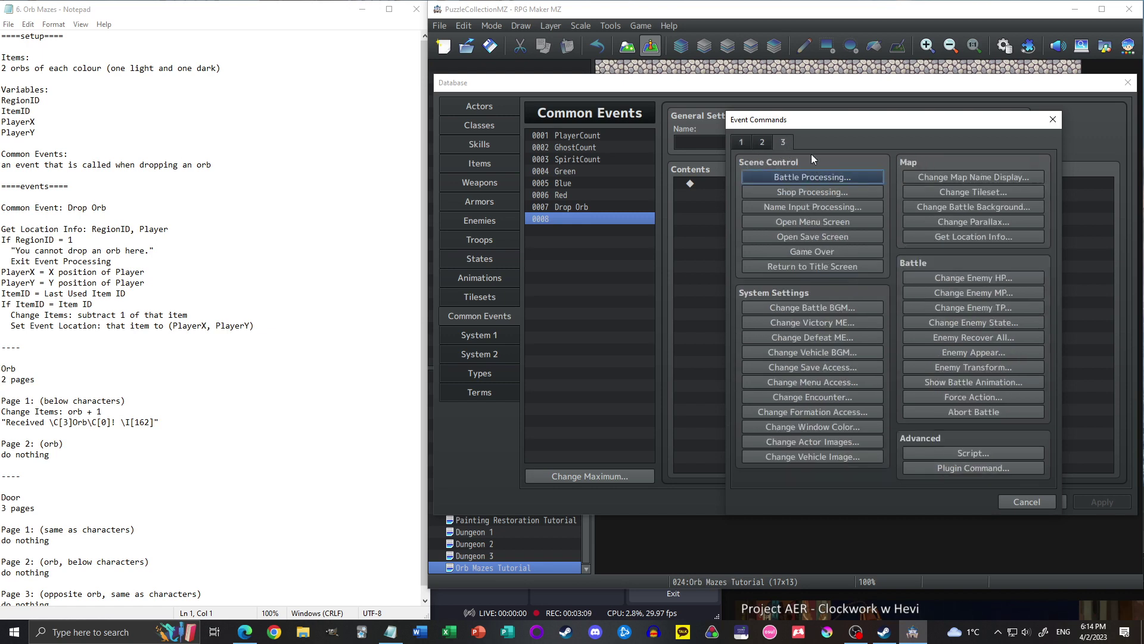
left_click(945, 238)
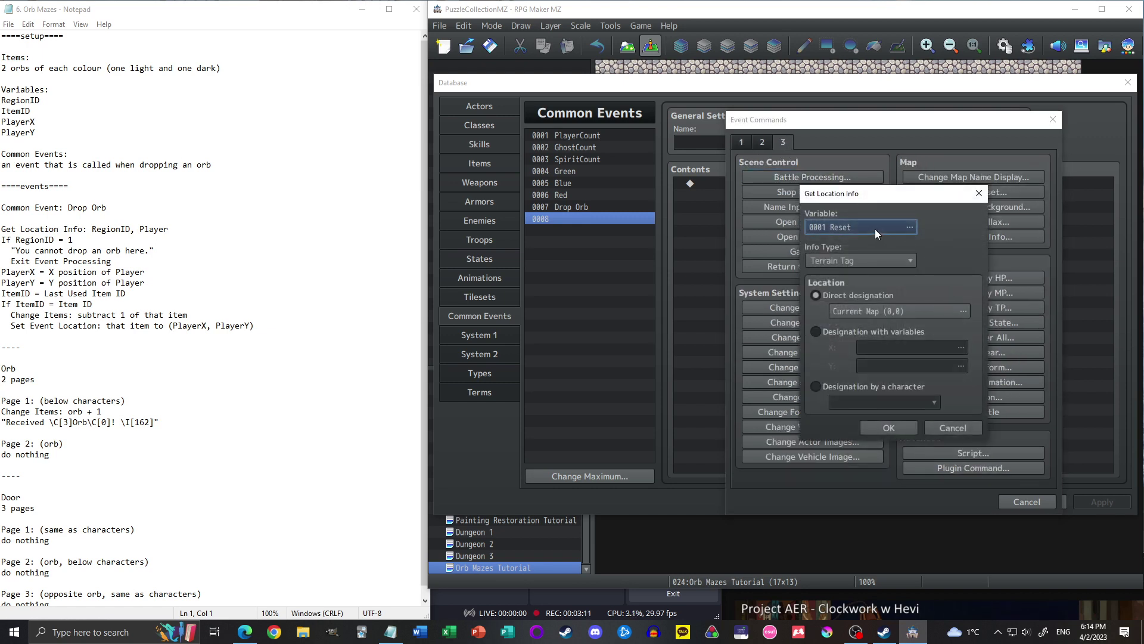
left_click(875, 229)
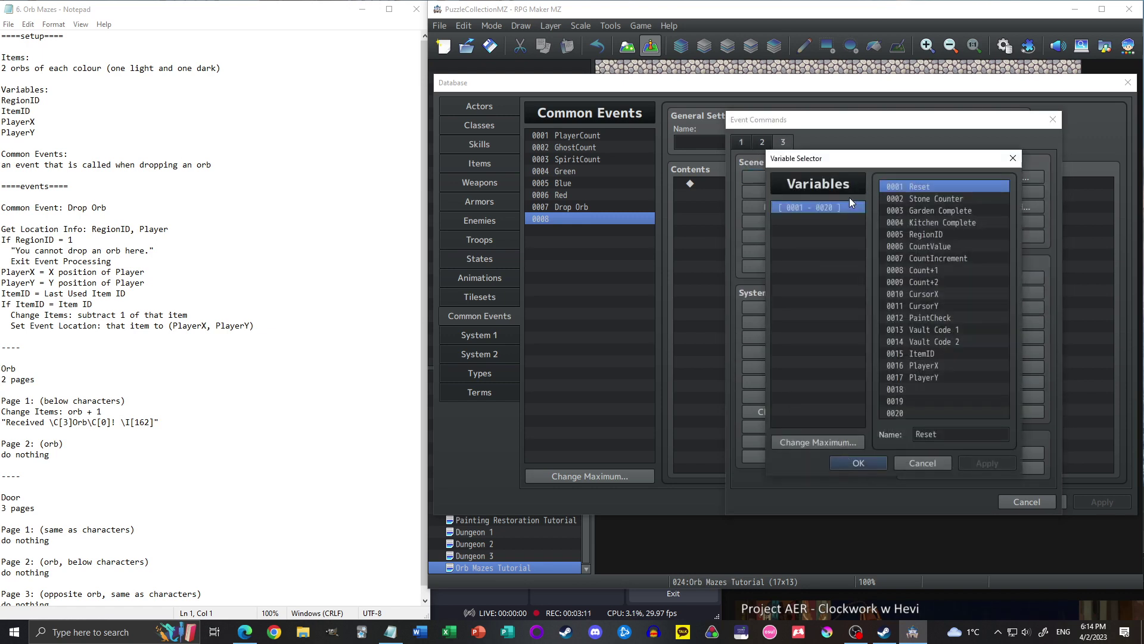
double_click(929, 234)
left_click(868, 259)
left_click(837, 352)
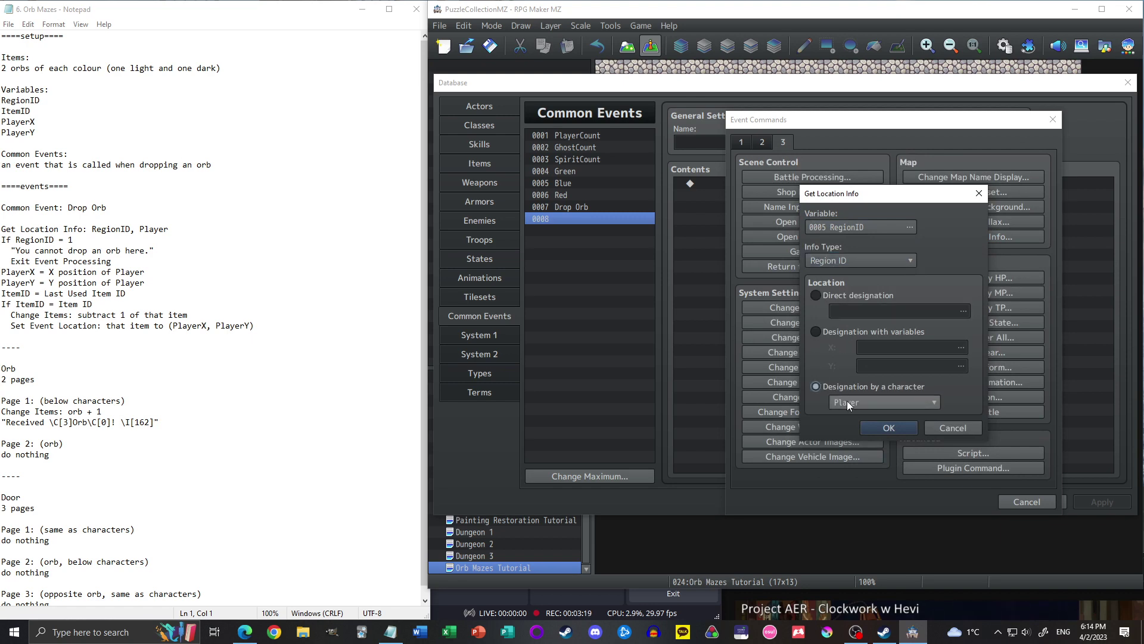
left_click(895, 428)
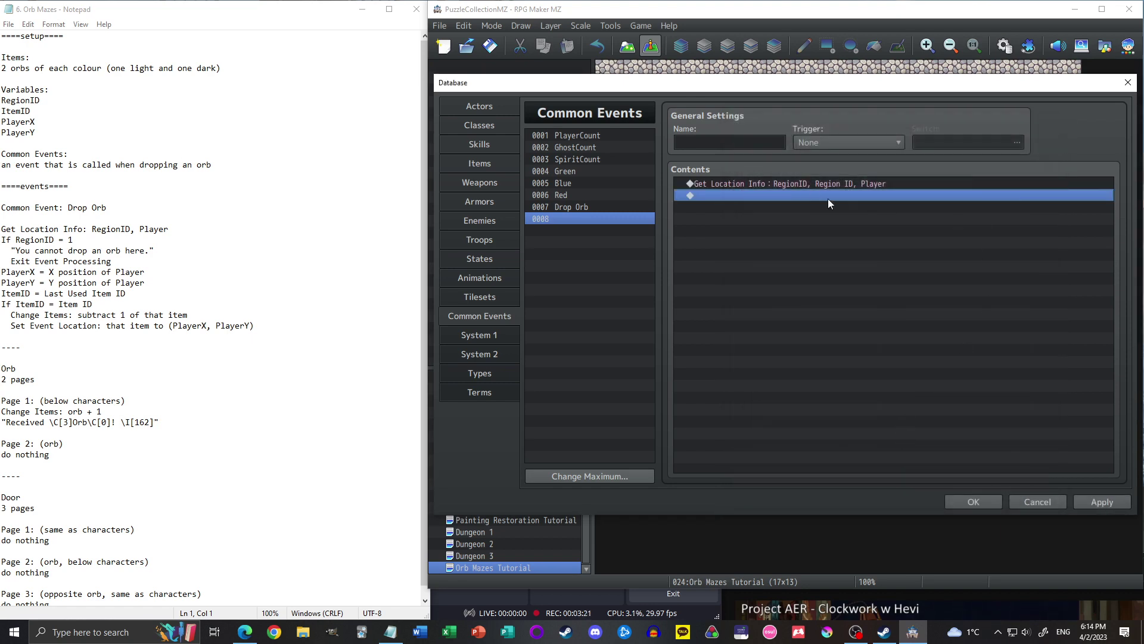
left_click(975, 500)
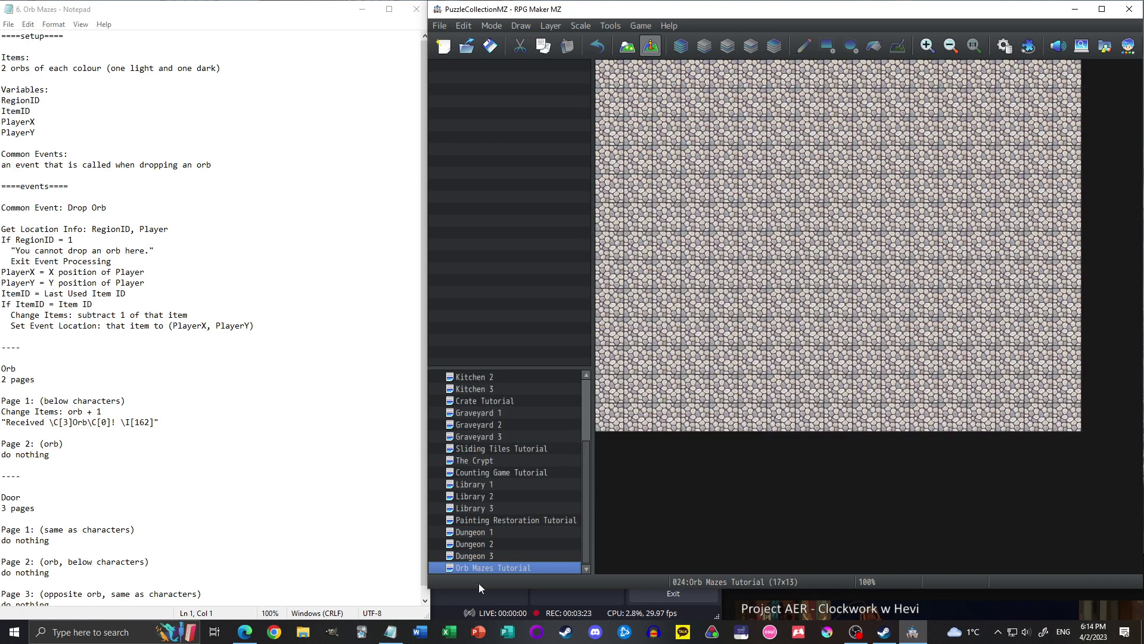
- Open the Dungeon 1 map for tile editing and inspect the region IDs on its door tiles
left_click(488, 531)
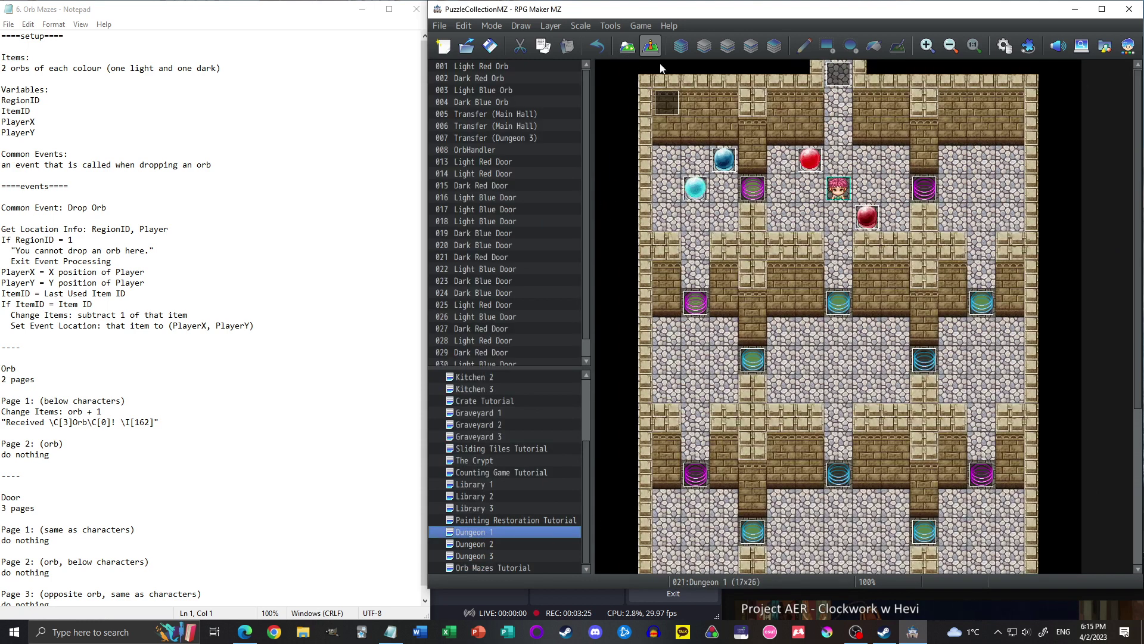
left_click(633, 47)
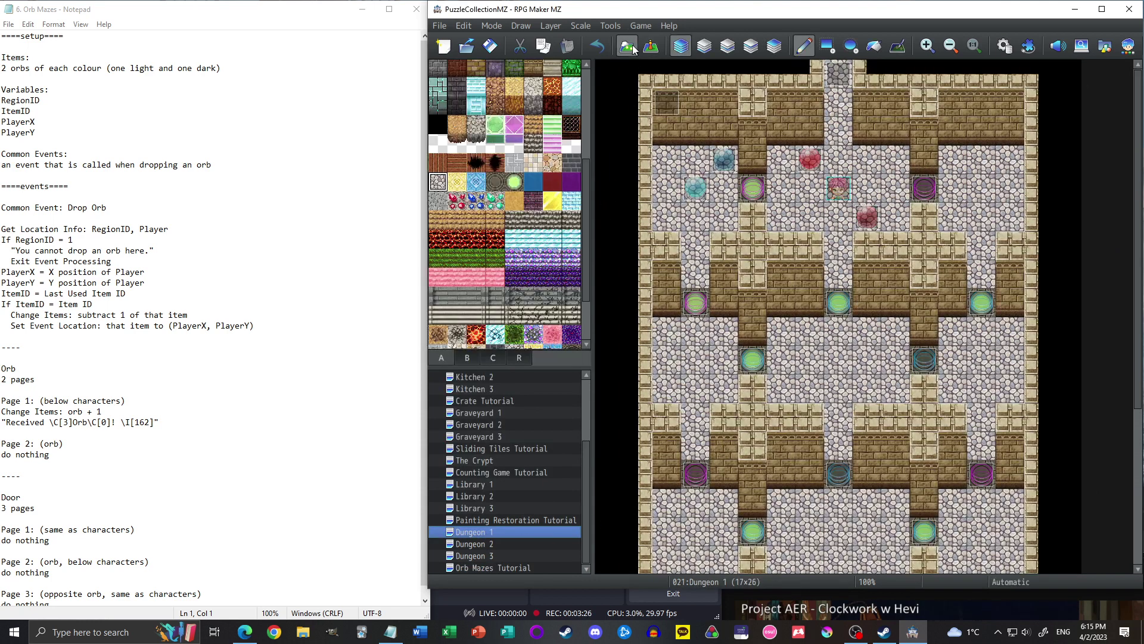
left_click(519, 358)
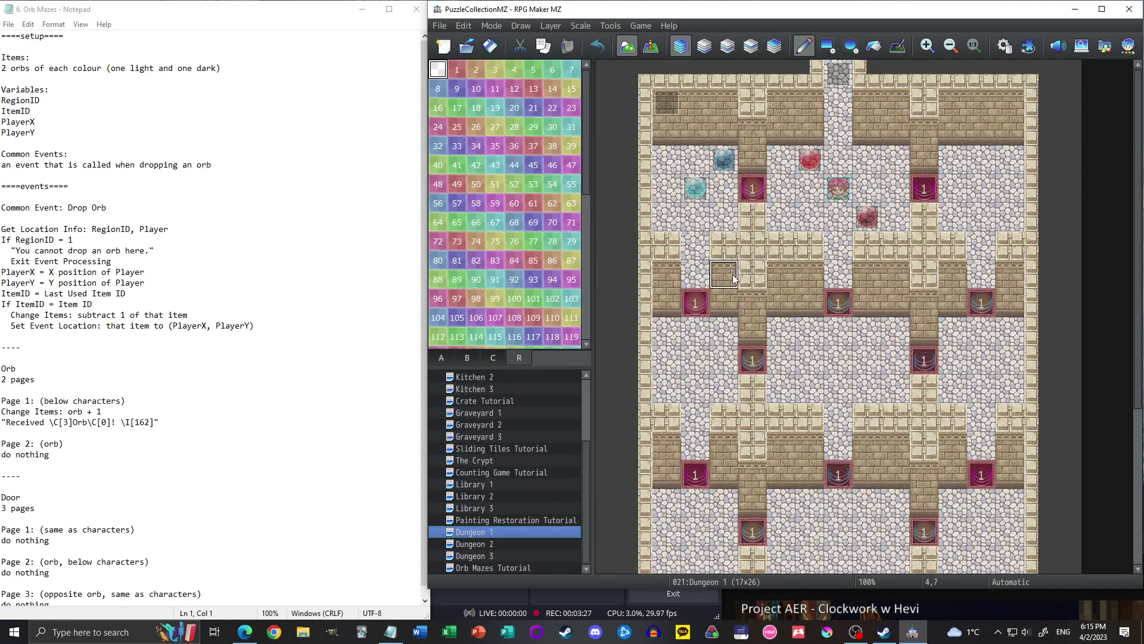
left_click(445, 359)
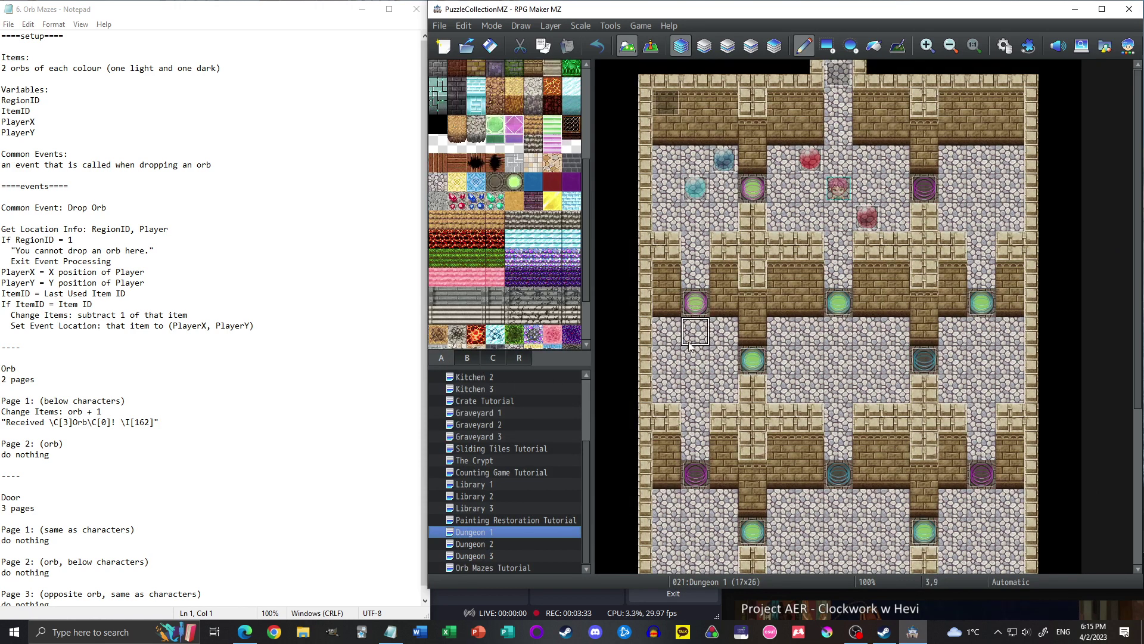
- In common event 0008, add a conditional branch below Get Location Info that checks whether the RegionID variable equals 1
left_click(1005, 46)
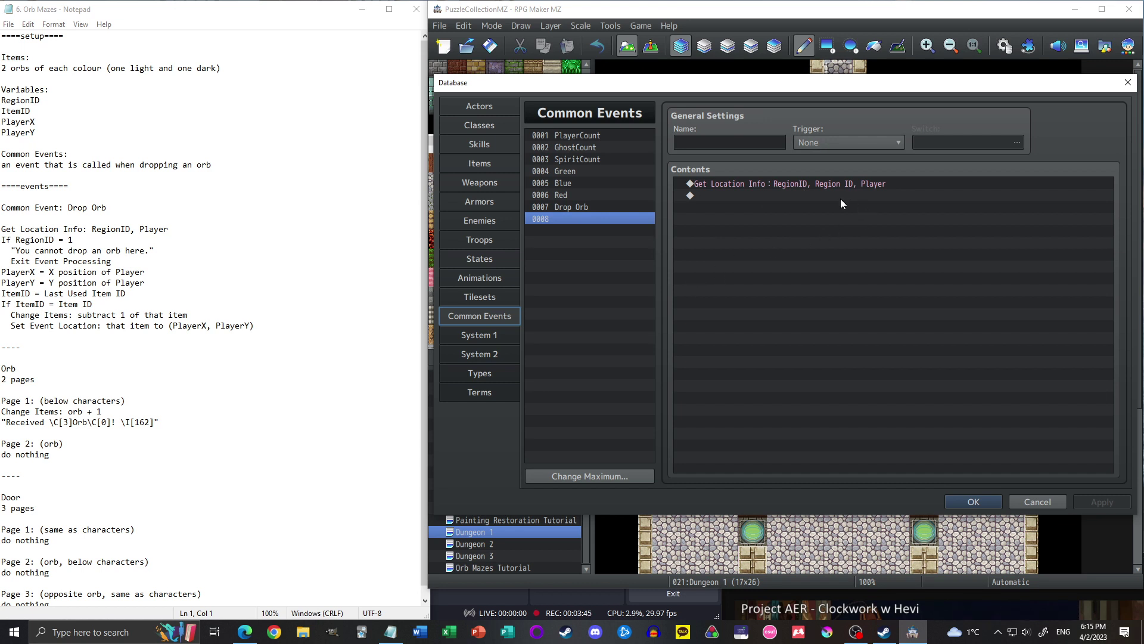
left_click(753, 193)
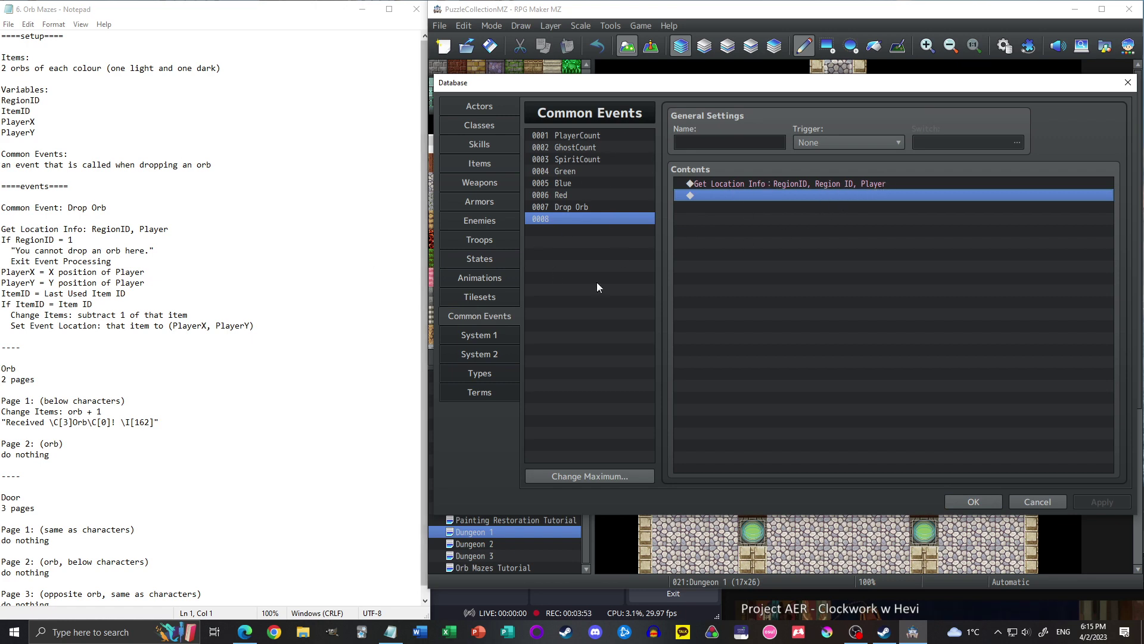
double_click(757, 196)
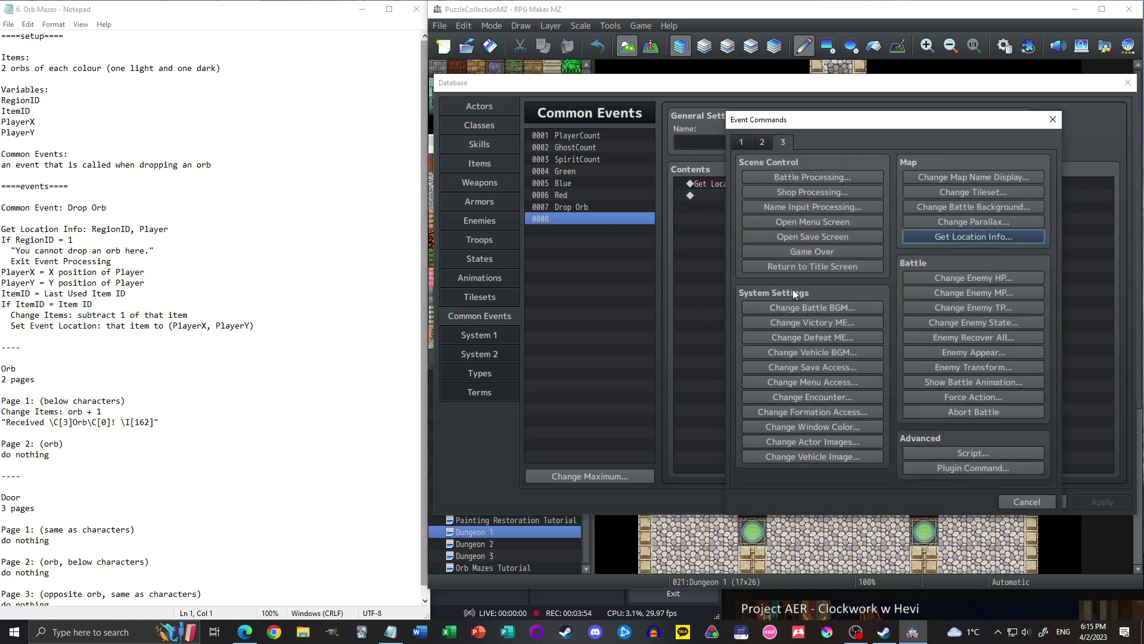
left_click(742, 142)
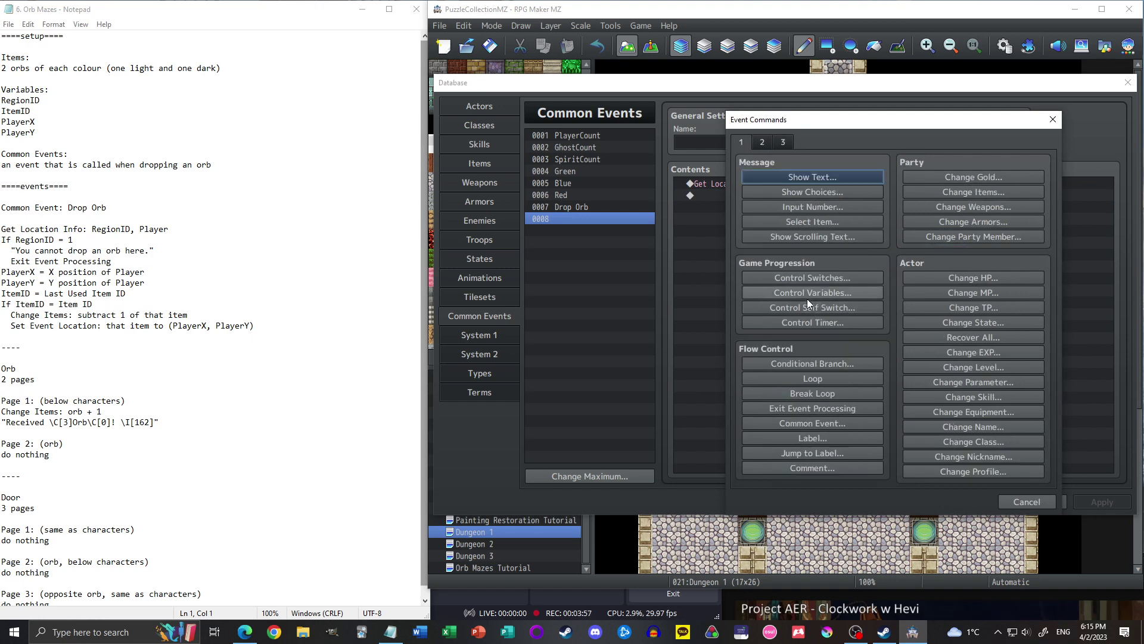
left_click(791, 362)
left_click(788, 263)
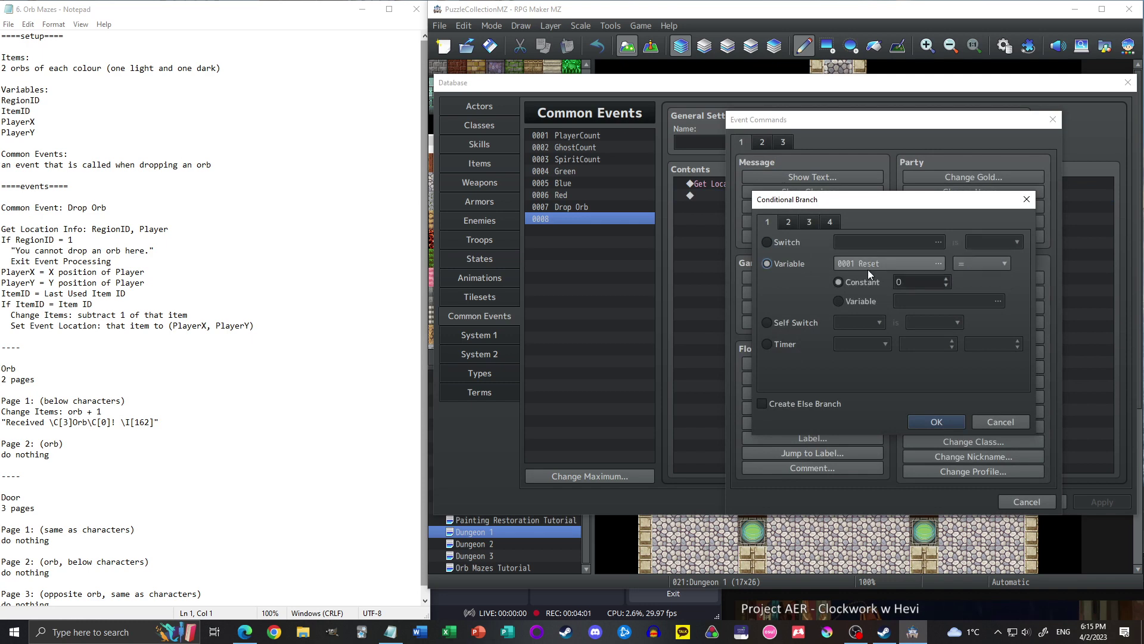
left_click(867, 265)
double_click(921, 236)
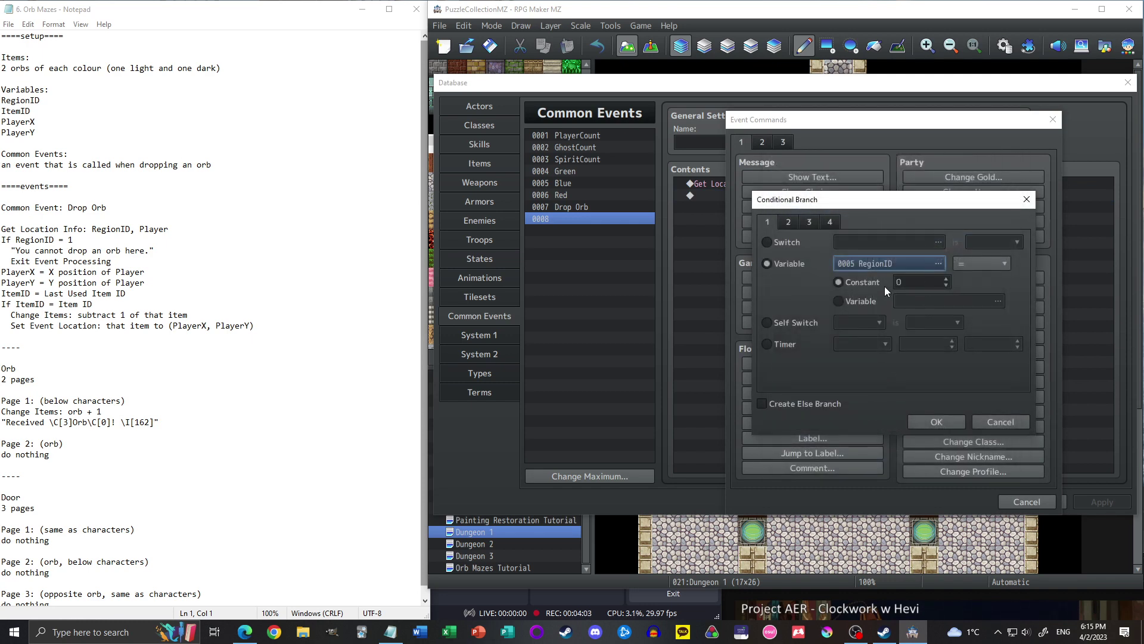
left_click(903, 282)
type("1")
left_click(930, 420)
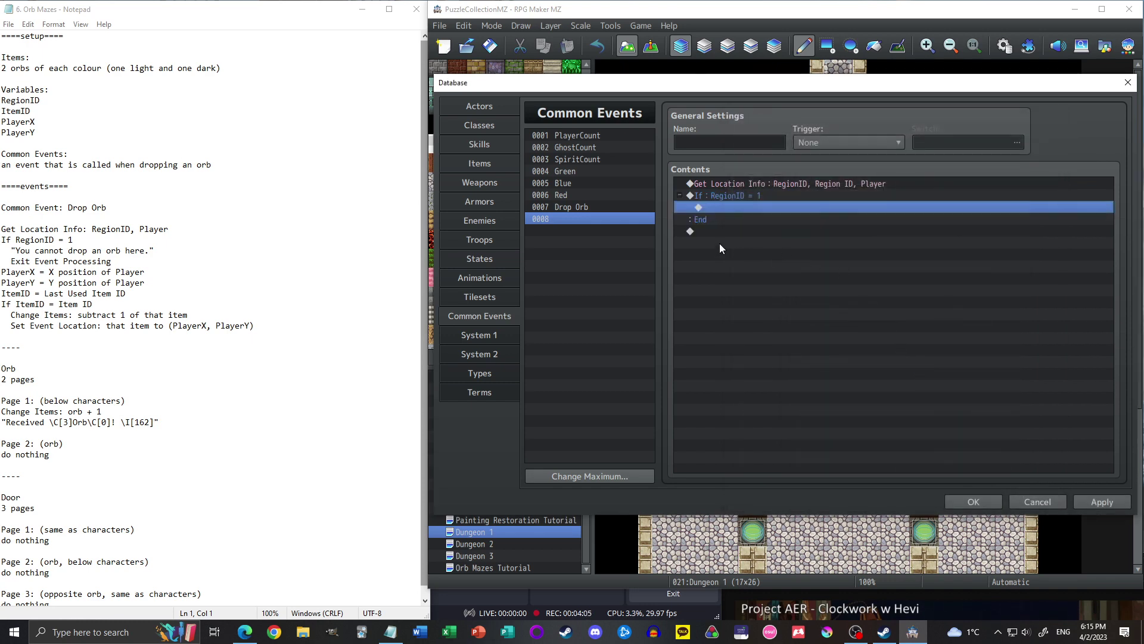
- Inside the RegionID branch, show the text "You cannot drop an orb here." followed by an Exit Event Processing command
double_click(716, 209)
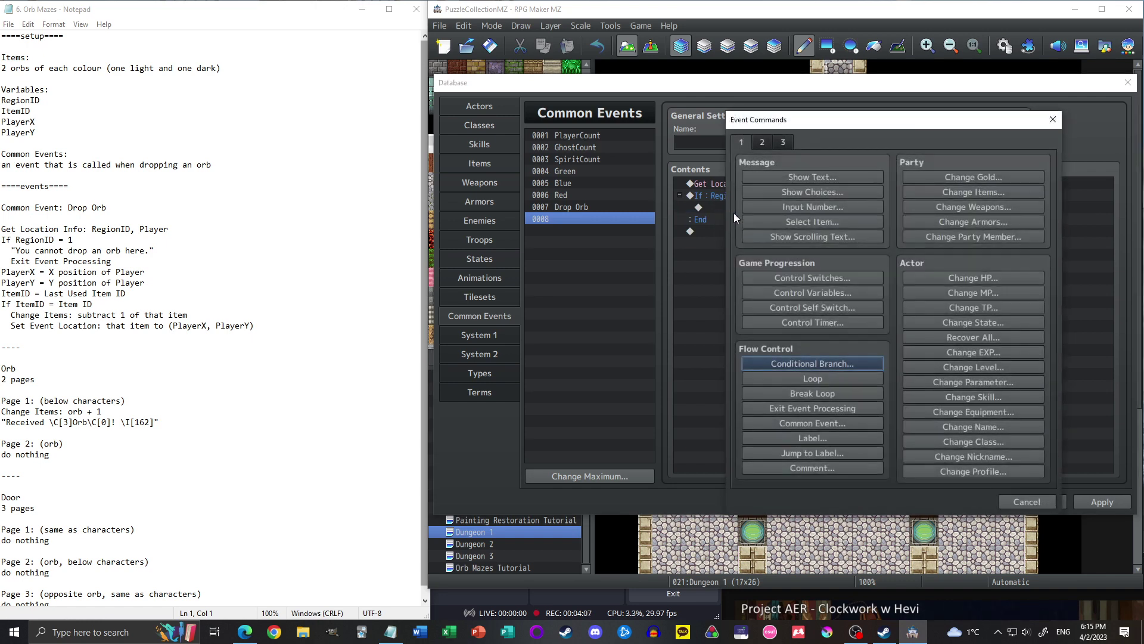
left_click(806, 177)
type("You cannot dr")
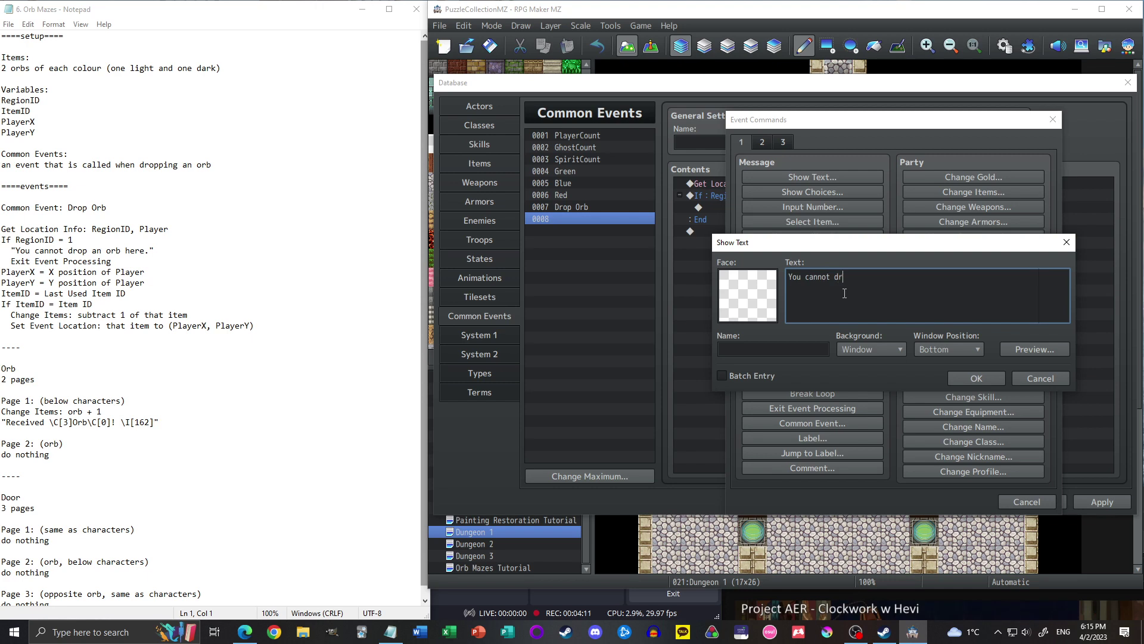
type("op an orb here.")
left_click(976, 381)
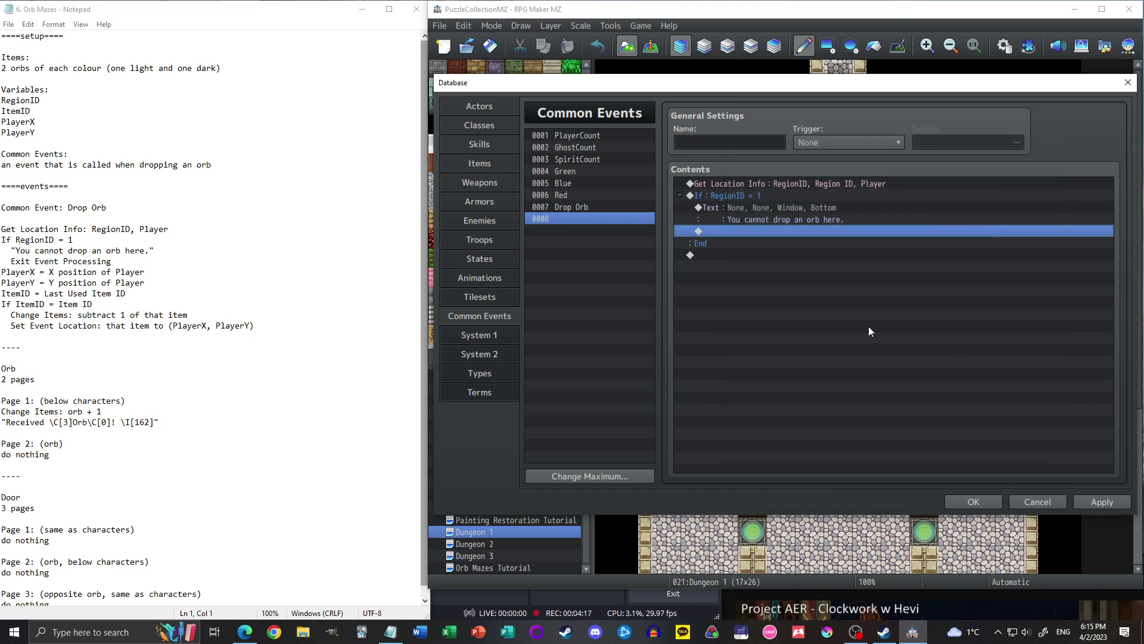
double_click(745, 230)
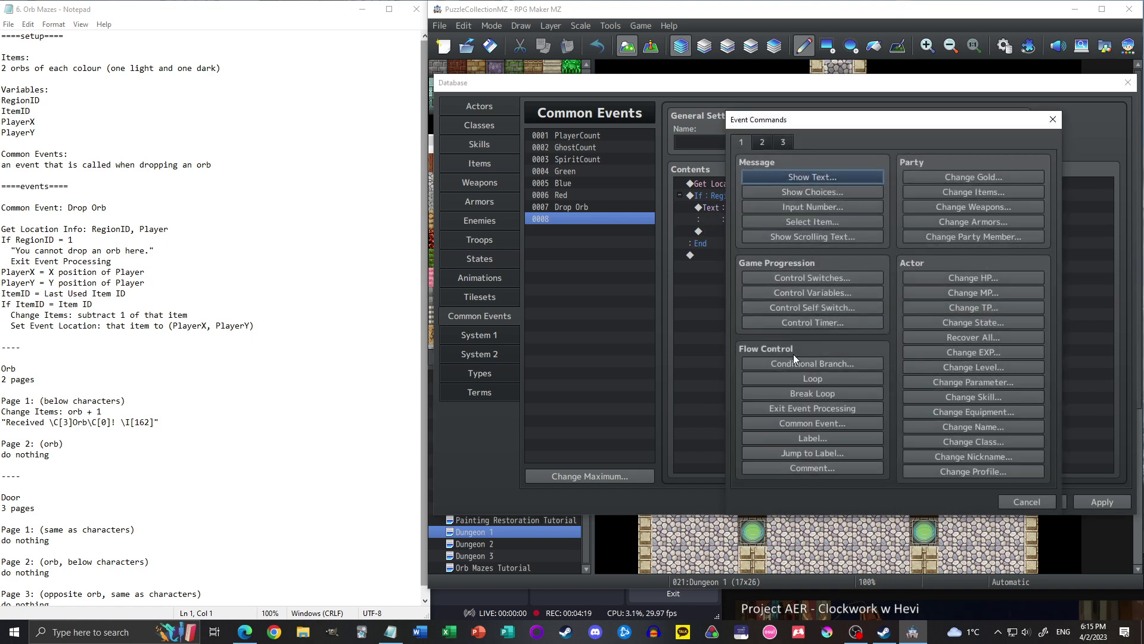
left_click(804, 409)
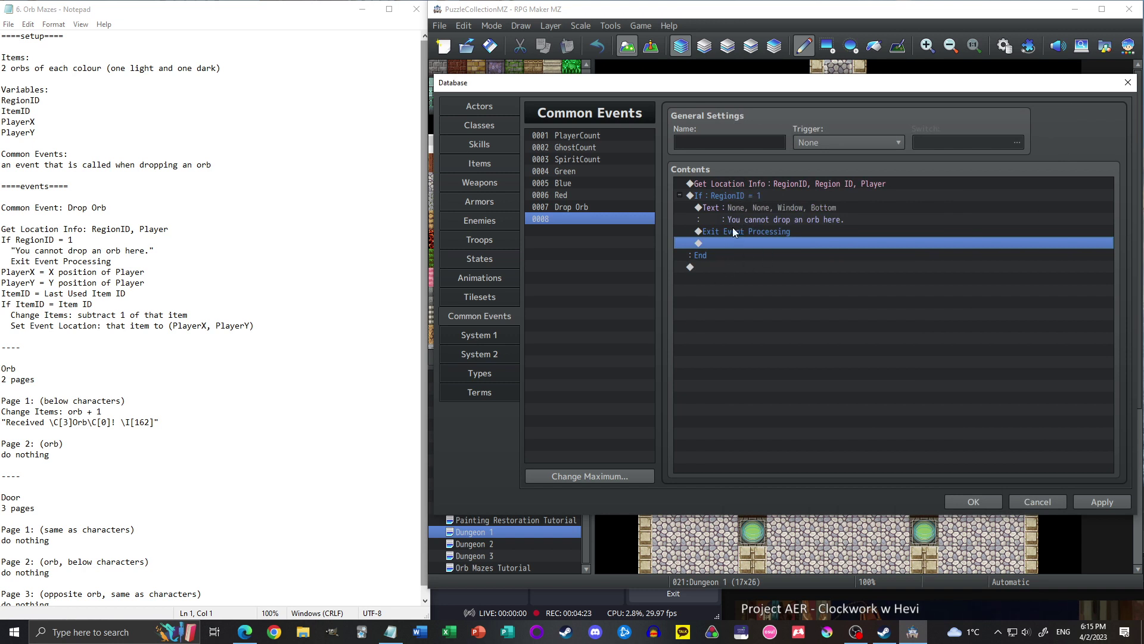
- Below the RegionID branch, add a Control Variables command setting PlayerX to the player's Map X
left_click(727, 268)
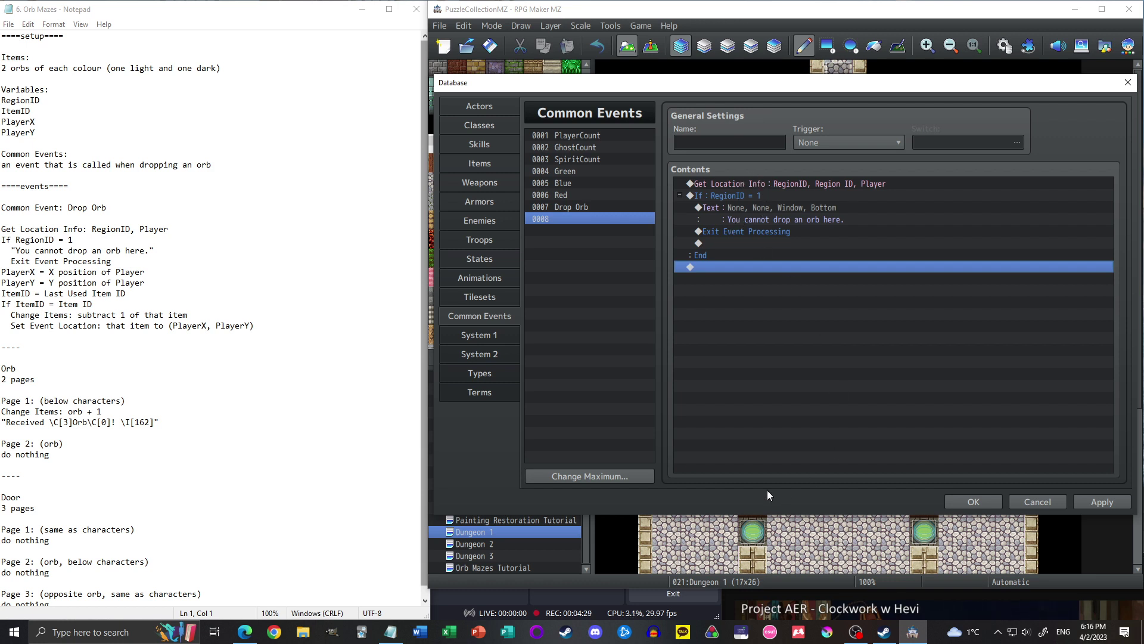
double_click(729, 266)
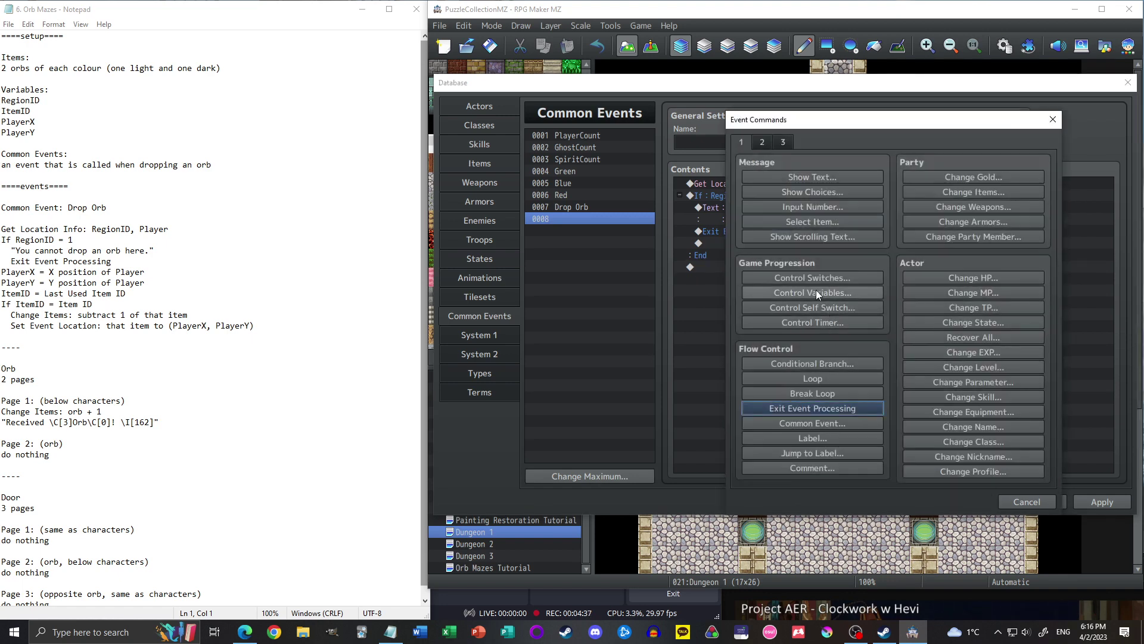
left_click(817, 292)
left_click(857, 224)
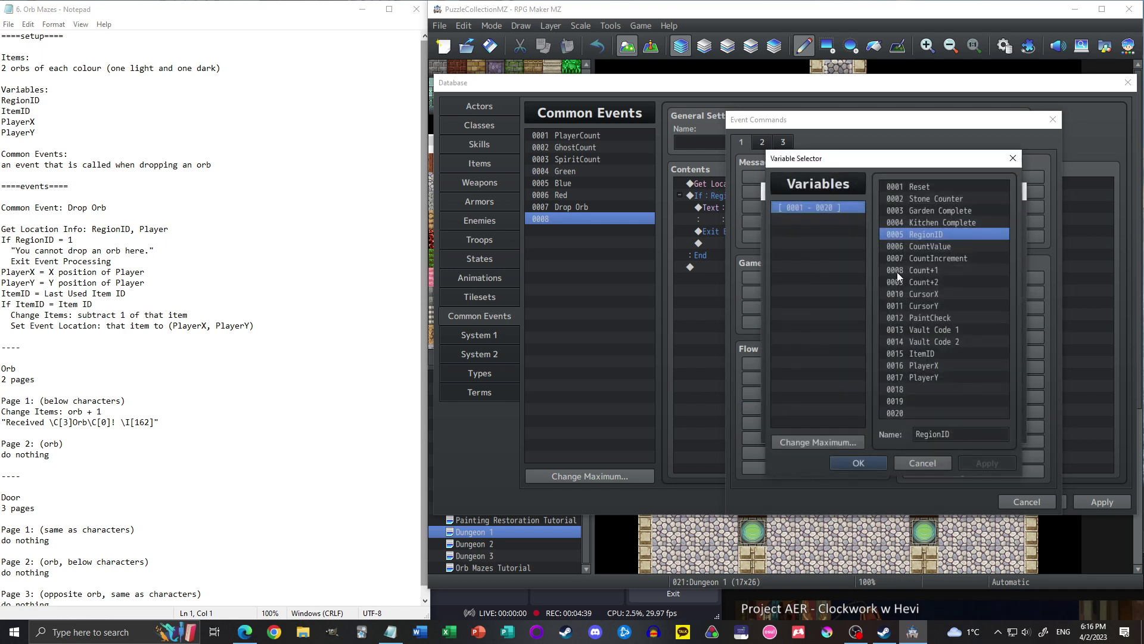
double_click(919, 366)
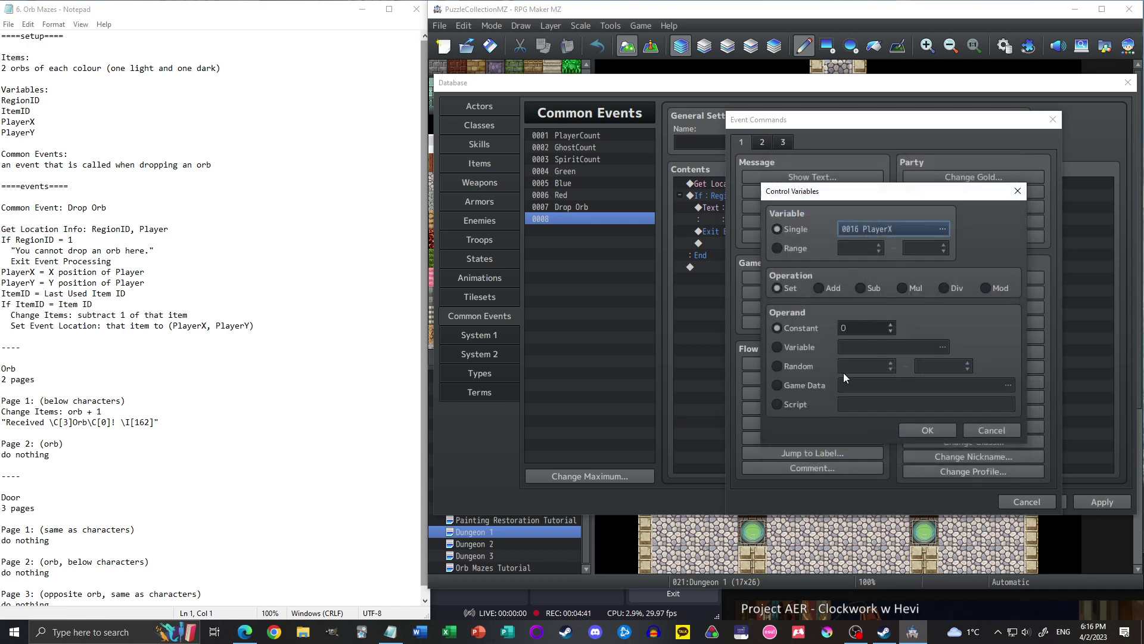
left_click(797, 385)
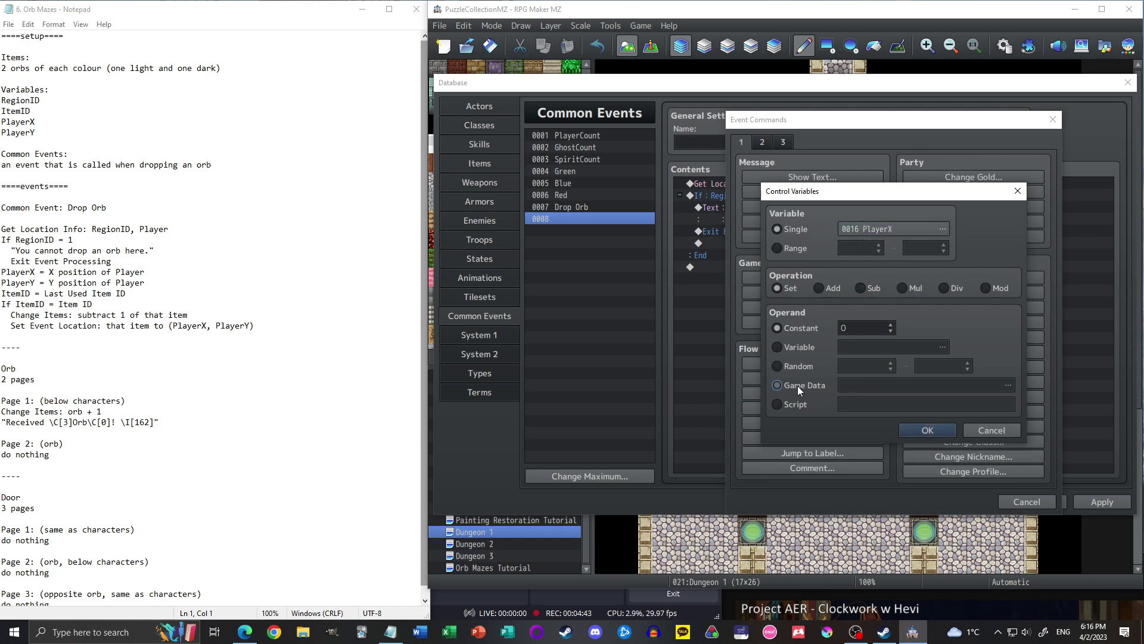
left_click(896, 388)
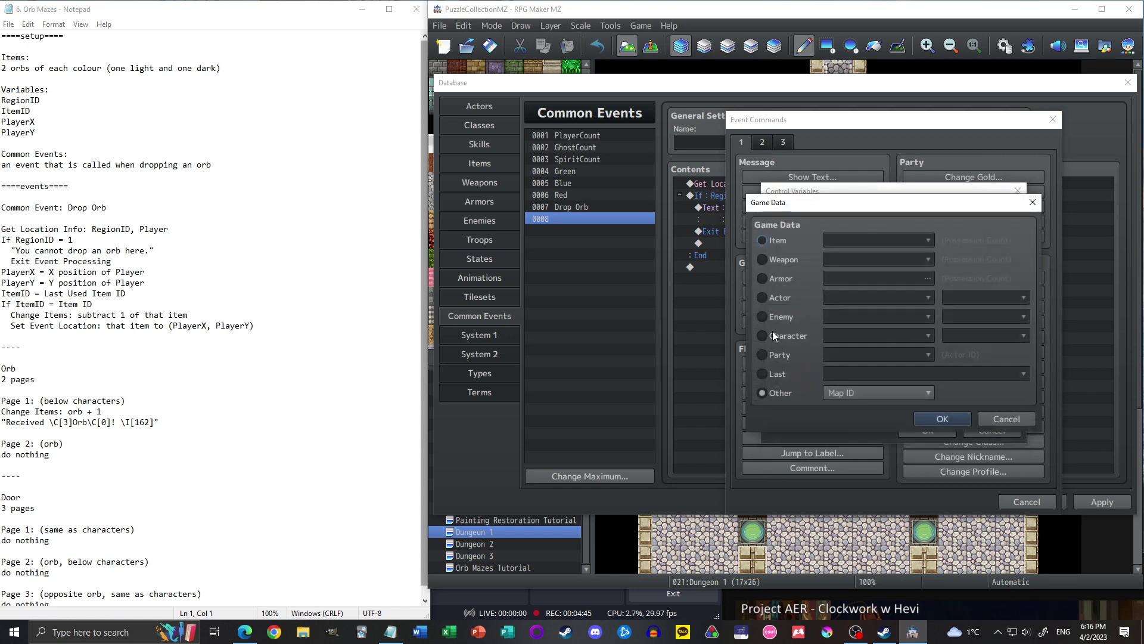
left_click(775, 334)
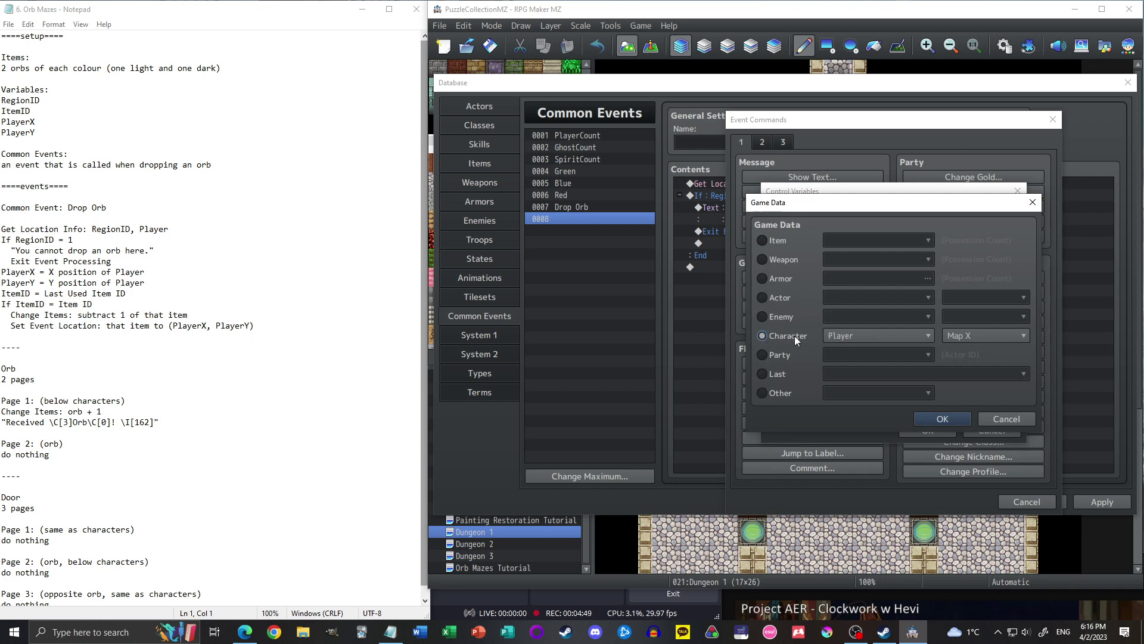
left_click(849, 336)
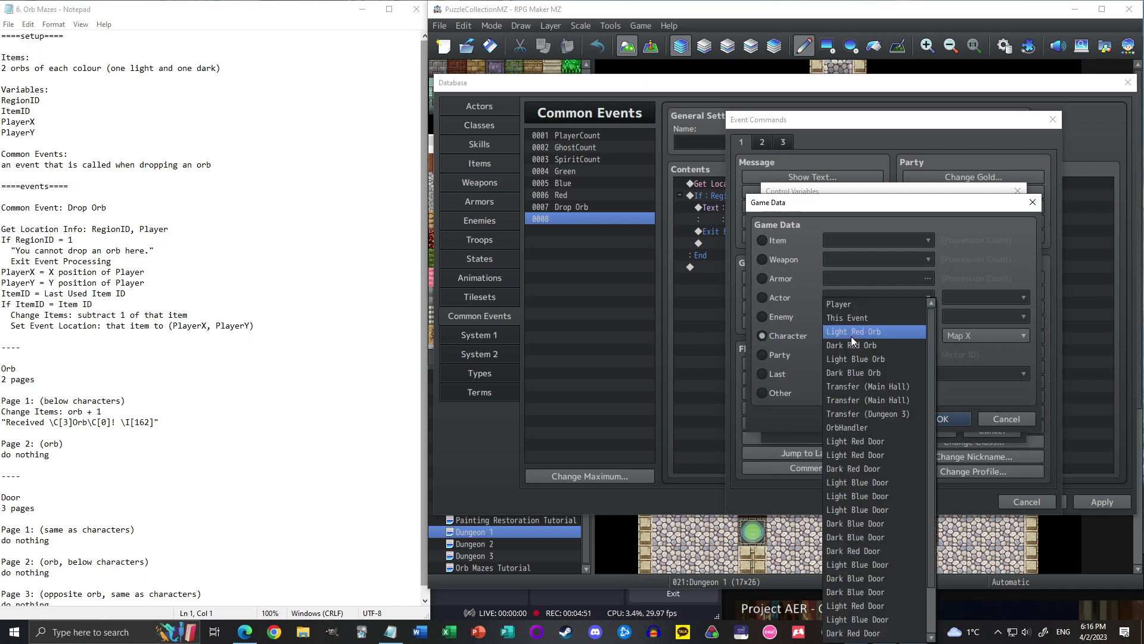
left_click(783, 340)
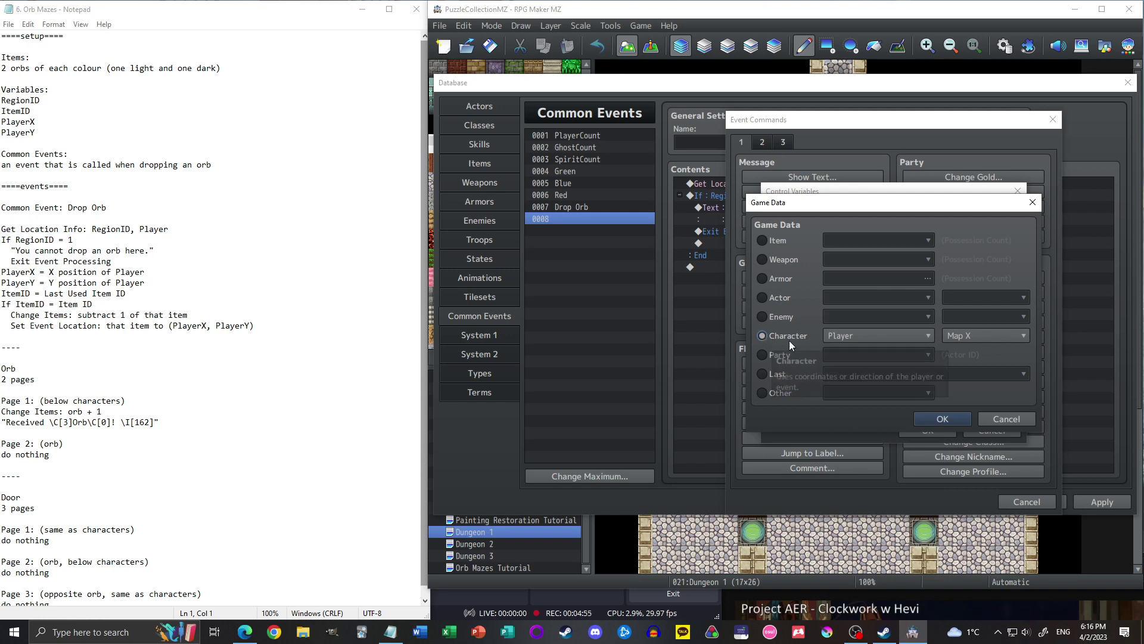
left_click(992, 337)
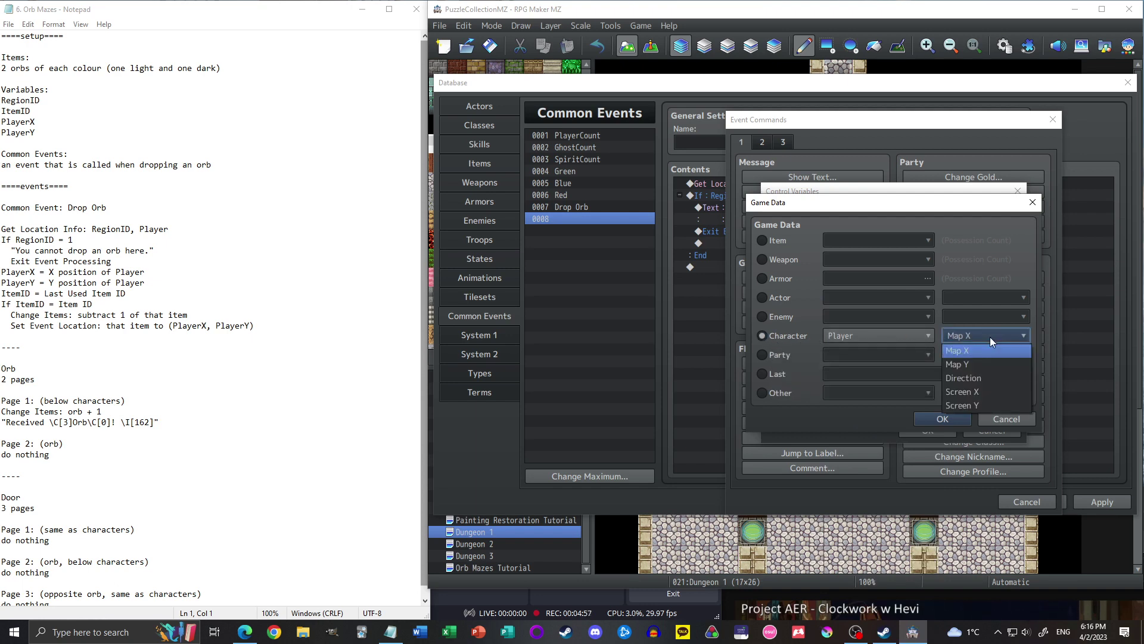
left_click(989, 337)
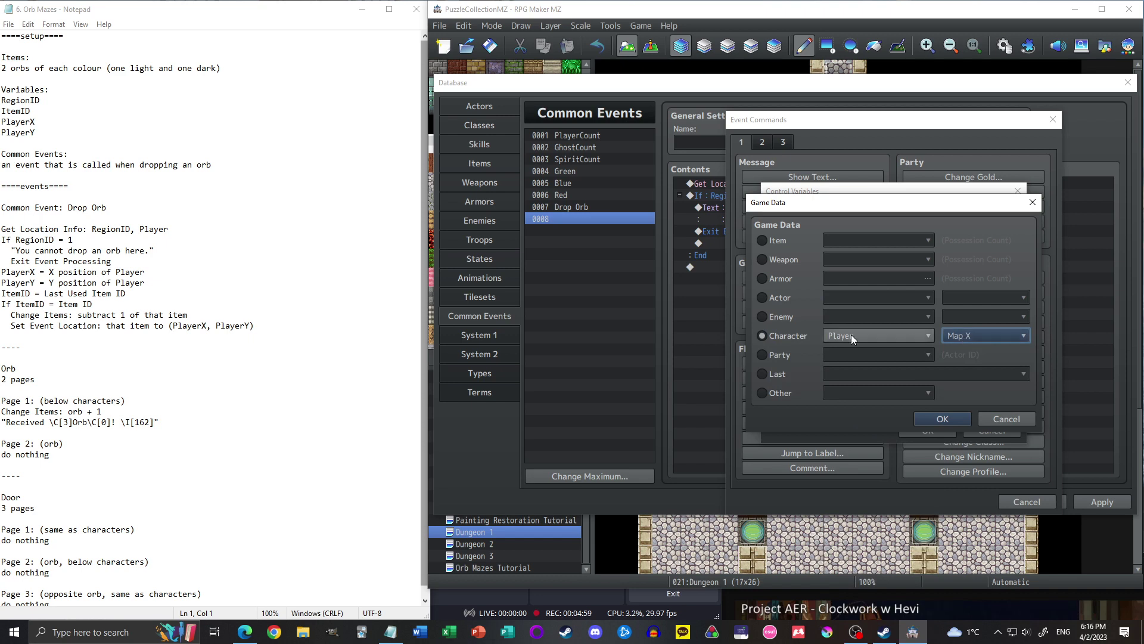
left_click(930, 420)
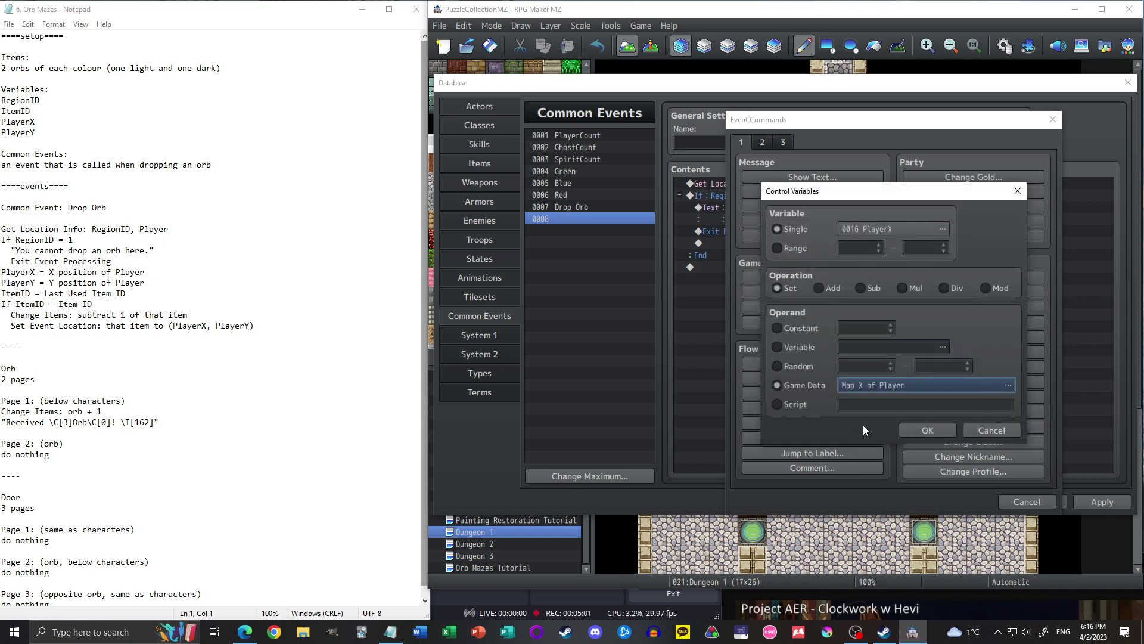
left_click(927, 430)
- Duplicate the PlayerX command and change the copy to set PlayerY to the player's Map Y
left_click(839, 268)
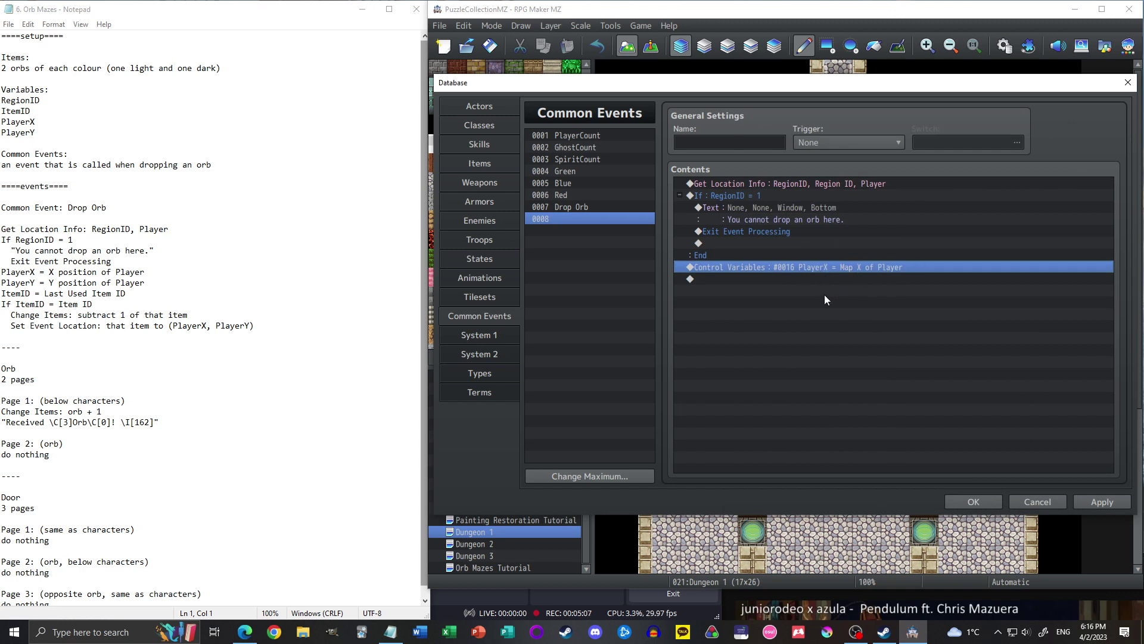
key("ctrl+c")
key("ctrl+v")
double_click(818, 279)
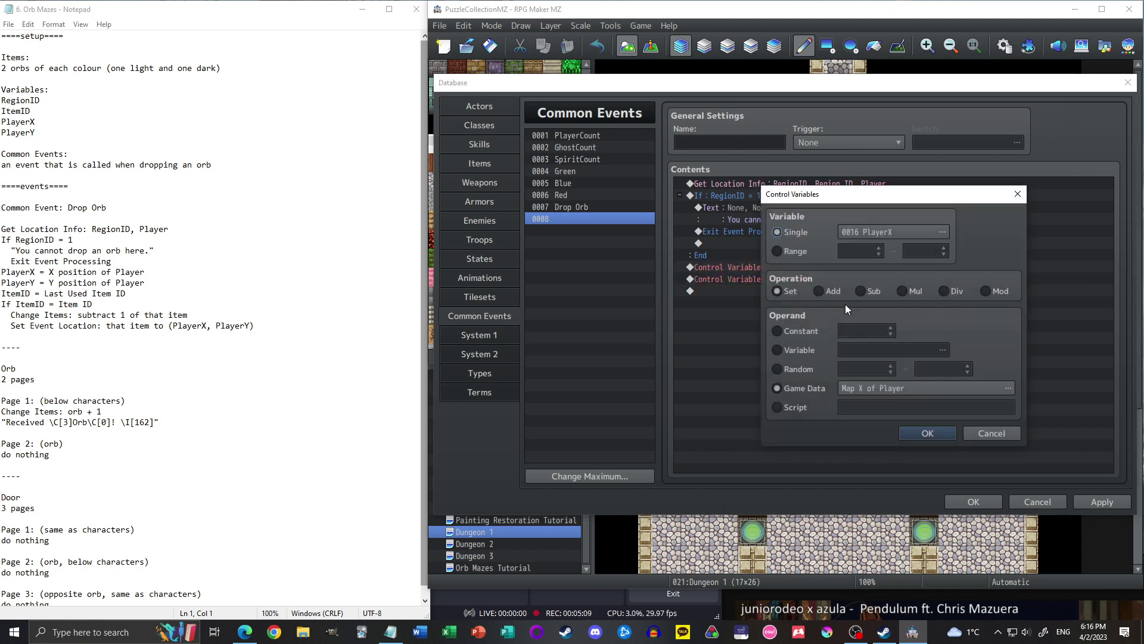
left_click(906, 231)
double_click(924, 380)
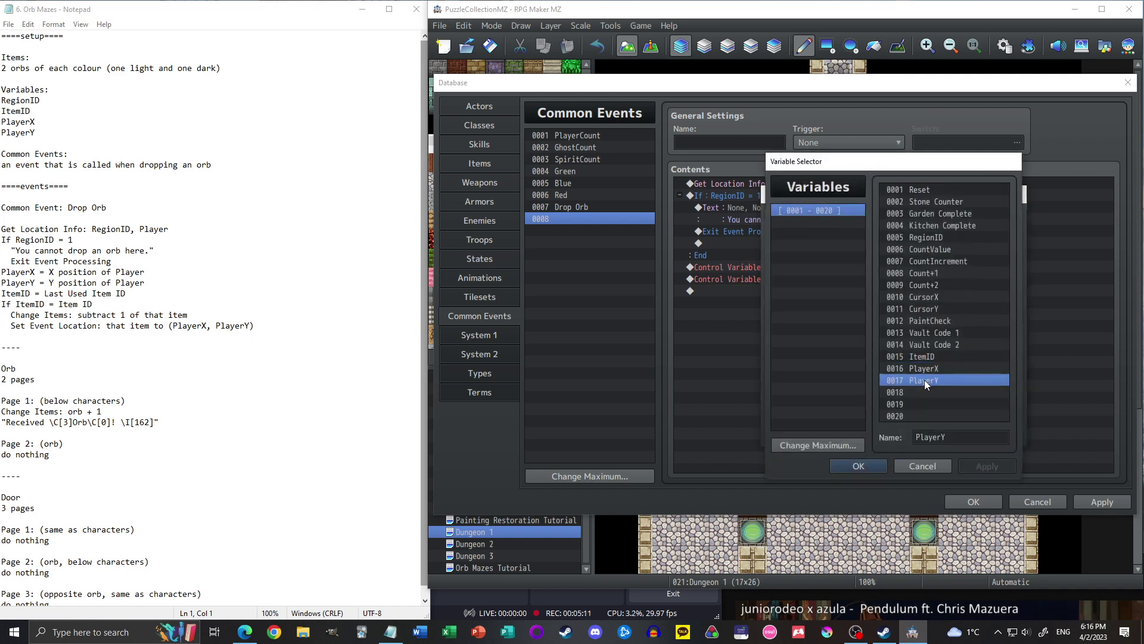
left_click(860, 386)
left_click(966, 337)
left_click(969, 358)
left_click(942, 422)
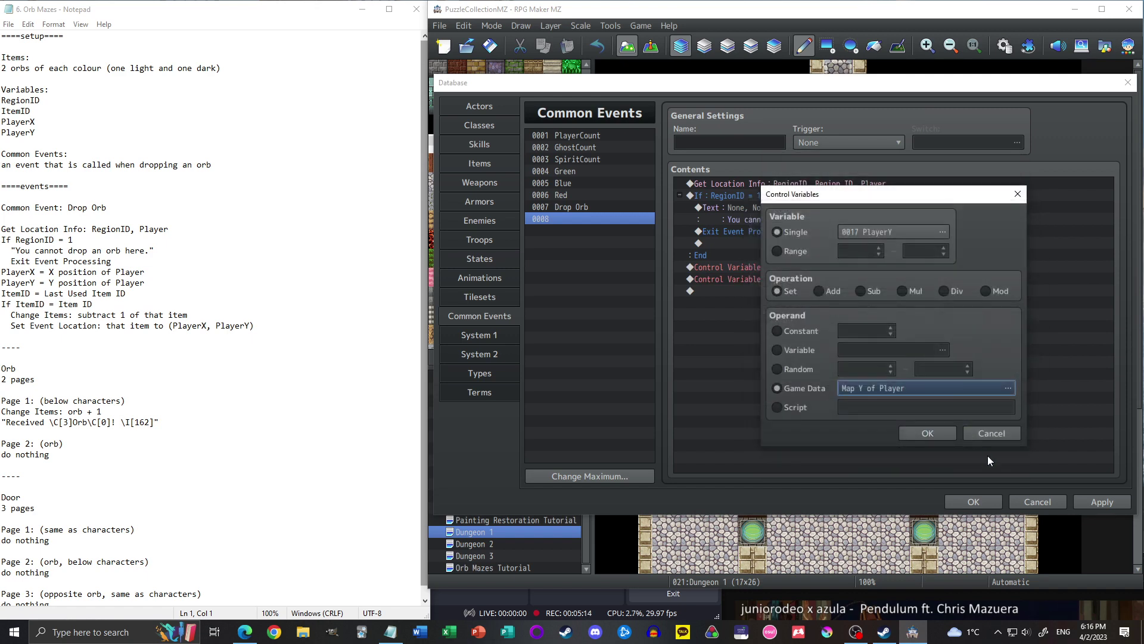
left_click(939, 432)
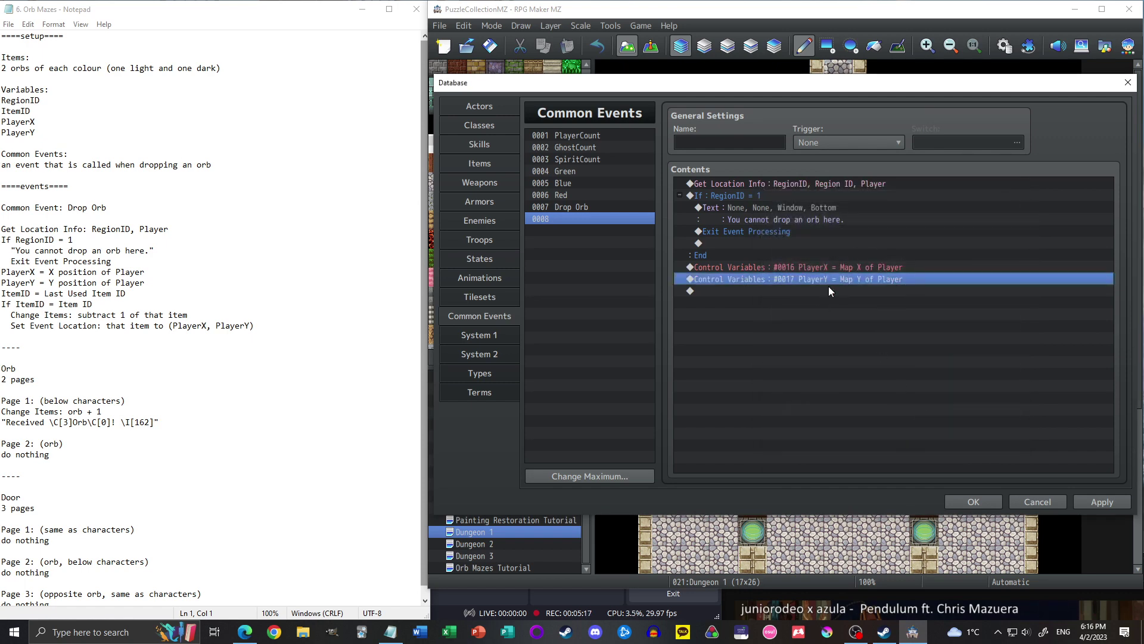
- Below the PlayerY command, add a Control Variables command setting ItemID to the game data value Last Used Item ID
double_click(734, 291)
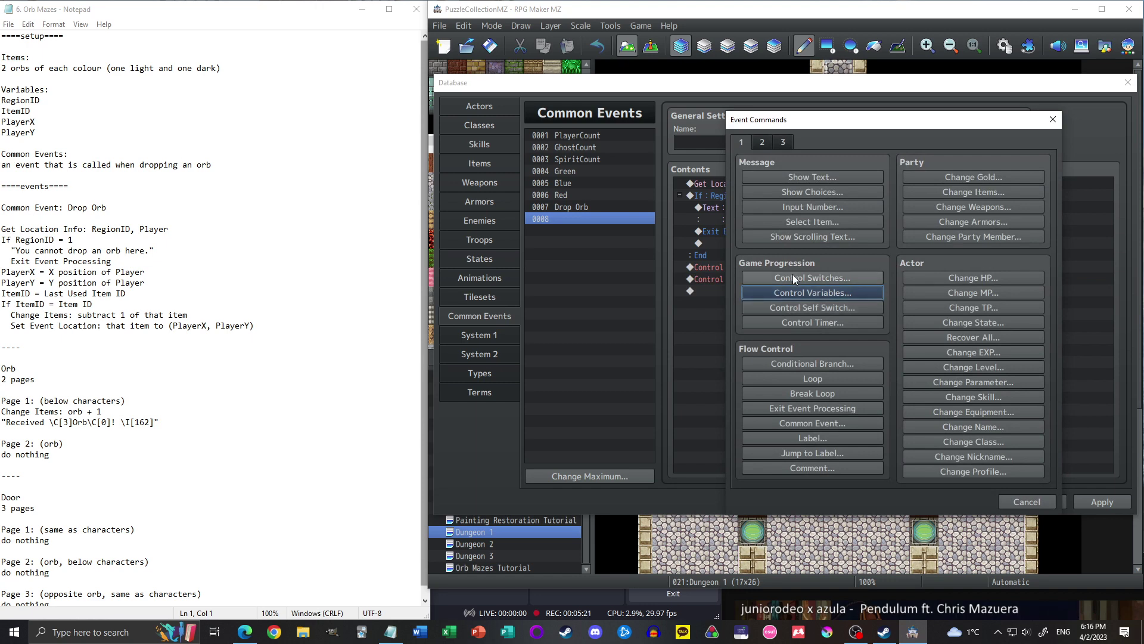
left_click(813, 296)
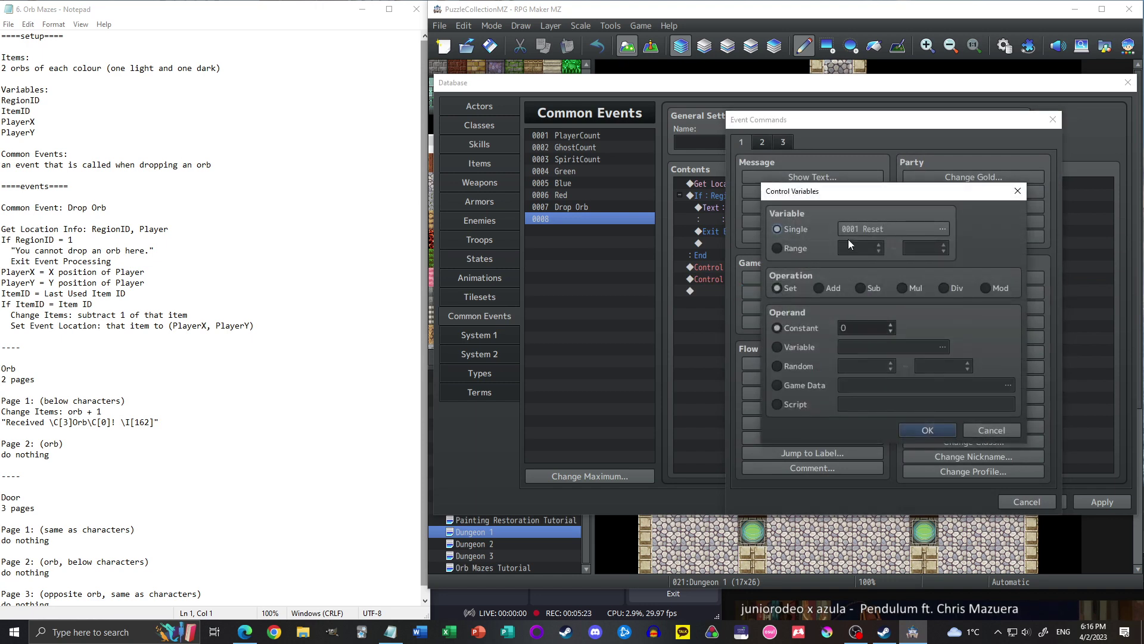
left_click(861, 229)
double_click(921, 354)
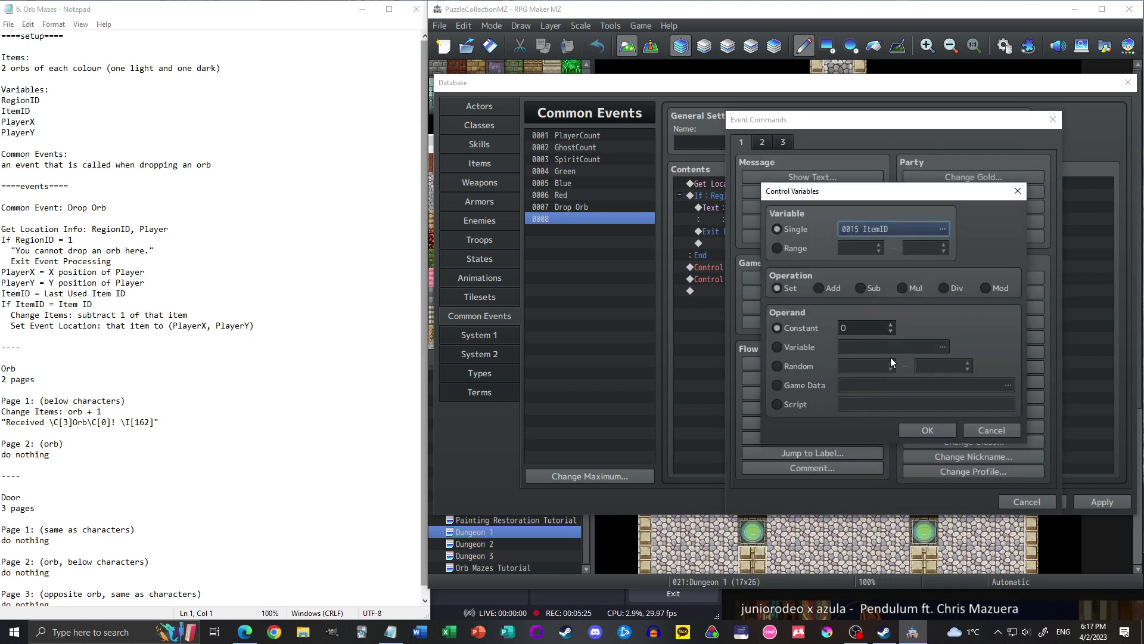
left_click(778, 385)
left_click(882, 384)
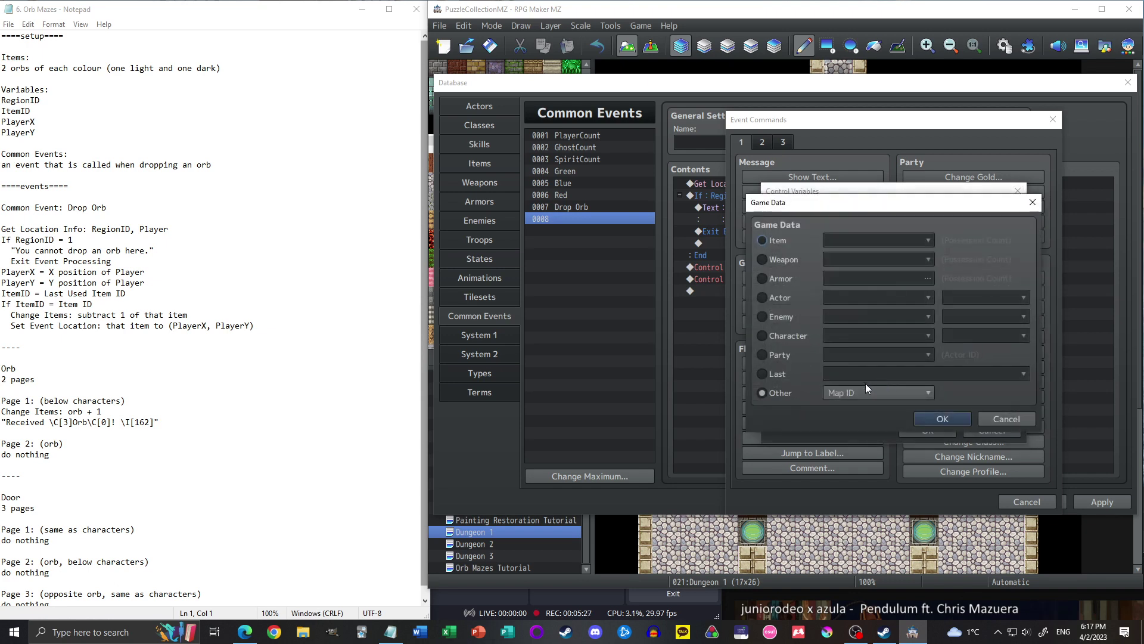
left_click(763, 373)
left_click(849, 372)
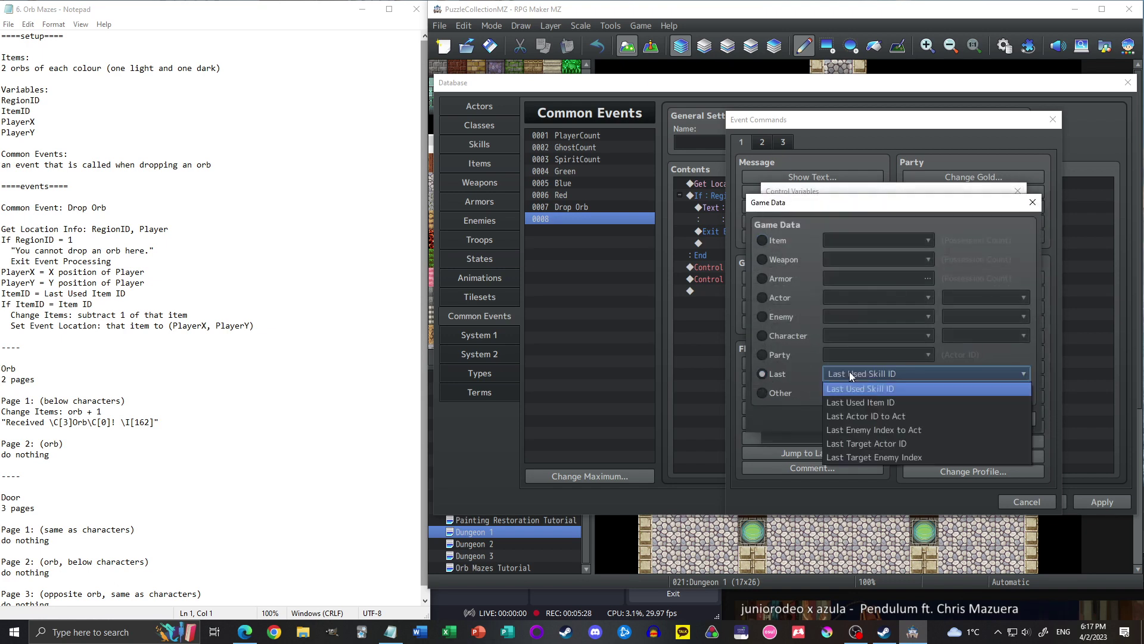
left_click(867, 402)
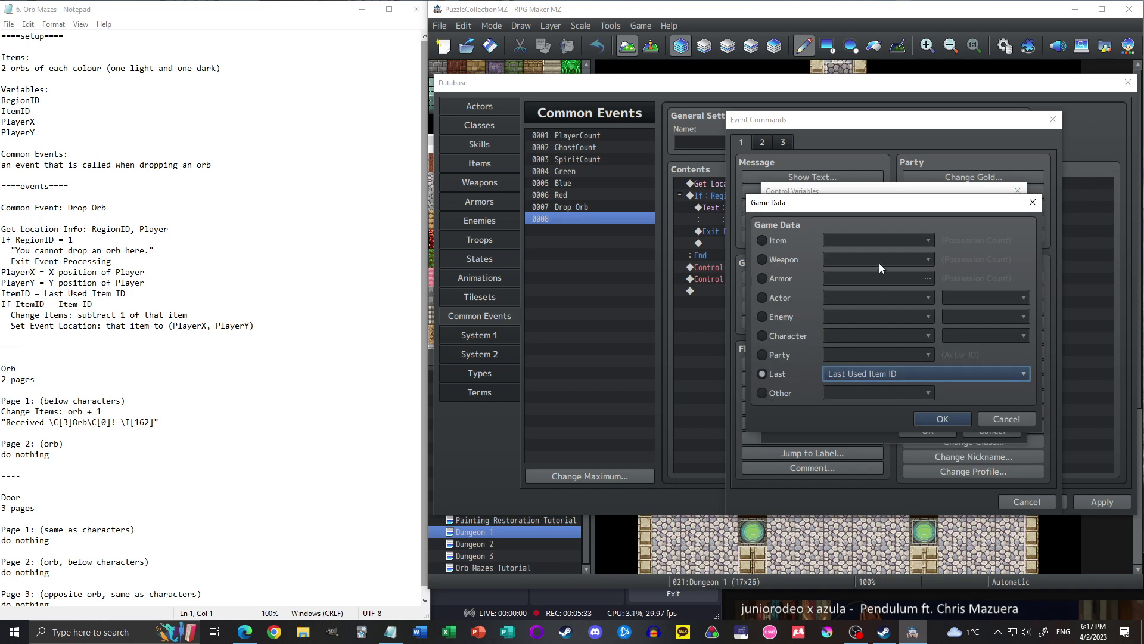
left_click(929, 422)
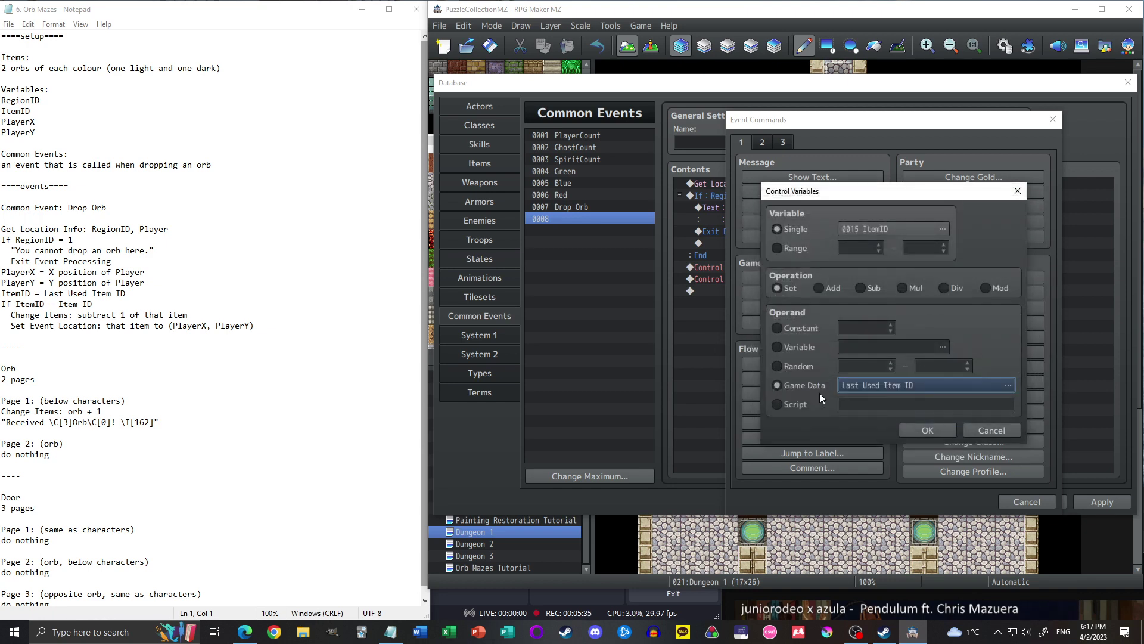
left_click(1002, 384)
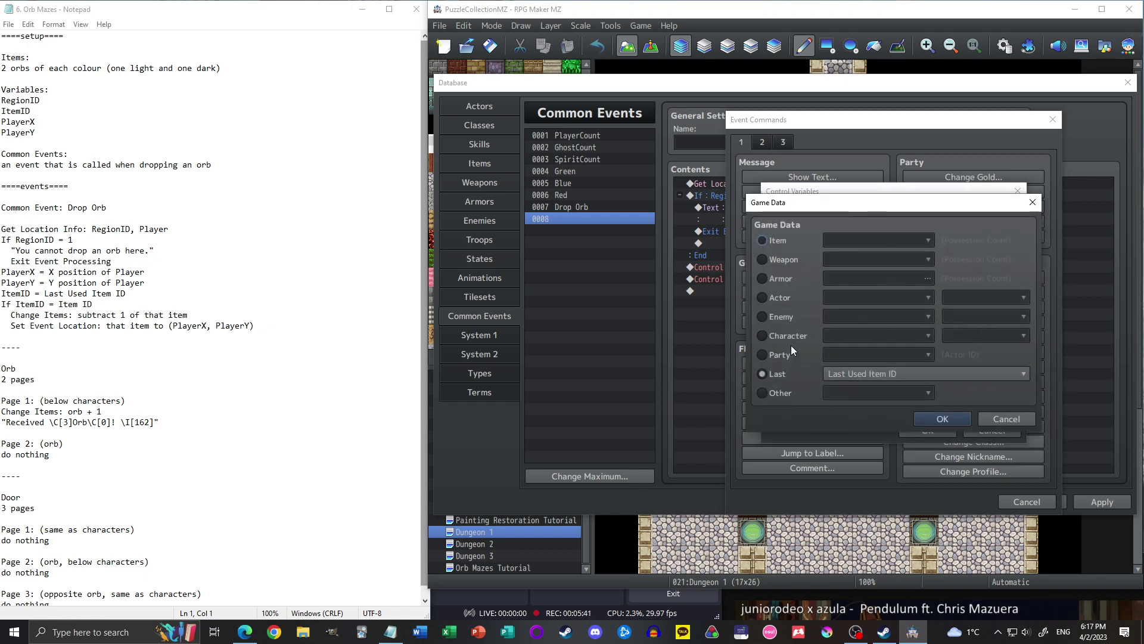
left_click(932, 420)
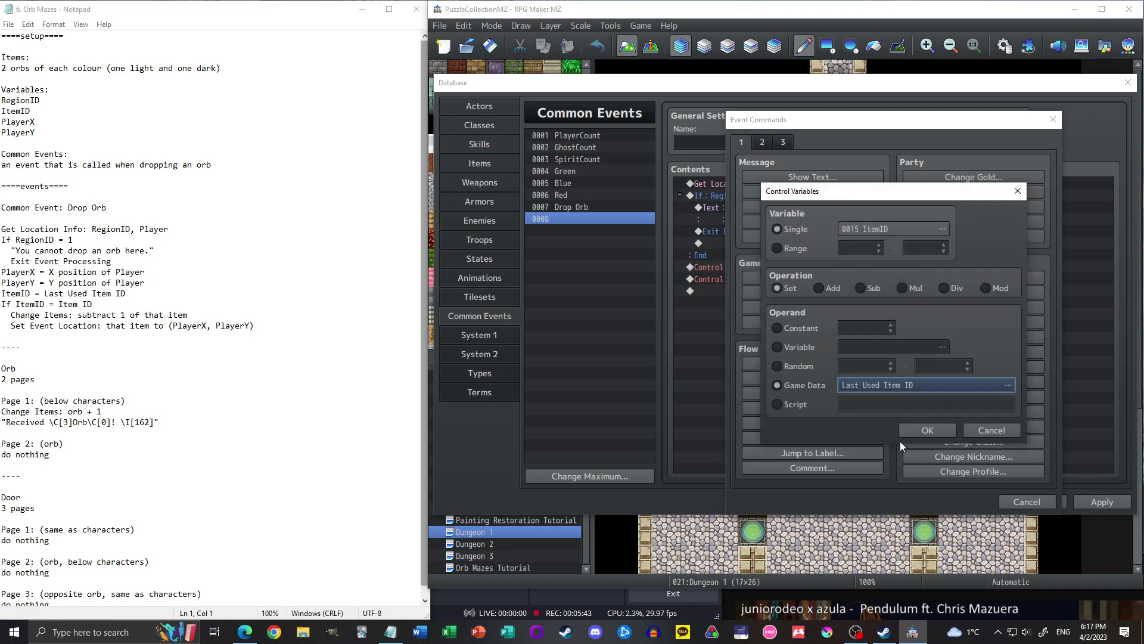
left_click(932, 431)
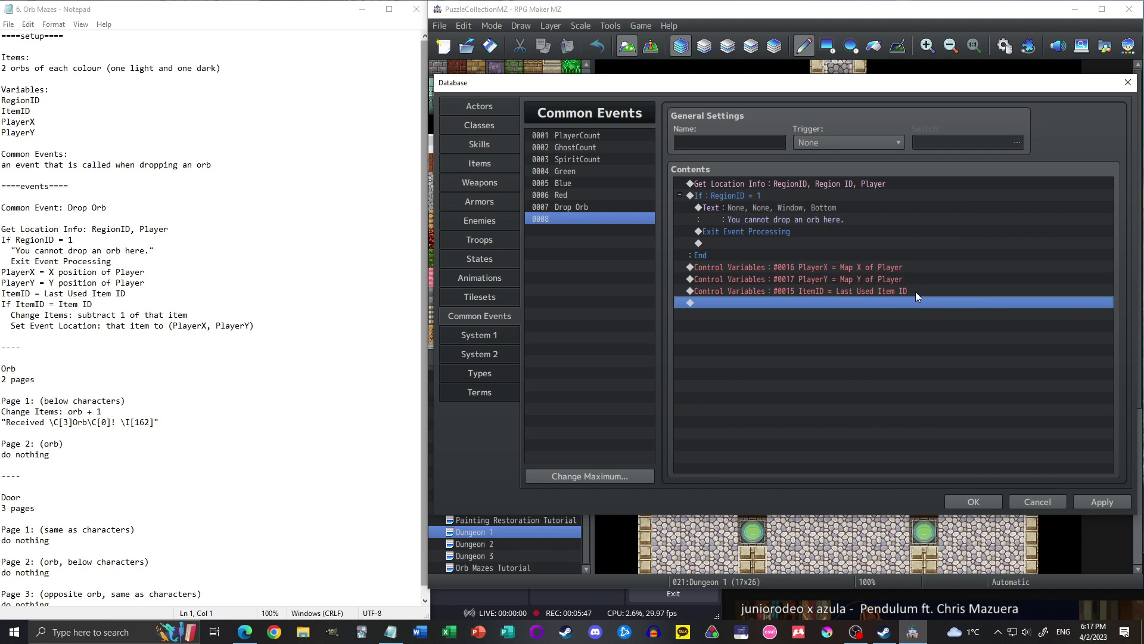
- Check the Light Red Orb's ID among the items, and add a conditional branch below the ItemID command for ItemID = 6
left_click(820, 292)
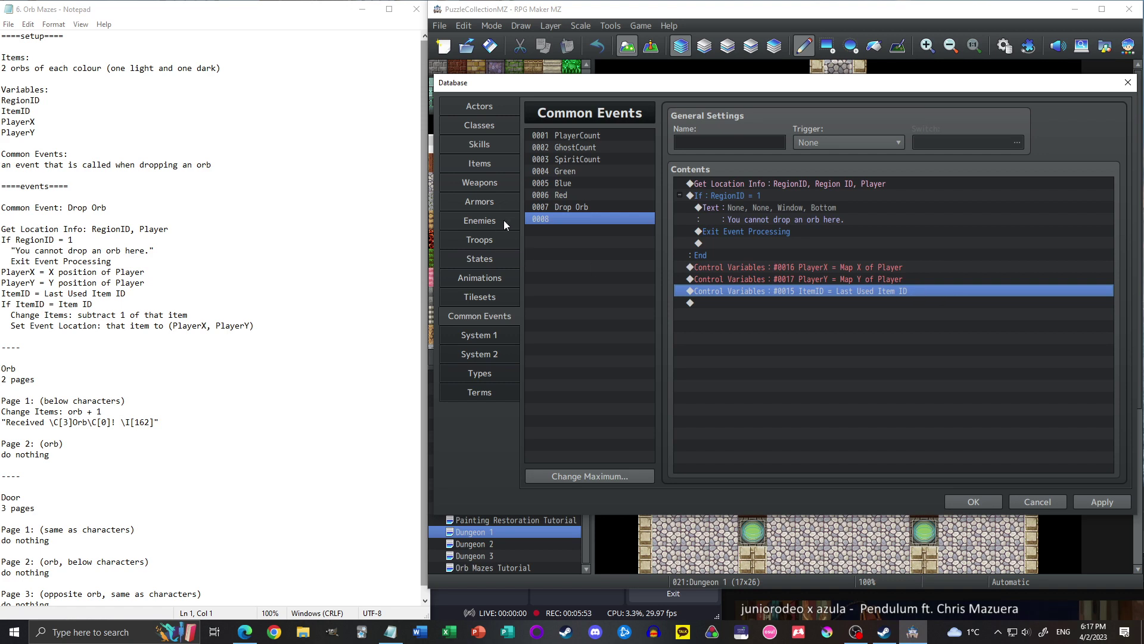
left_click(499, 168)
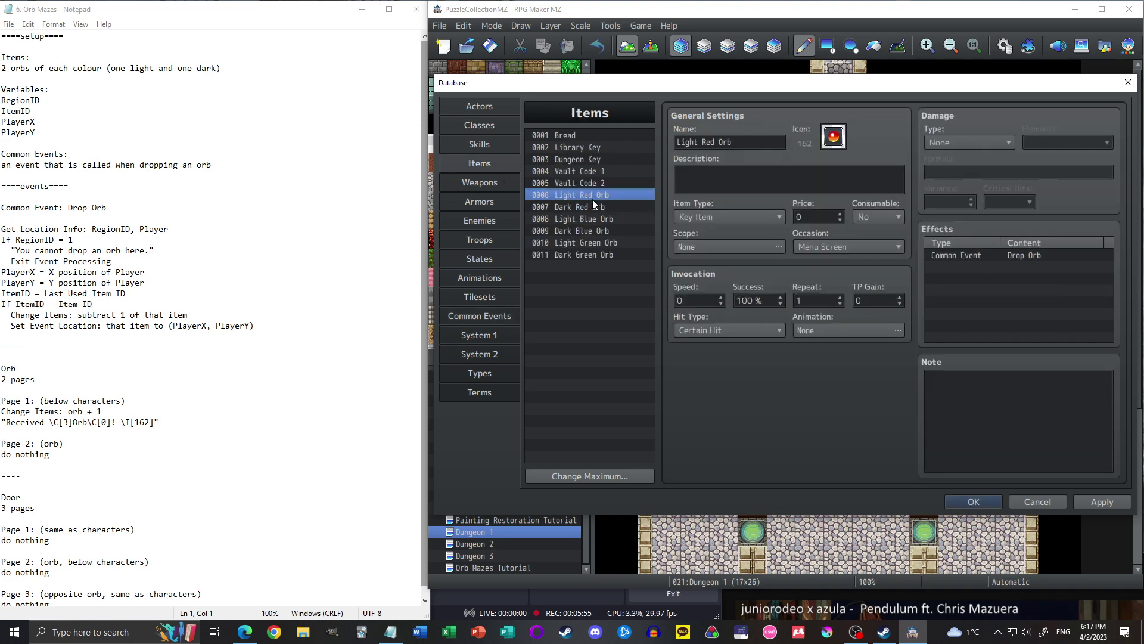
left_click(489, 318)
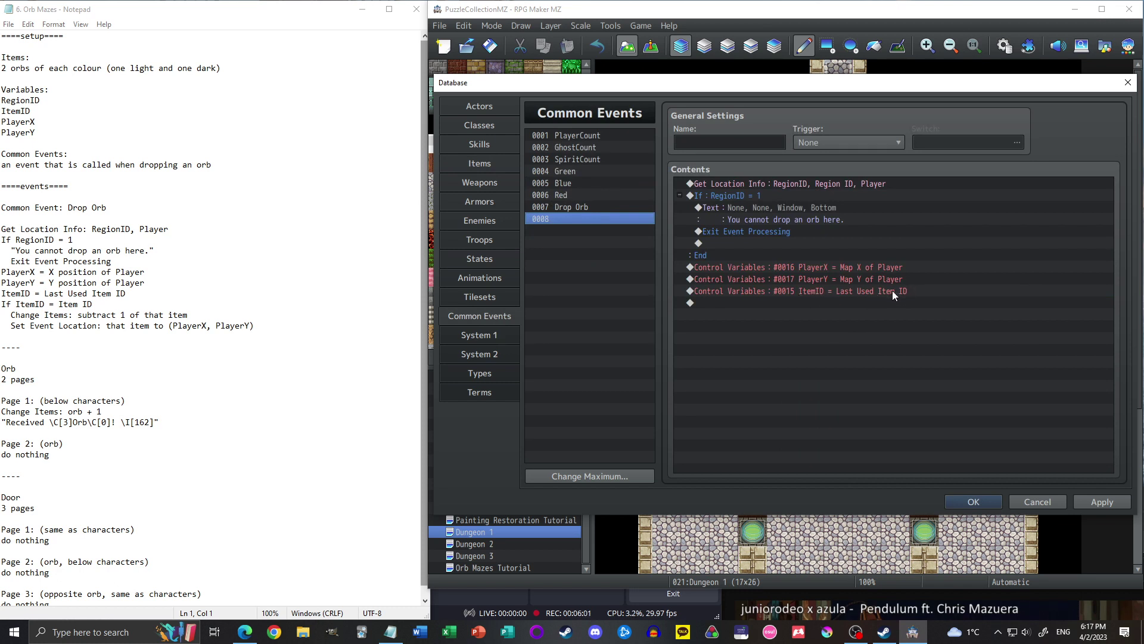
left_click(769, 296)
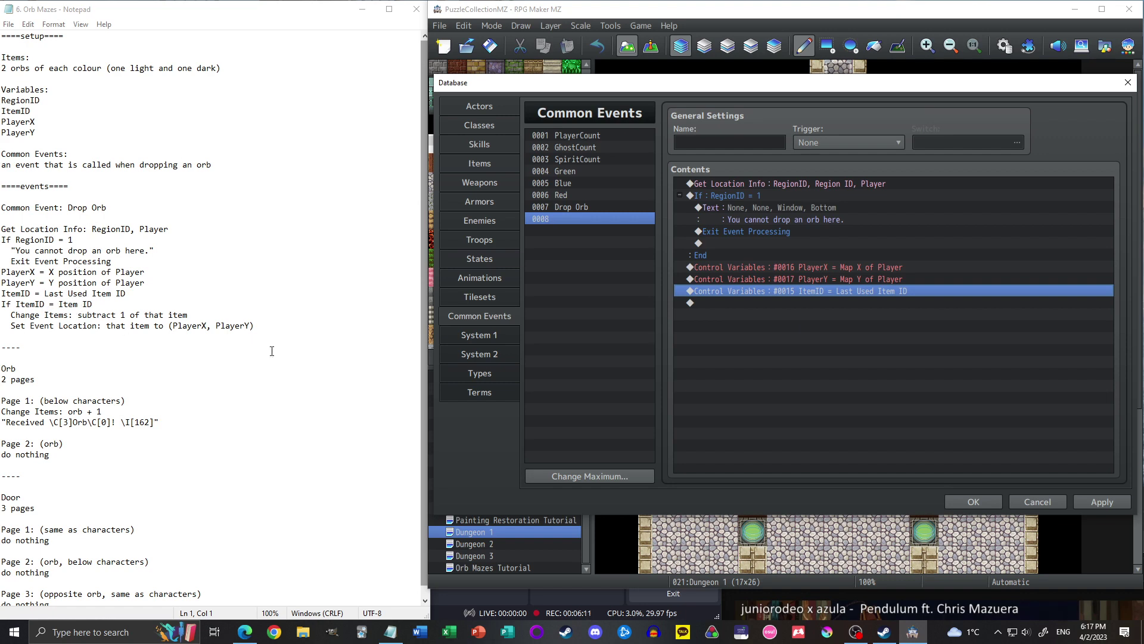
double_click(730, 300)
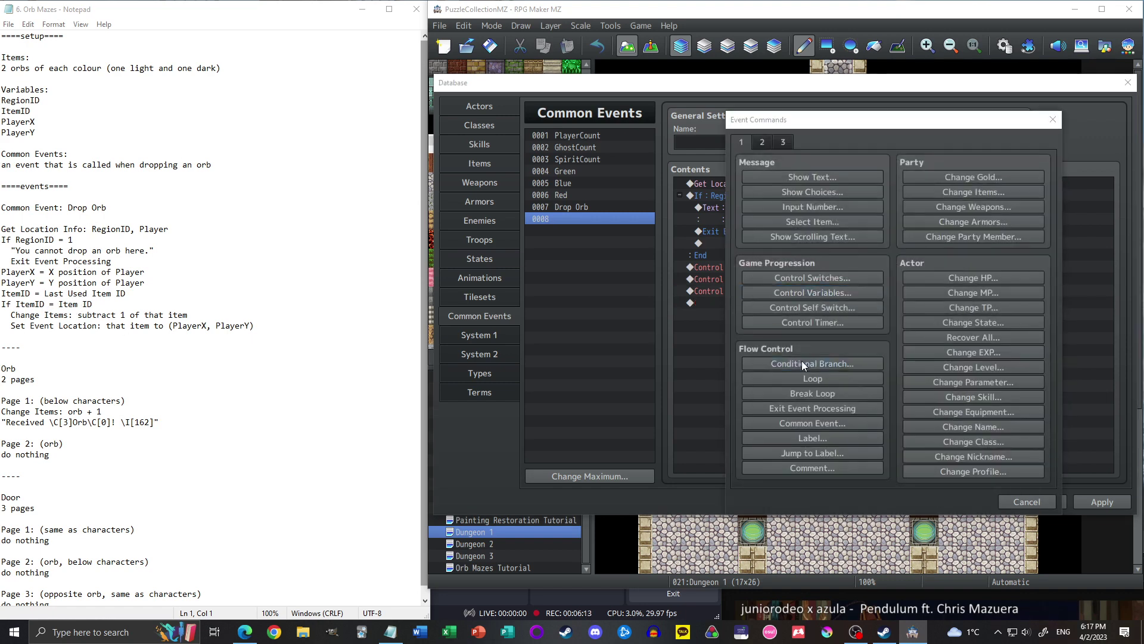
left_click(802, 364)
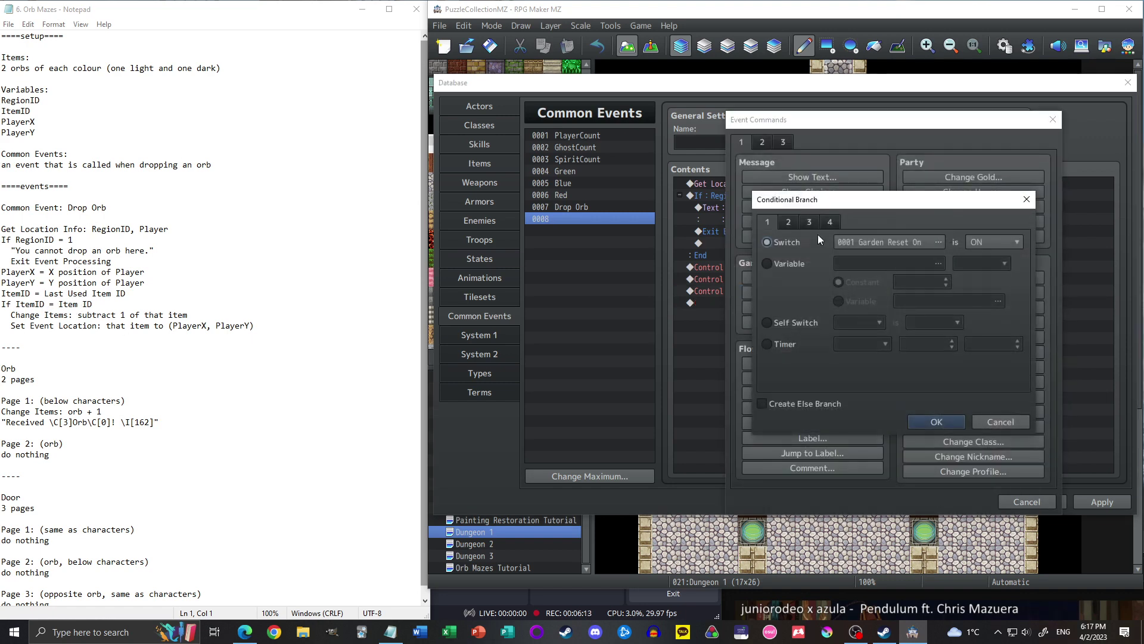
left_click(794, 262)
left_click(853, 264)
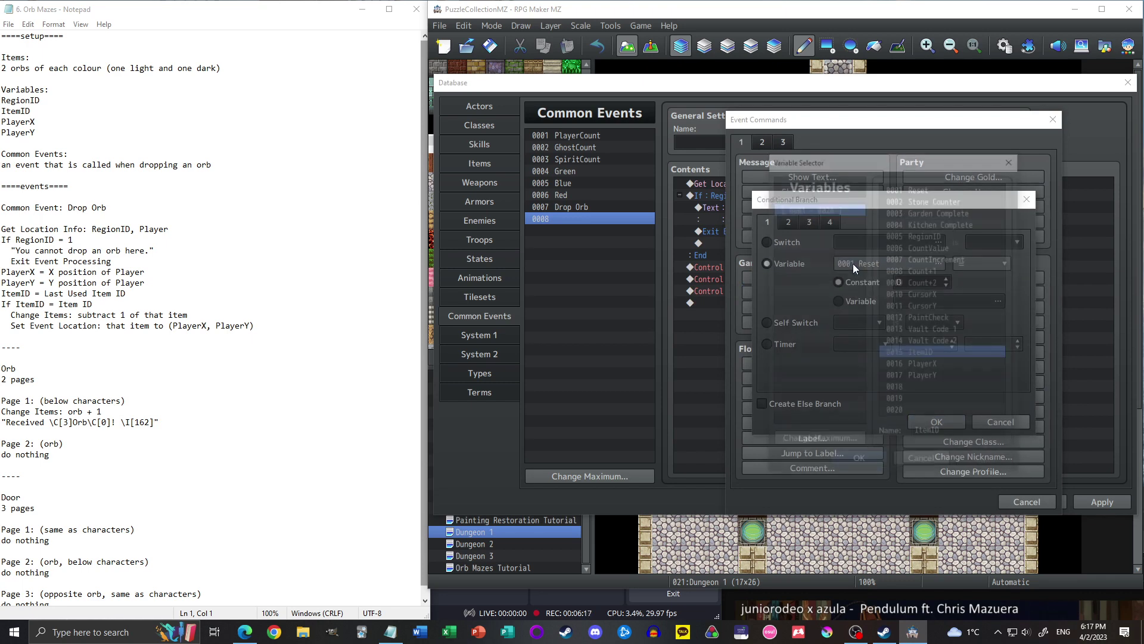
key("Return")
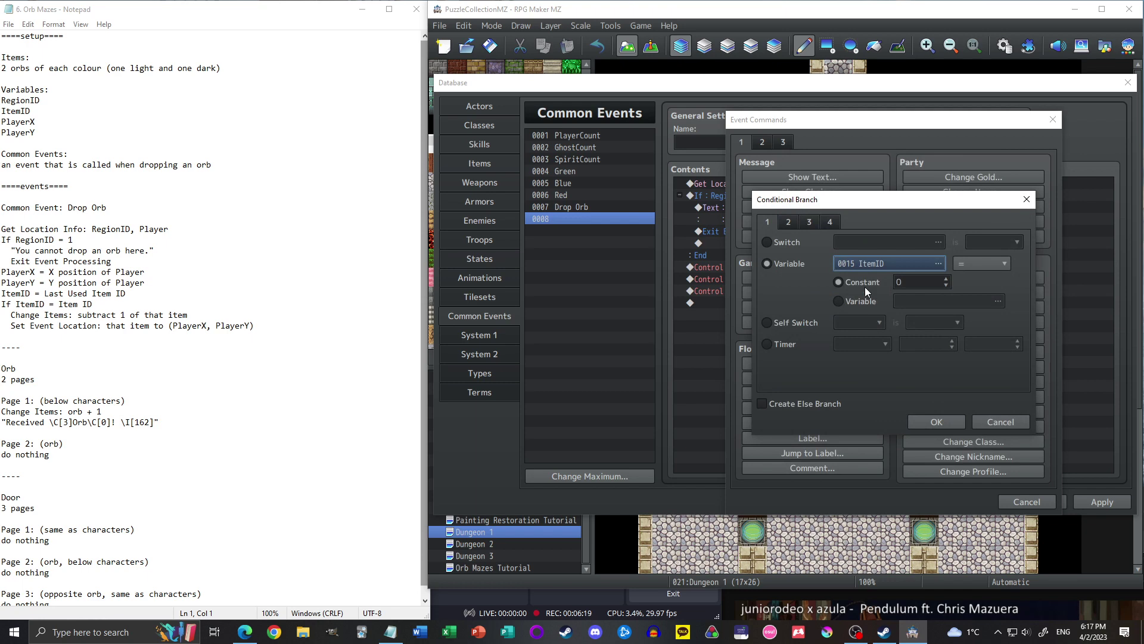
key("Tab")
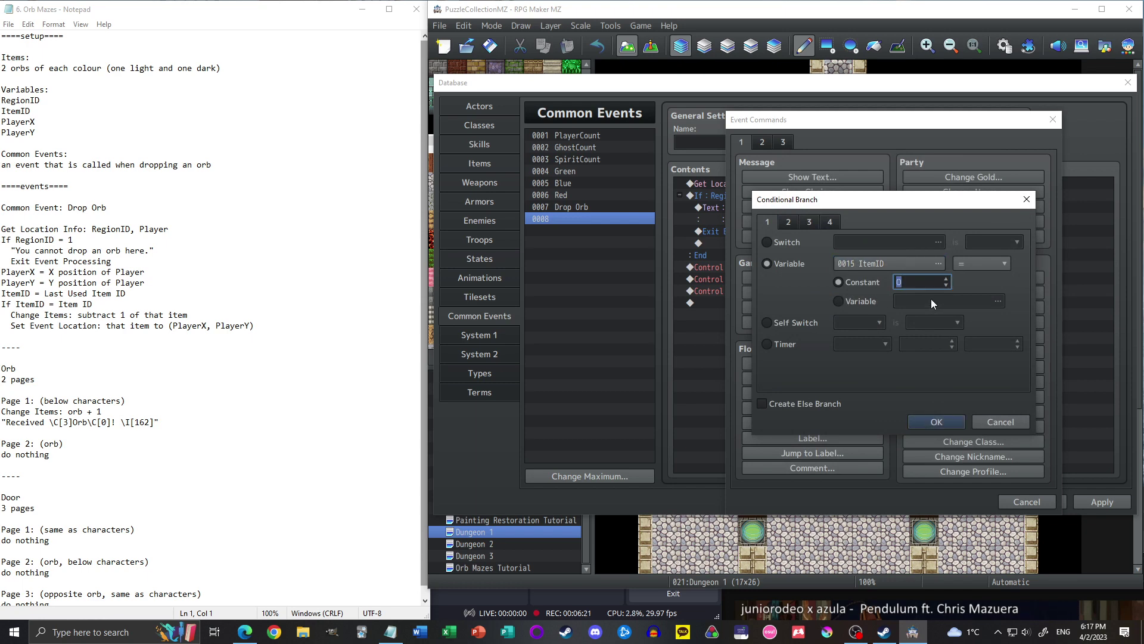
left_click(959, 421)
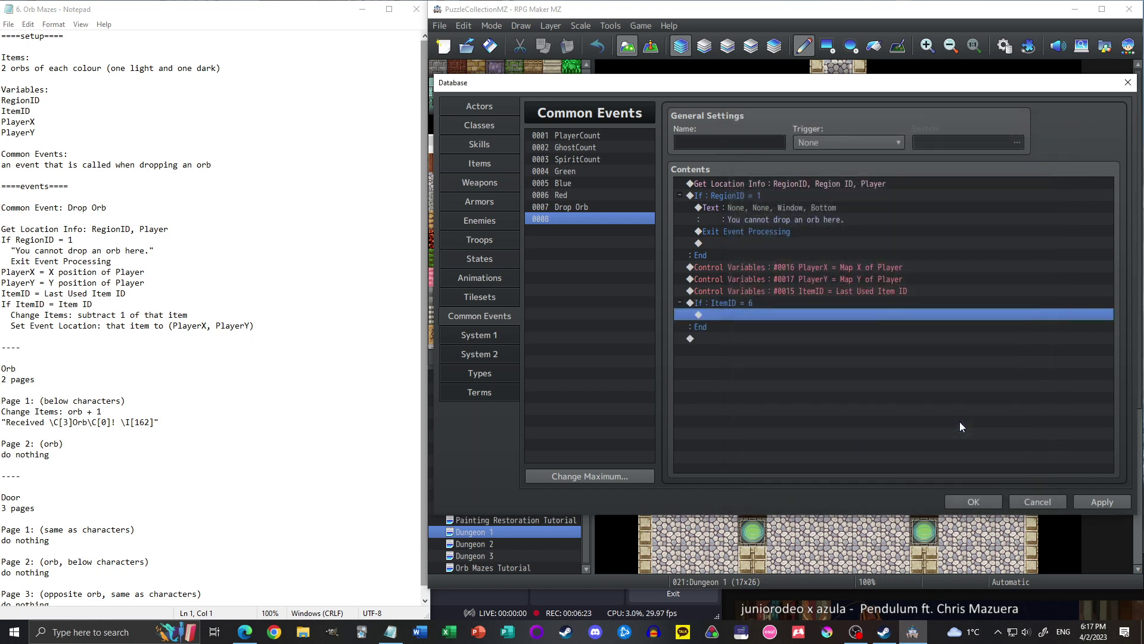
- Inside the ItemID = 6 branch, add a Change Items command that decreases Light Red Orb by 1
left_click(484, 167)
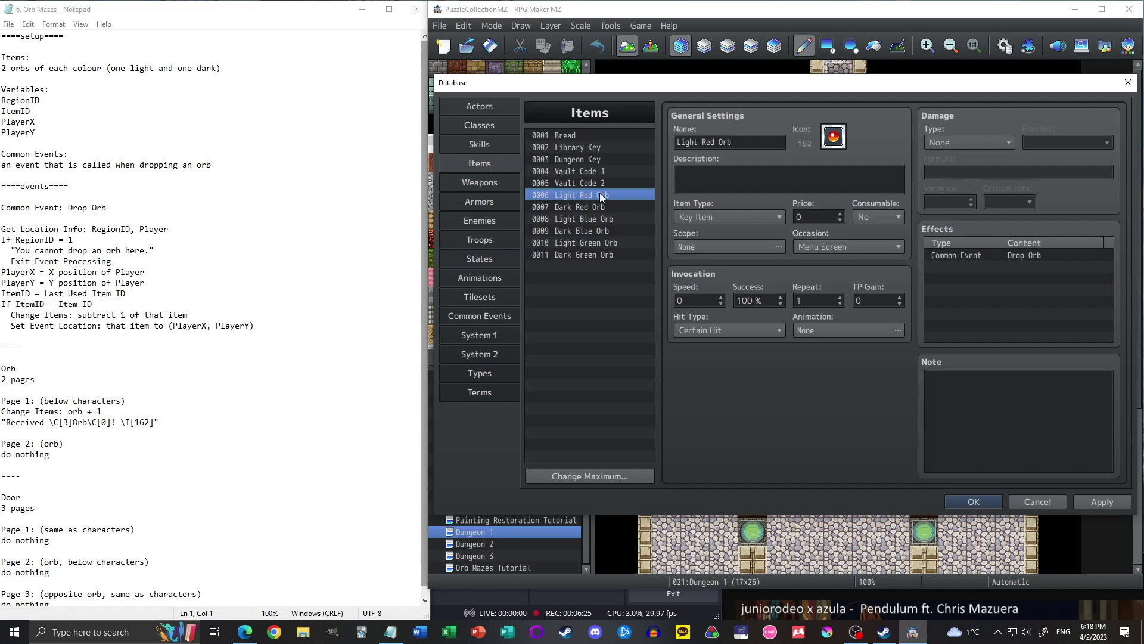
left_click(495, 318)
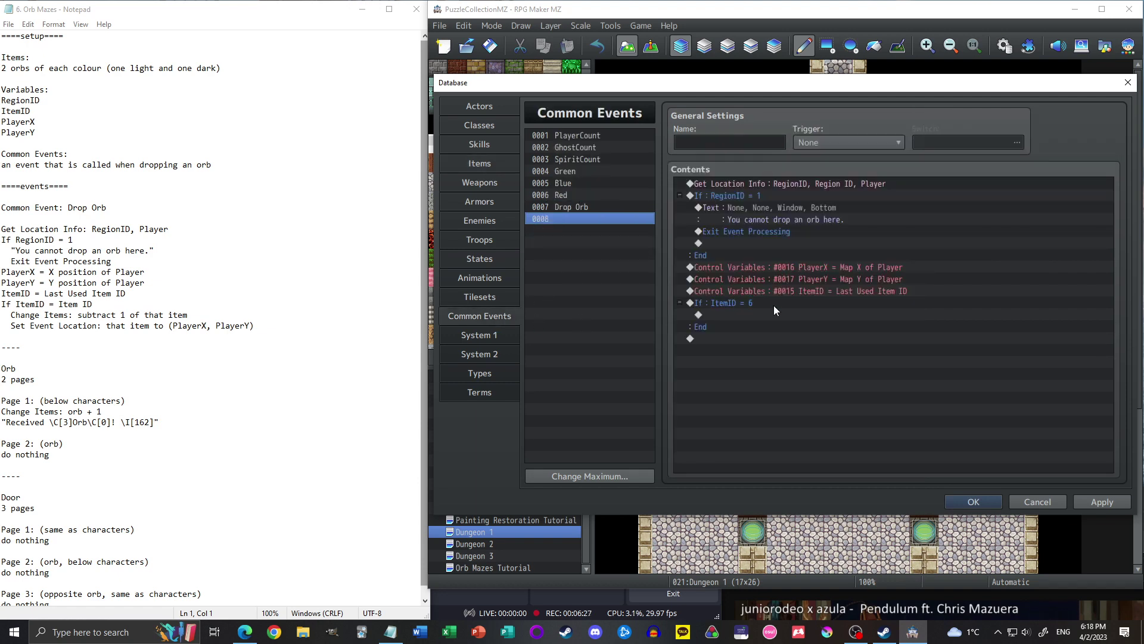
double_click(736, 317)
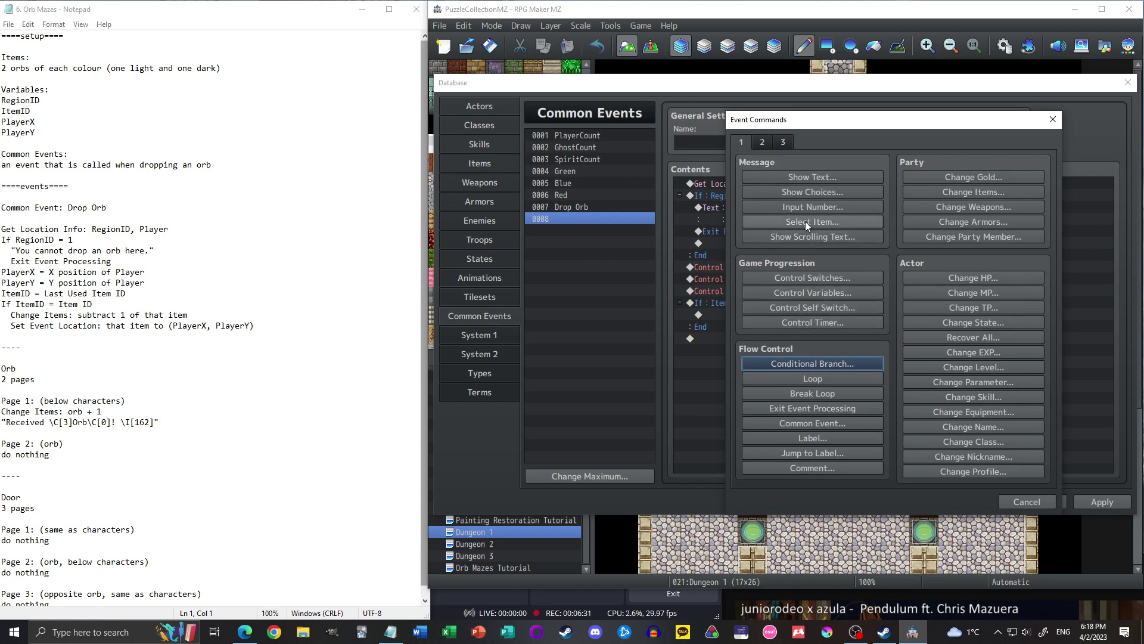
left_click(966, 194)
left_click(880, 266)
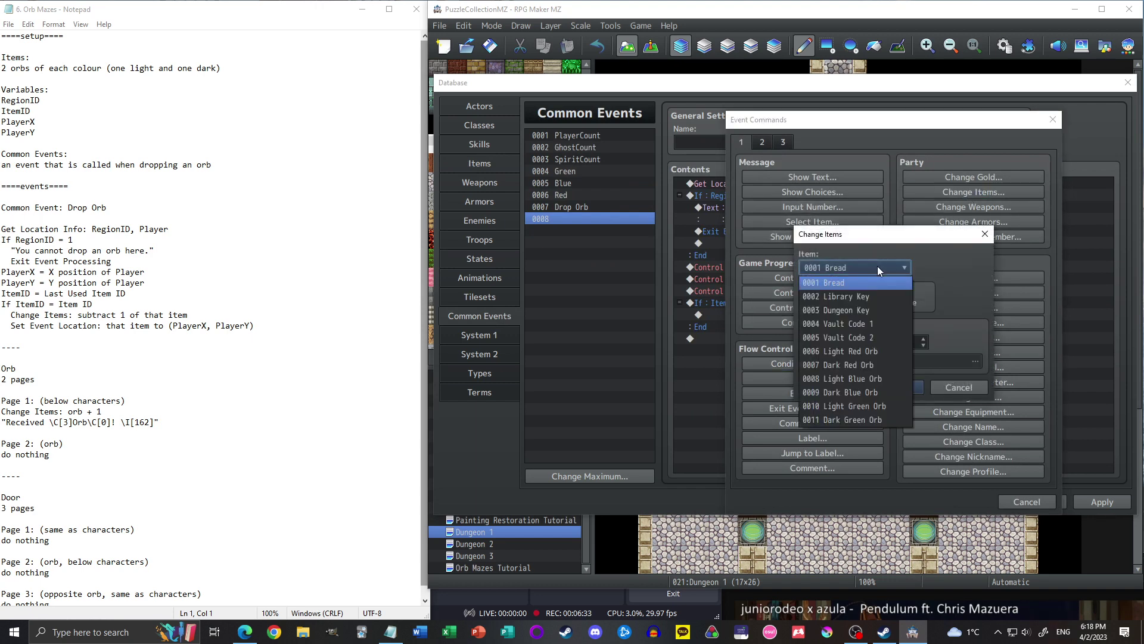
left_click(854, 351)
left_click(877, 302)
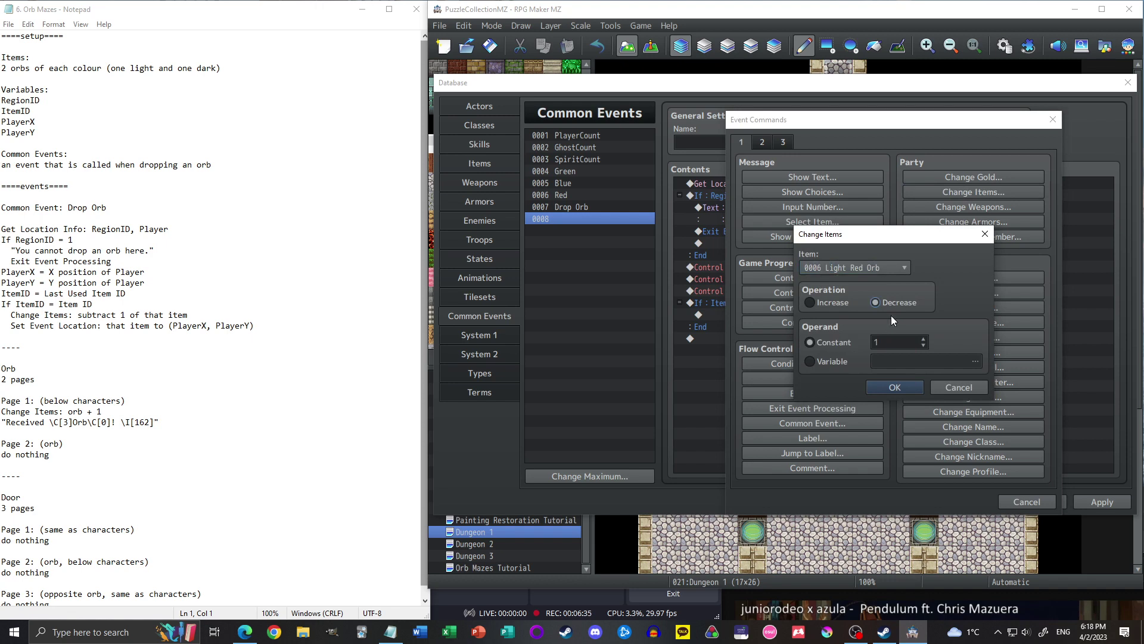
left_click(886, 389)
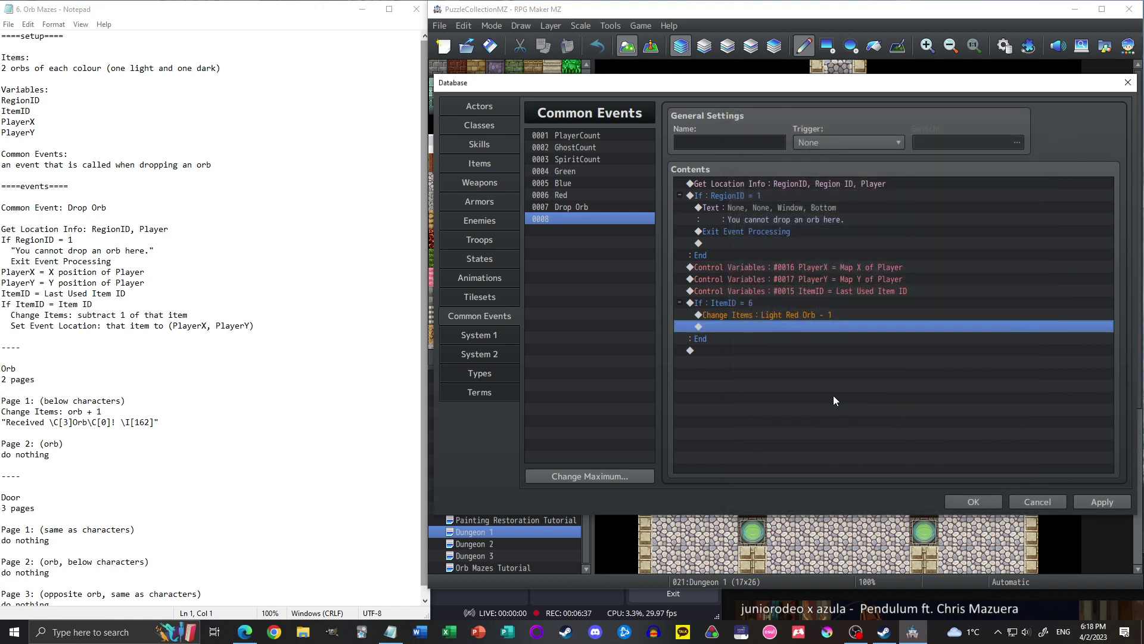
- Below the item change, add Set Event Location moving Light Red Orb to variables PlayerX and PlayerY, and accept the database changes
double_click(738, 330)
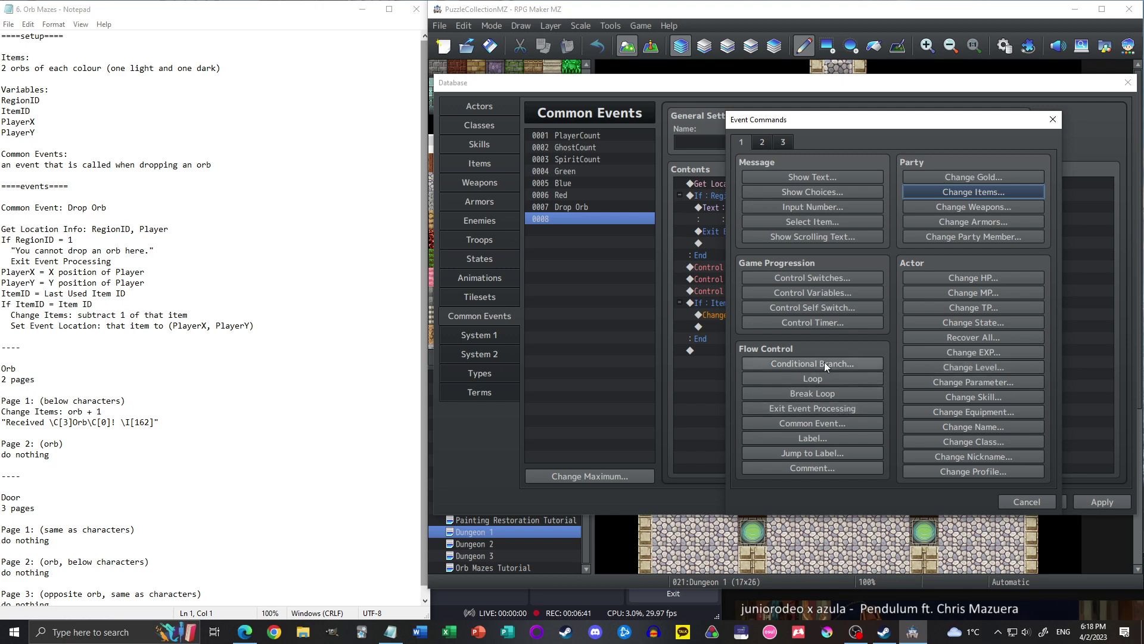
left_click(763, 142)
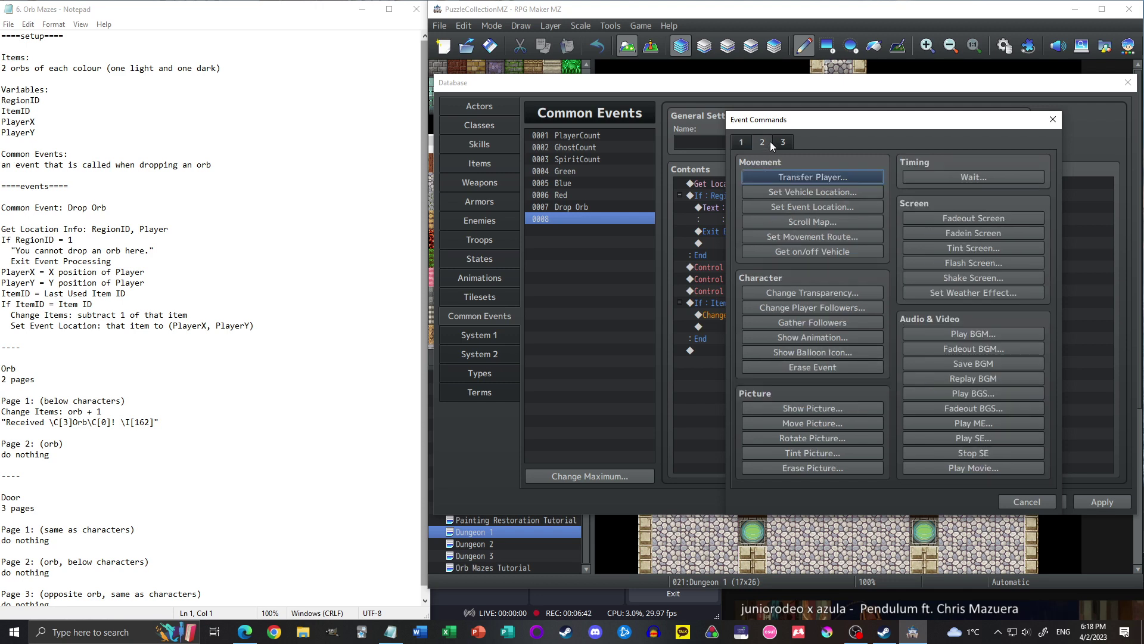
left_click(793, 205)
left_click(866, 227)
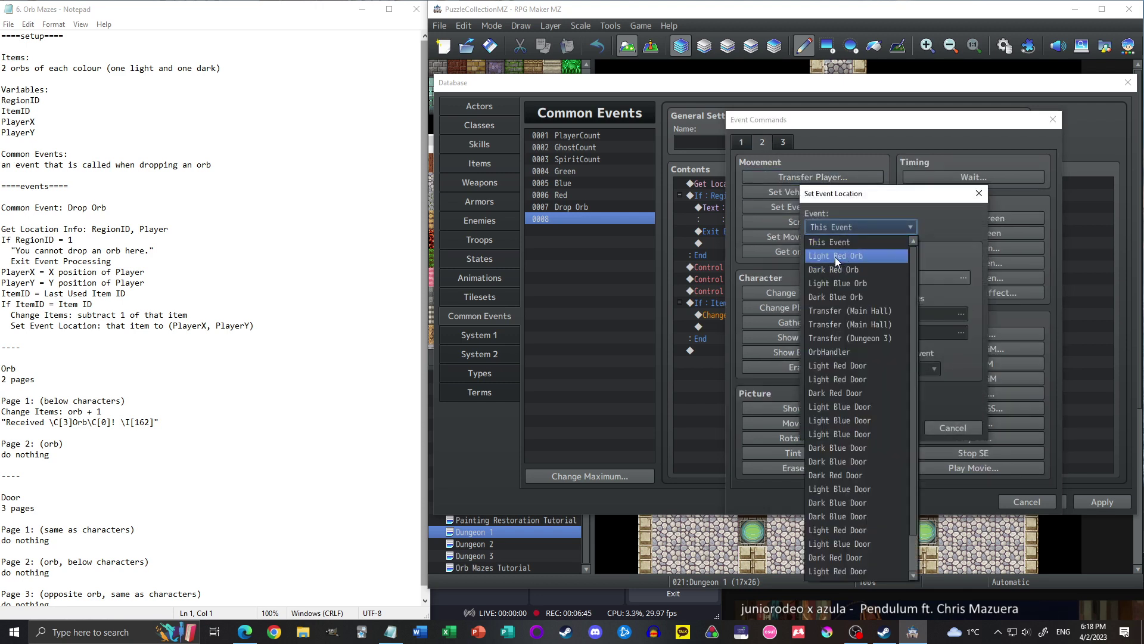
left_click(841, 254)
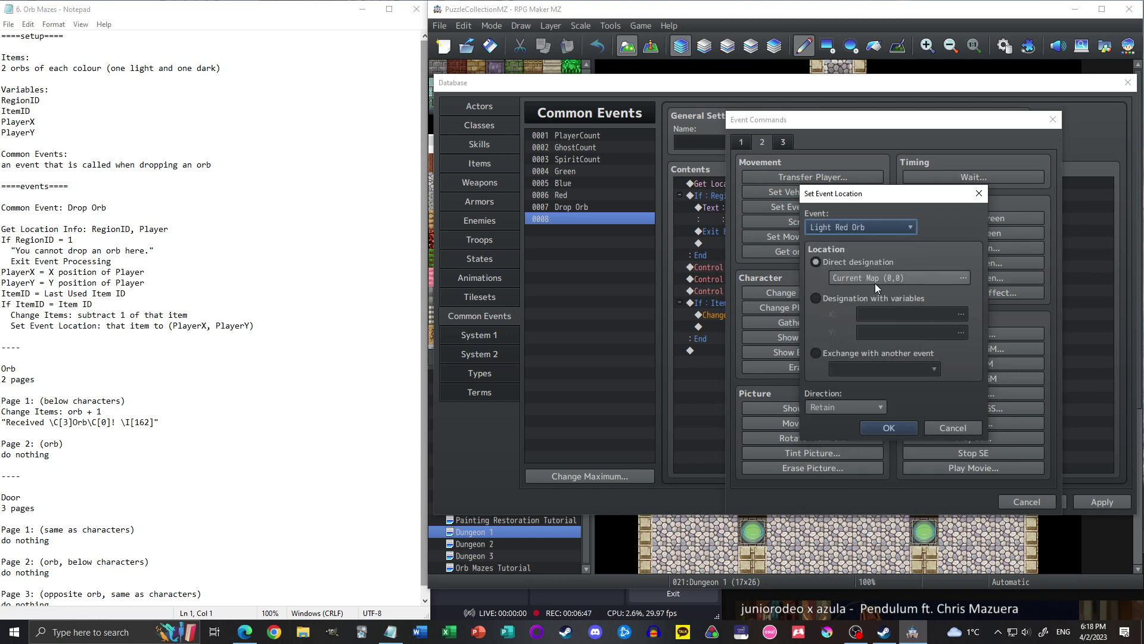
left_click(835, 303)
left_click(881, 315)
double_click(918, 363)
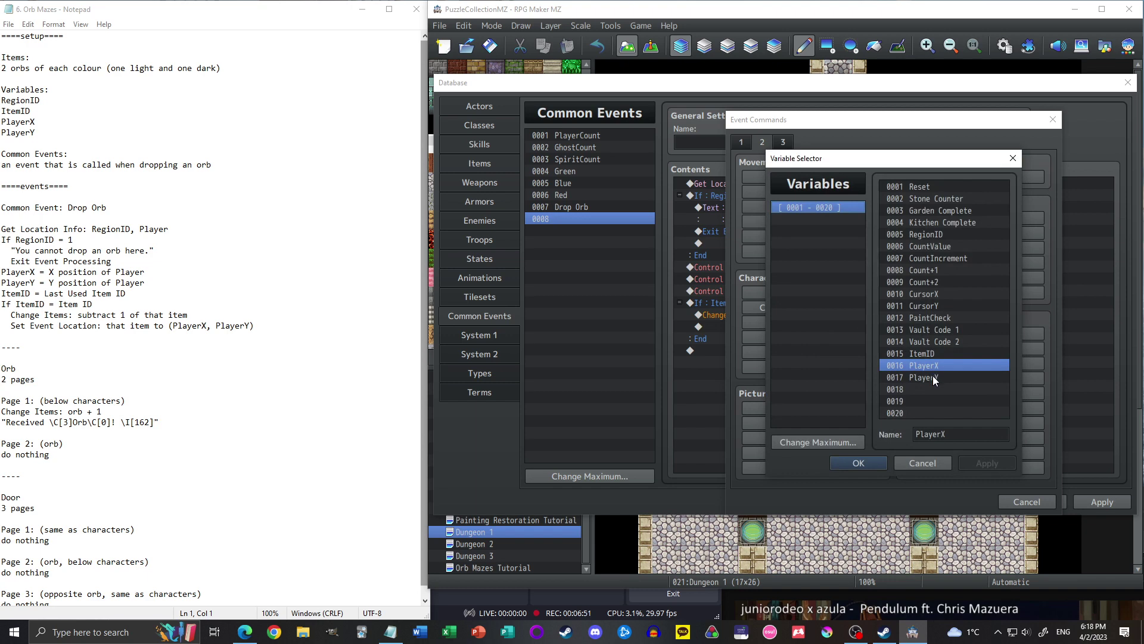
double_click(932, 376)
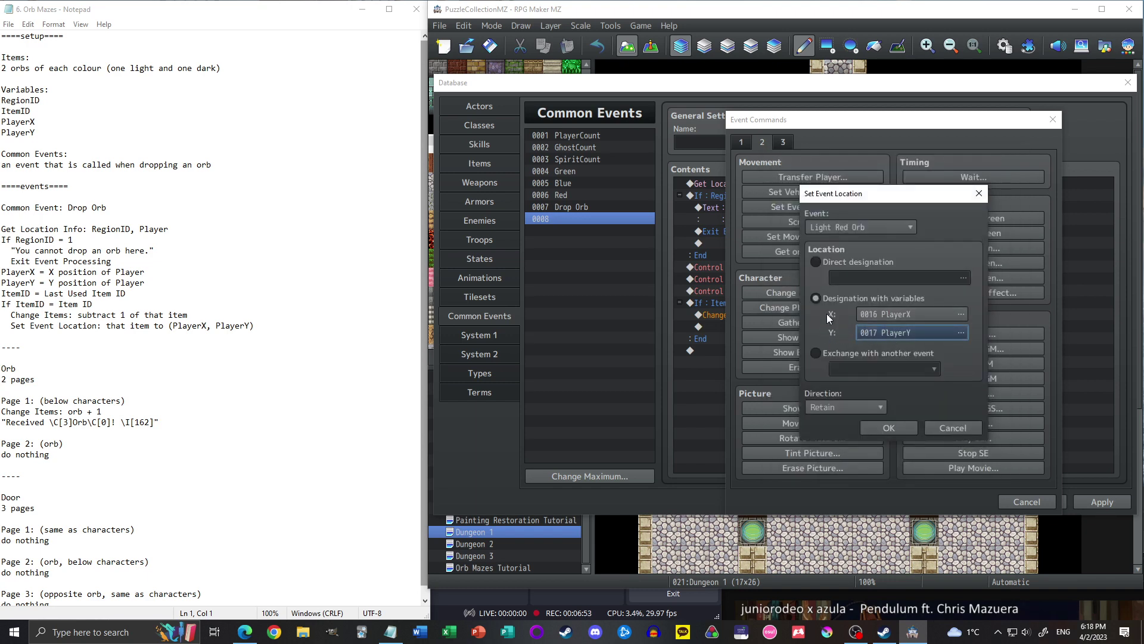
left_click(880, 428)
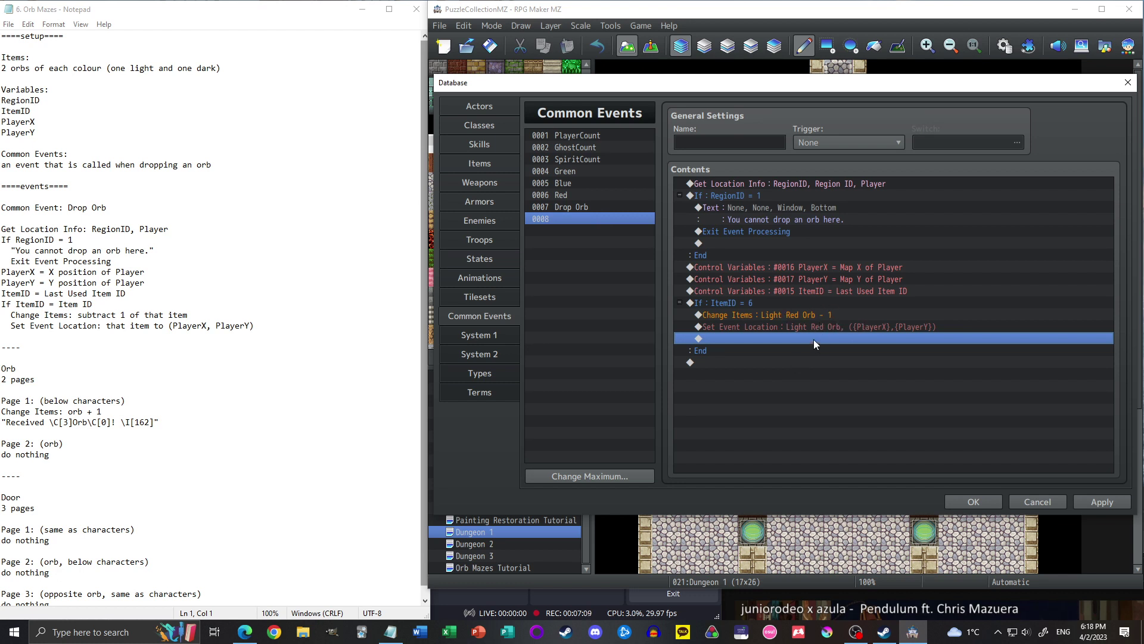
left_click(896, 326)
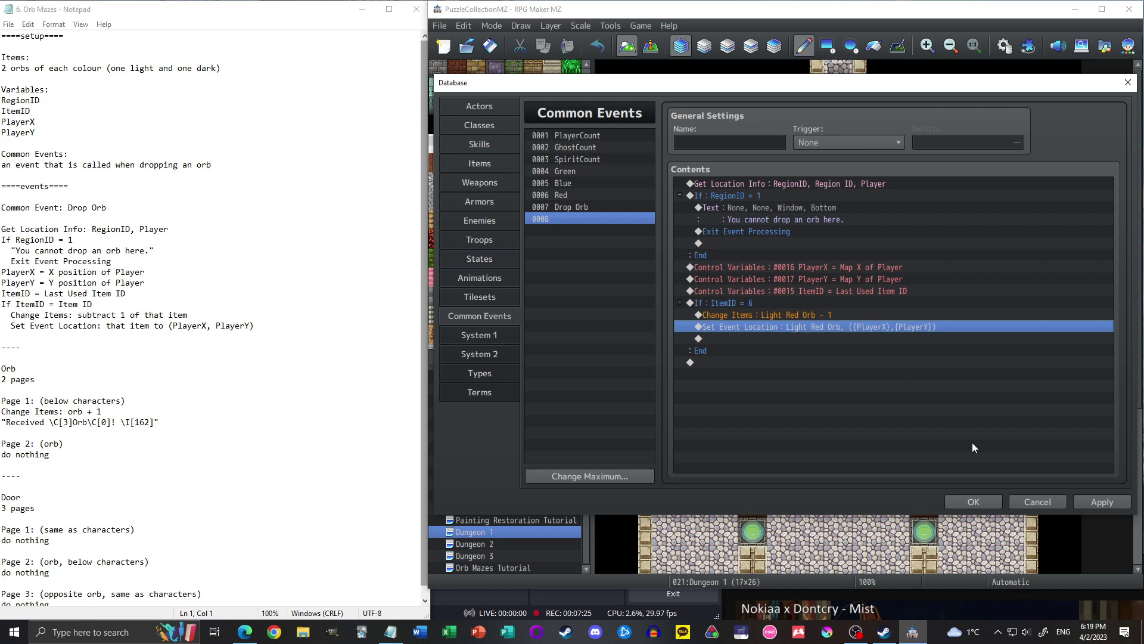
left_click(973, 501)
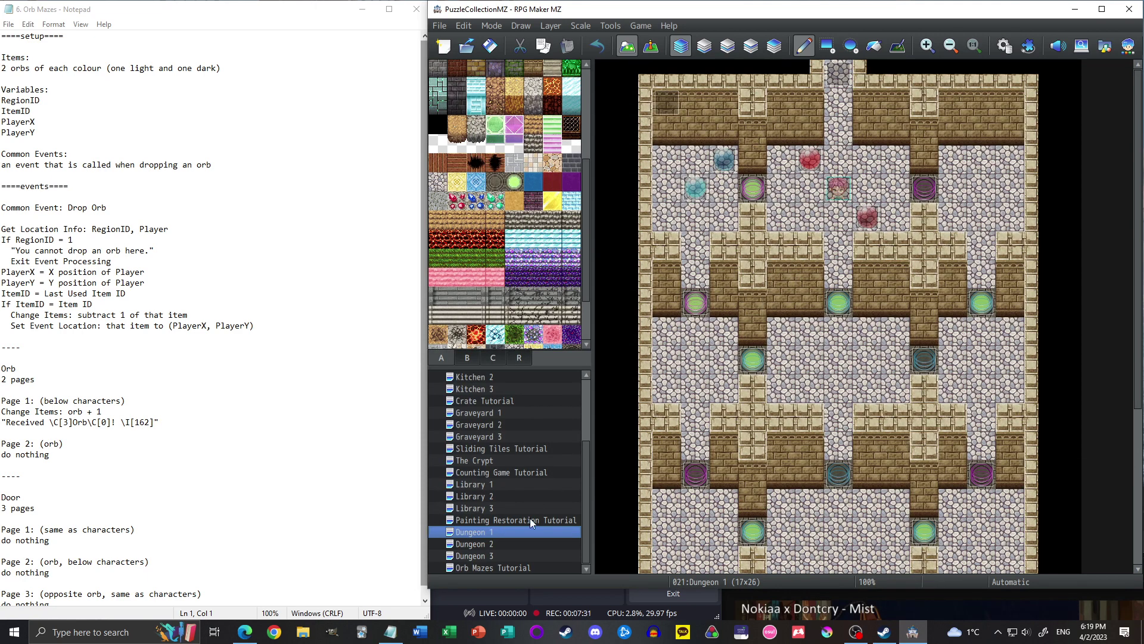
- On the Orb Mazes Tutorial map, inspect the event choices offered by common event 0008's Set Event Location command, and close the database without saving
left_click(563, 568)
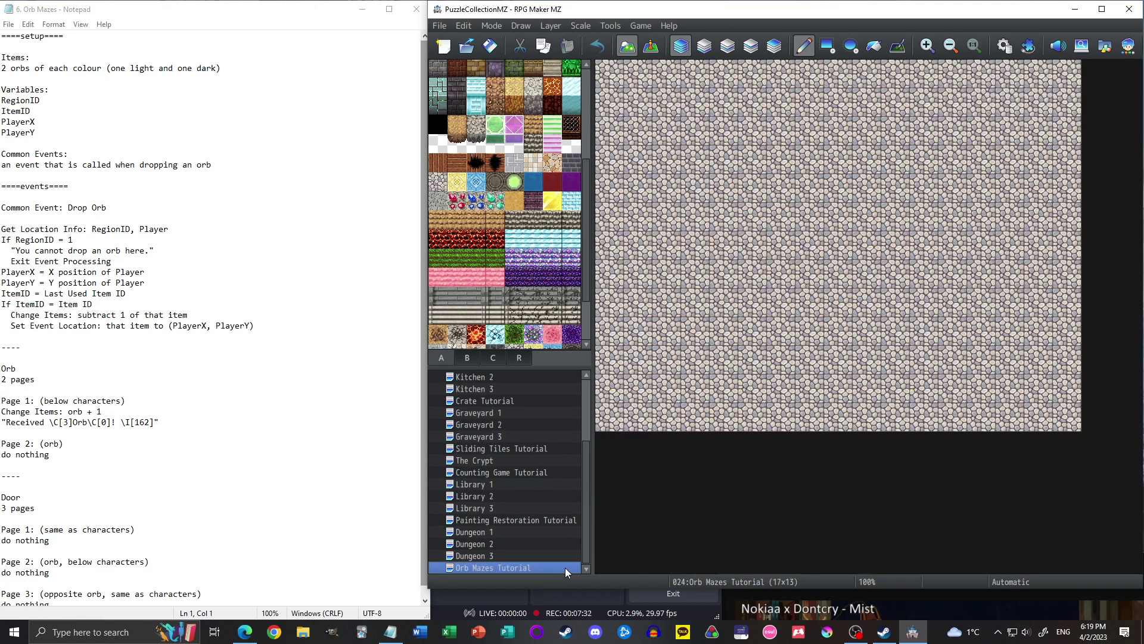
left_click(1005, 46)
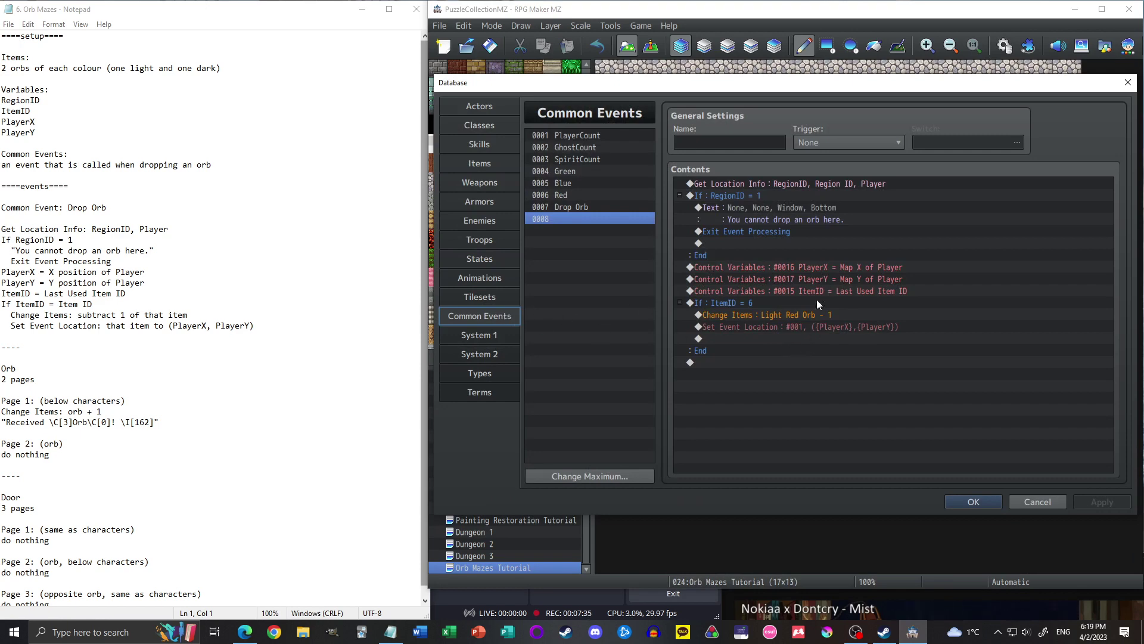
double_click(742, 326)
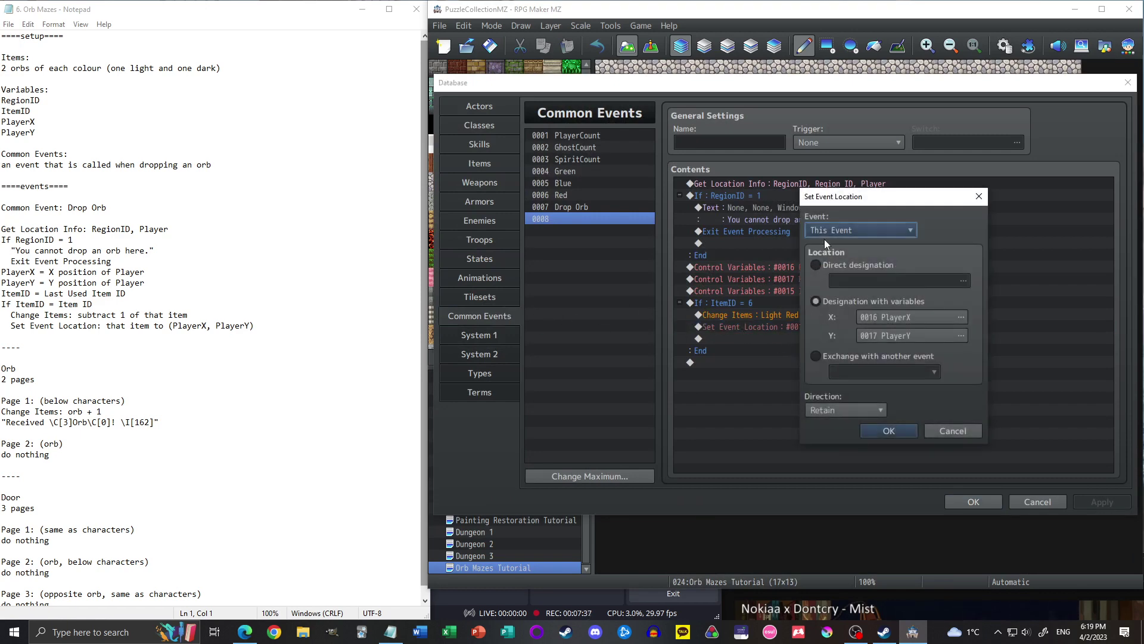
left_click(851, 229)
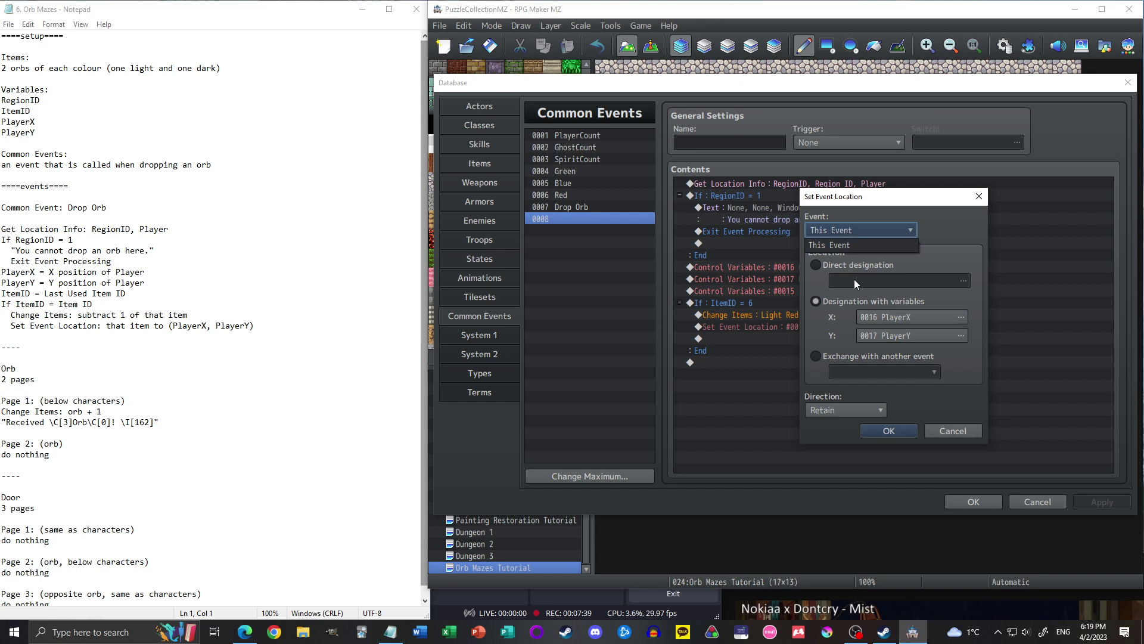
left_click(897, 245)
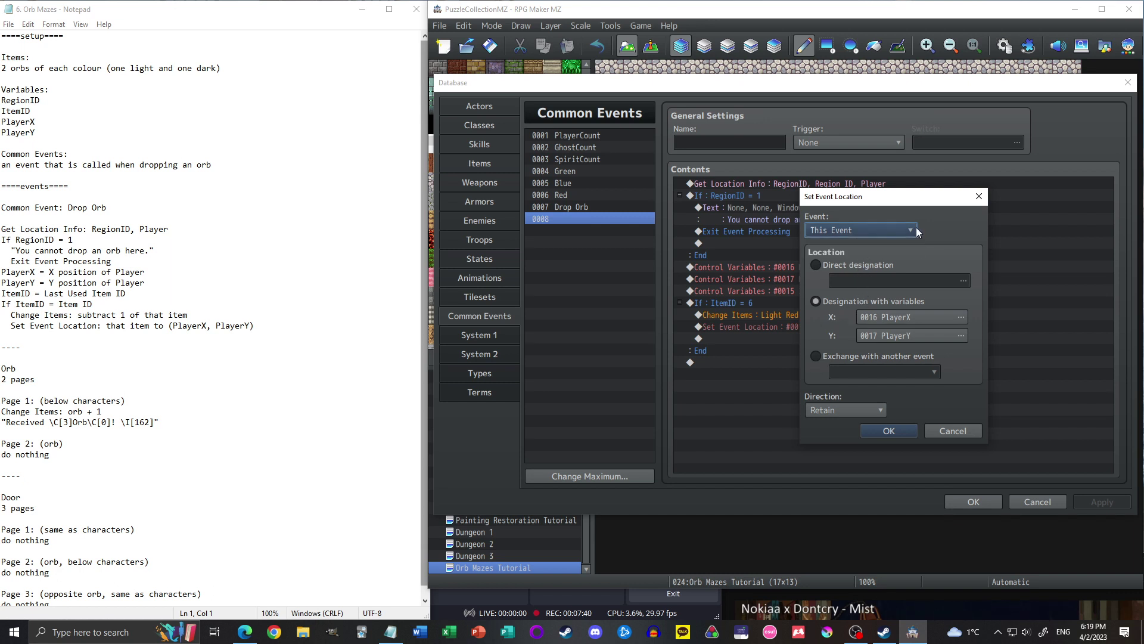
left_click(909, 430)
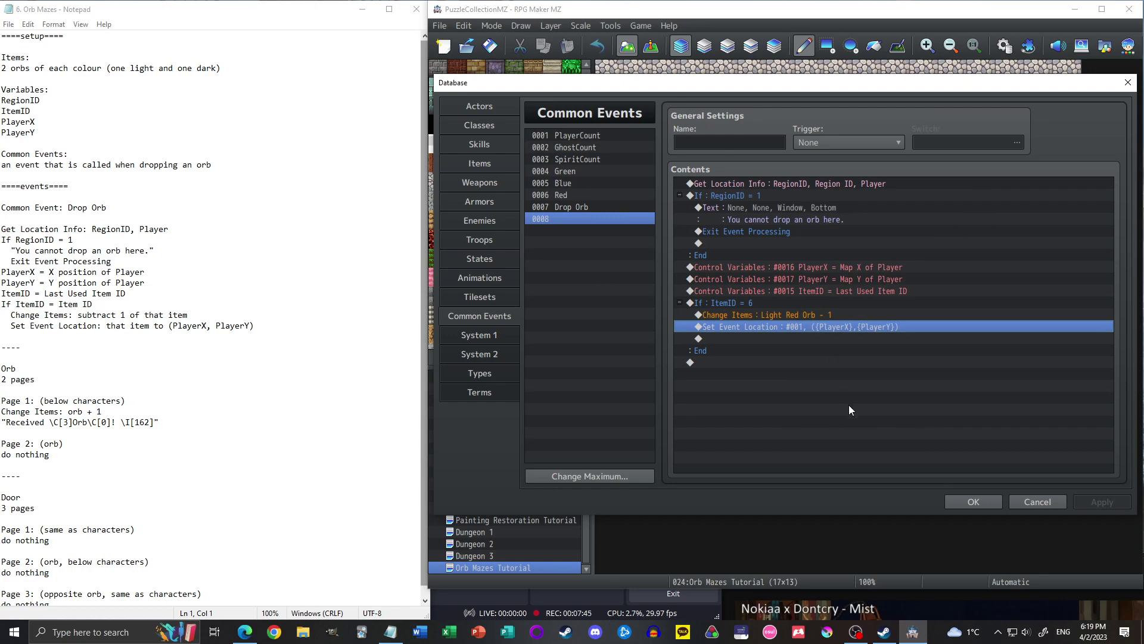
left_click(1033, 498)
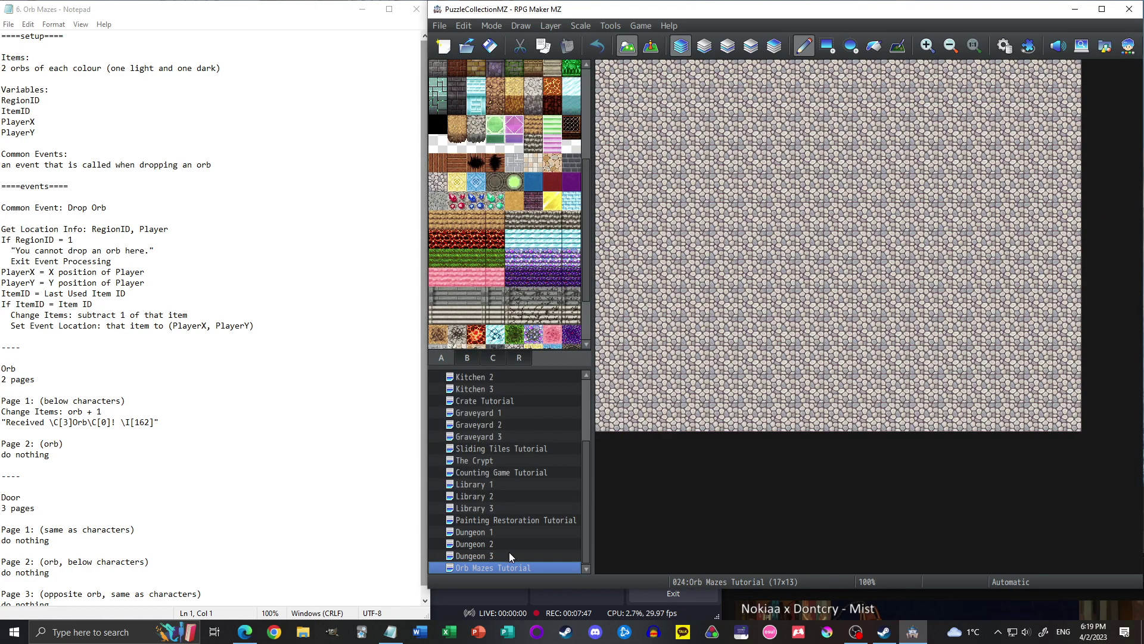
- Open the Dungeon 1 map for event editing and check the event IDs of the Dark Red Orb and Light Red Orb
left_click(502, 532)
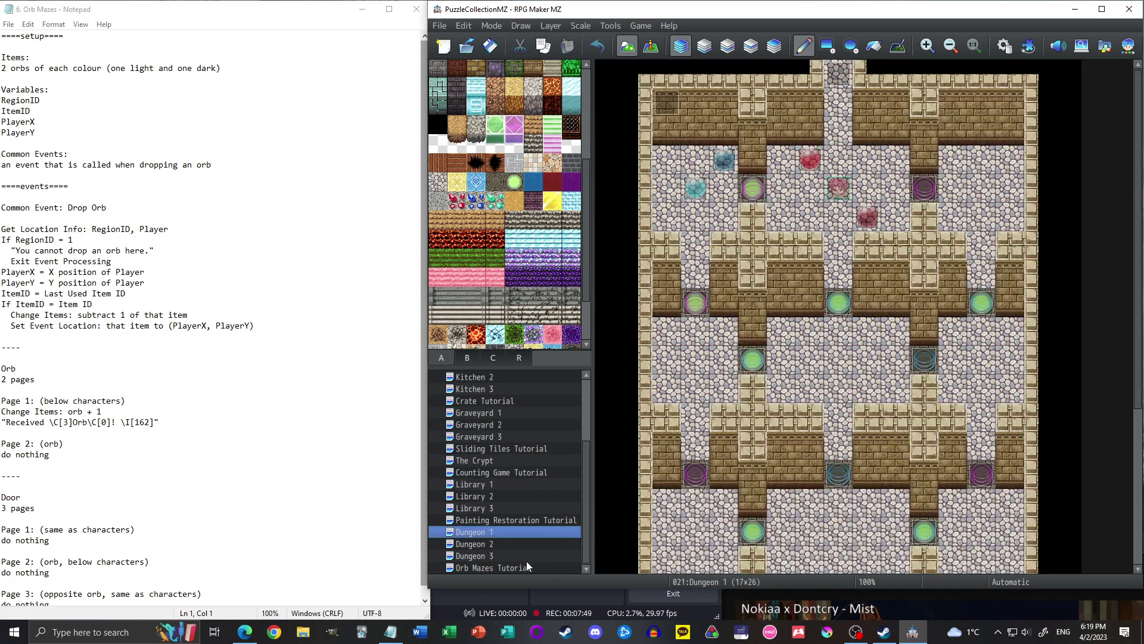
left_click(651, 46)
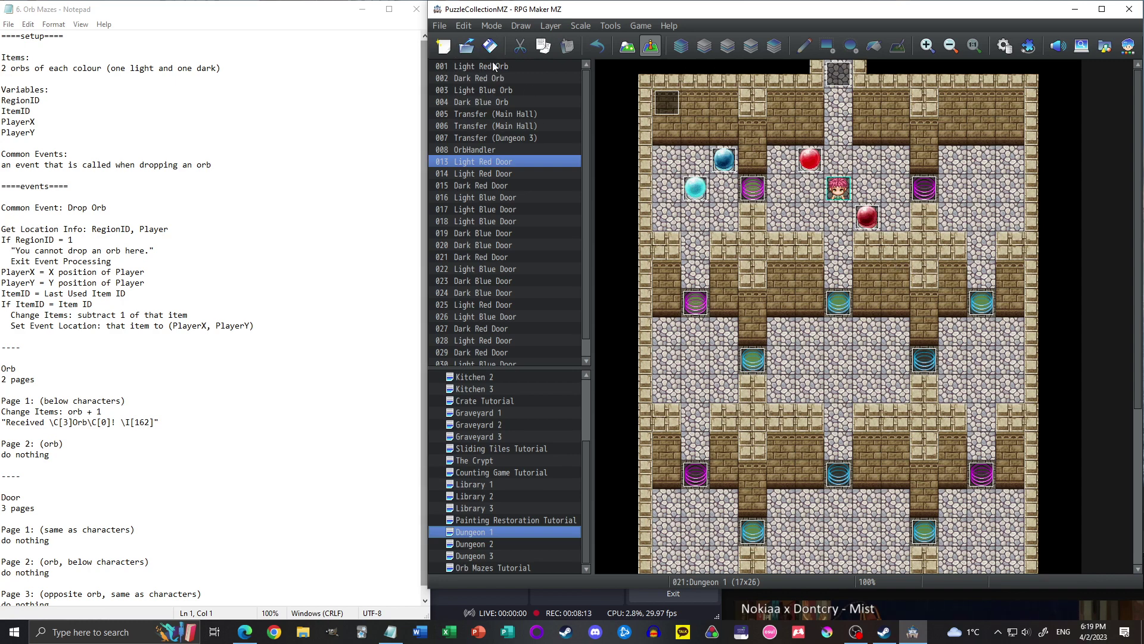
left_click(478, 76)
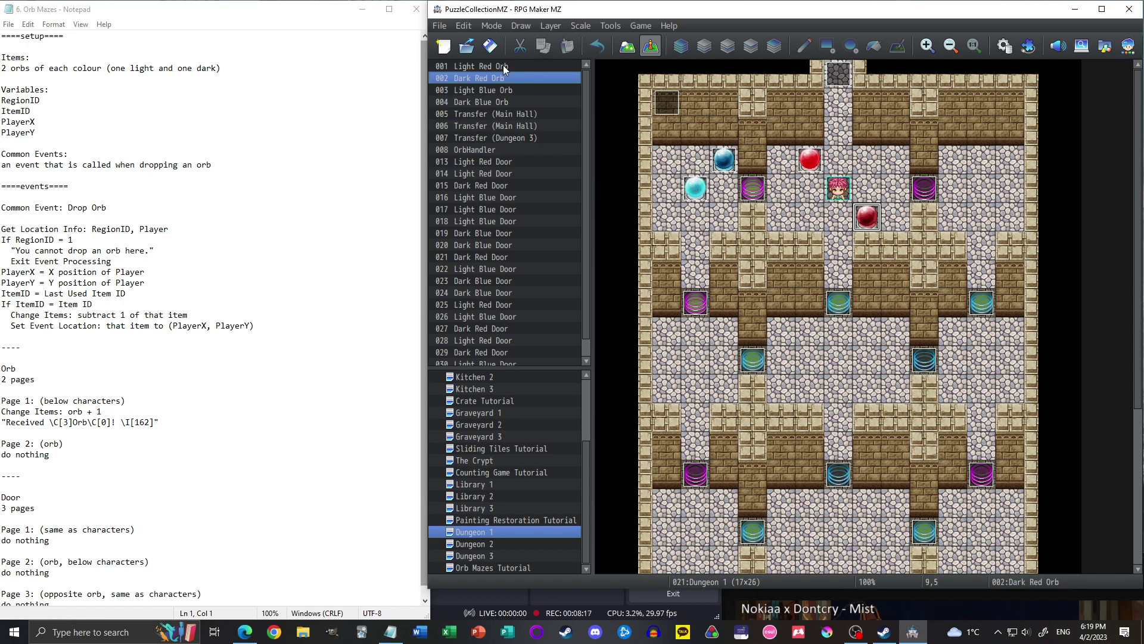
left_click(487, 67)
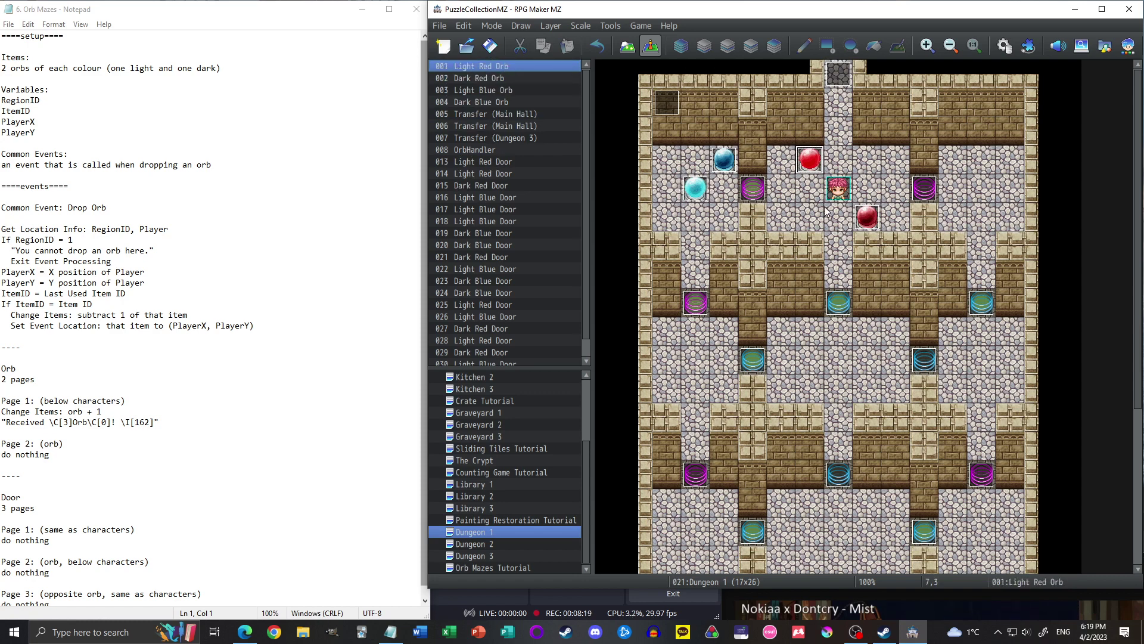
- Place a copy of the Light Red Orb event at 8,3 and delete the original at 7,3
left_click(842, 78)
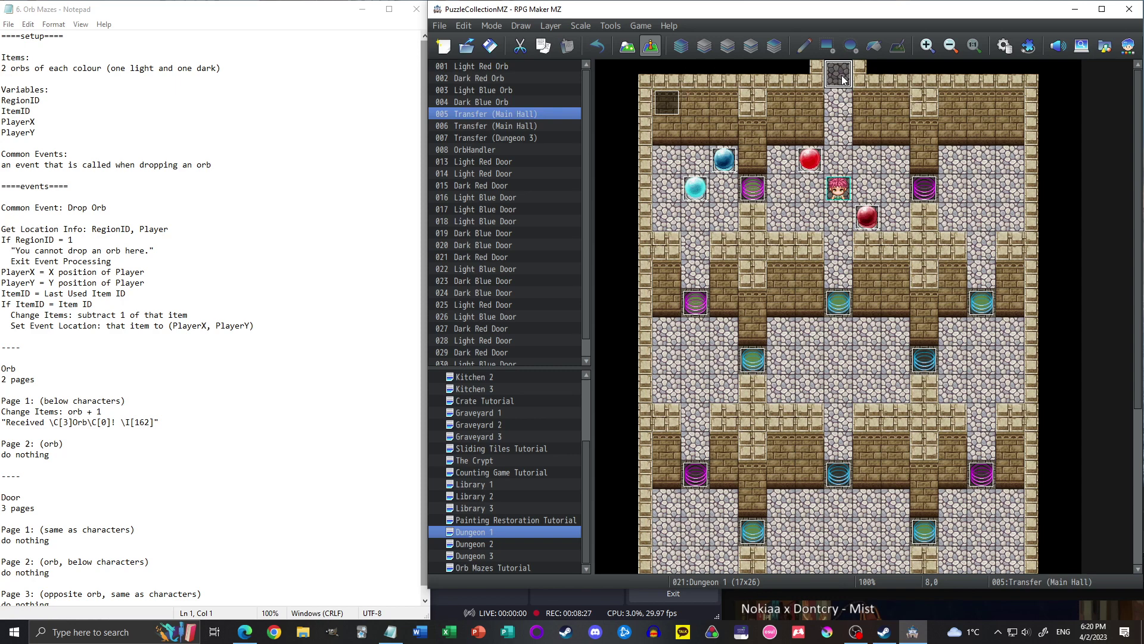
left_click(818, 164)
left_click(840, 159)
key("ctrl+v")
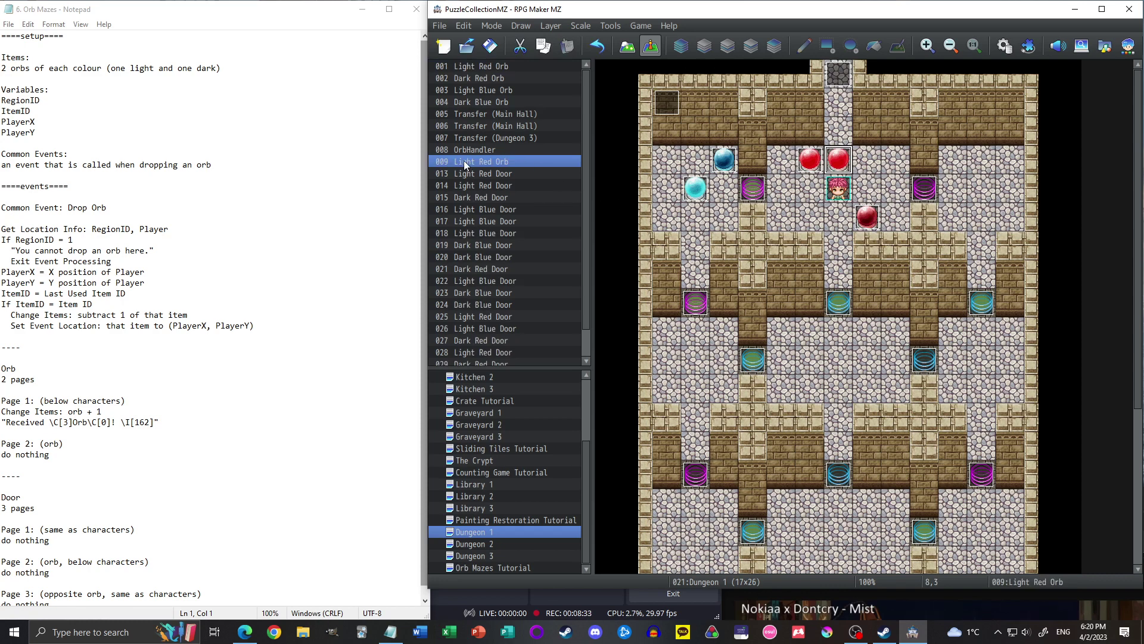
left_click(816, 166)
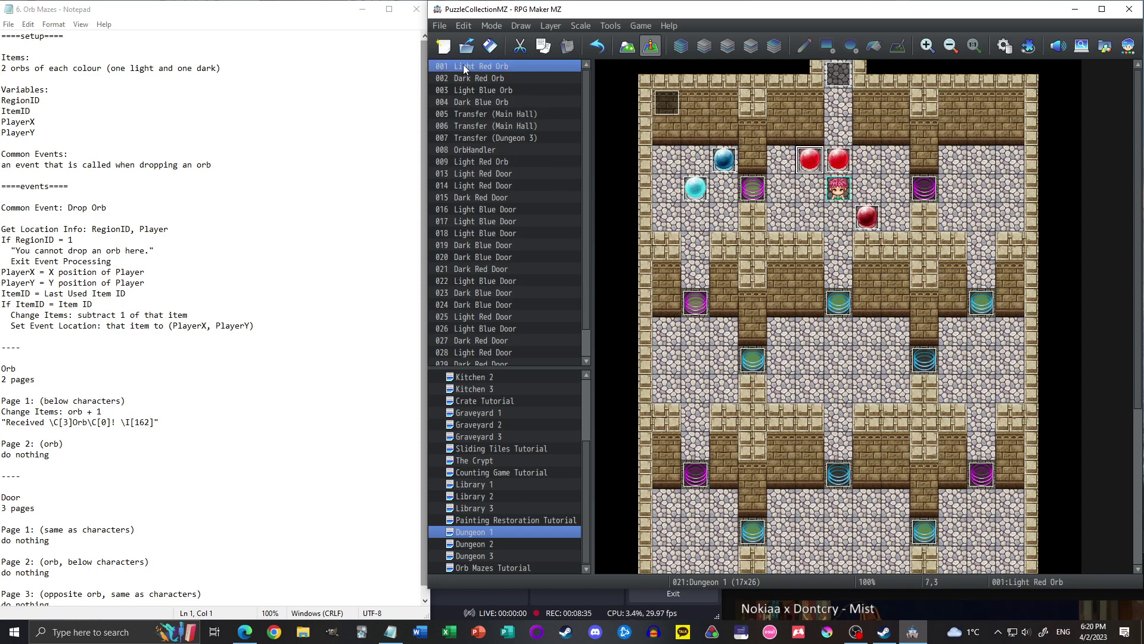
key("Delete")
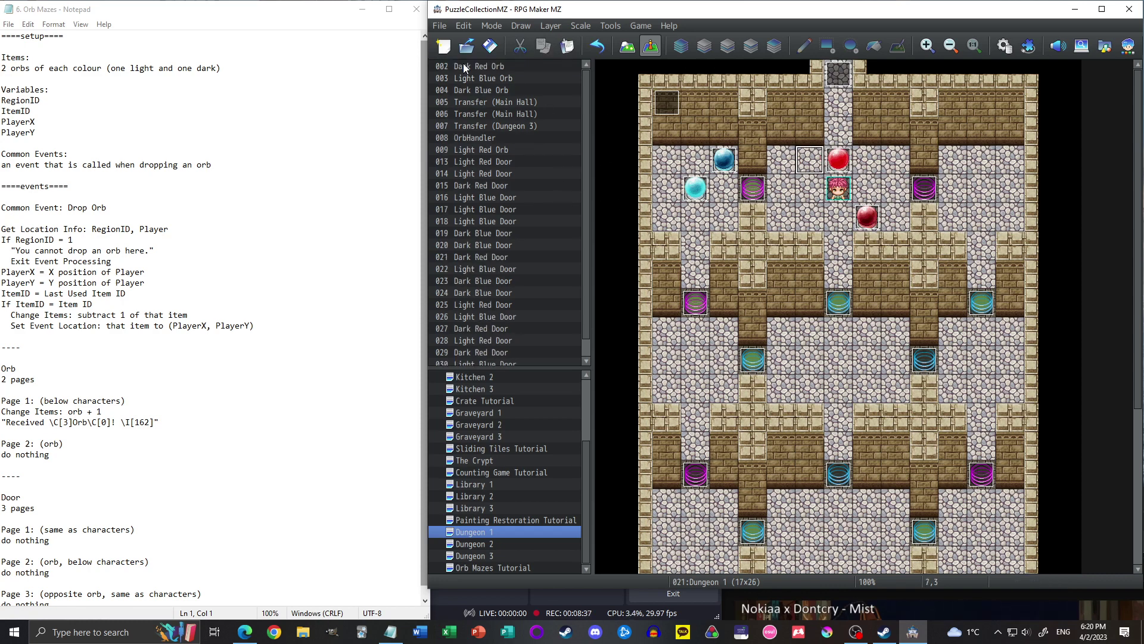
- Recreate the Transfer (Main Hall) event at 8,0 using the freed ID 001, and move the copied Light Red Orb to 7,3
left_click(842, 74)
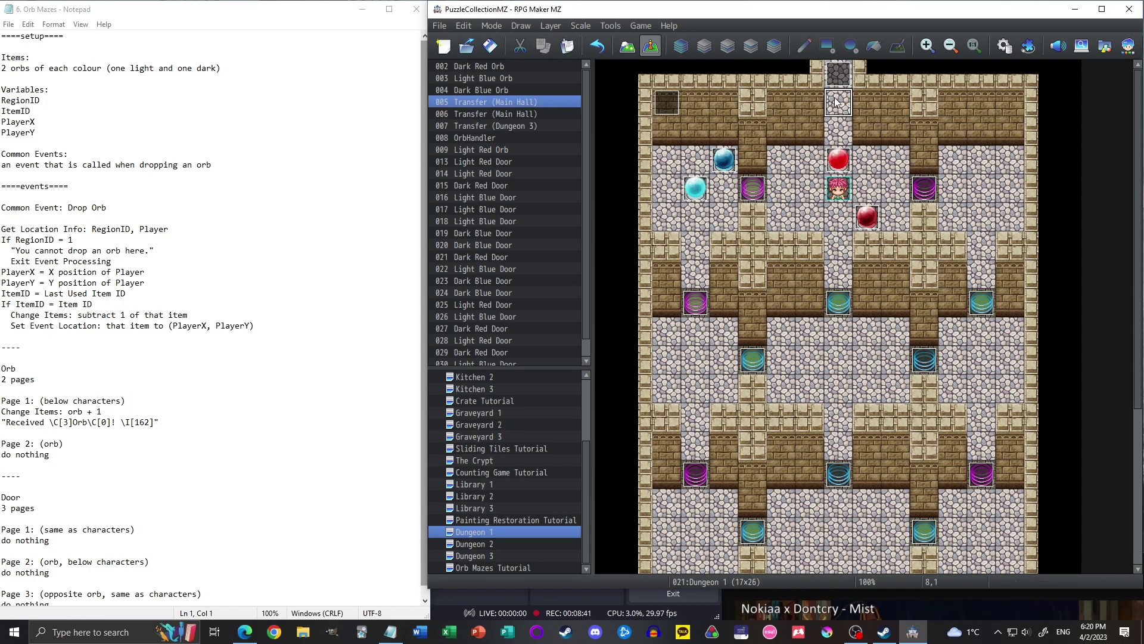
key("ctrl+v")
key("Delete")
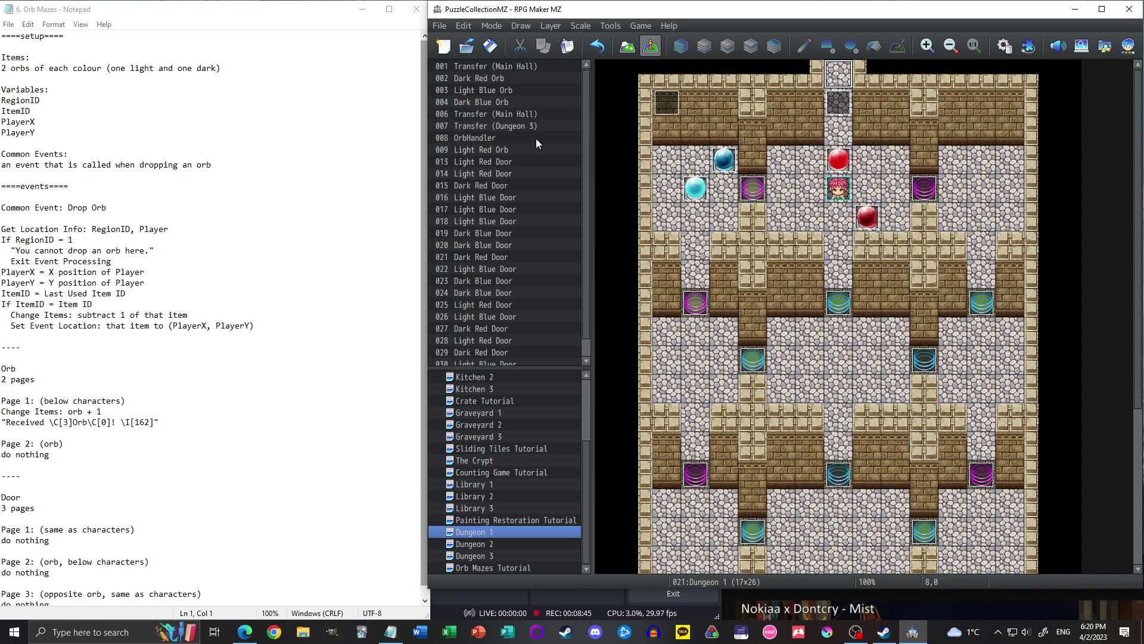
left_click(495, 66)
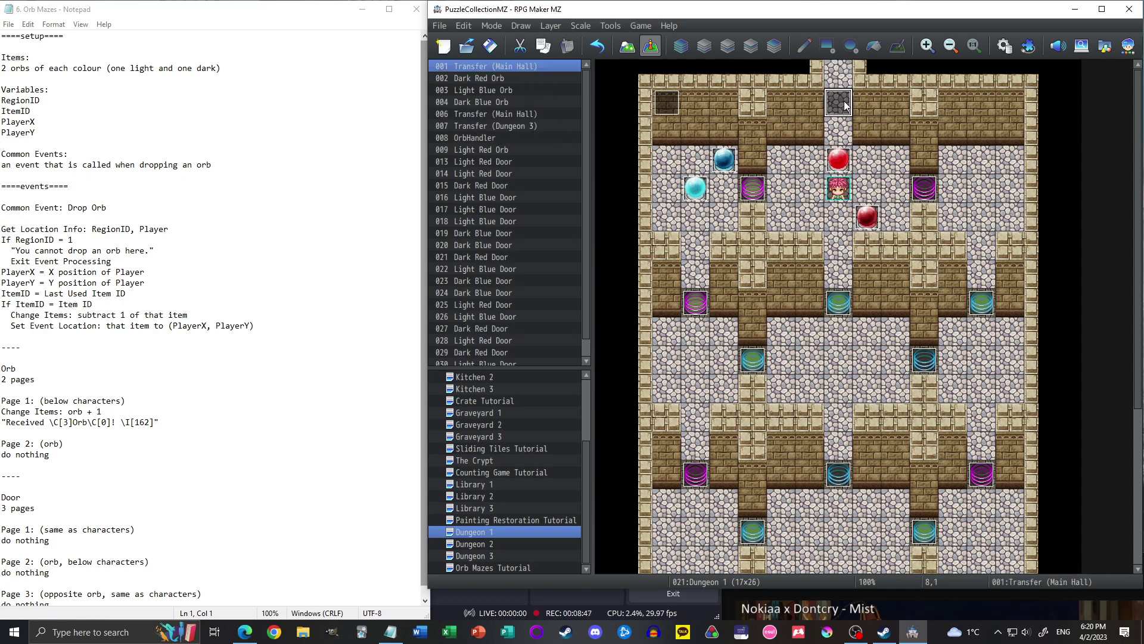
left_click_drag(847, 98, 845, 74)
left_click_drag(843, 158, 813, 159)
left_click(838, 80)
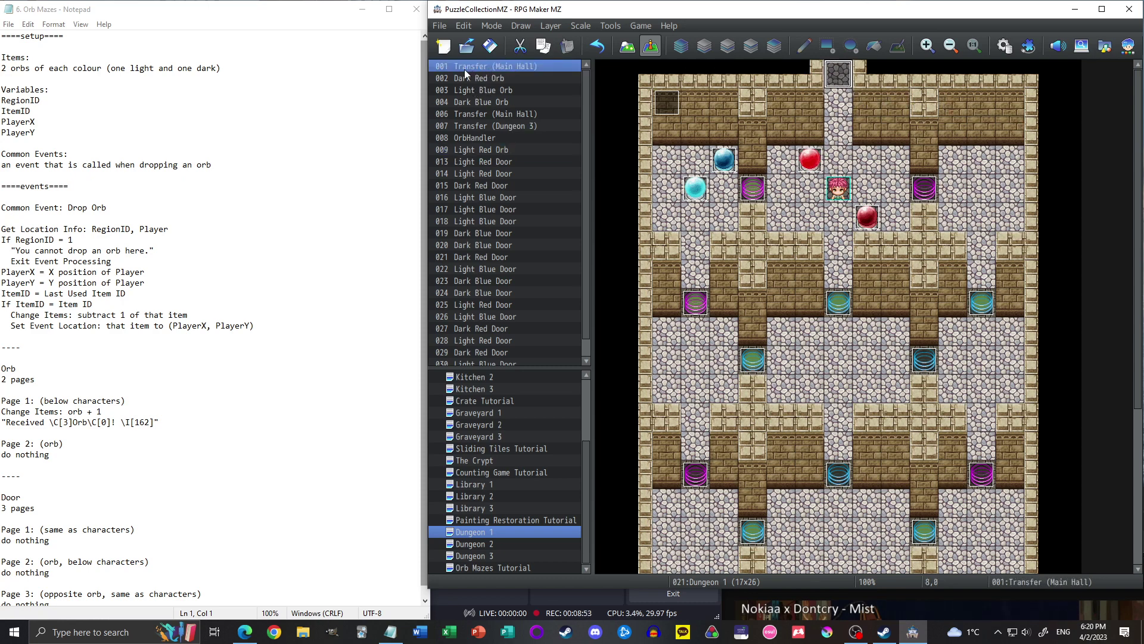
- Check the copied Light Red Orb's event ID, and delete the Transfer (Main Hall) event at 8,0, undoing that deletion
left_click(475, 151)
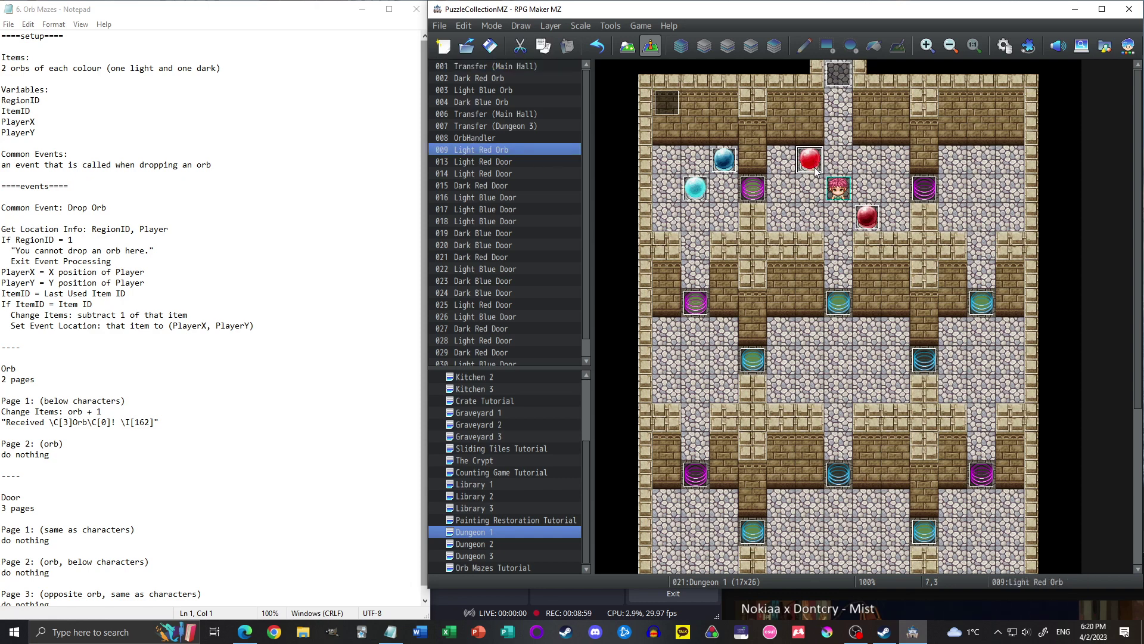
left_click(849, 78)
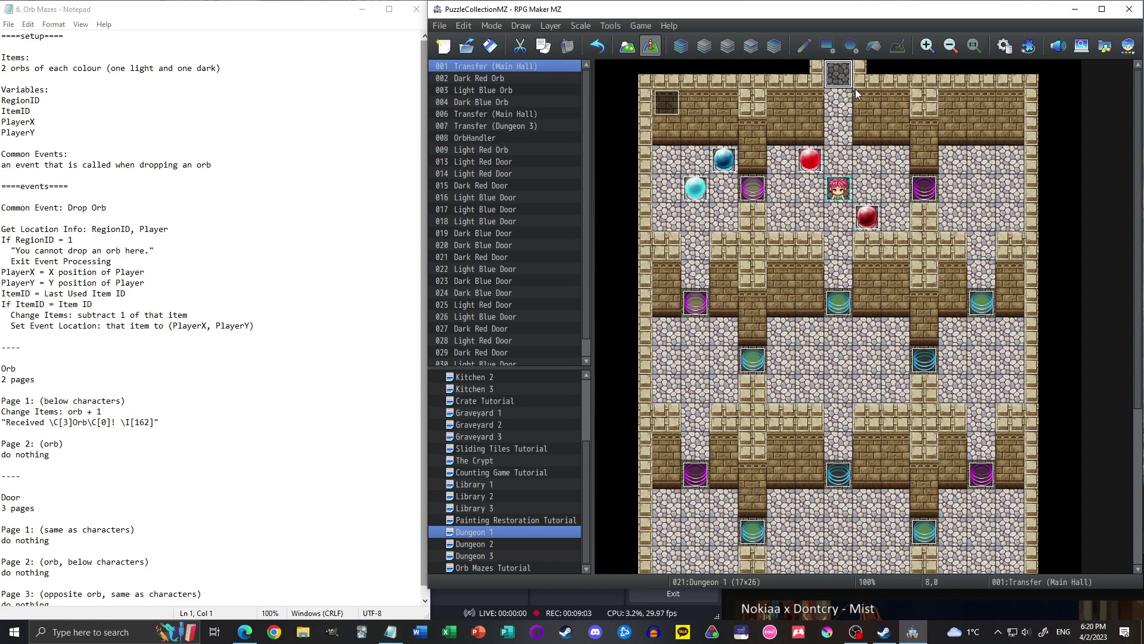
key("Delete")
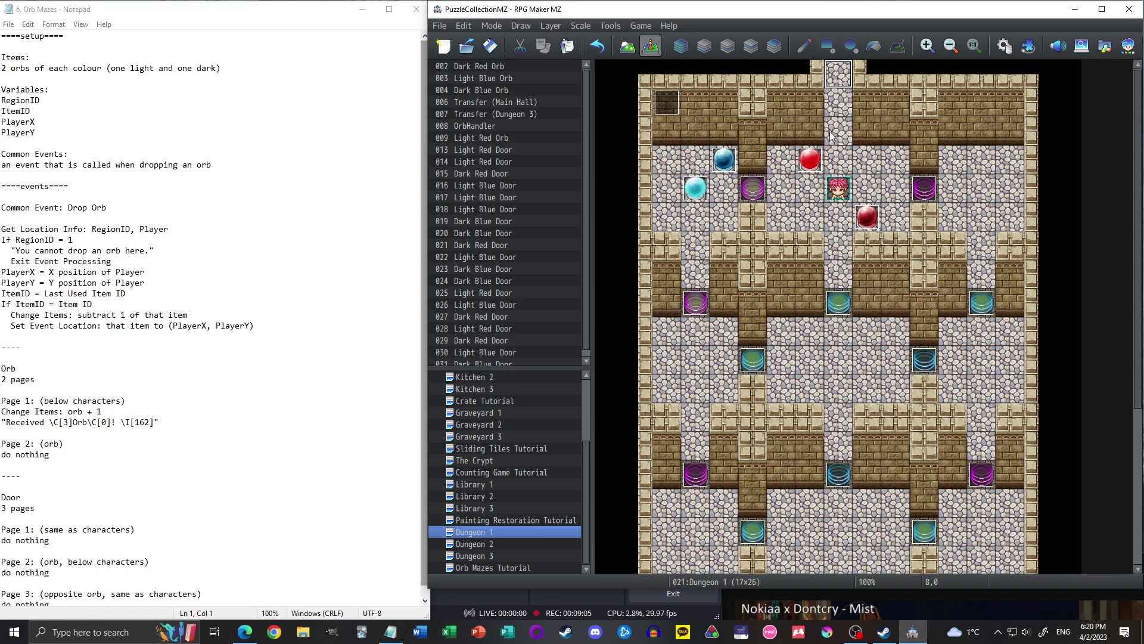
key("ctrl+z")
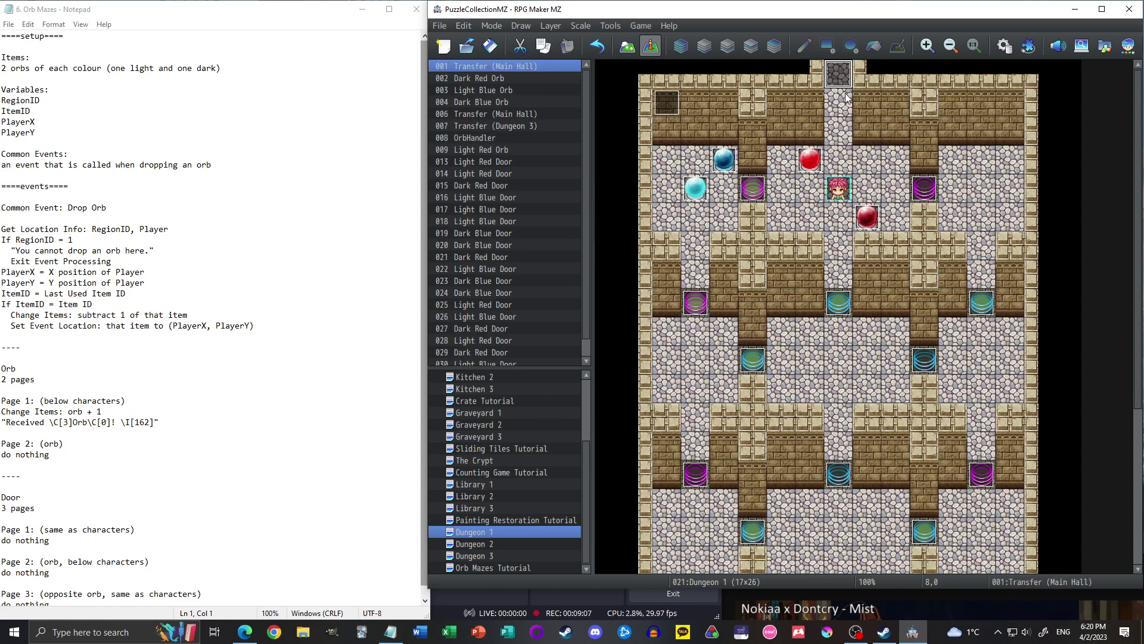
- Place a copy of the Transfer (Main Hall) event at 8,1 and delete the one at 8,0 to free ID 001
key("ctrl+v")
left_click(810, 165)
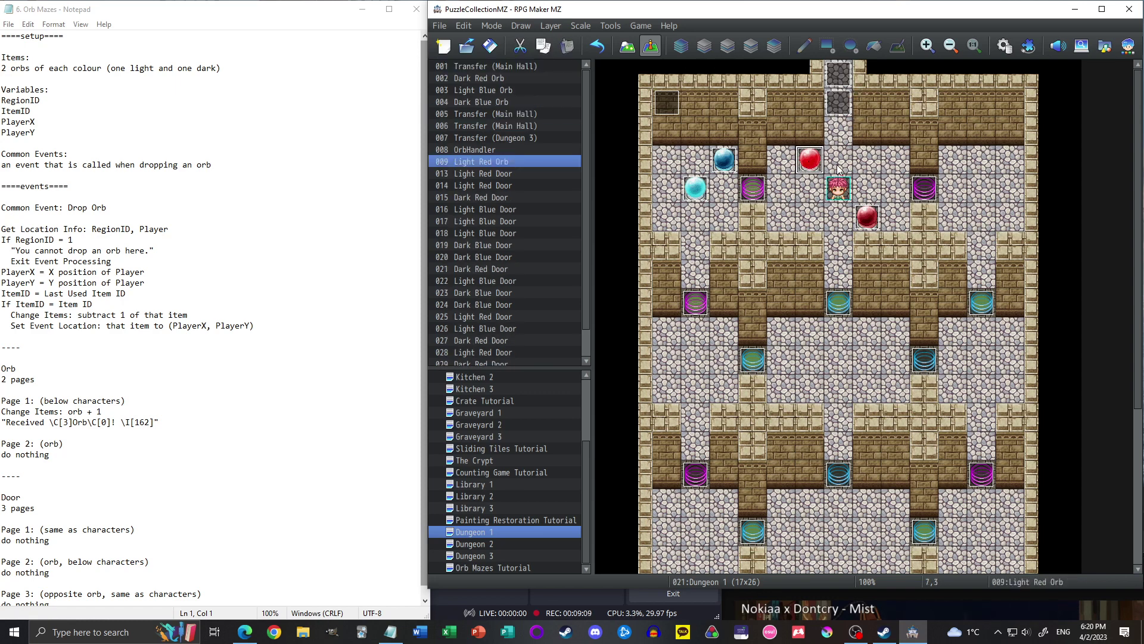
left_click(846, 84)
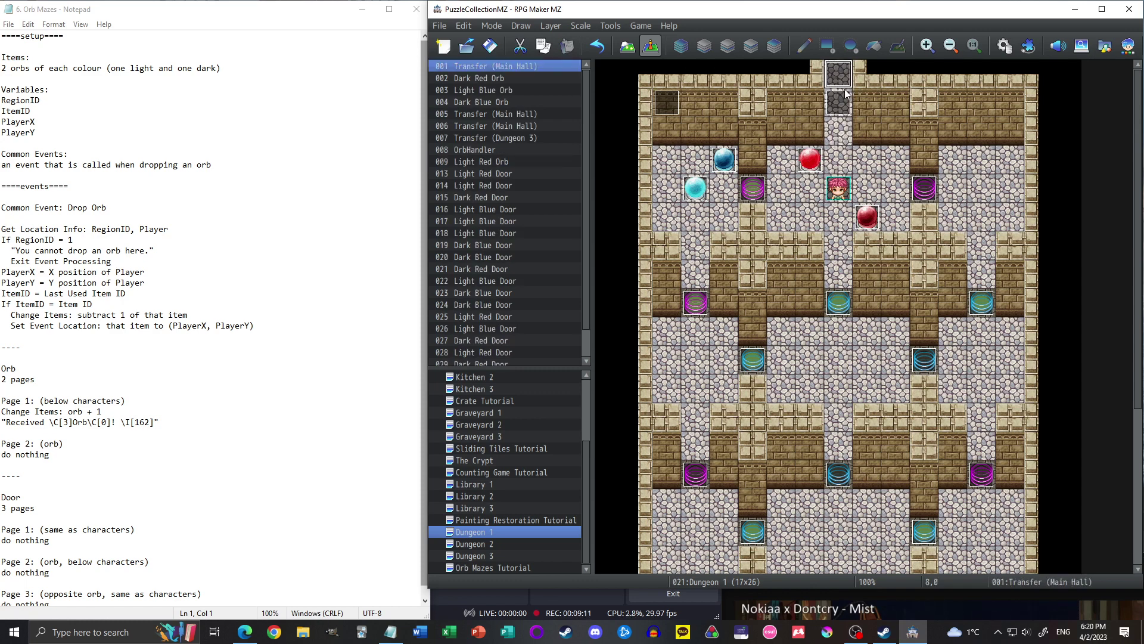
key("Delete")
- Copy the Light Red Orb to 8,3 as event 001, delete the one at 7,3, and move the copy there
left_click(839, 159)
key("ctrl+v")
left_click(812, 158)
key("Delete")
left_click_drag(835, 161, 812, 160)
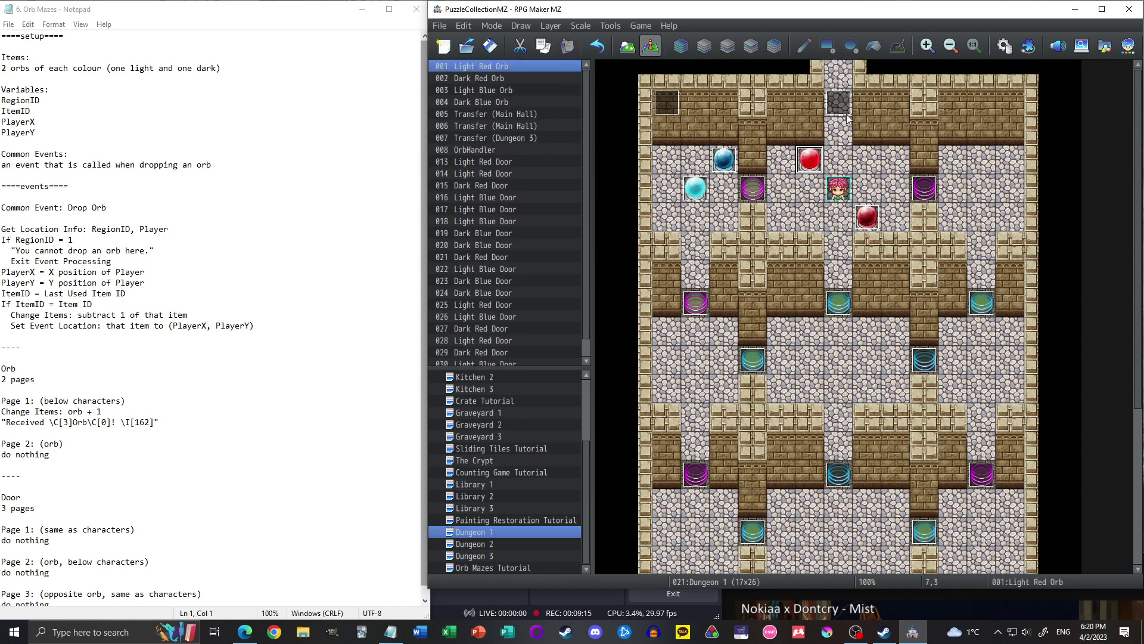
- Move the Transfer (Main Hall) event from 8,1 back to 8,0, and check the Light Red Orb's event ID
left_click(841, 111)
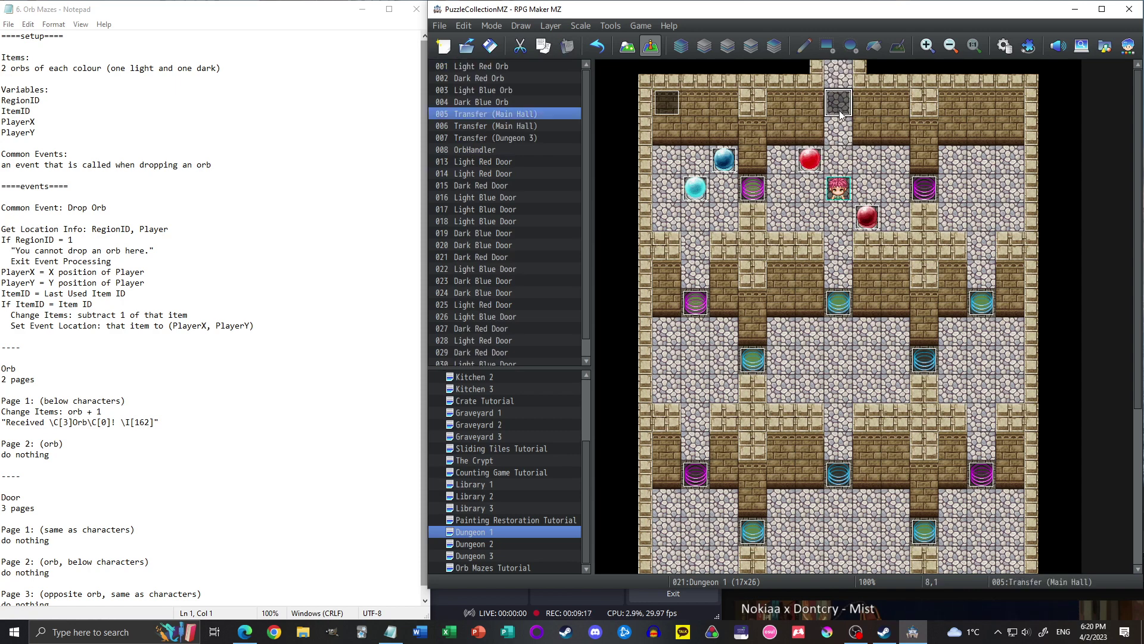
left_click_drag(842, 111, 845, 81)
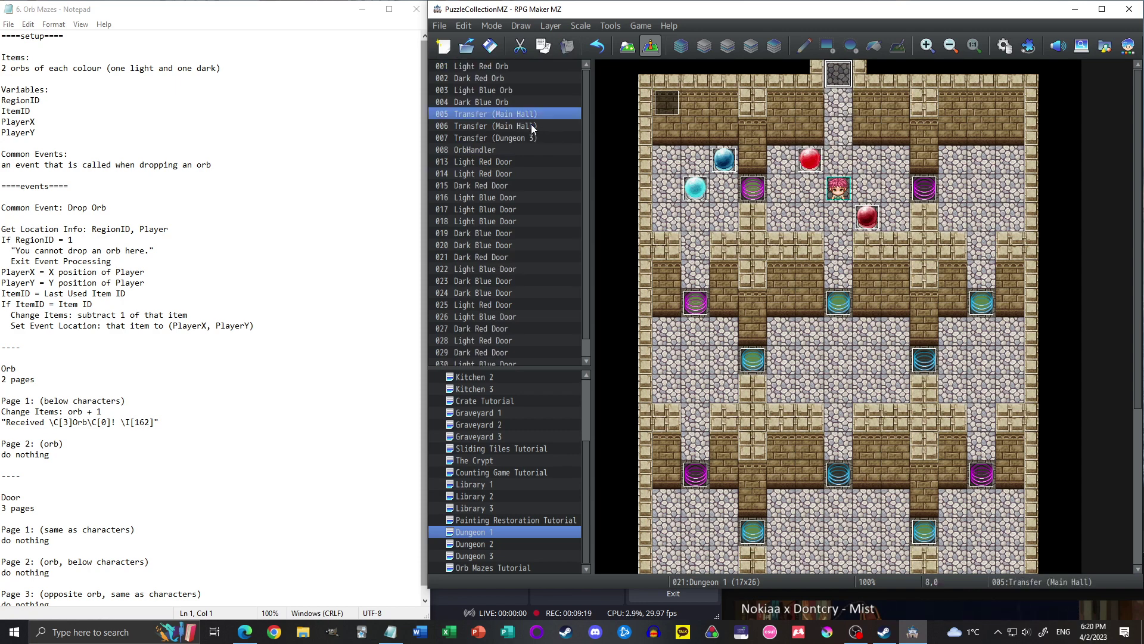
left_click(502, 67)
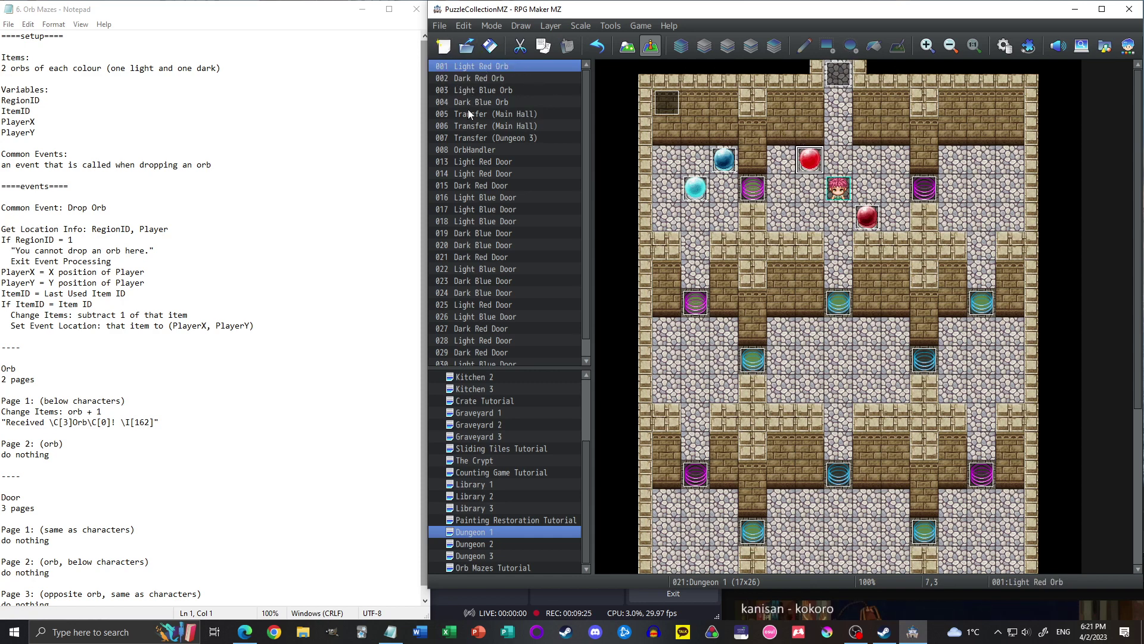
left_click(821, 190)
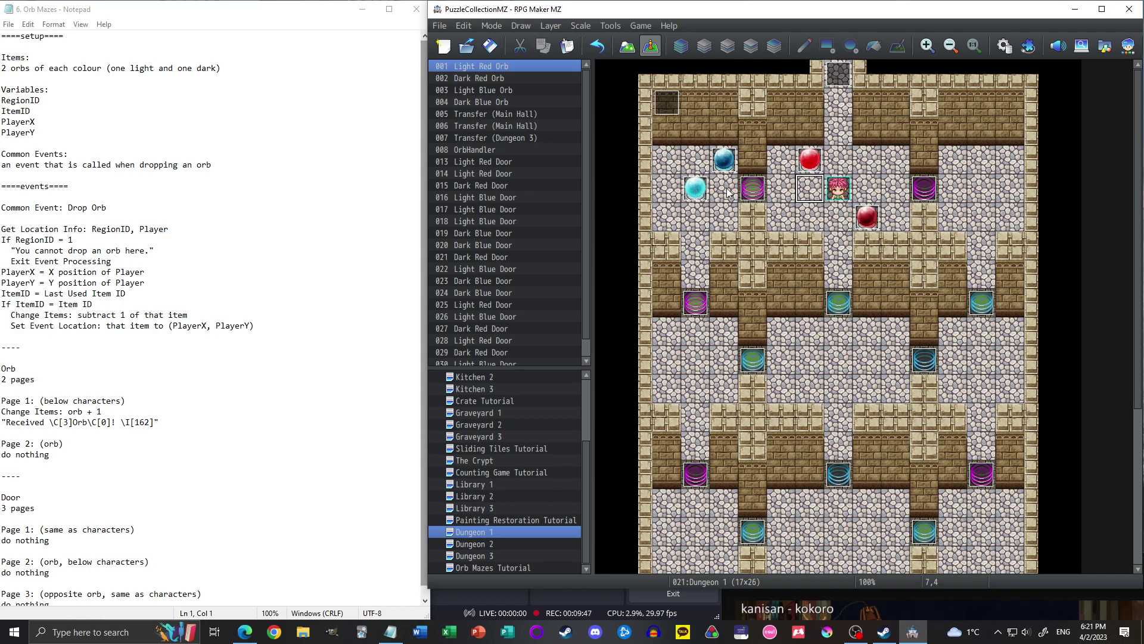
- From the Orb Mazes Tutorial map, review the ItemID = 6 branch and its Set Event Location options in common event 0008, and open Drop Orb for comparison
left_click(518, 566)
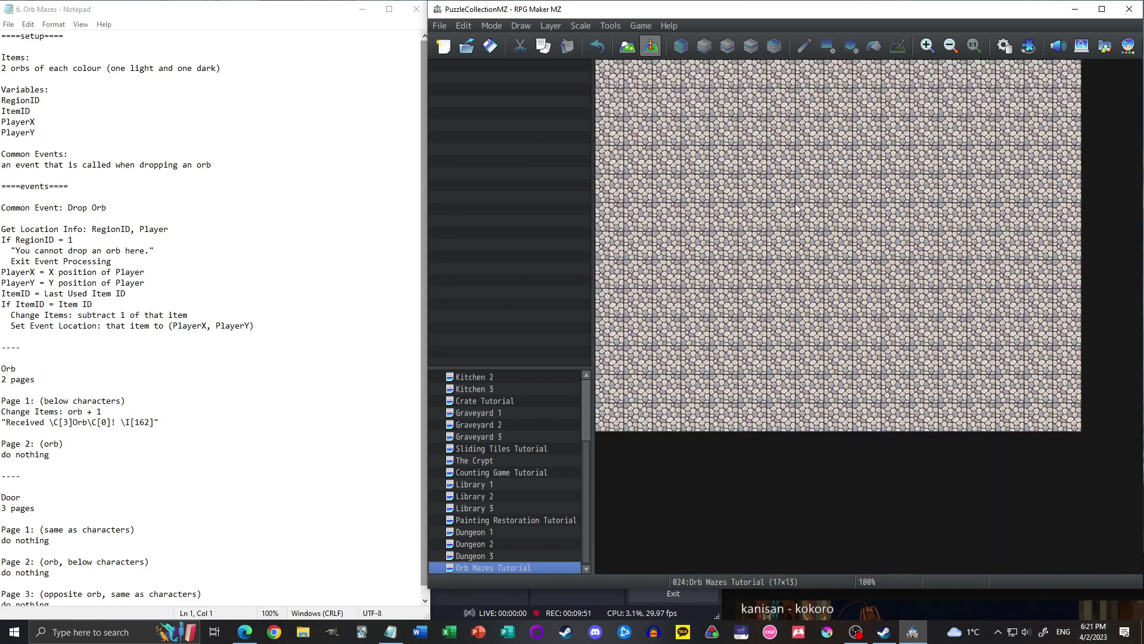
left_click(1006, 44)
left_click(593, 215)
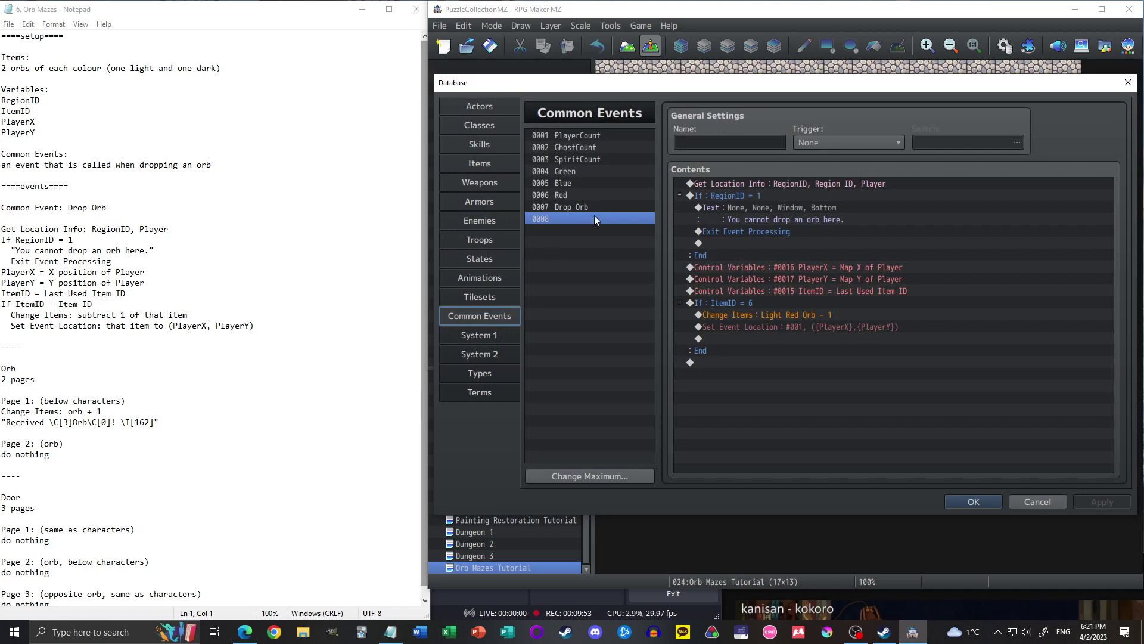
left_click(701, 304)
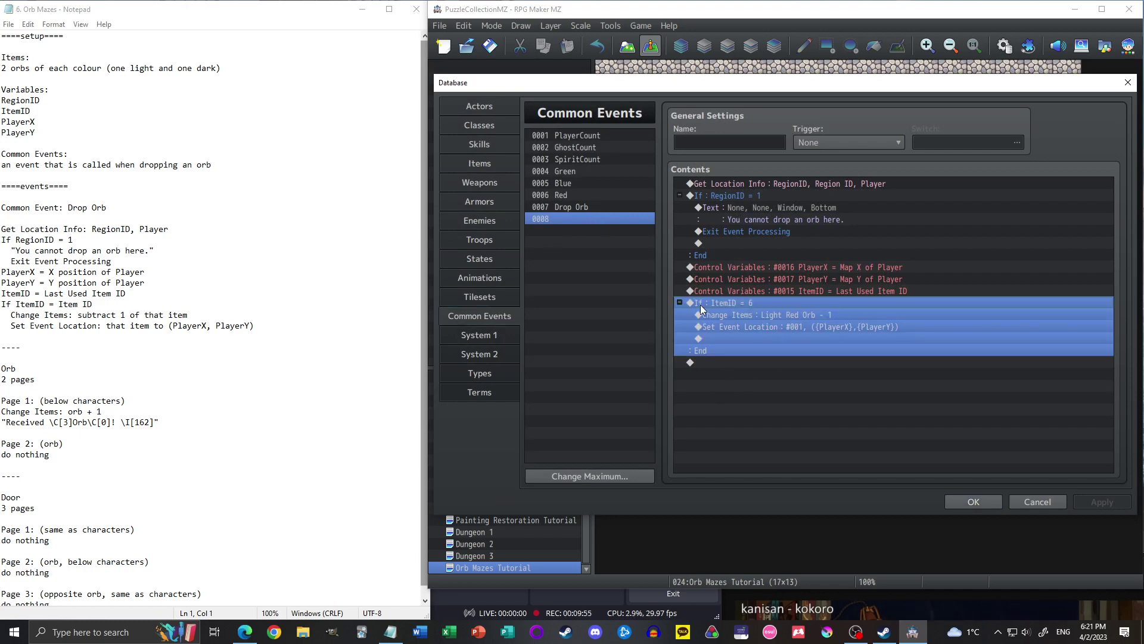
left_click(804, 327)
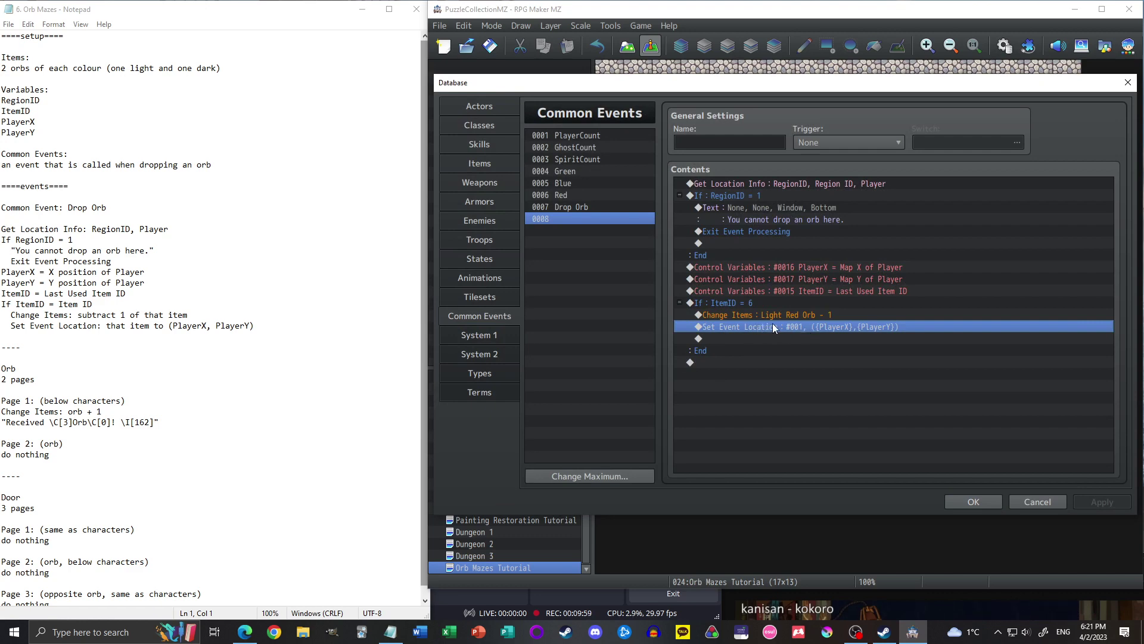
double_click(795, 327)
left_click(853, 231)
left_click(942, 232)
left_click(943, 433)
left_click(631, 206)
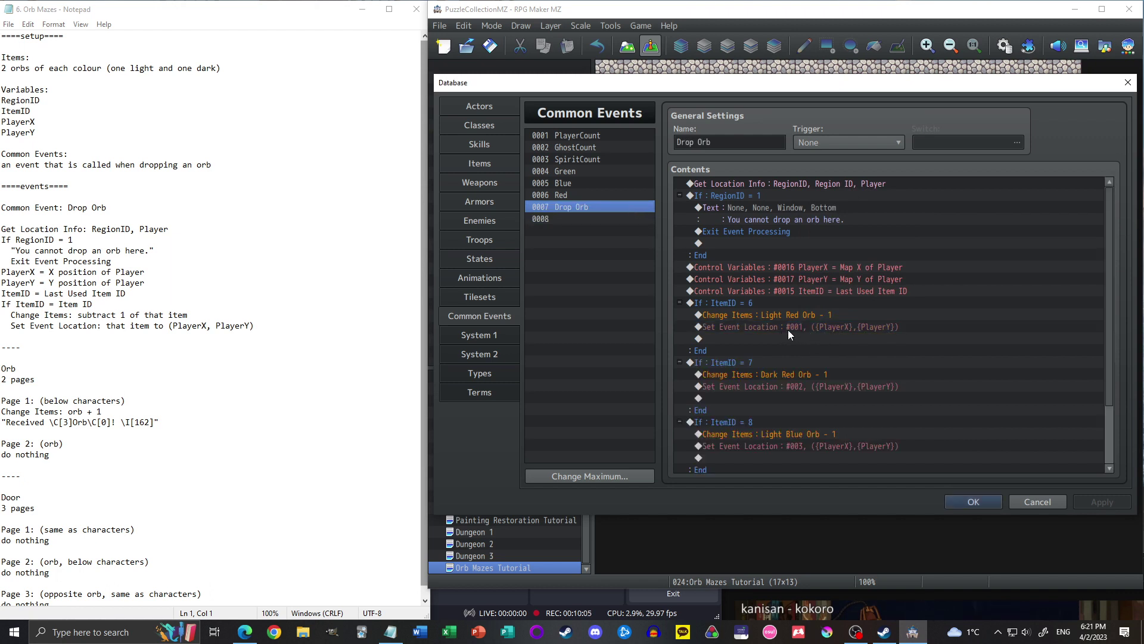
- Review the remaining ItemID branches in Drop Orb, compare them with common event 0008, and return to the map and the notes
scroll(882, 337, "down", 2)
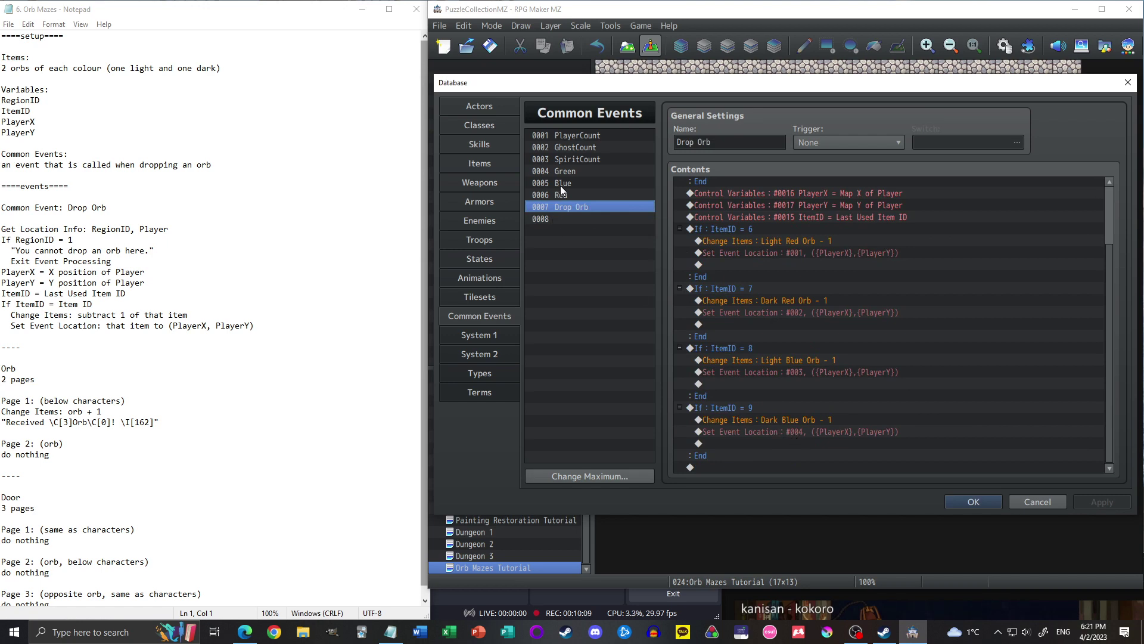
left_click(596, 219)
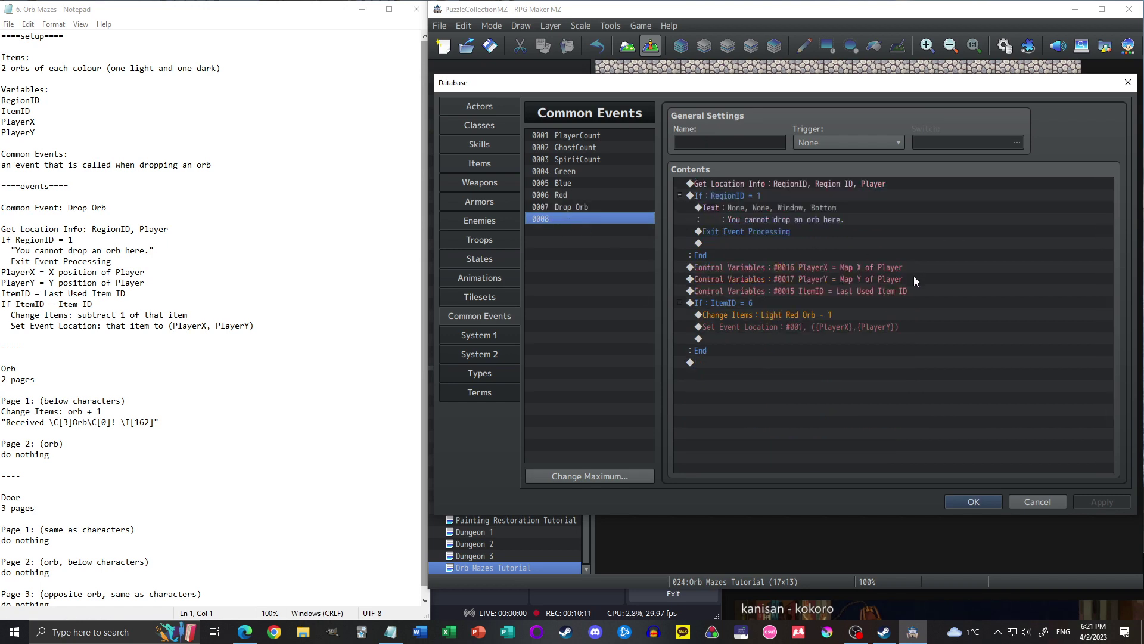
left_click(1057, 501)
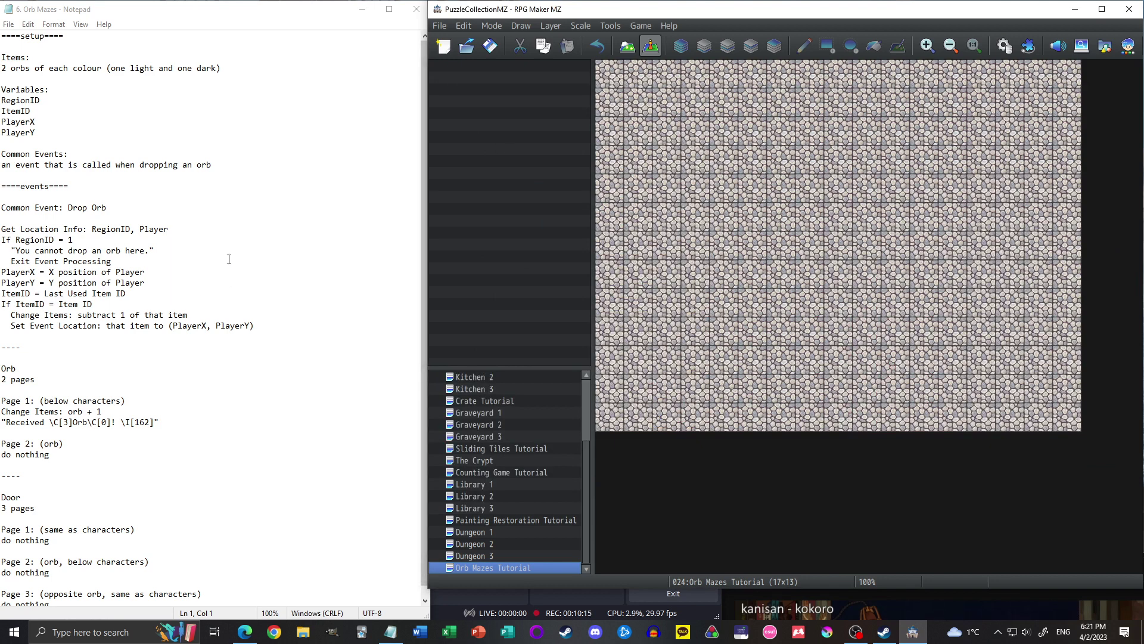
scroll(211, 255, "down", 1)
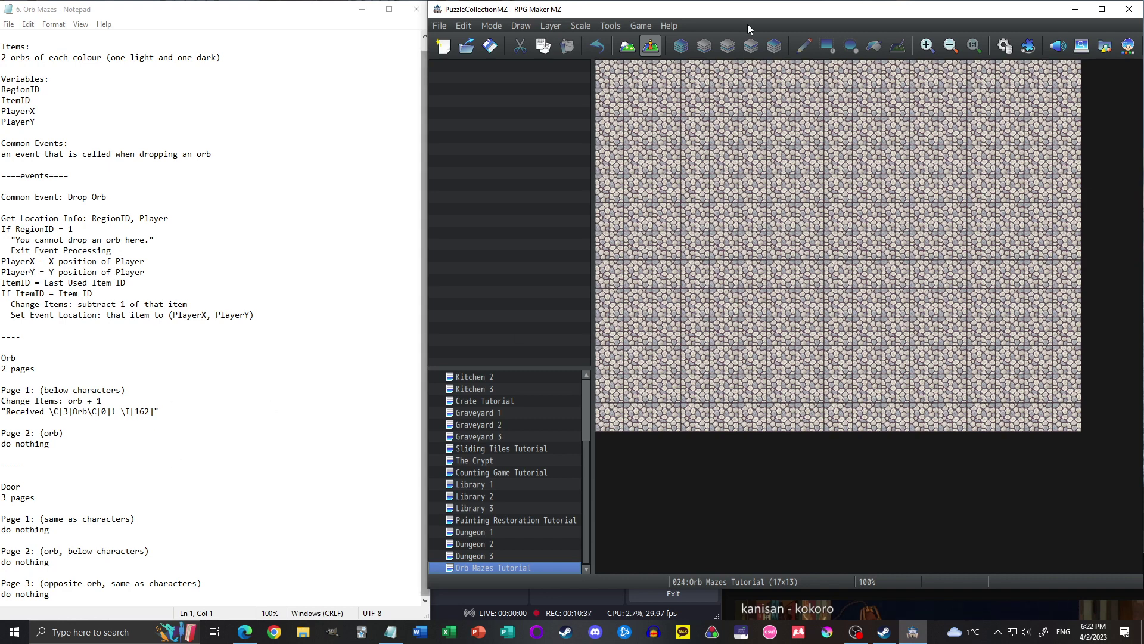
- Create a new event at 2,2 on the Orb Mazes Tutorial map and name it Light Red Orb
left_click(644, 42)
double_click(675, 141)
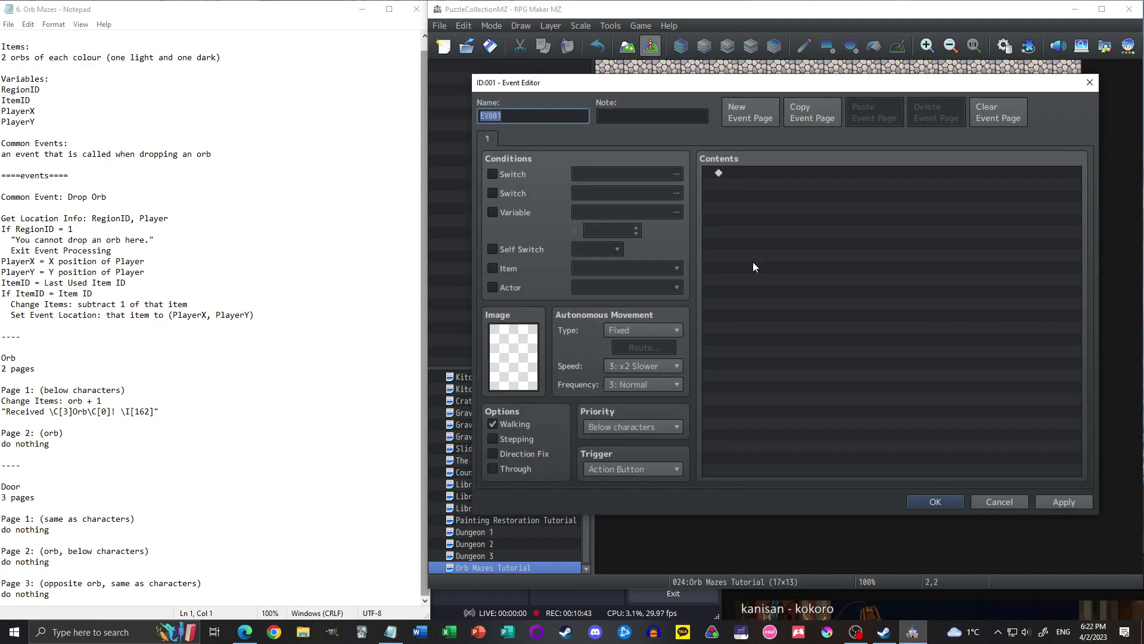
type("Light Red Orb")
- Give the event's first page the brightest red orb graphic from the !Other1 character sheet
double_click(513, 356)
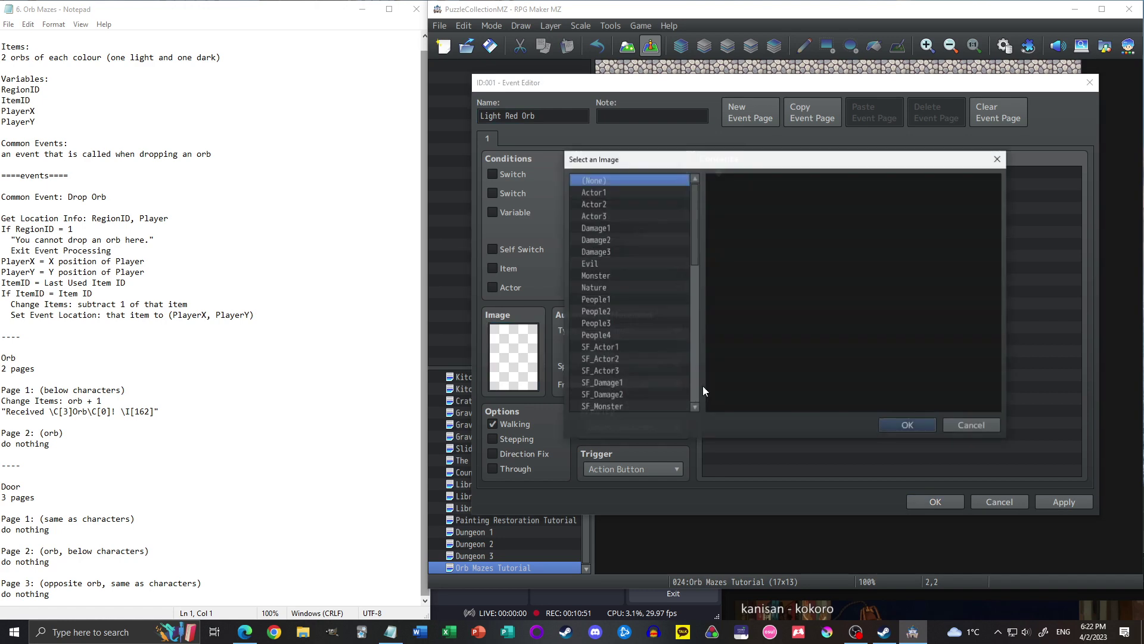
left_click(695, 347)
left_click(603, 252)
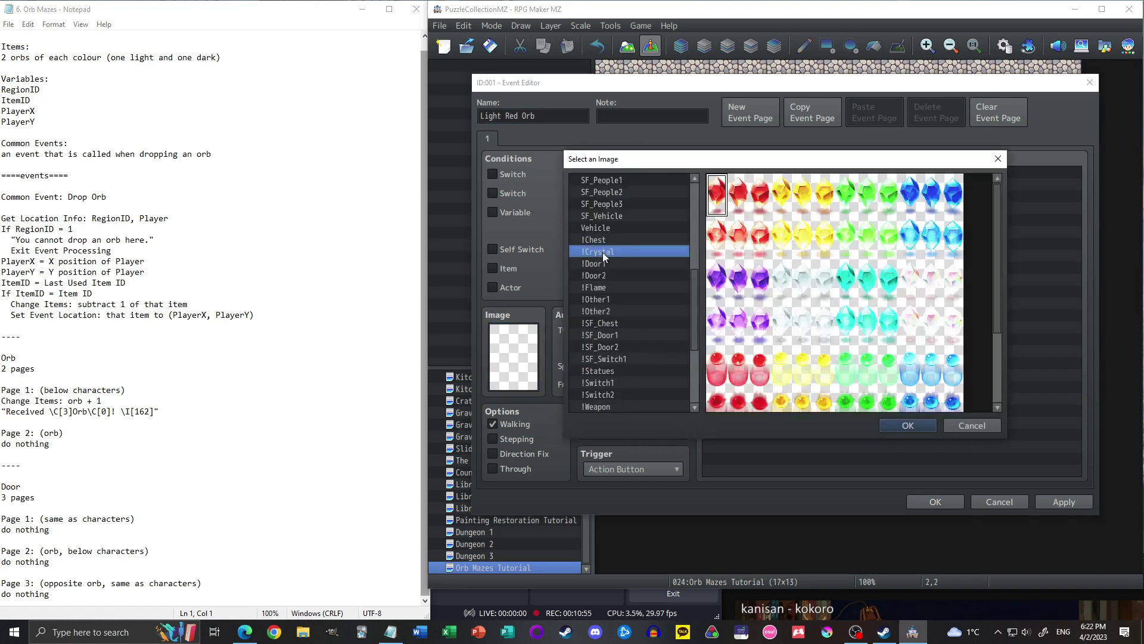
scroll(869, 372, "down", 2)
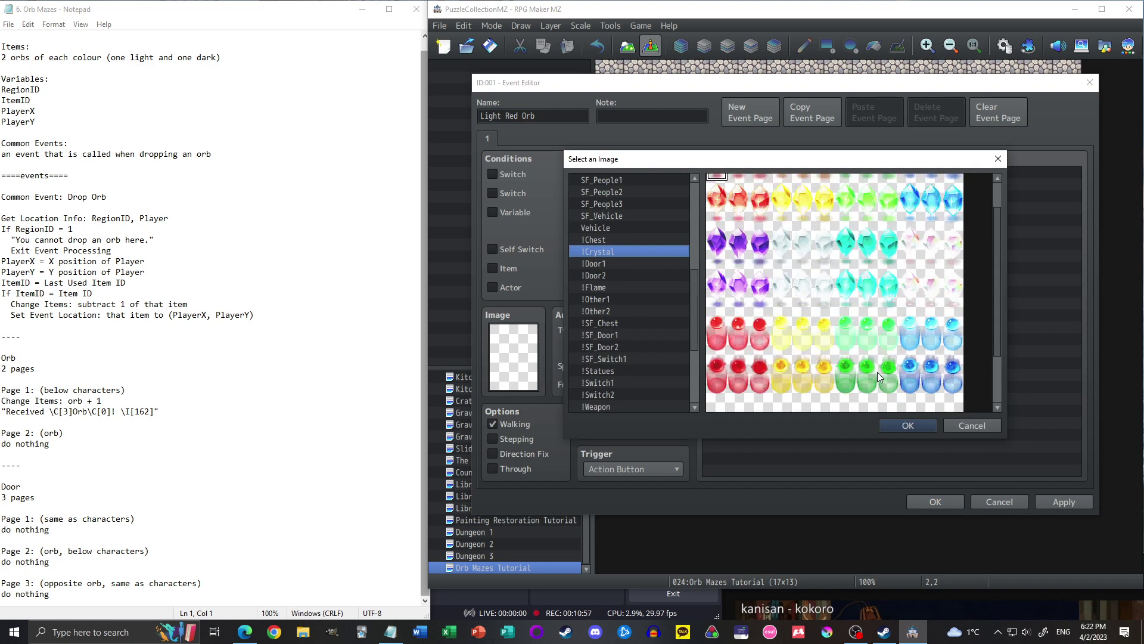
scroll(868, 369, "up", 2)
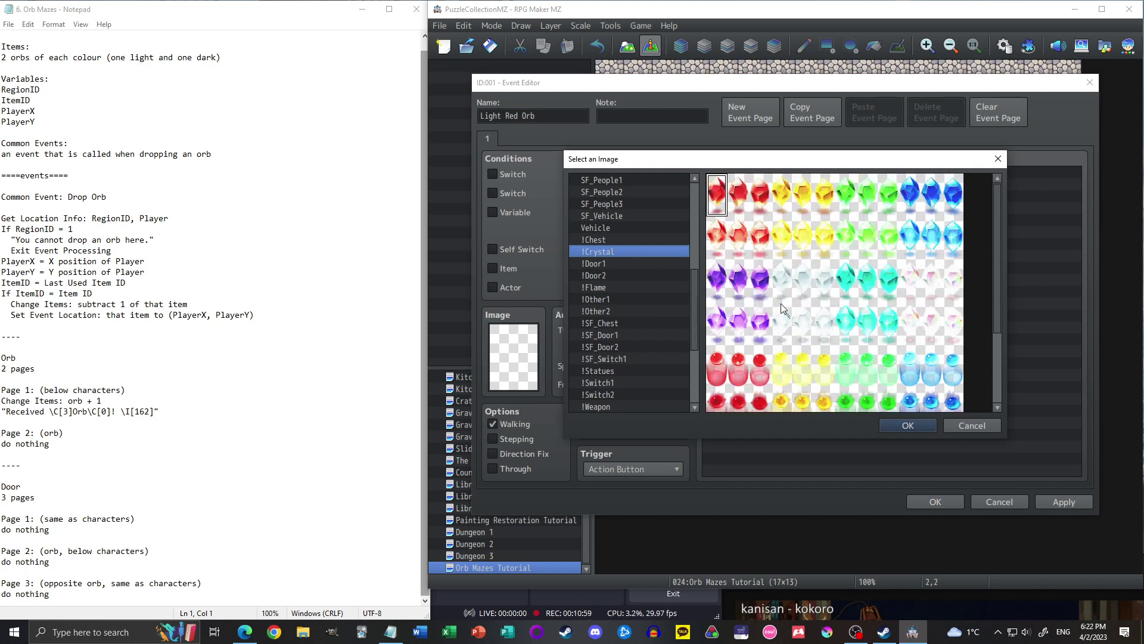
left_click(761, 360)
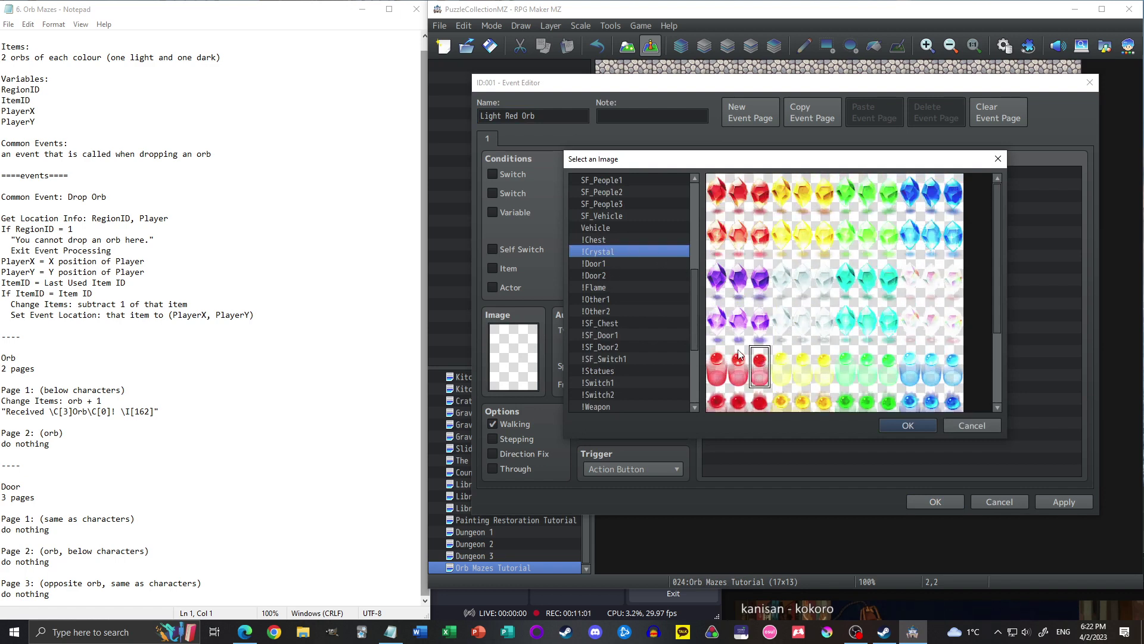
scroll(620, 318, "down", 2)
left_click(609, 251)
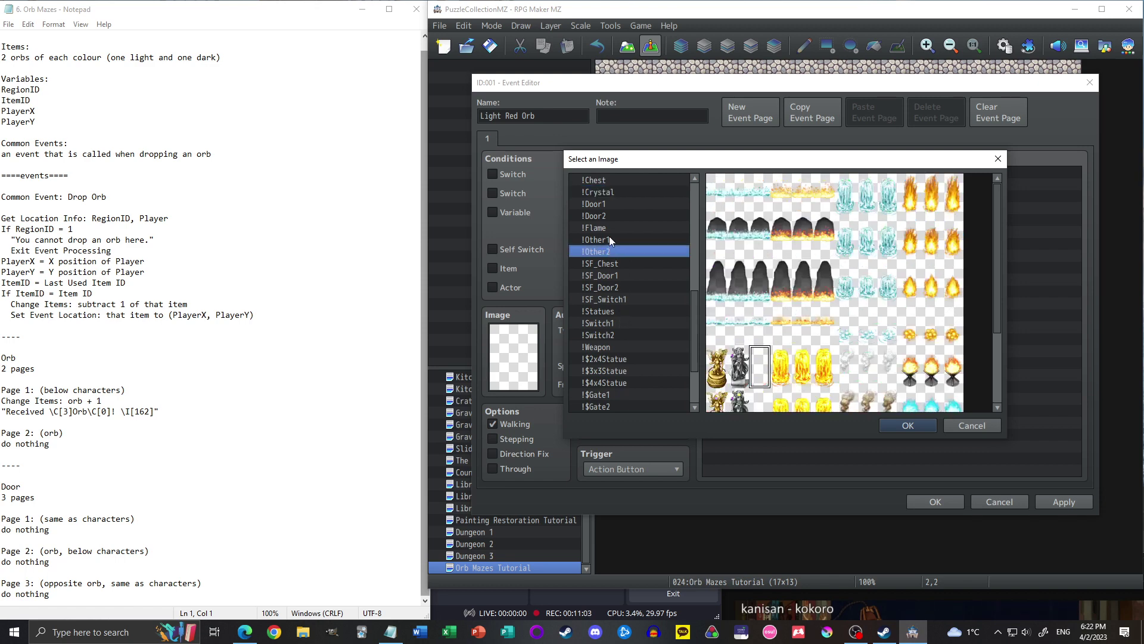
left_click(609, 239)
left_click(889, 274)
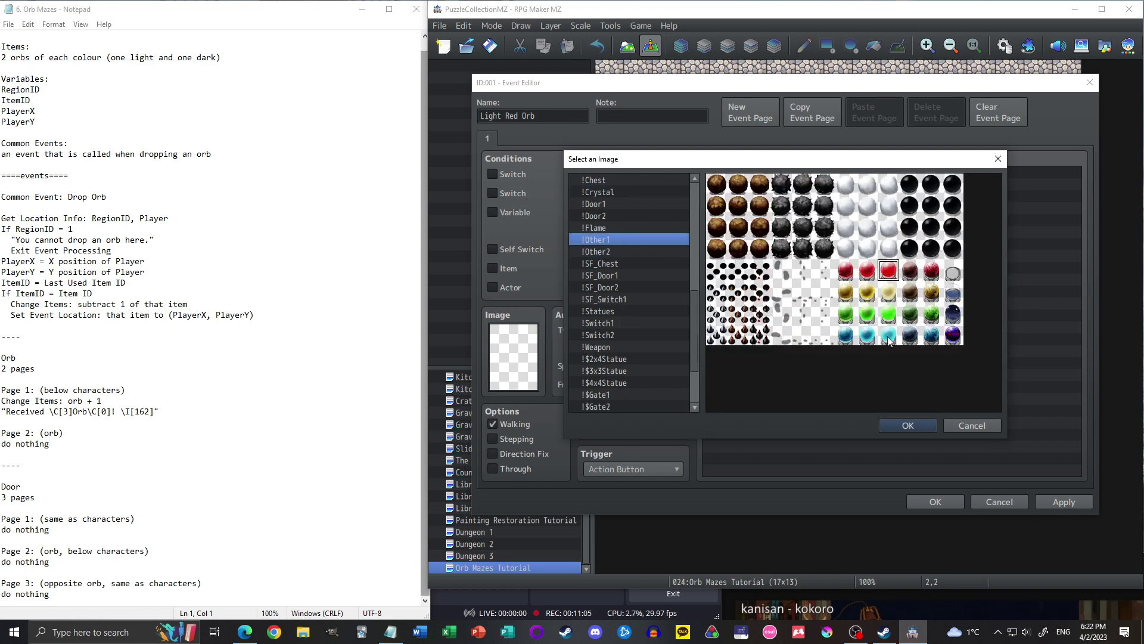
double_click(890, 278)
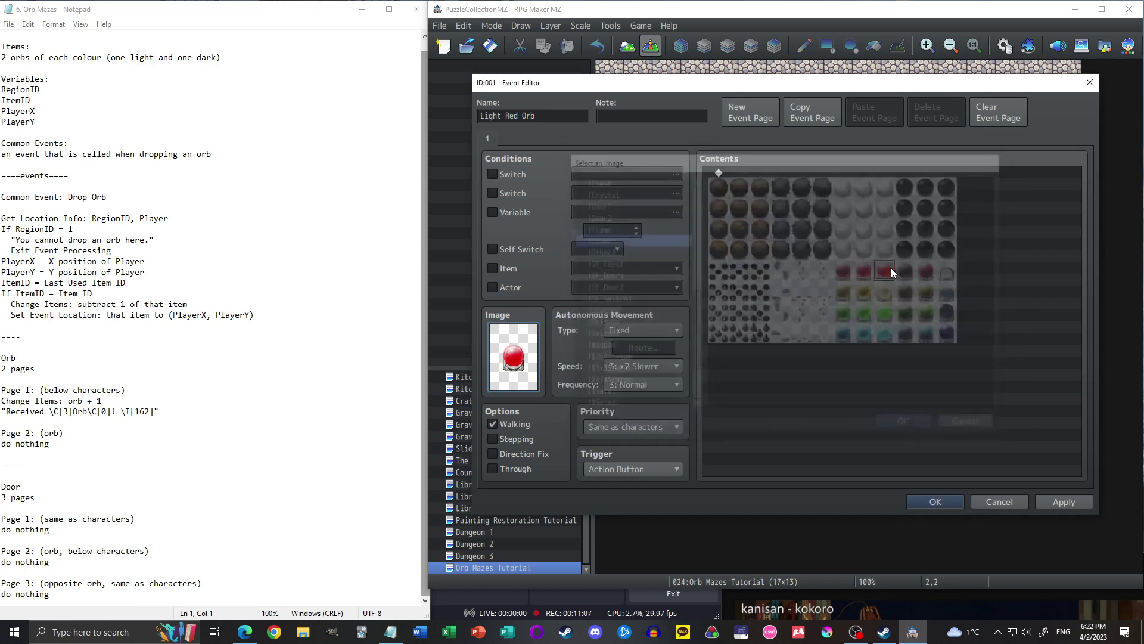
- Turn off the walking animation on page 1 and set its priority to Below characters
left_click(492, 424)
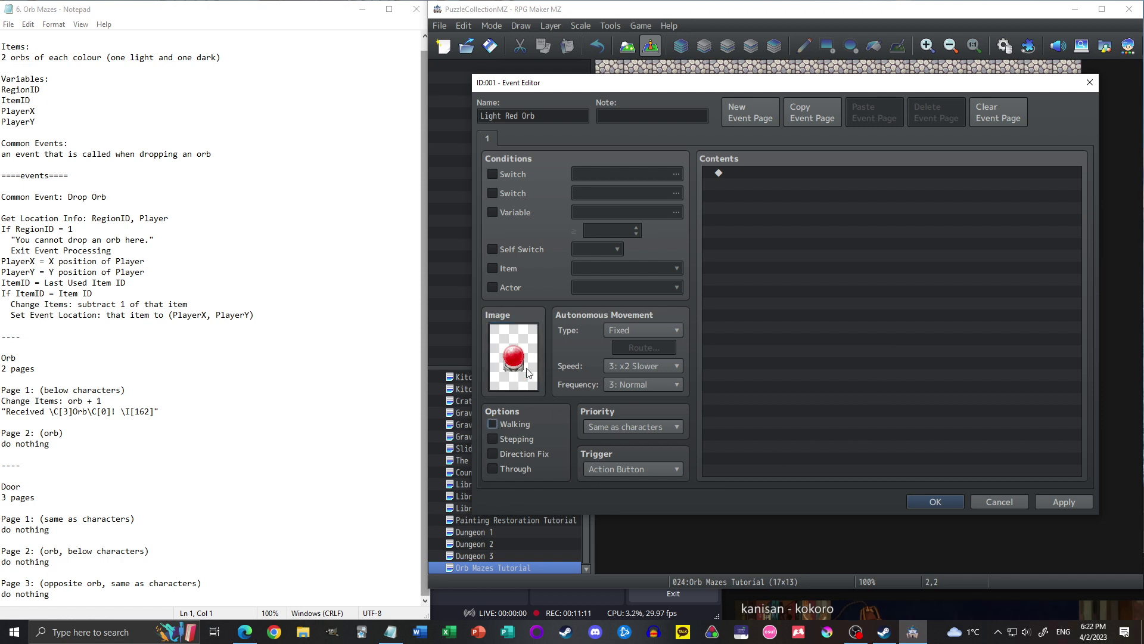
left_click(649, 431)
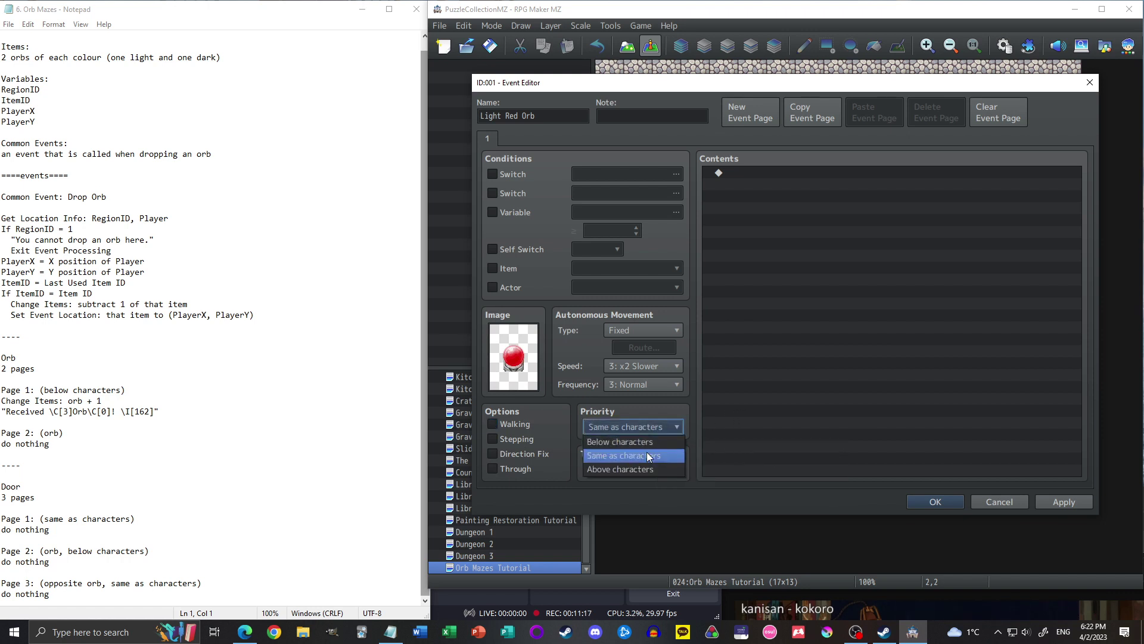
left_click(638, 446)
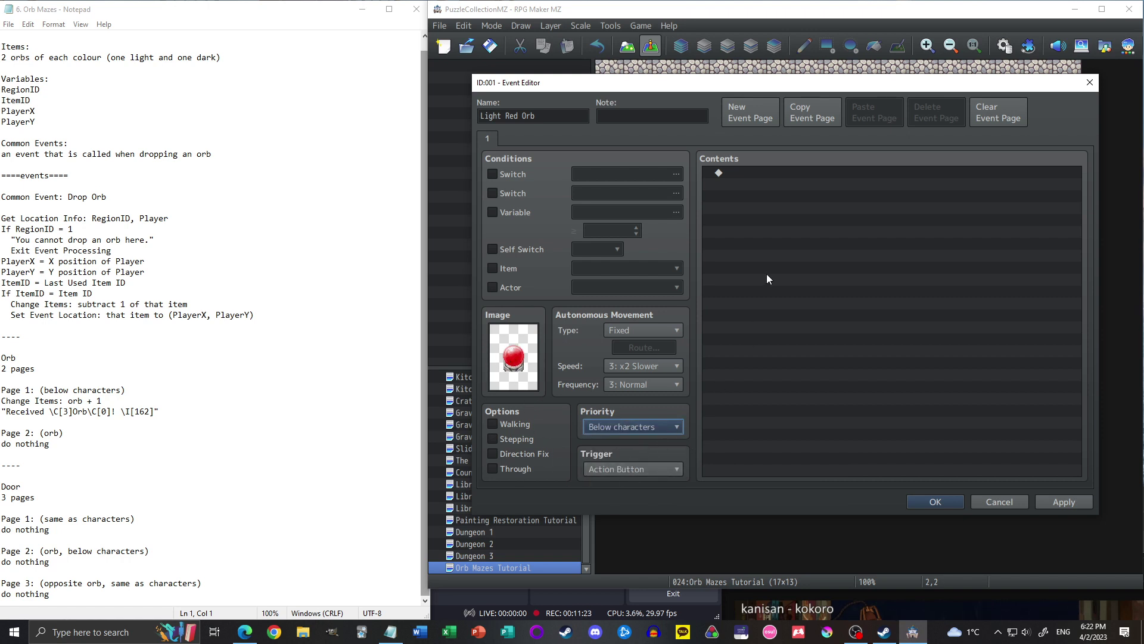
- Add a Change Items command to page 1 that increases 0006 Light Red Orb by 1
left_click(765, 174)
double_click(765, 173)
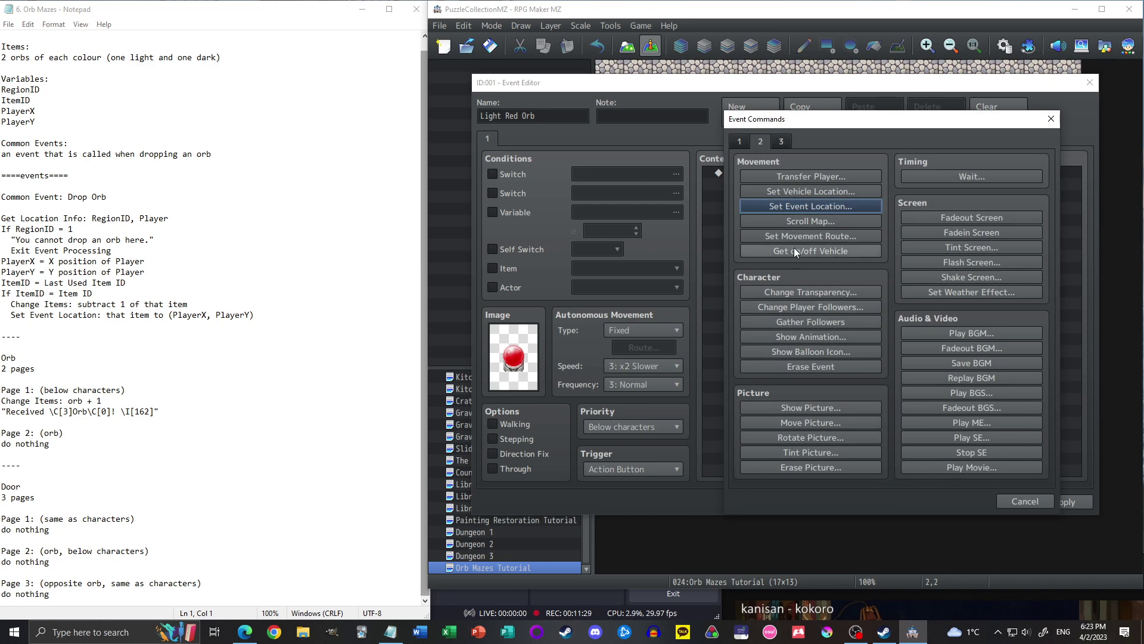
left_click(753, 143)
left_click(744, 141)
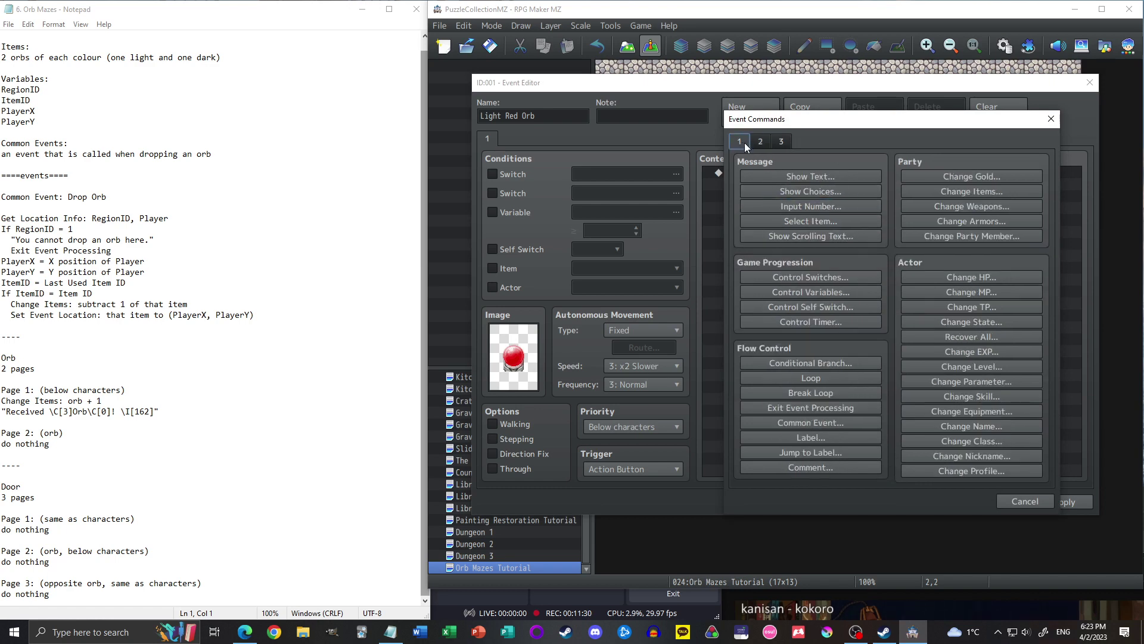
left_click(974, 191)
left_click(862, 266)
left_click(853, 338)
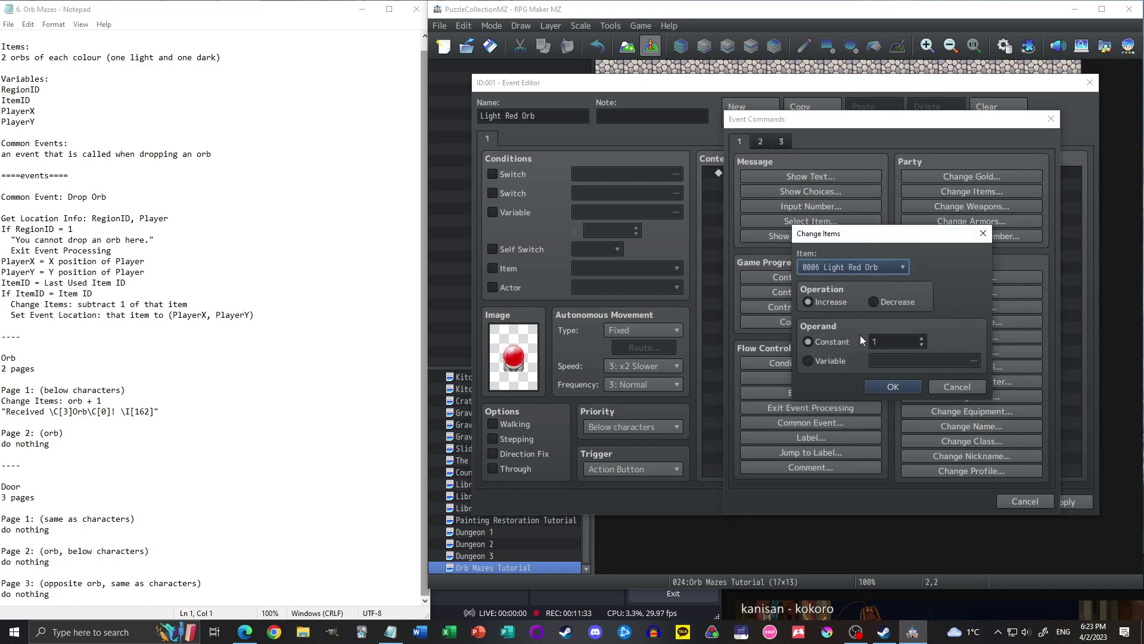
left_click(892, 389)
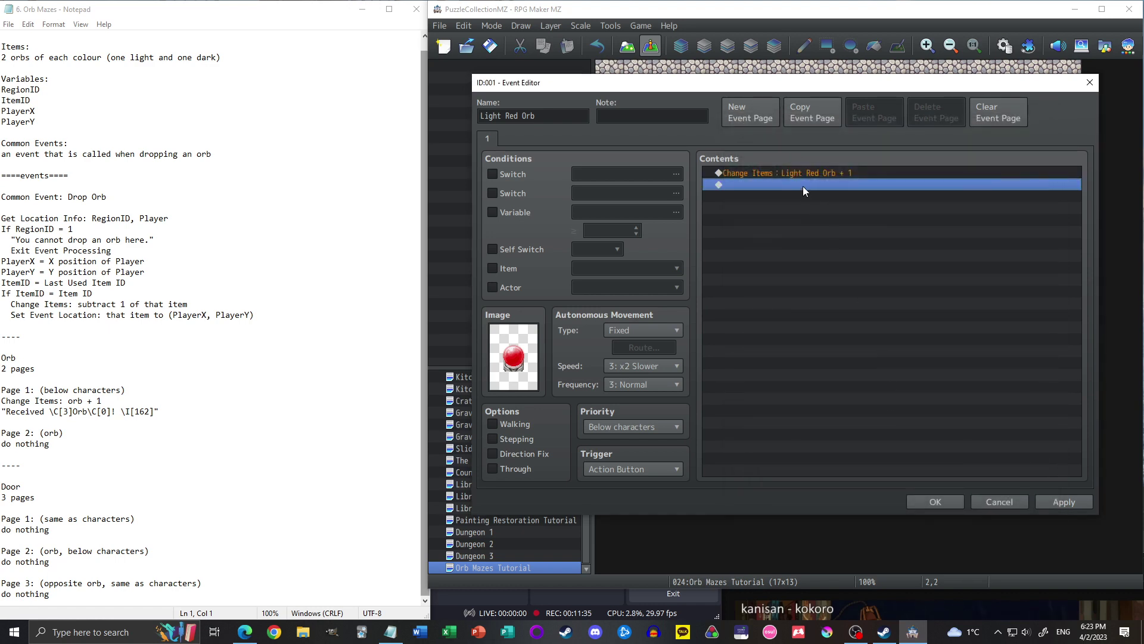
- Add a Show Text command reading "Received \C[3]Light Red Orb\C[0]! \I[162]", preview the message, and save the event
double_click(803, 186)
left_click(808, 176)
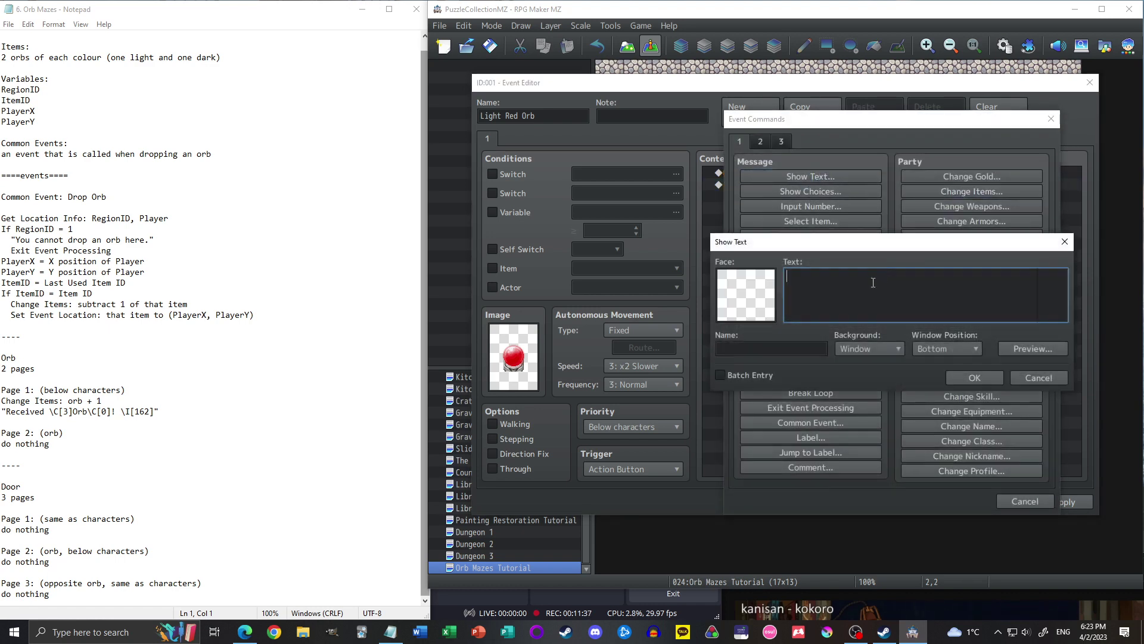
type("\\CReceived")
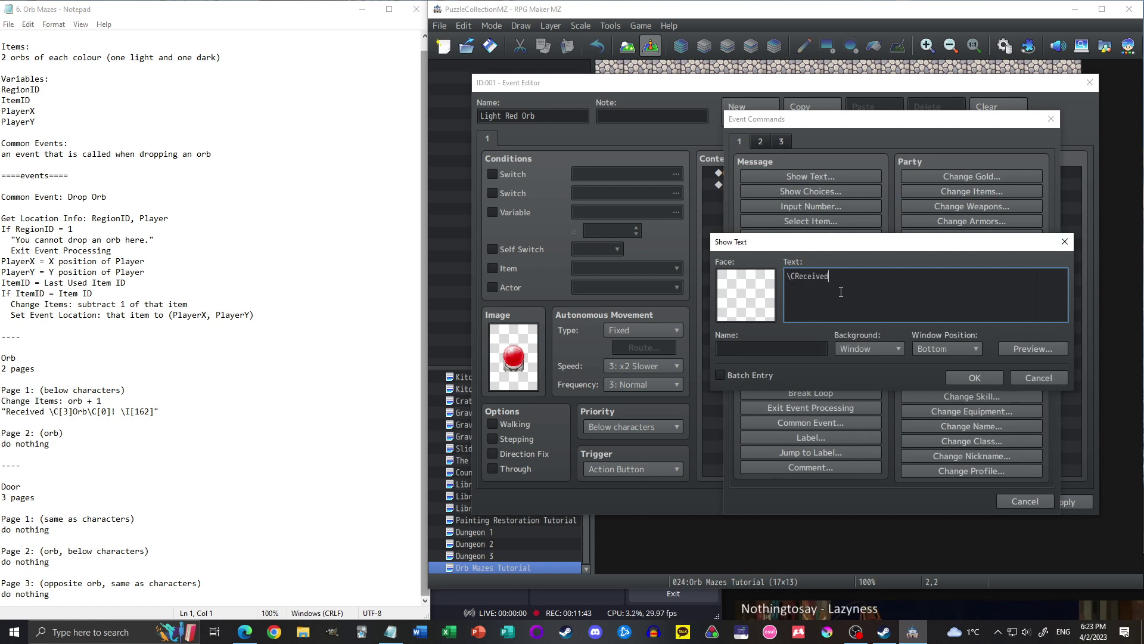
key("Delete")
key("Delete")
type("\\C[]3Light Red Orb\\C[0]! \\I[]")
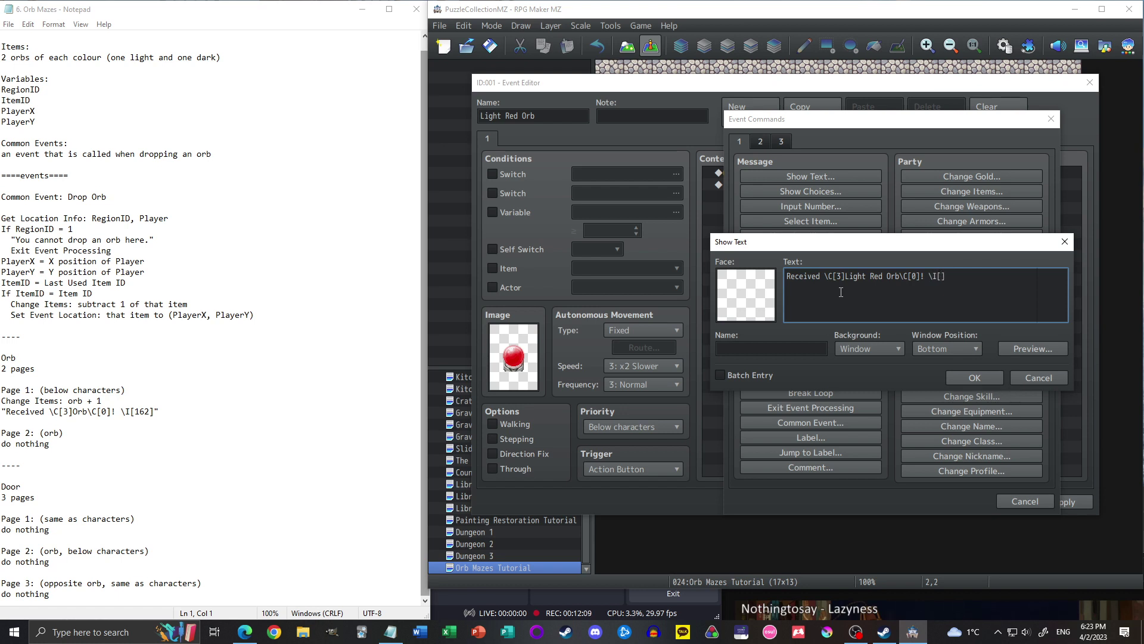
type("162")
left_click(1038, 348)
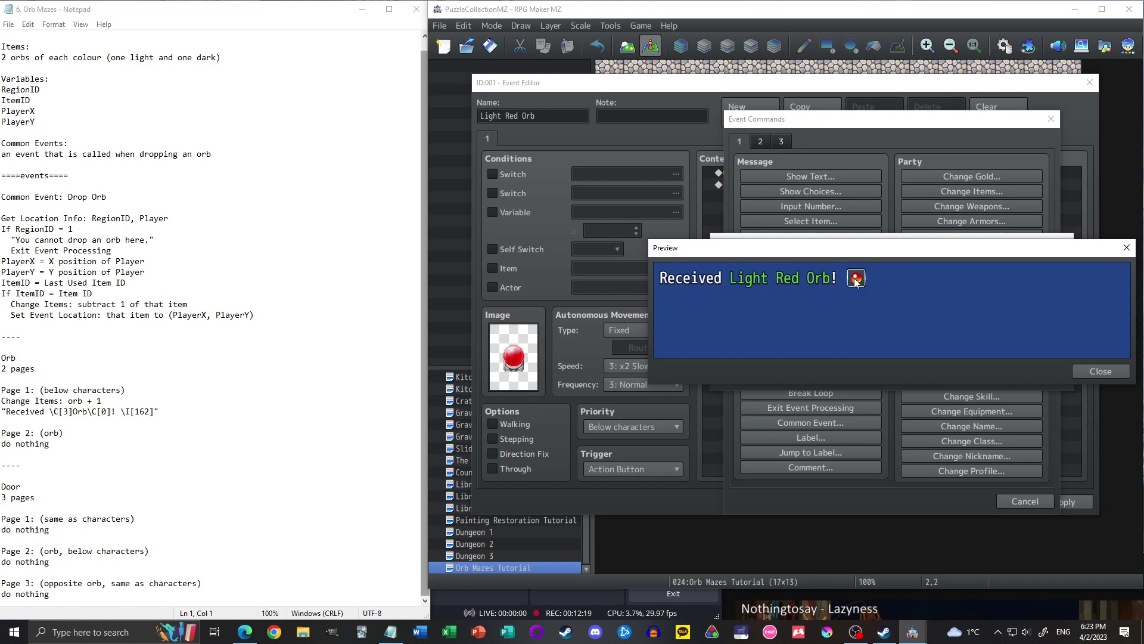
left_click(1091, 371)
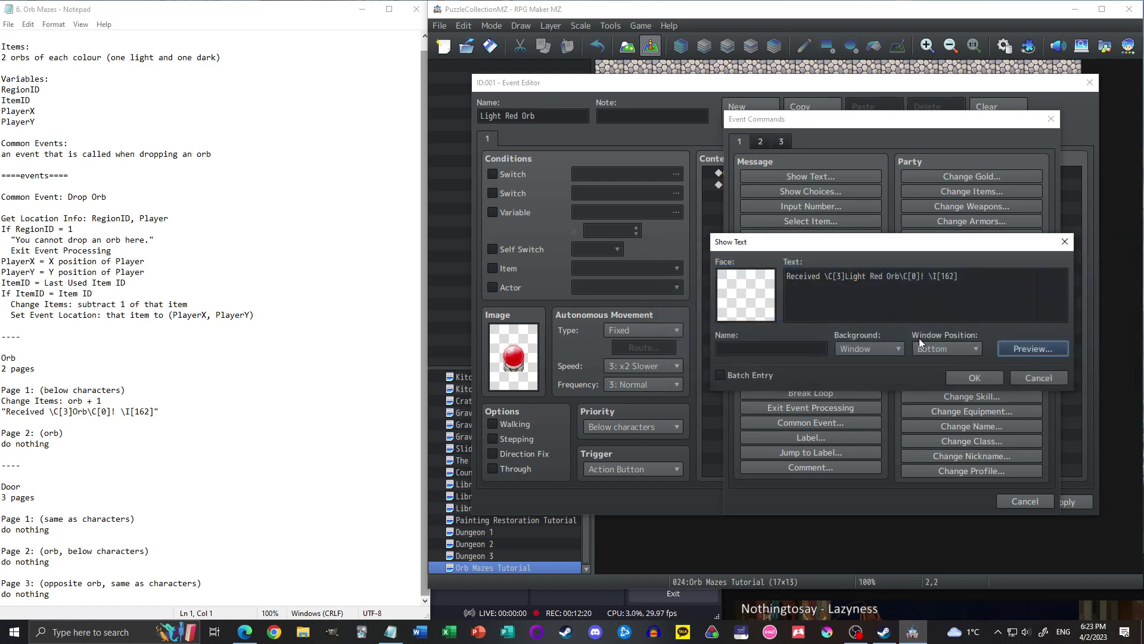
left_click(976, 375)
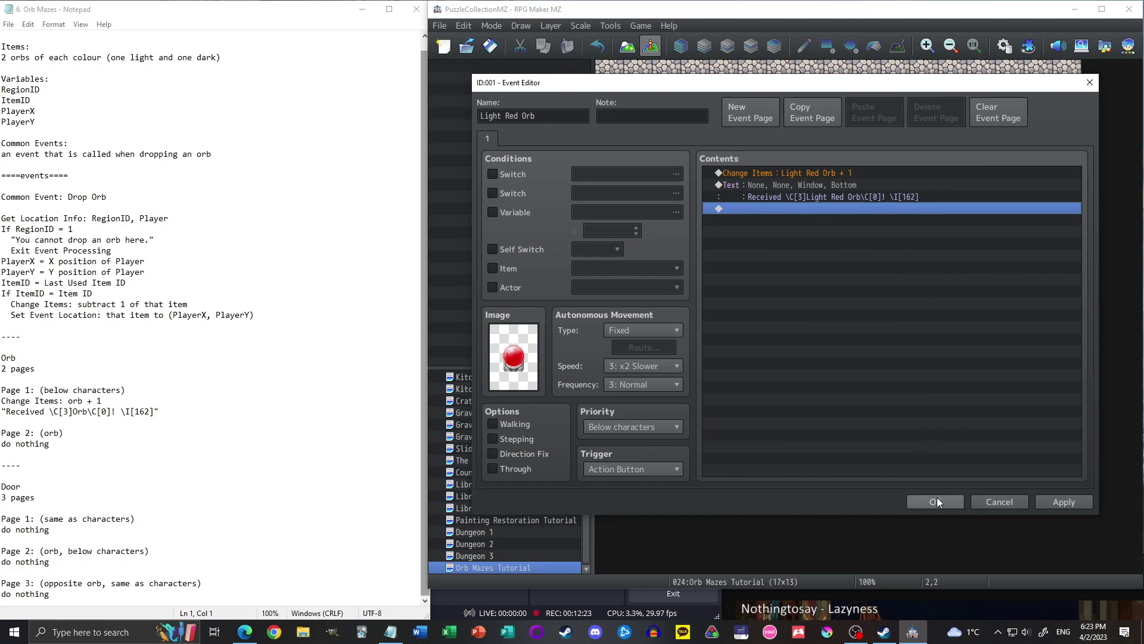
left_click(937, 502)
- Check the icon number of the Light Red Orb item in the database, including in its icon selection, leaving the icon as is
left_click(1001, 40)
left_click(481, 162)
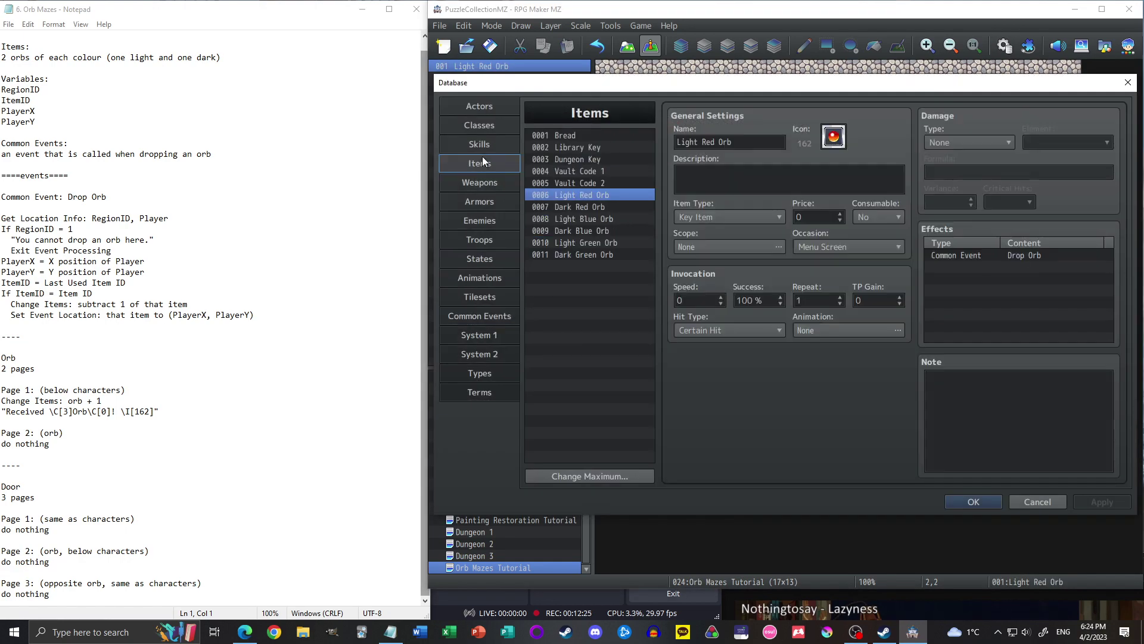
left_click(833, 136)
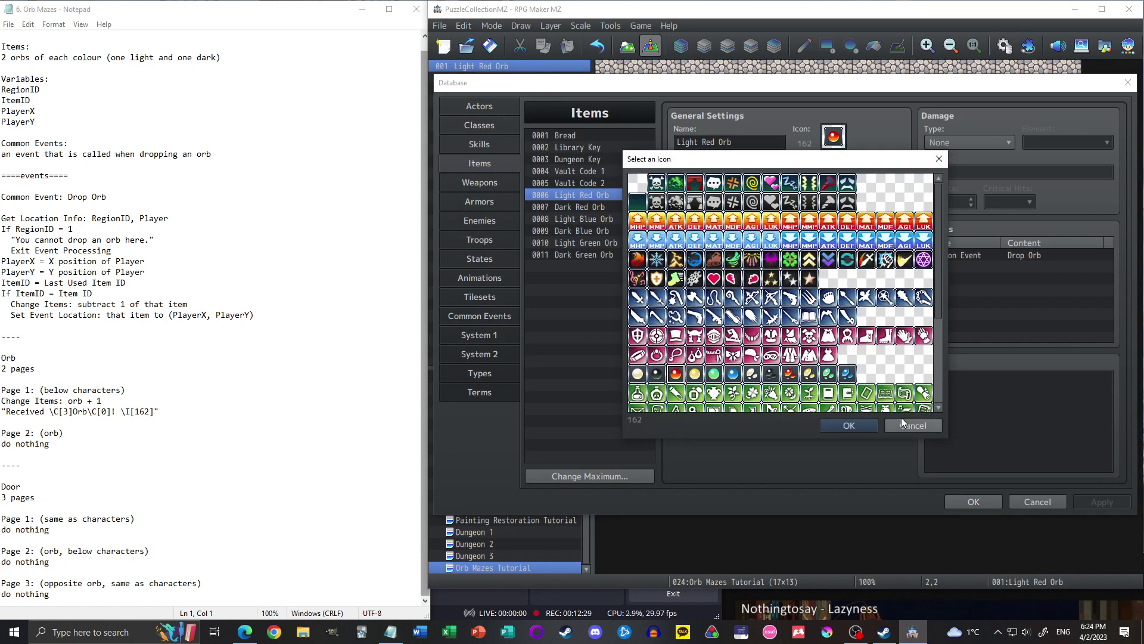
left_click(851, 426)
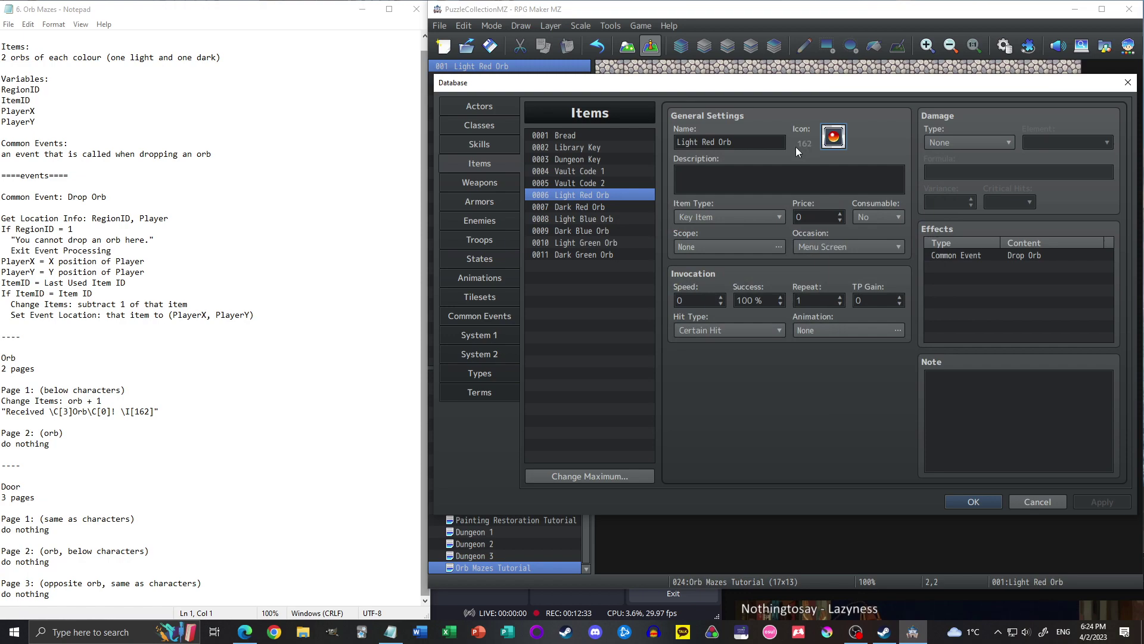
left_click(989, 500)
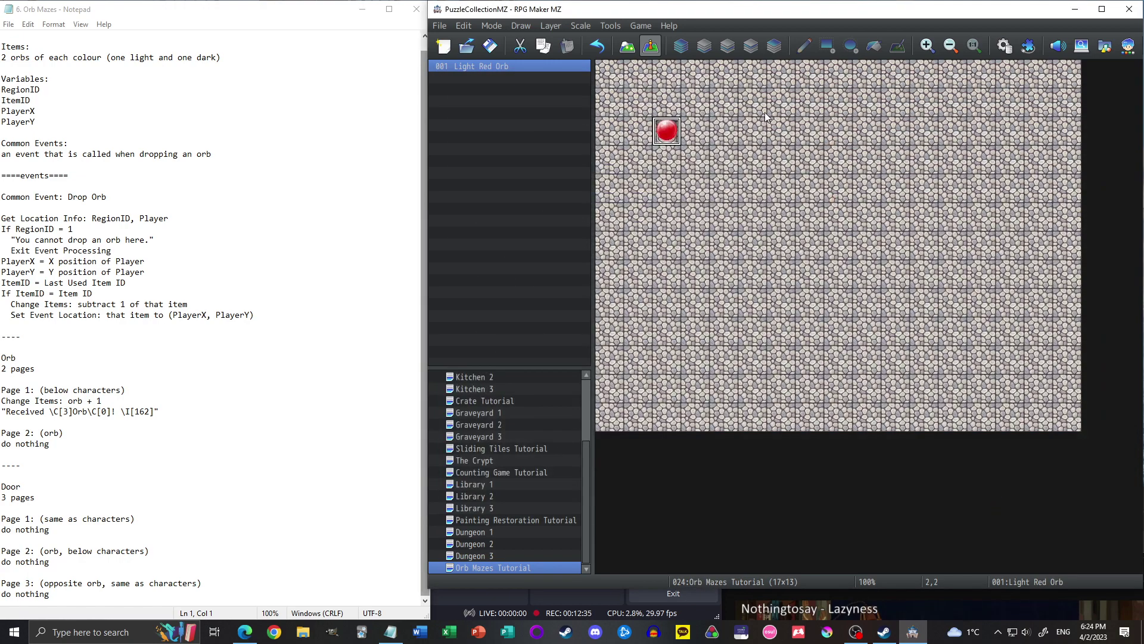
- Reopen the Light Red Orb event and add a second page conditioned on having item 0006 Light Red Orb
double_click(666, 132)
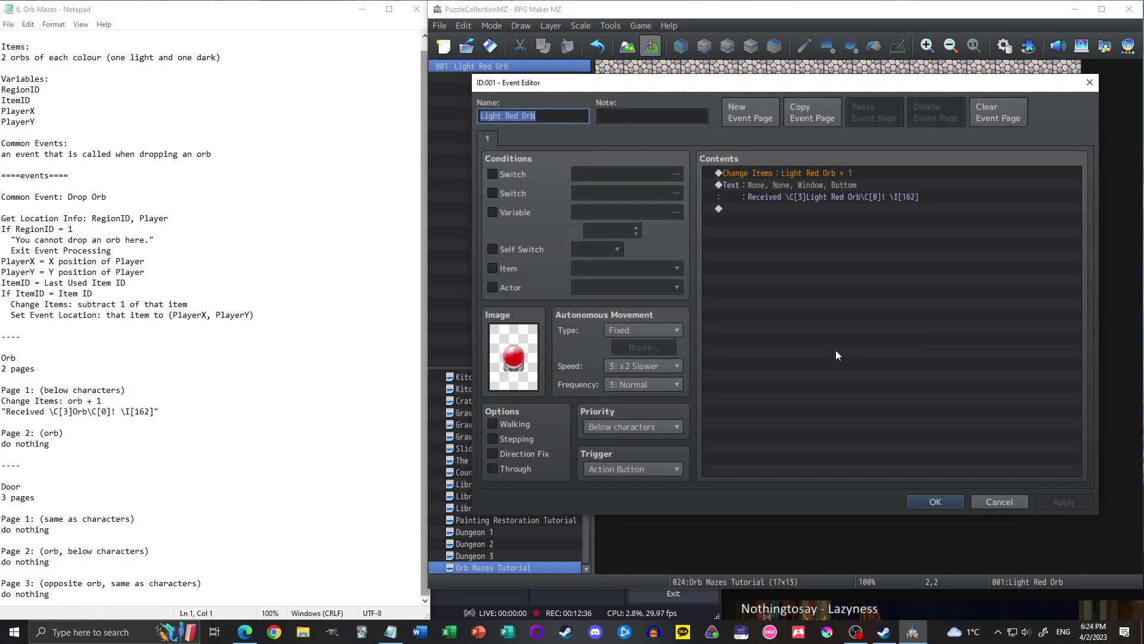
left_click(847, 196)
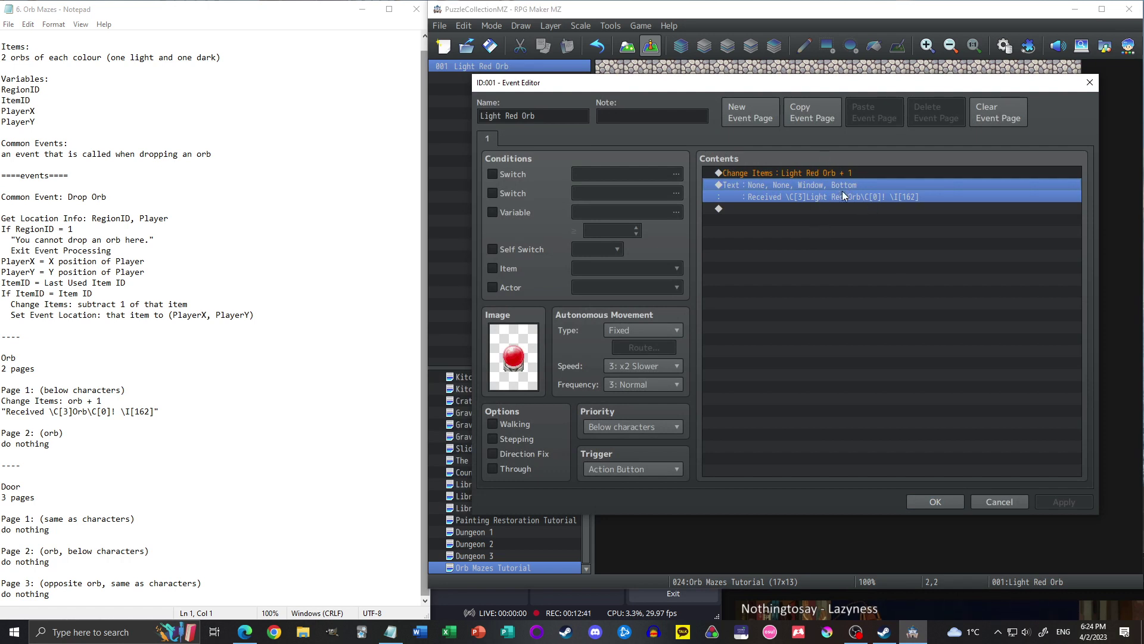
left_click(751, 111)
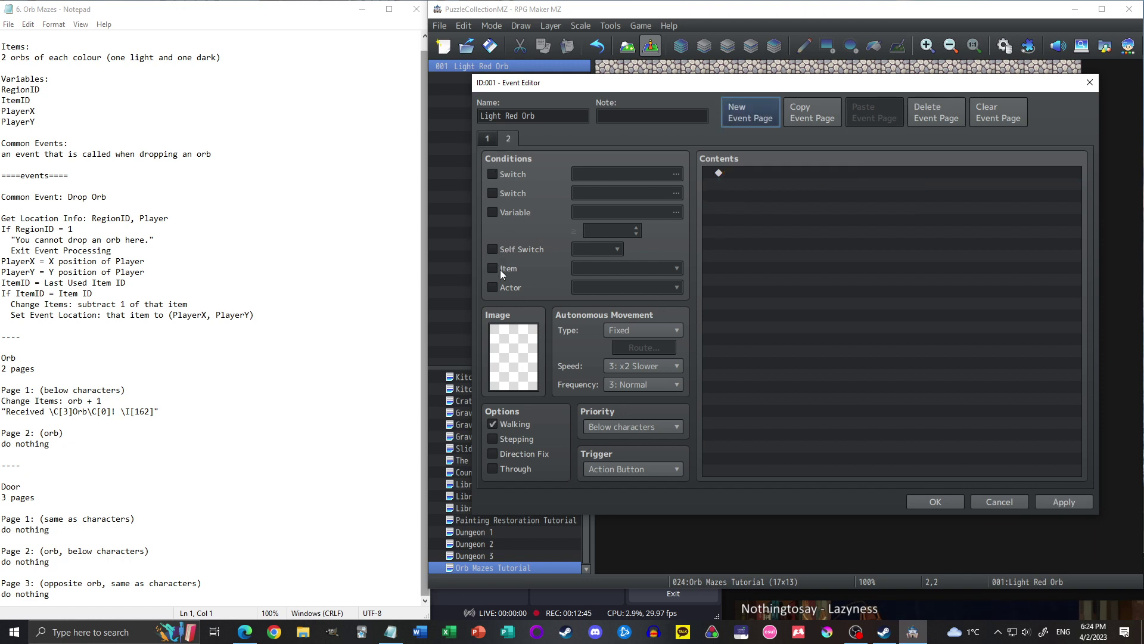
left_click(500, 270)
left_click(627, 271)
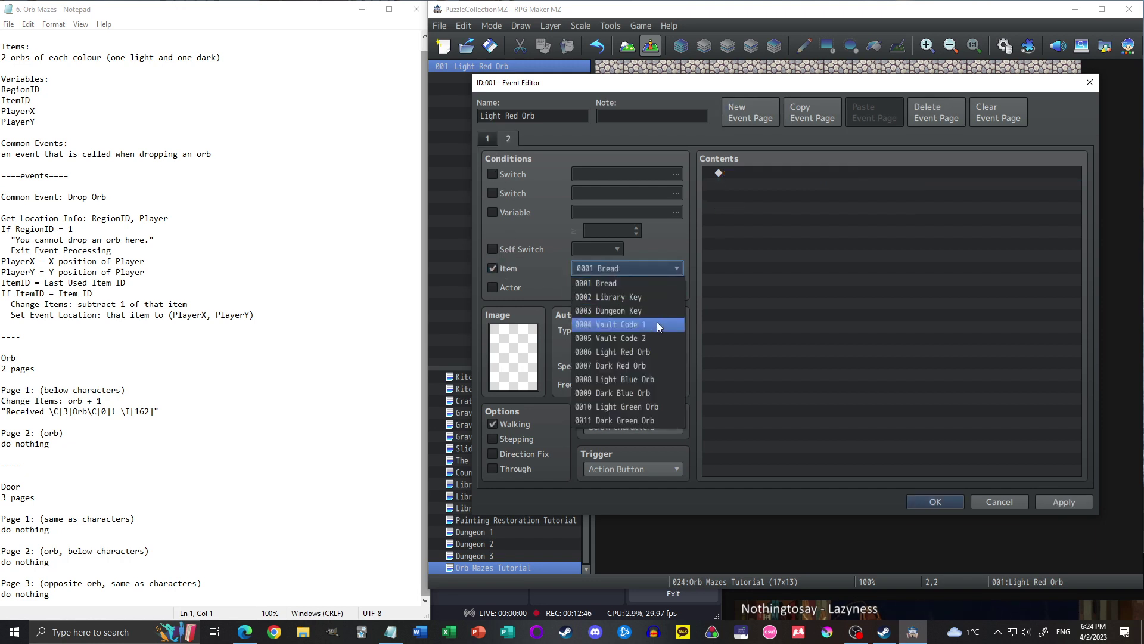
left_click(621, 353)
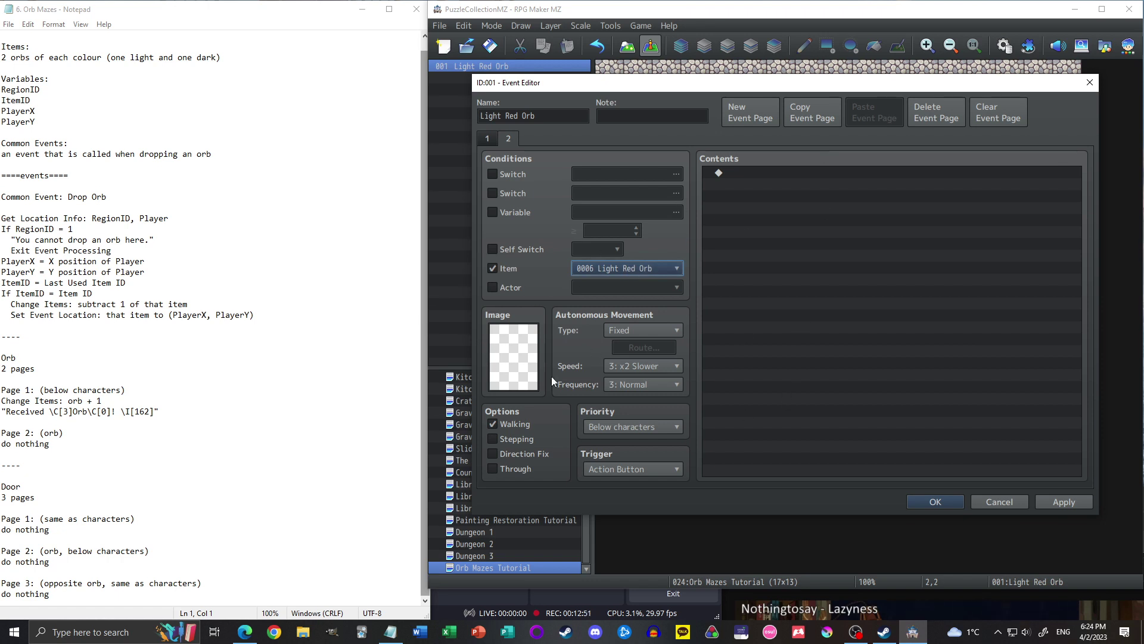
- Review both pages of the Light Red Orb event and save the event
left_click(488, 139)
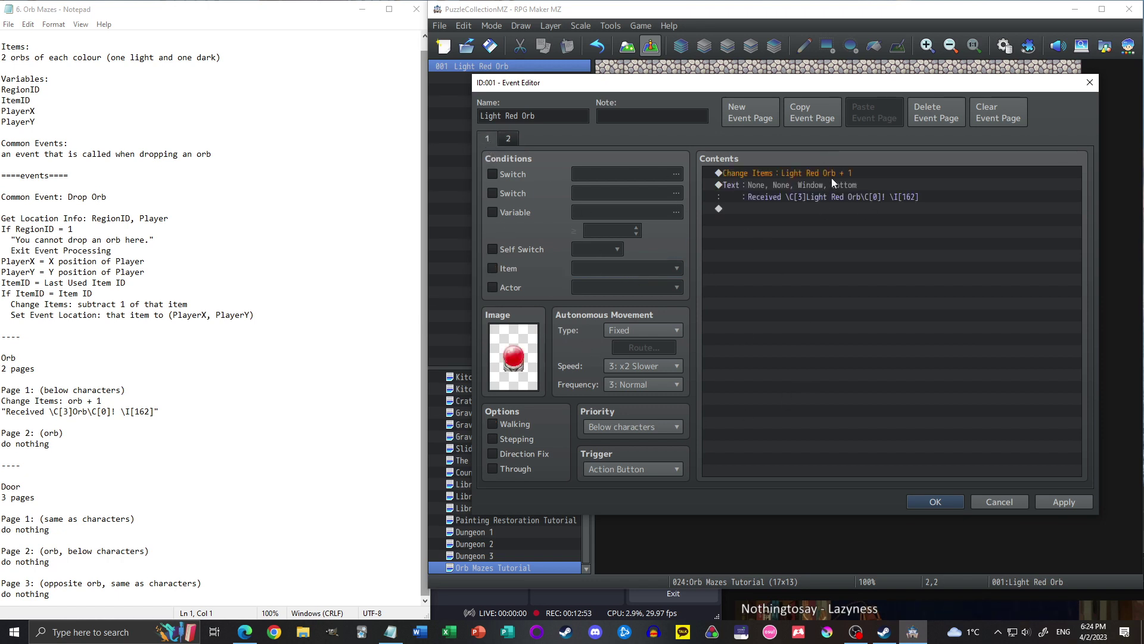
left_click(513, 140)
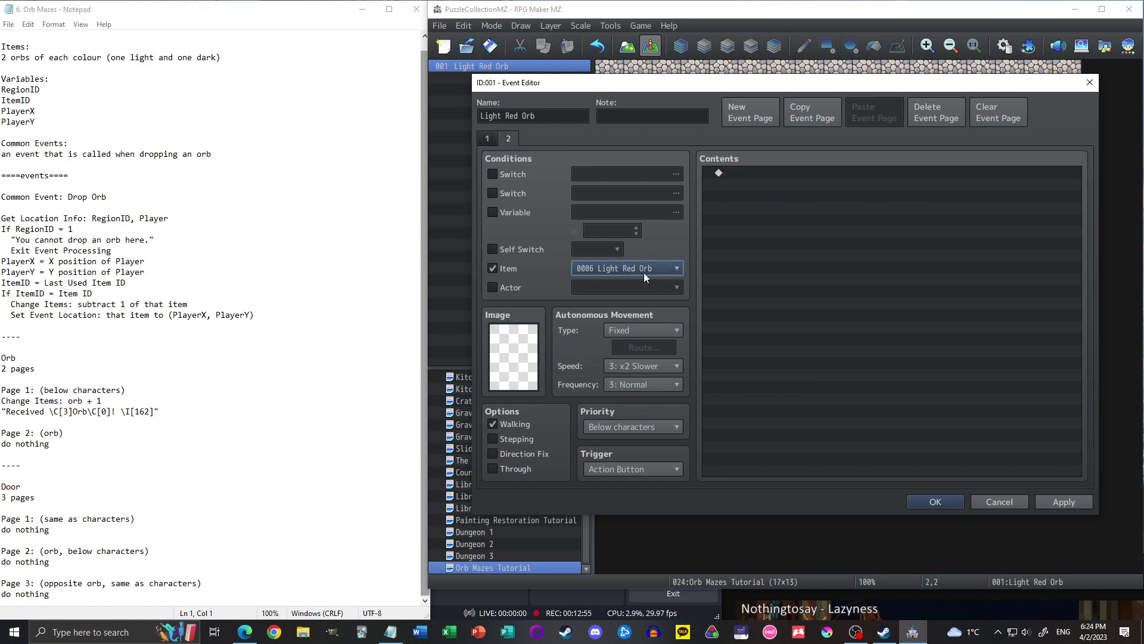
left_click(936, 501)
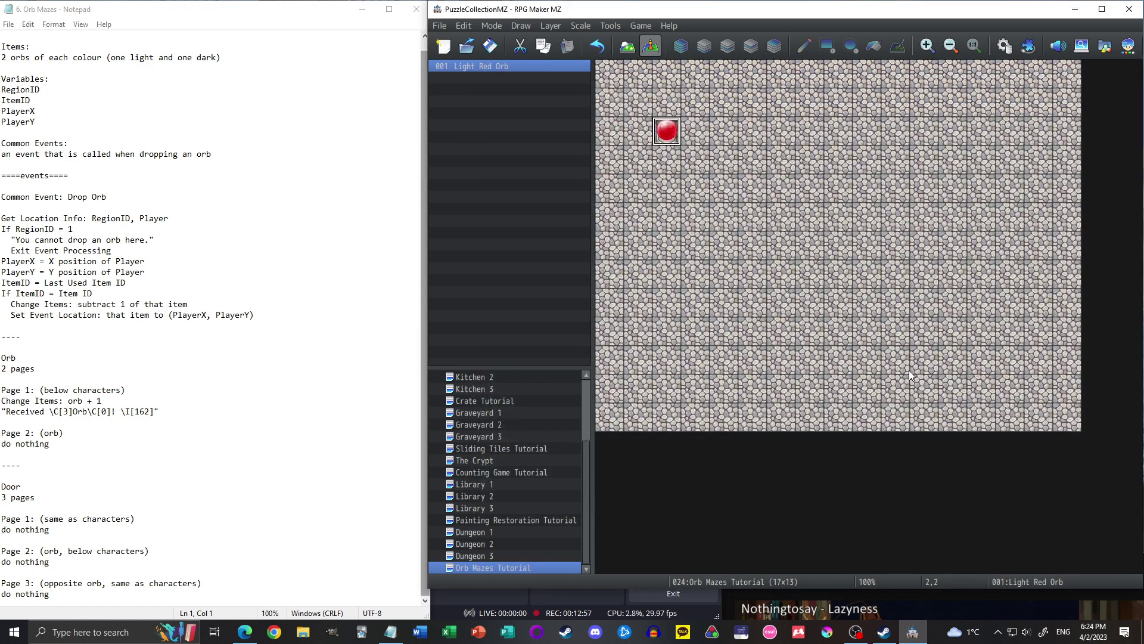
- Set the player's starting position at tile 5,3 on the Orb Mazes Tutorial map and start a playtest
right_click(748, 169)
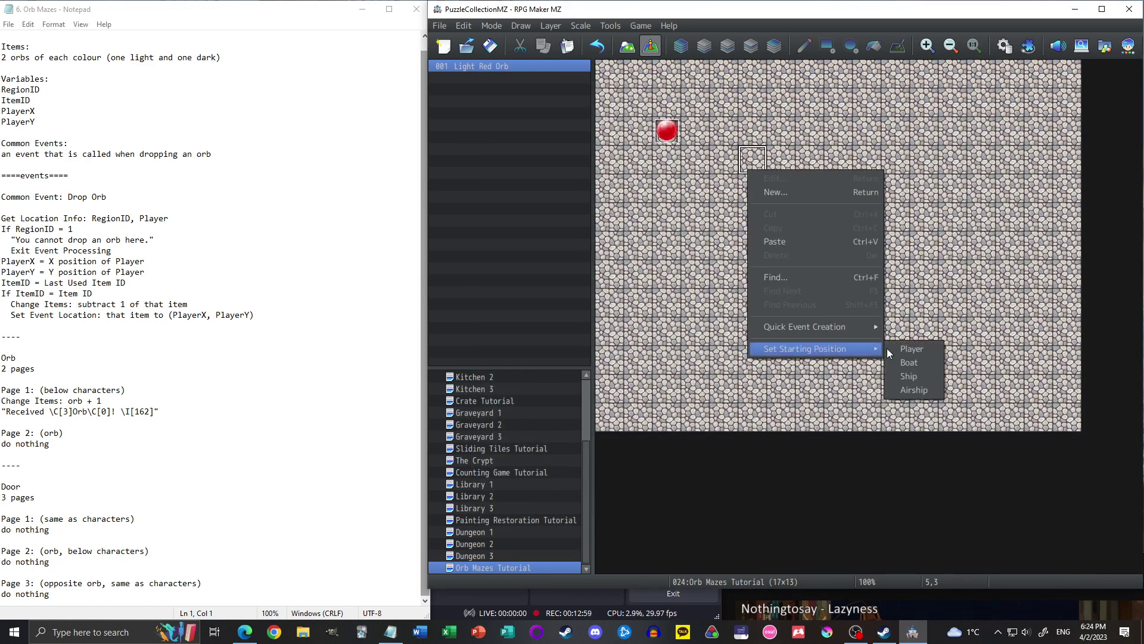
left_click(900, 345)
key("ctrl+r")
left_click(772, 322)
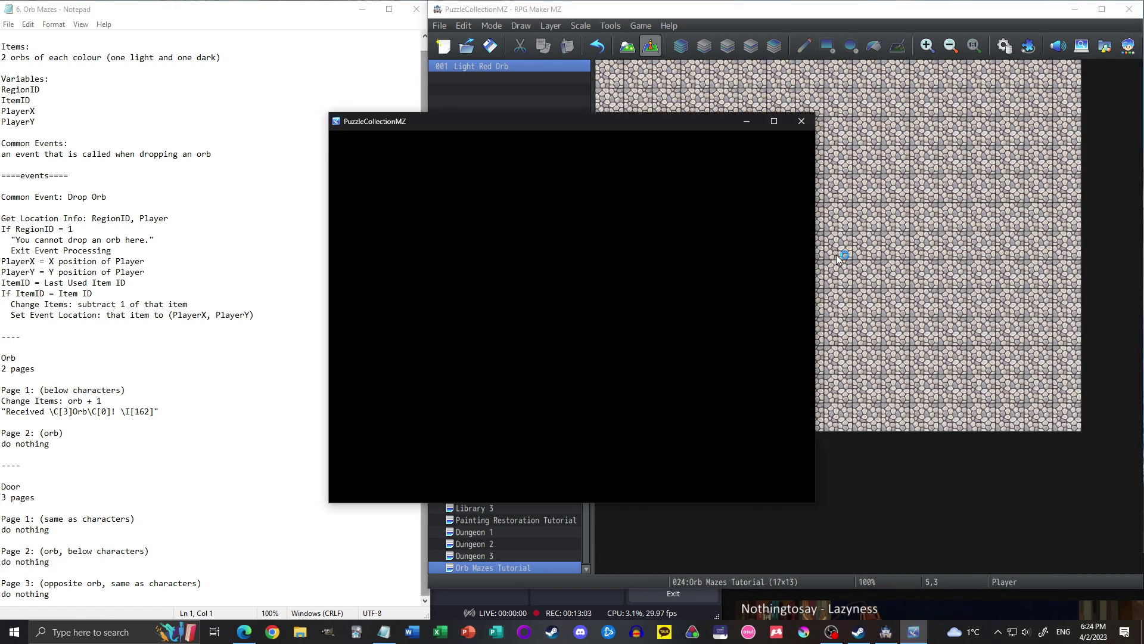
- Start a new game, walk to the red orb, pick it up and dismiss the received message
key("Return")
key("Left")
key("Left")
key("Left")
key("Up")
key("Return")
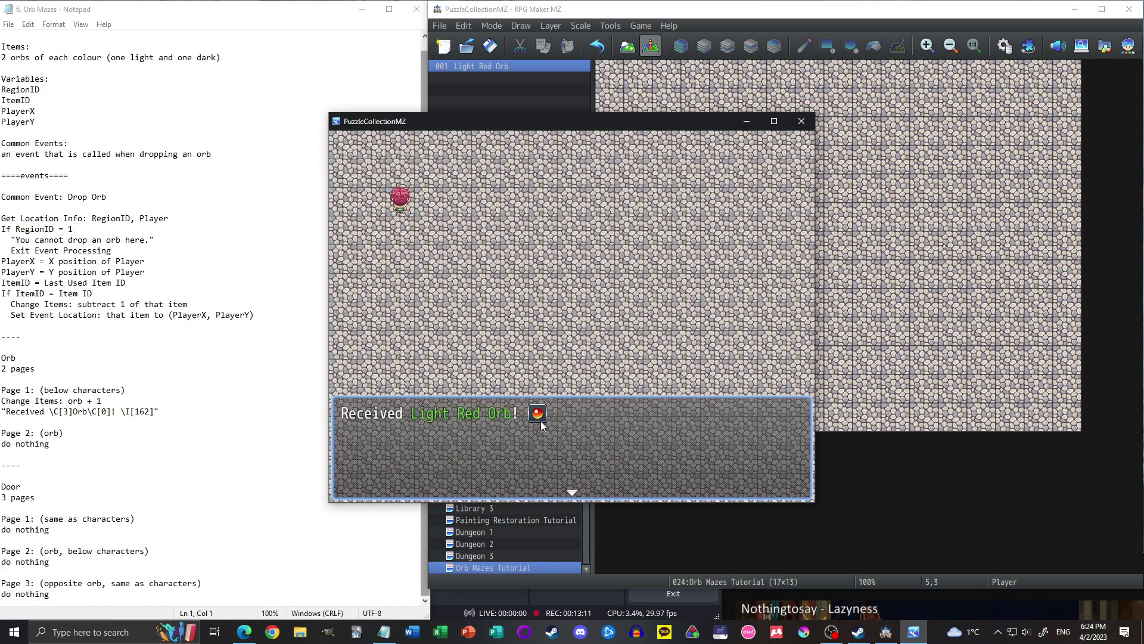
key("Return")
- Test dropping the Light Red Orb from the game's item menu and walk around the dropped orb
key("Escape")
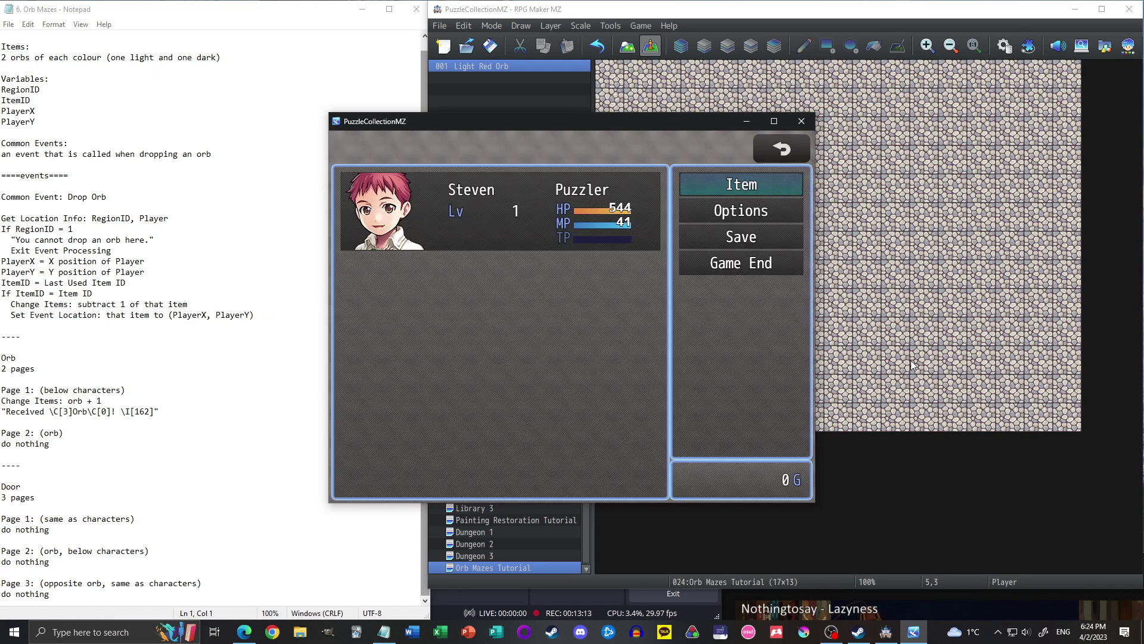
key("Return")
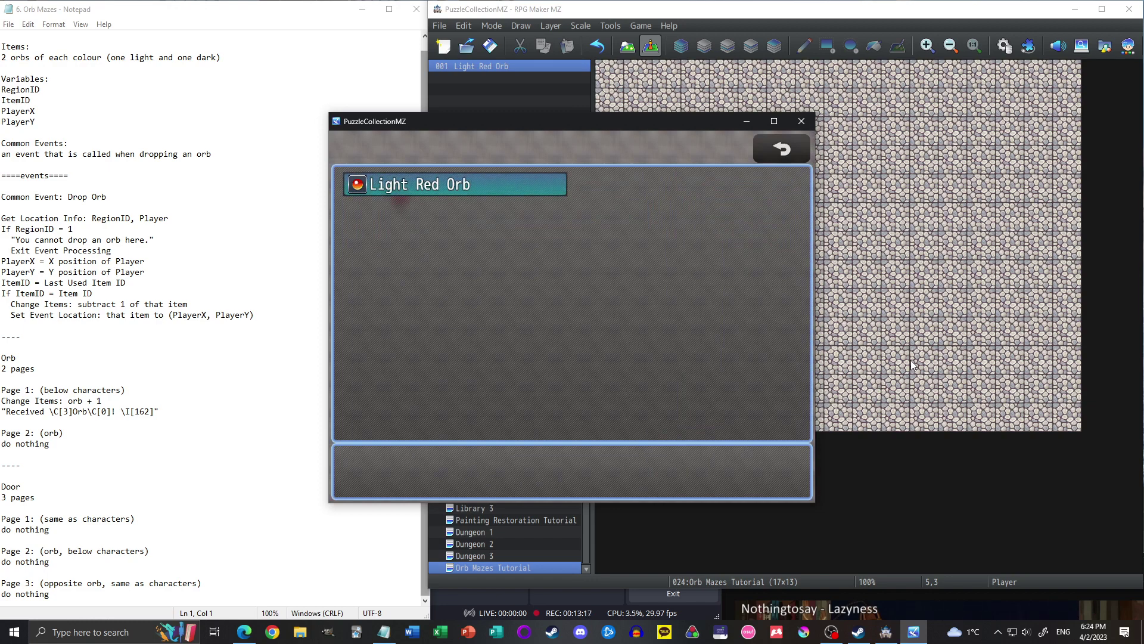
key("Return")
key("Right")
key("Right")
key("Left")
key("Left")
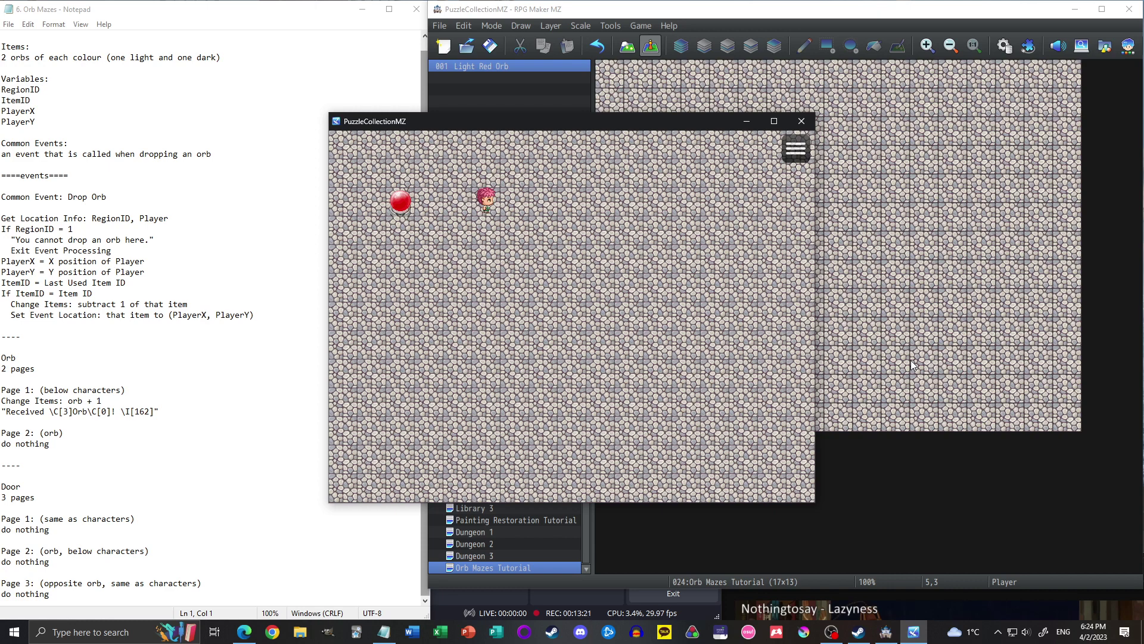
- Pick the orb up again and walk a few tiles down and right with it
key("Return")
key("Return")
key("Down")
key("Down")
key("Down")
key("Right")
key("Right")
key("Right")
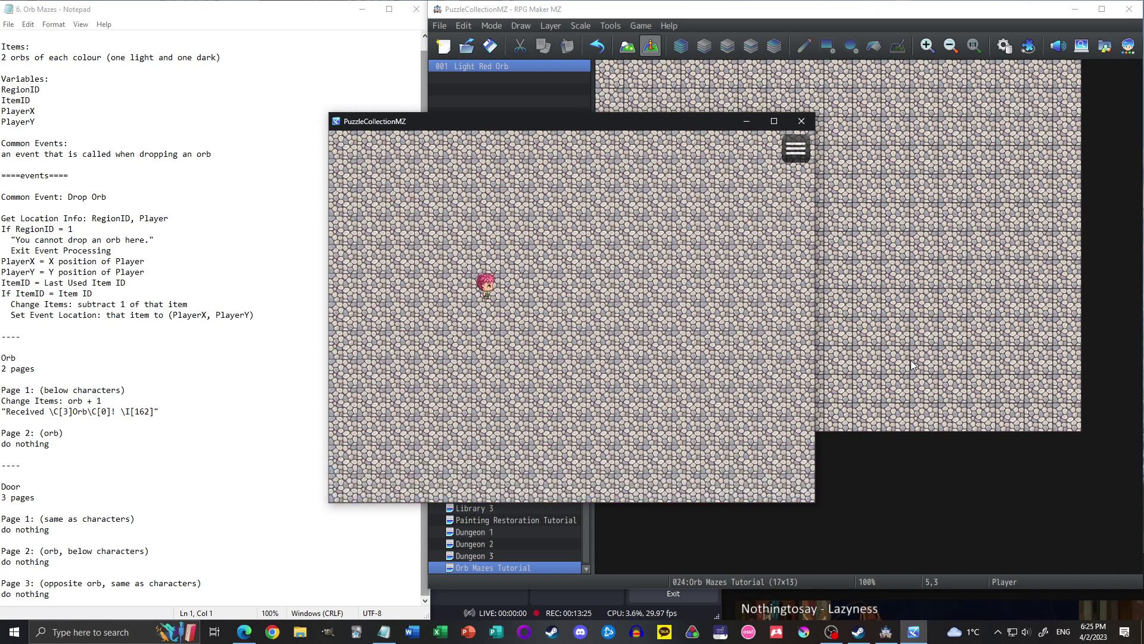
- Drop the orb at the new spot, walk off it, pick it up again and close the playtest
key("Escape")
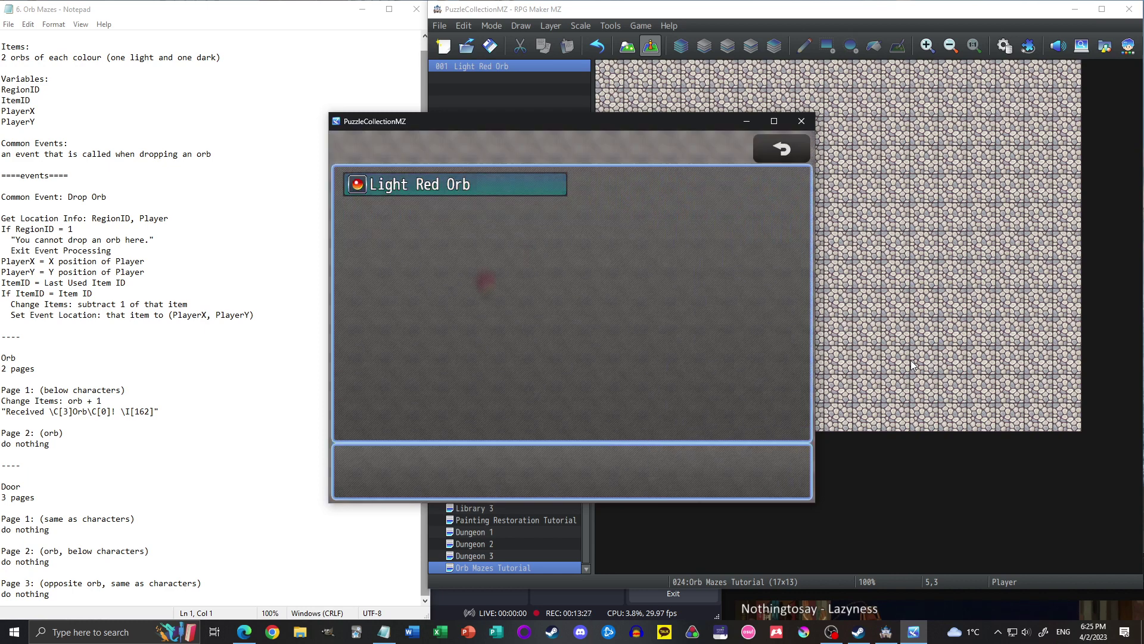
key("Return")
key("Right")
key("Left")
key("Left")
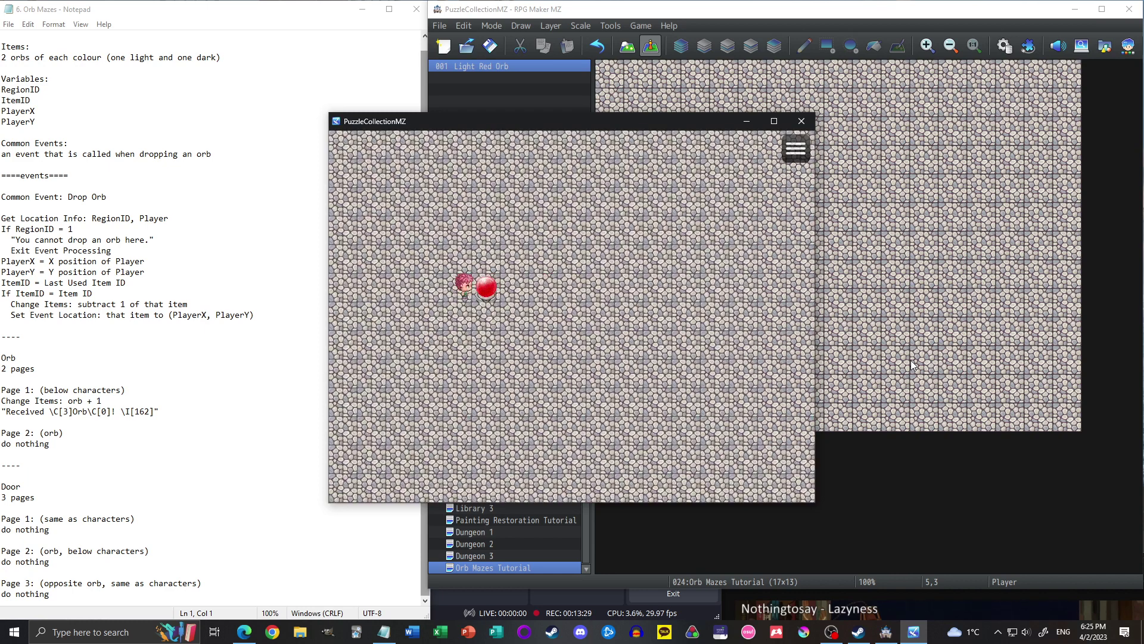
key("Right")
key("Return")
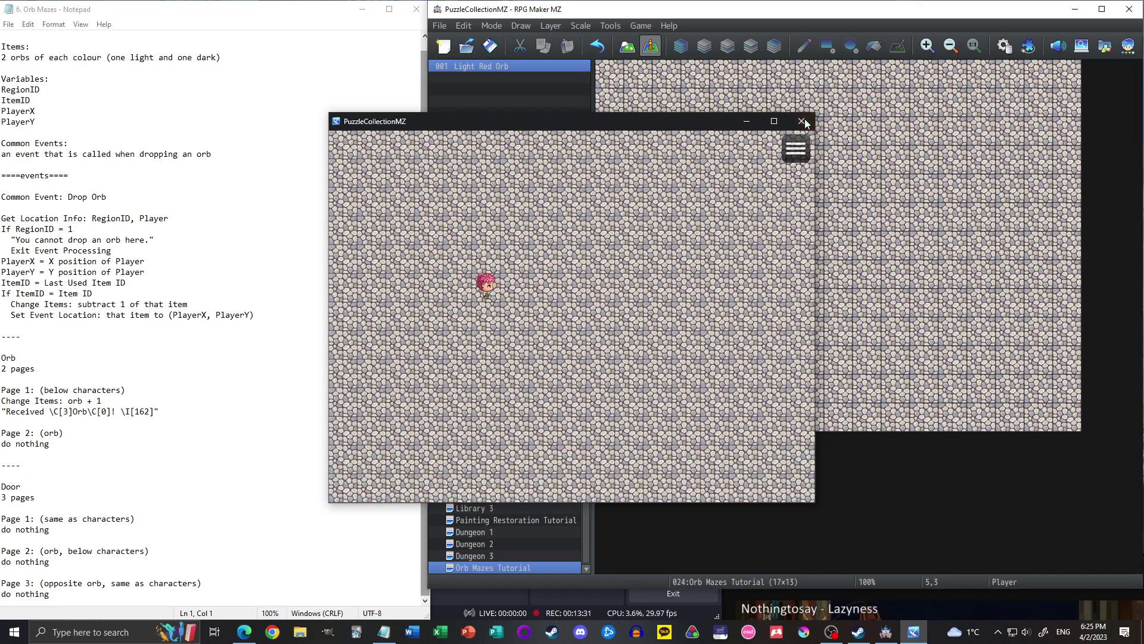
left_click(805, 123)
- Demonstrate adding a Common Event effect for 0007 Drop Orb to the Light Red Orb item in the database
left_click(1005, 46)
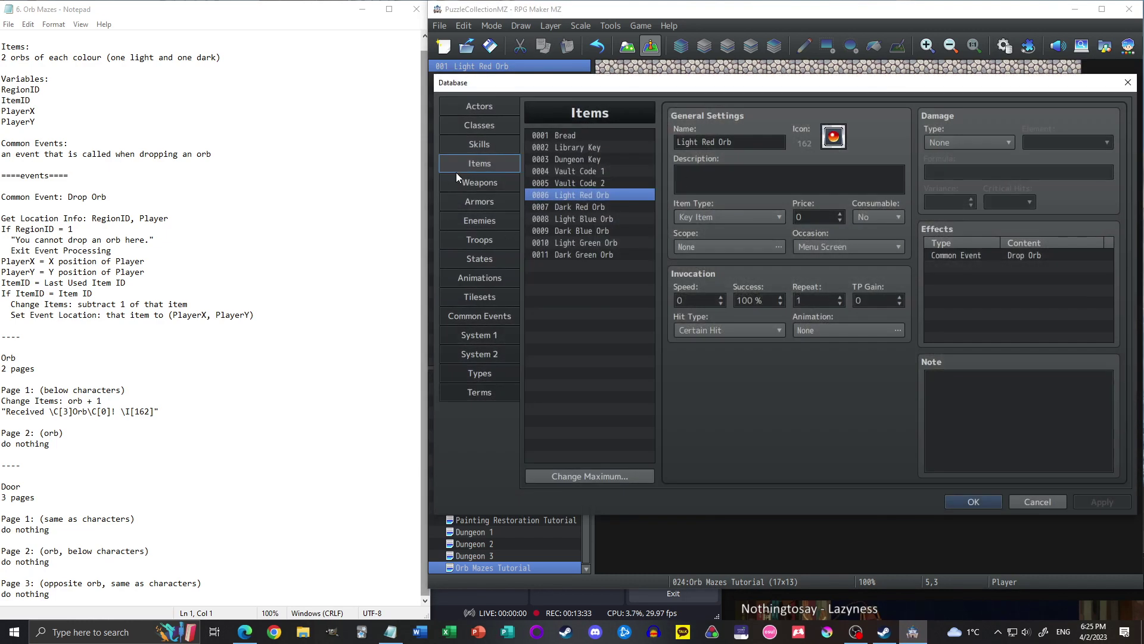
left_click(594, 183)
left_click(608, 197)
left_click(960, 255)
double_click(960, 268)
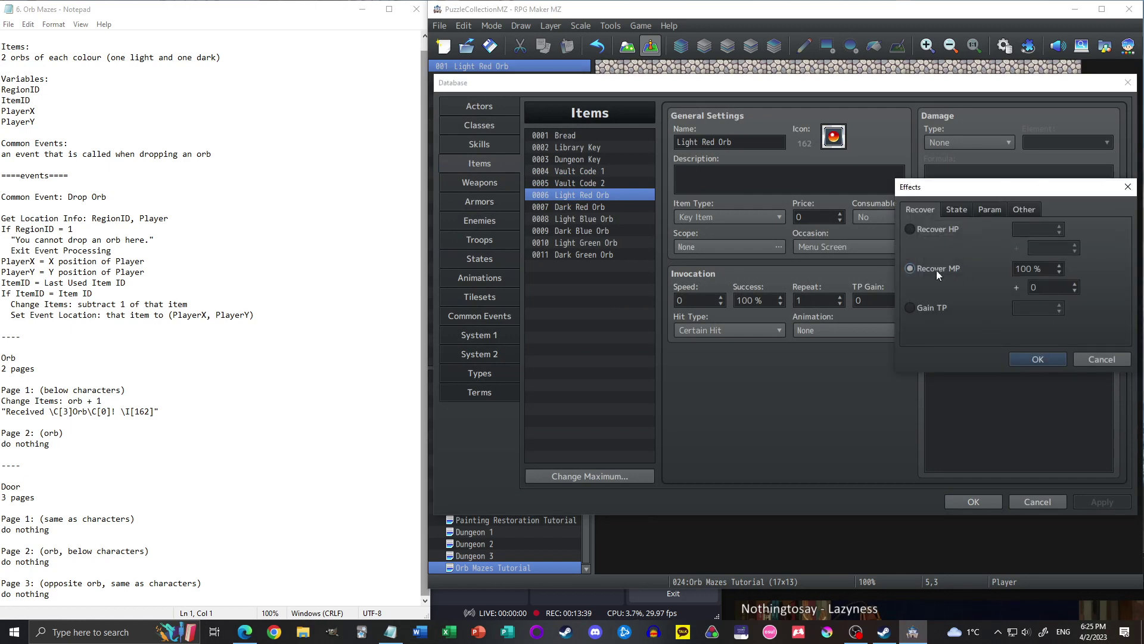
left_click(957, 210)
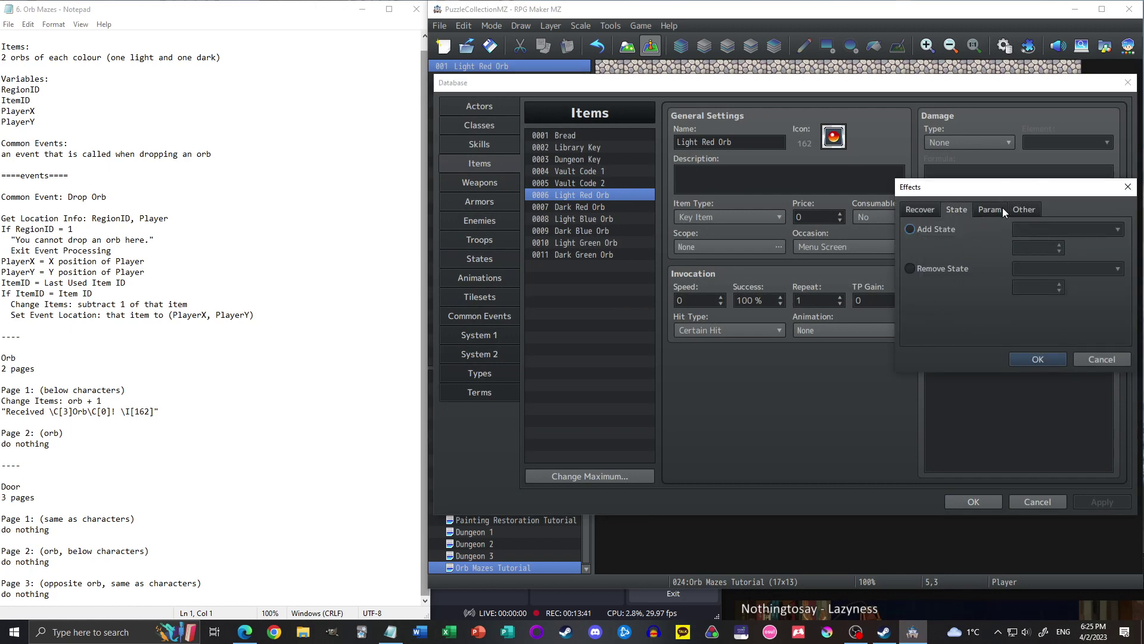
left_click(1002, 208)
left_click(1021, 210)
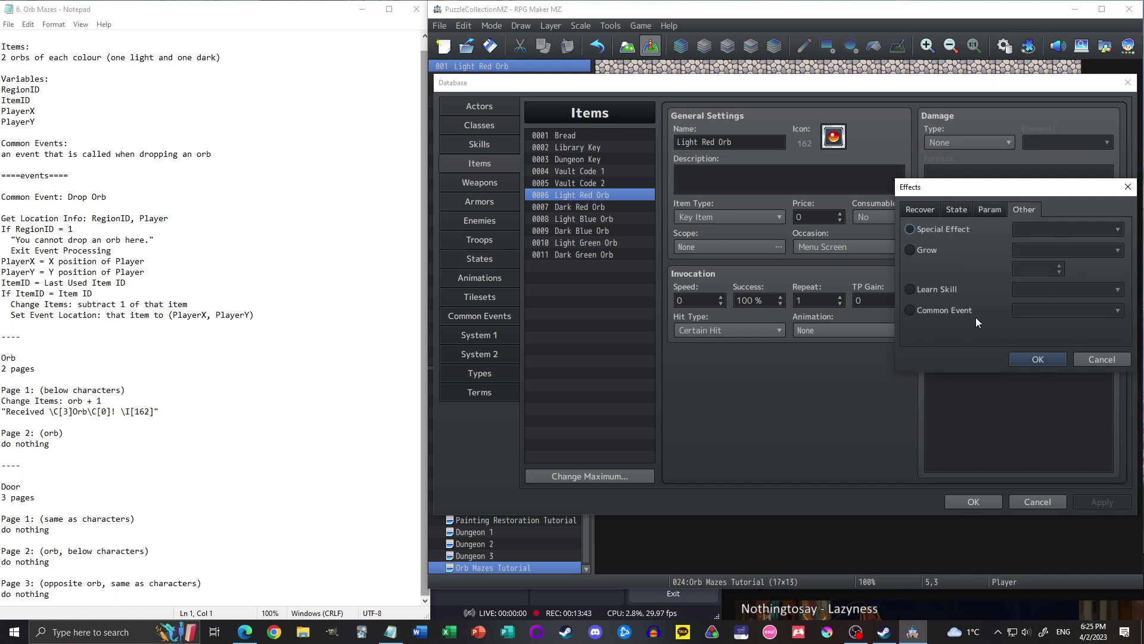
left_click(914, 313)
left_click(1030, 312)
left_click(1042, 410)
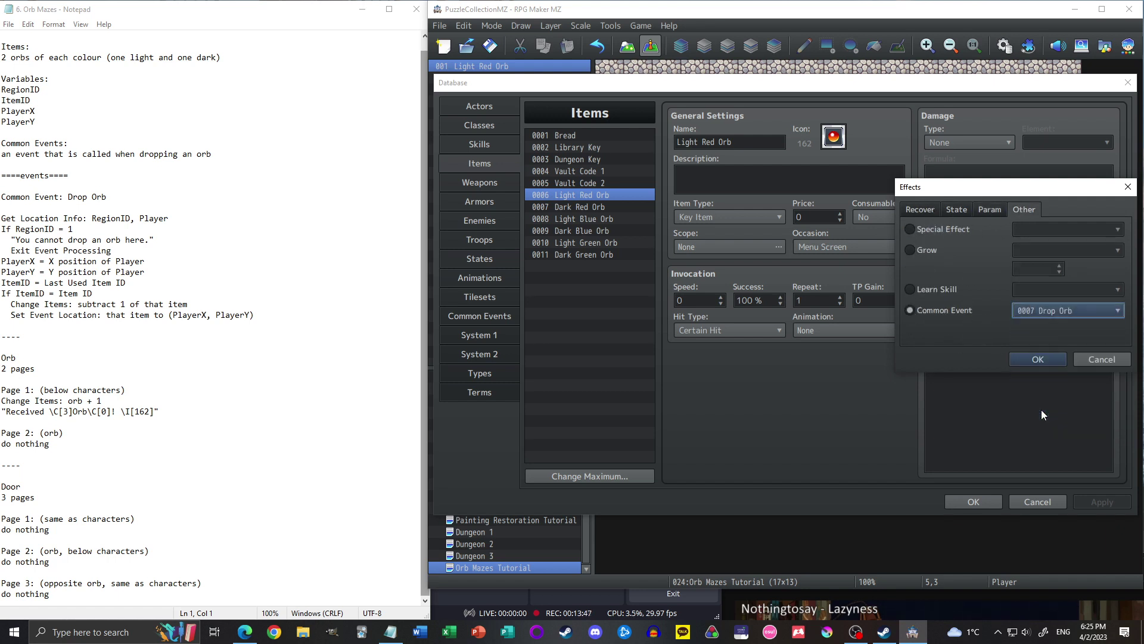
left_click(1038, 359)
- Delete the duplicate Drop Orb effect from the Light Red Orb item and apply the change
key("Delete")
left_click(1016, 255)
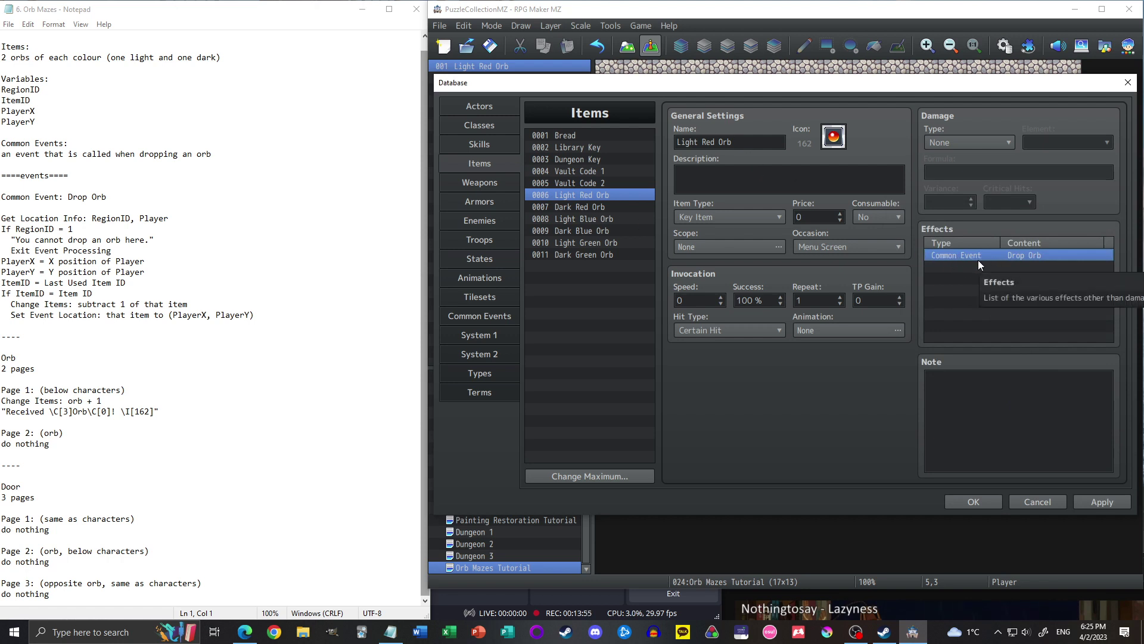
key("Return")
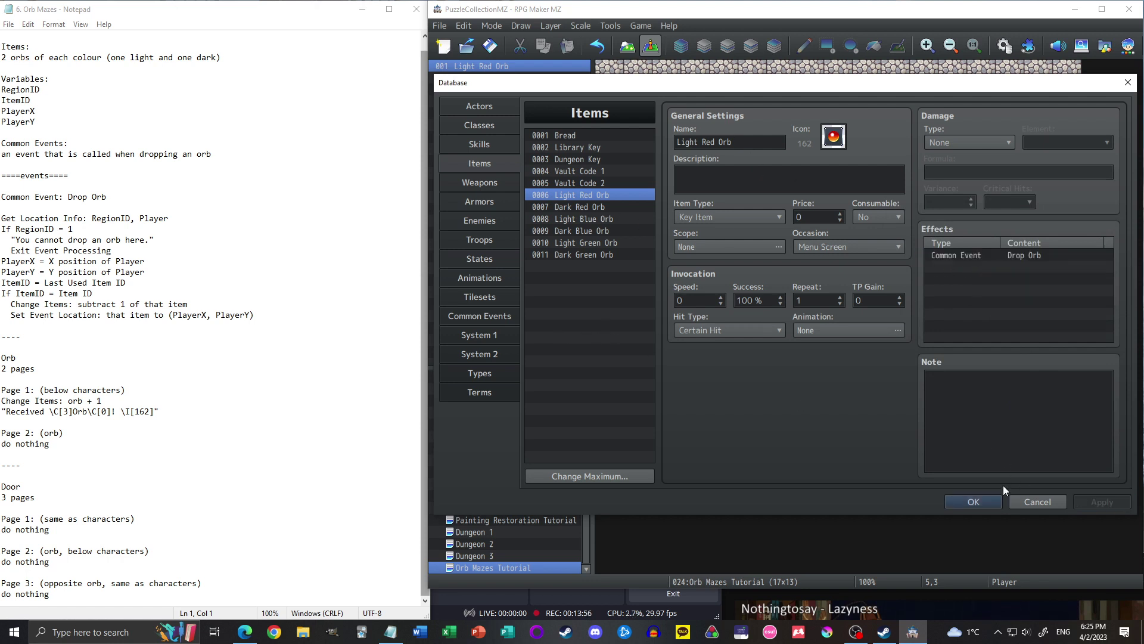
- Review the Drop Orb common event's ItemID branches, with their Change Items and Set Event Location commands
left_click(480, 317)
left_click(578, 207)
scroll(757, 348, "down", 2)
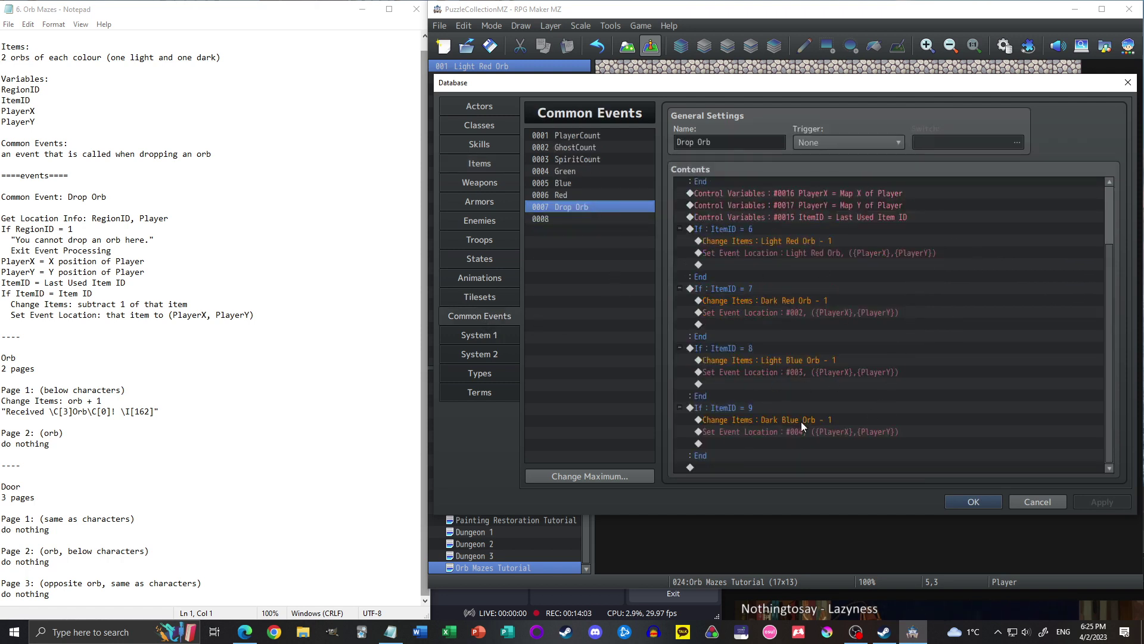
left_click(823, 243)
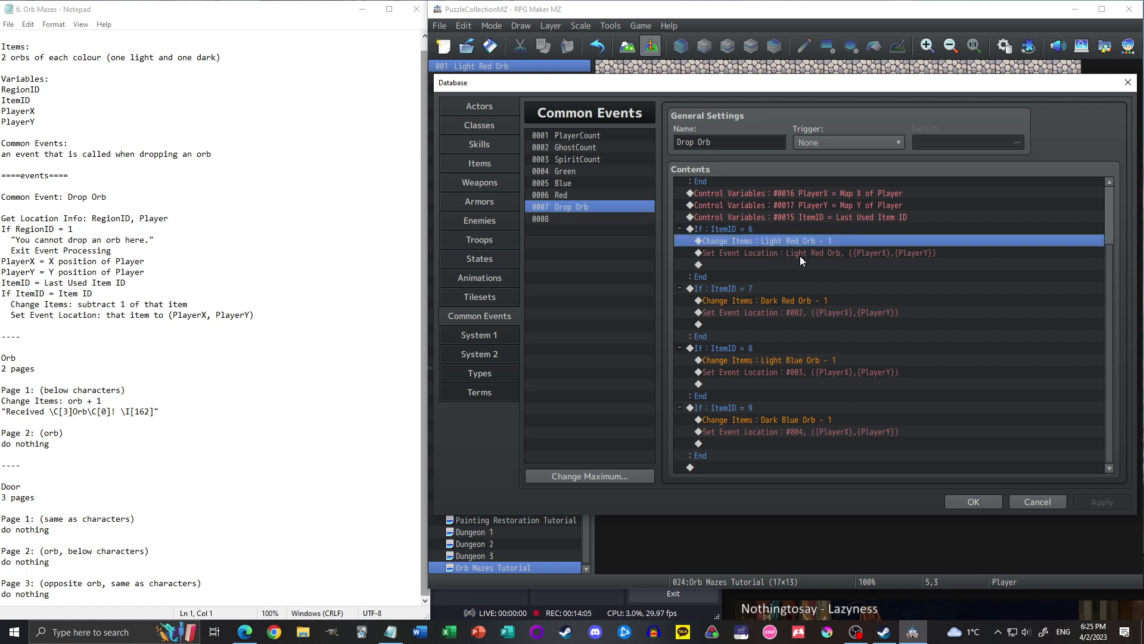
left_click(787, 301)
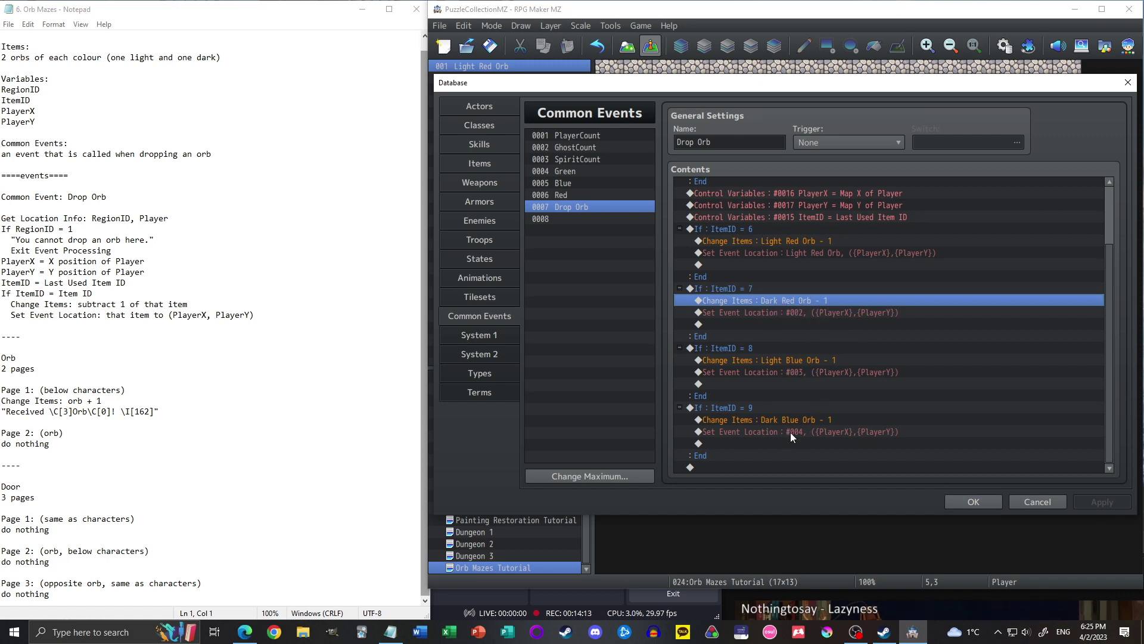
- Remove the unnamed common event 0008 by setting the maximum to 7, and save the database
left_click(578, 216)
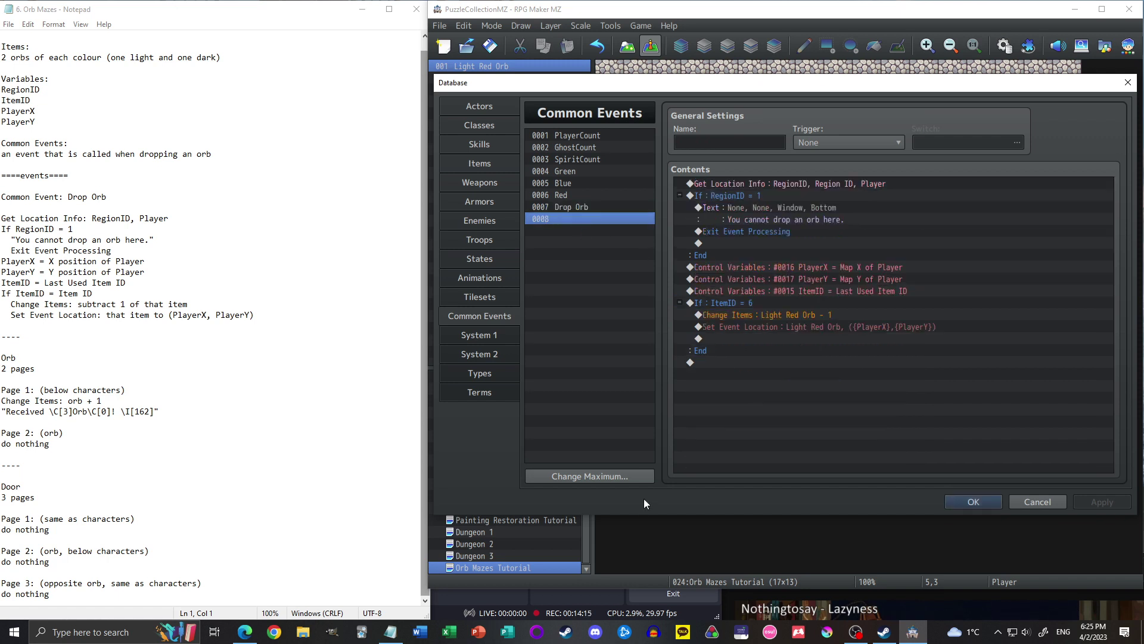
left_click(630, 477)
type("7")
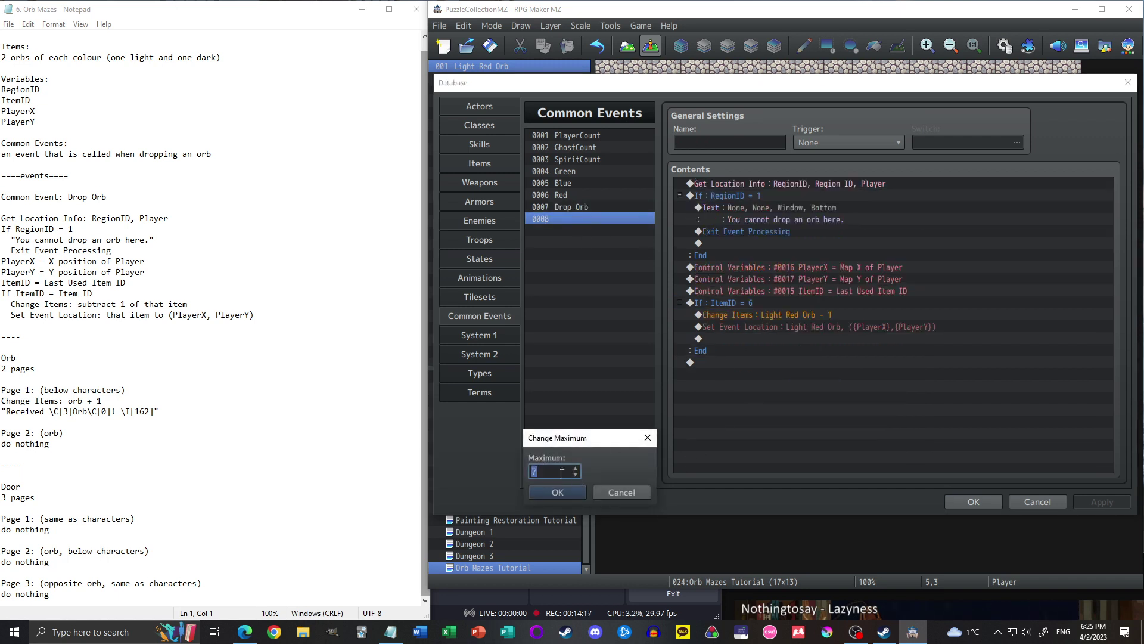
left_click(560, 491)
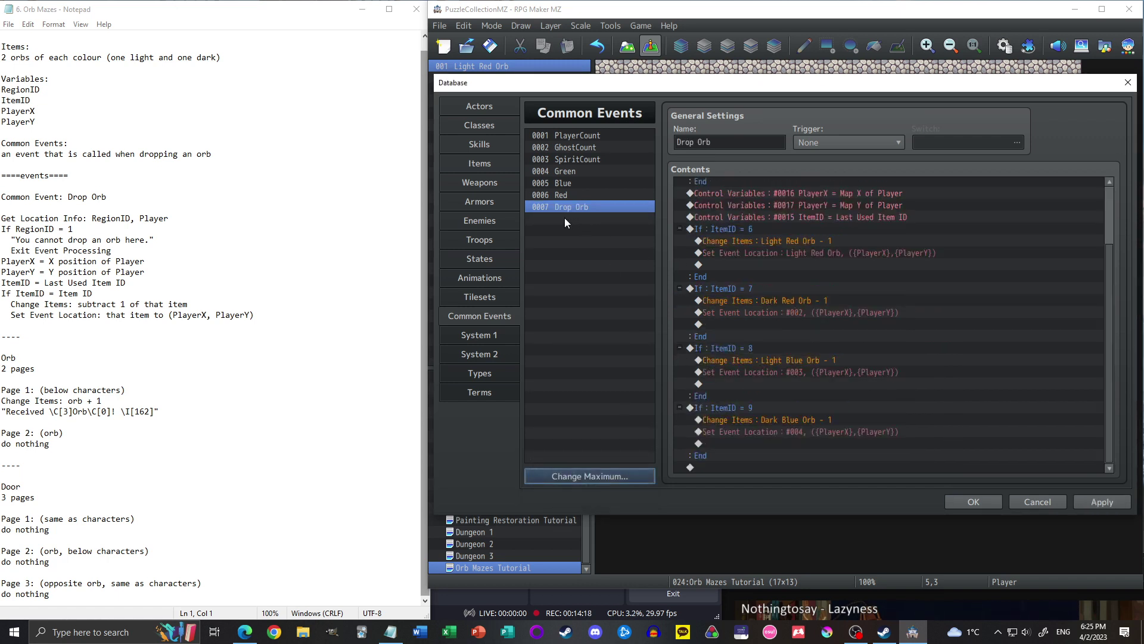
left_click(1076, 501)
left_click(978, 503)
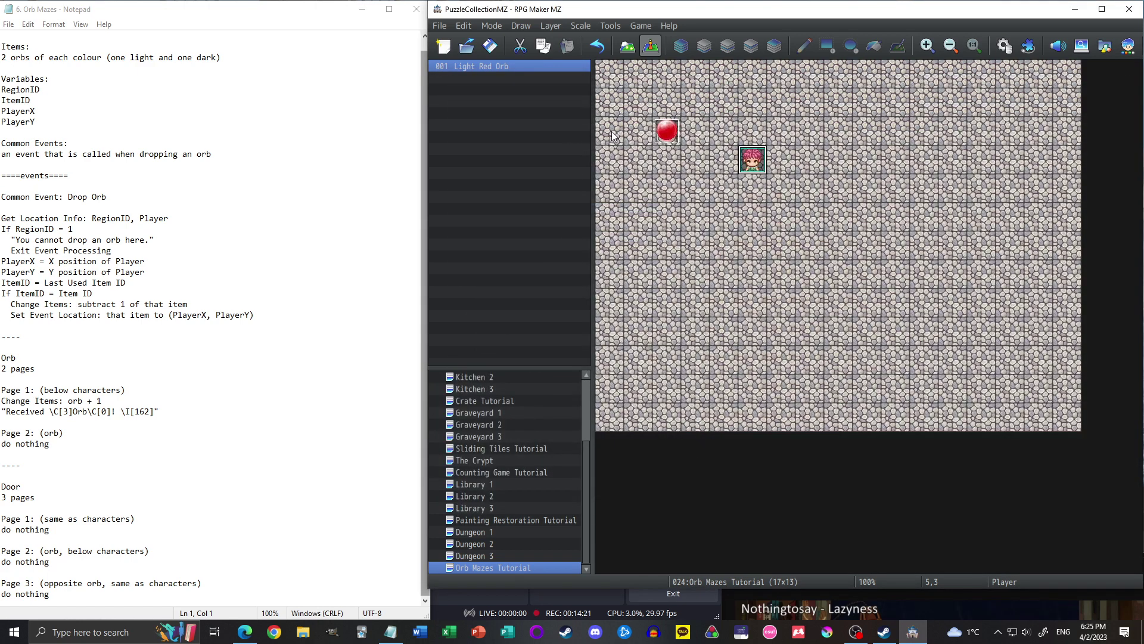
- Duplicate the Light Red Orb event onto tile 2,3, directly below the original
left_click(671, 134)
key("ctrl+c")
left_click(670, 158)
key("ctrl+v")
- Rename the copied event Dark Red Orb and give its first page the darkest of the three red orb images in !Other1
double_click(674, 160)
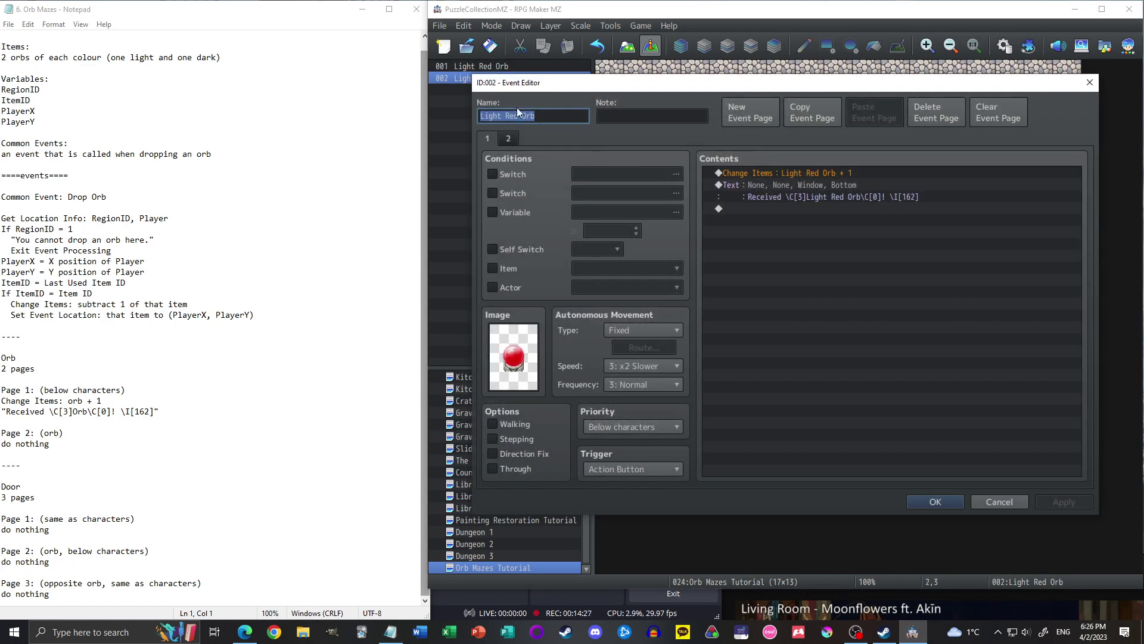
left_click(504, 117)
key("BackSpace")
key("BackSpace")
key("BackSpace")
key("BackSpace")
key("BackSpace")
type("Dark")
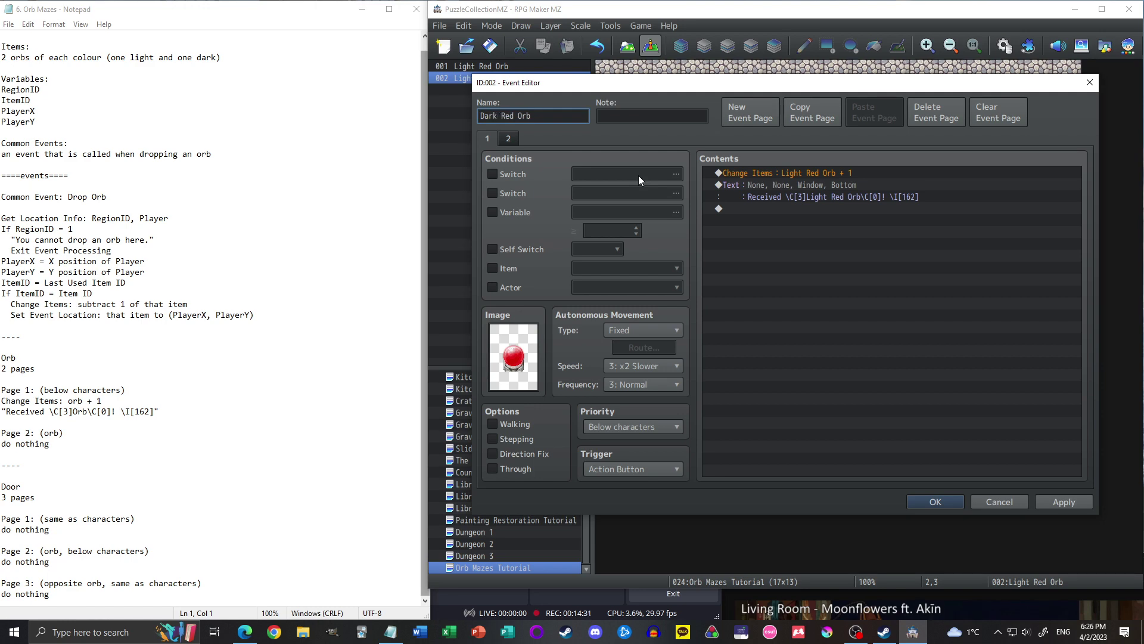
double_click(513, 356)
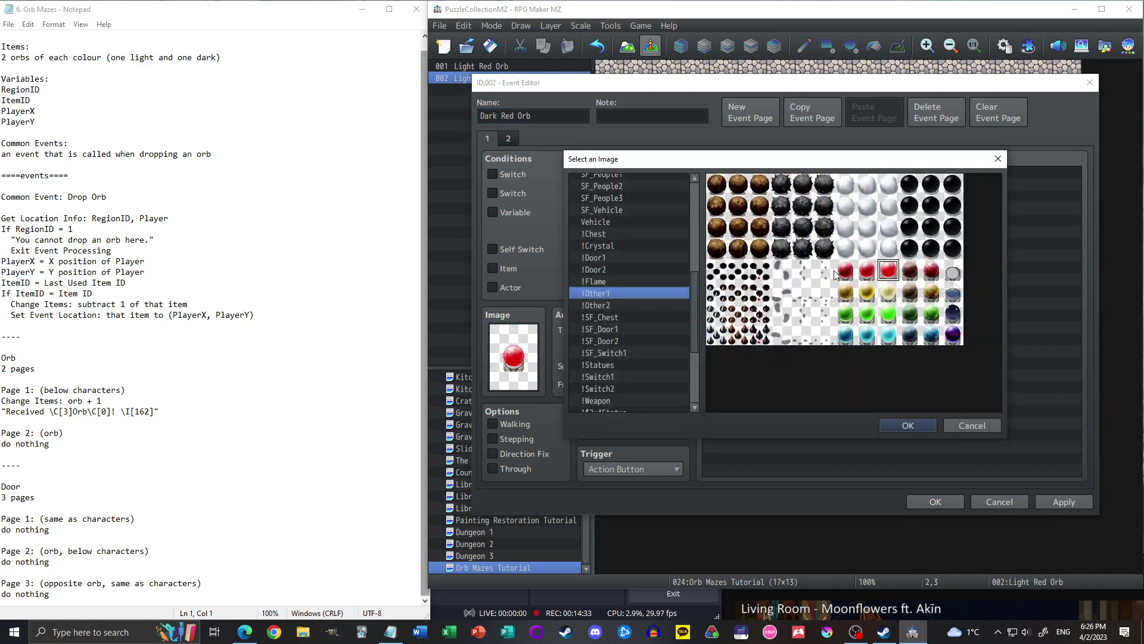
double_click(847, 276)
- Set the Change Items command on page 1 of the Dark Red Orb event to increase 0007 Dark Red Orb by 1
double_click(796, 172)
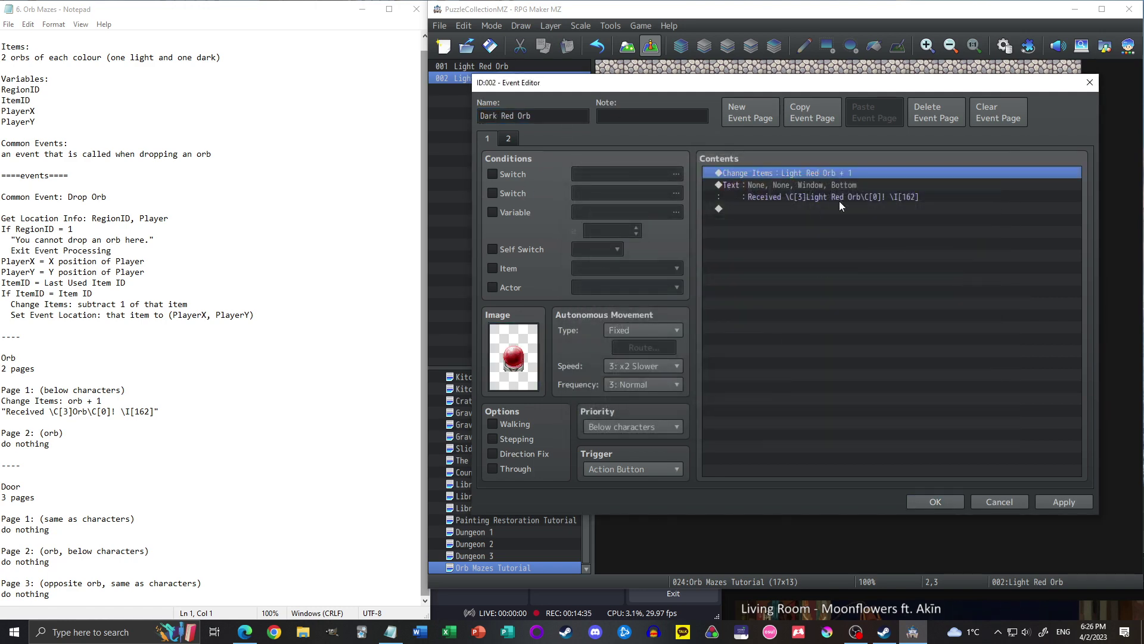
left_click(902, 267)
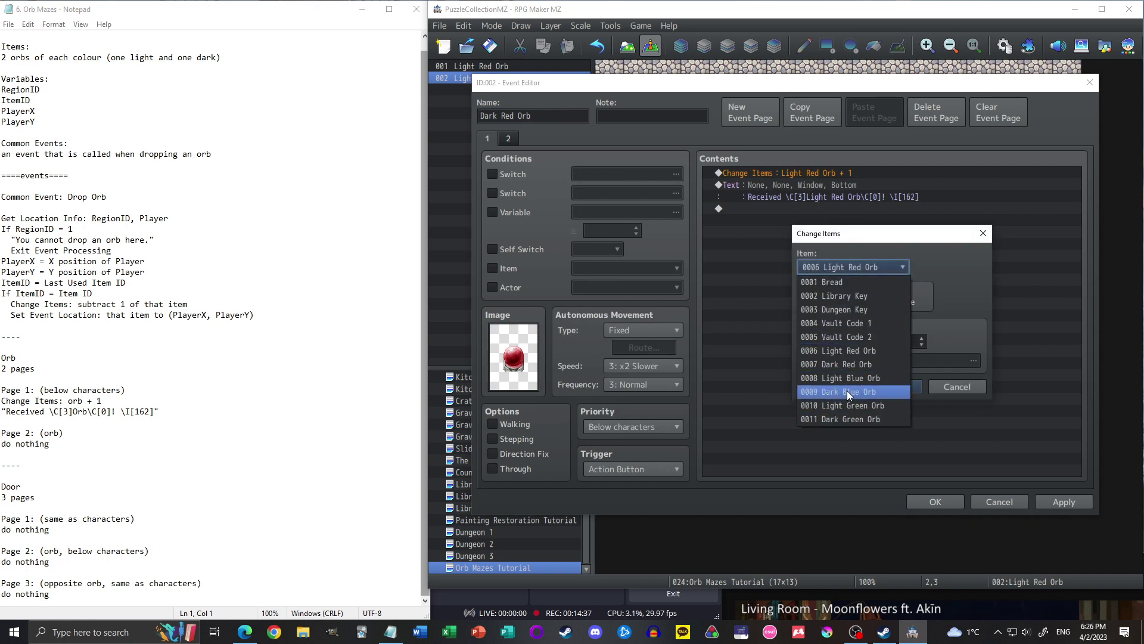
left_click(861, 365)
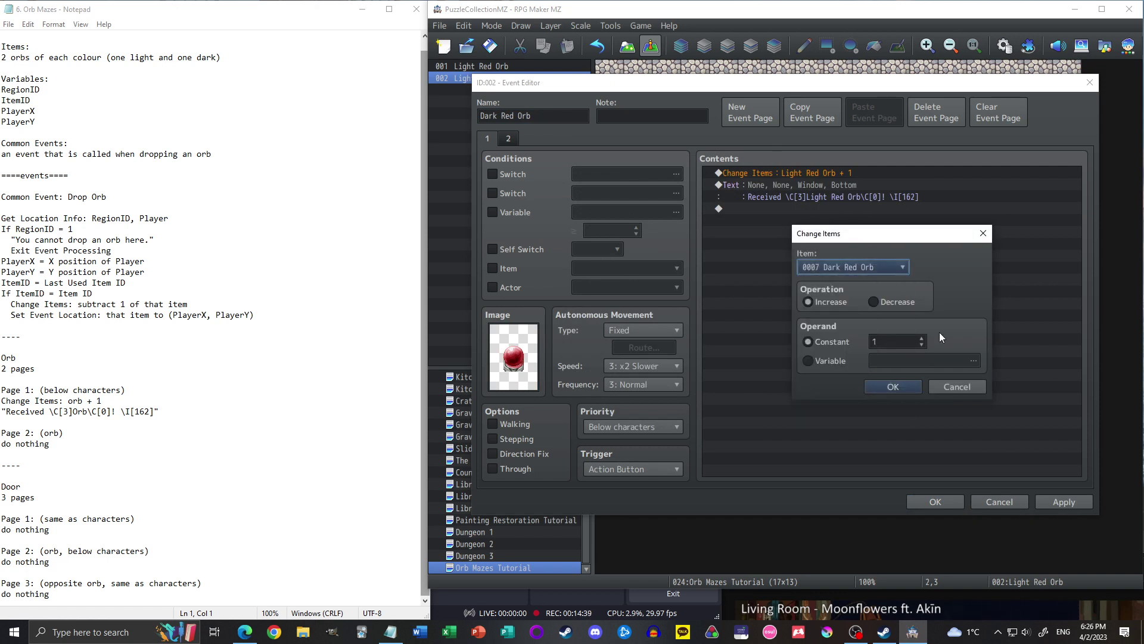
left_click(894, 387)
- Change the Show Text message on page 1 of the Dark Red Orb event to "Received \C[3]Dark Red Orb\C[0]! \I[162]" and apply it
double_click(824, 206)
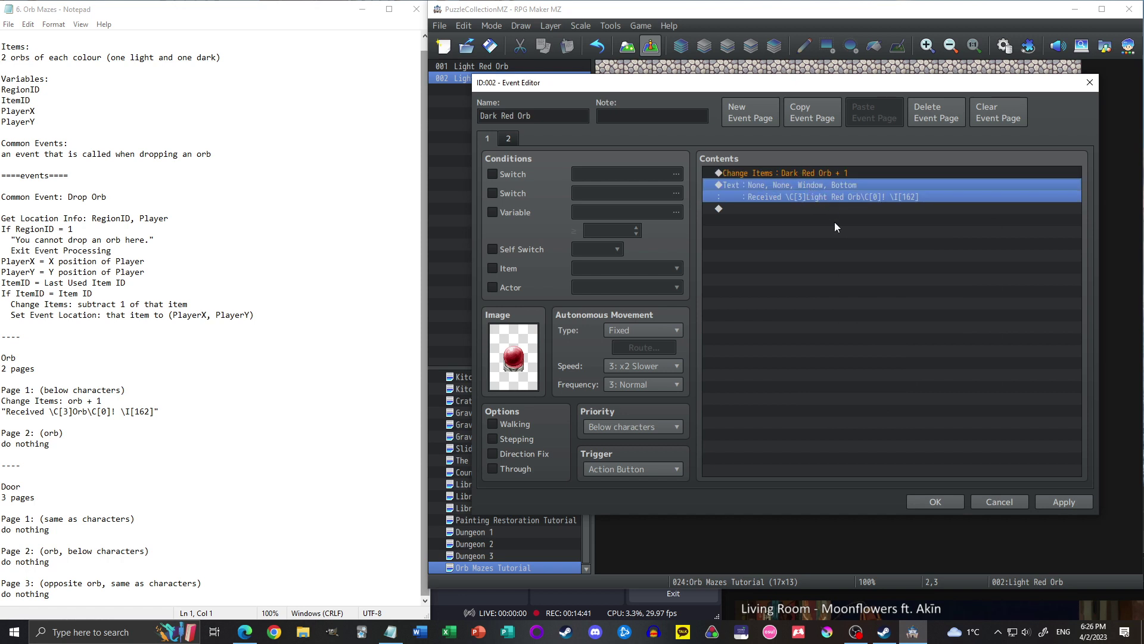
key("shift+Right")
key("shift+Right")
key("shift+Right")
key("shift+Right")
key("shift+Right")
type("Dar")
type("h")
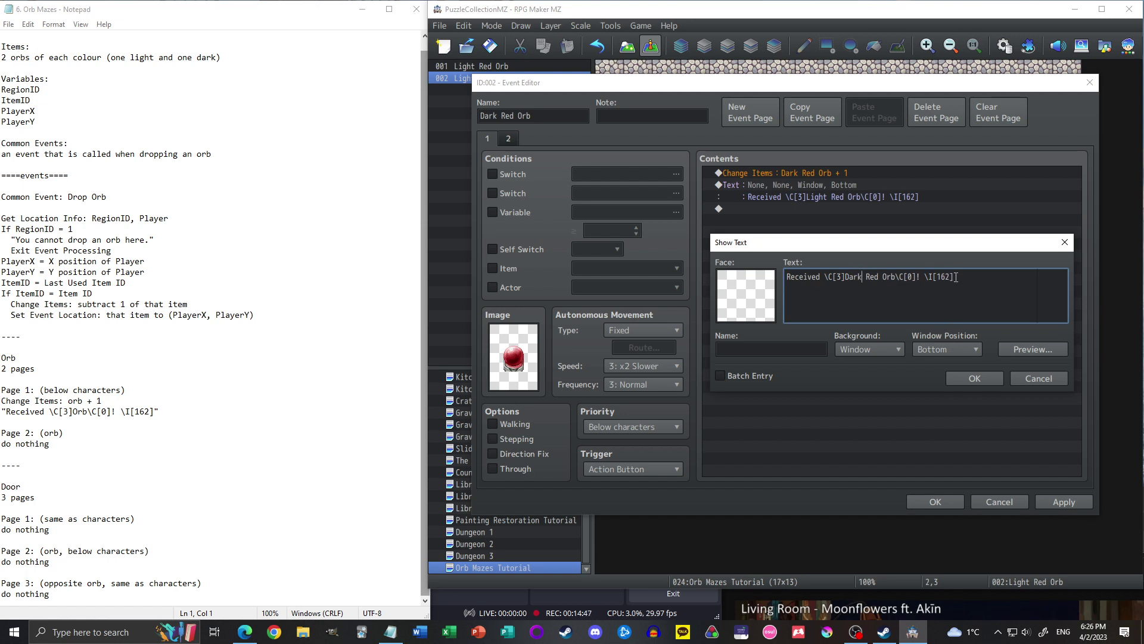
left_click(974, 378)
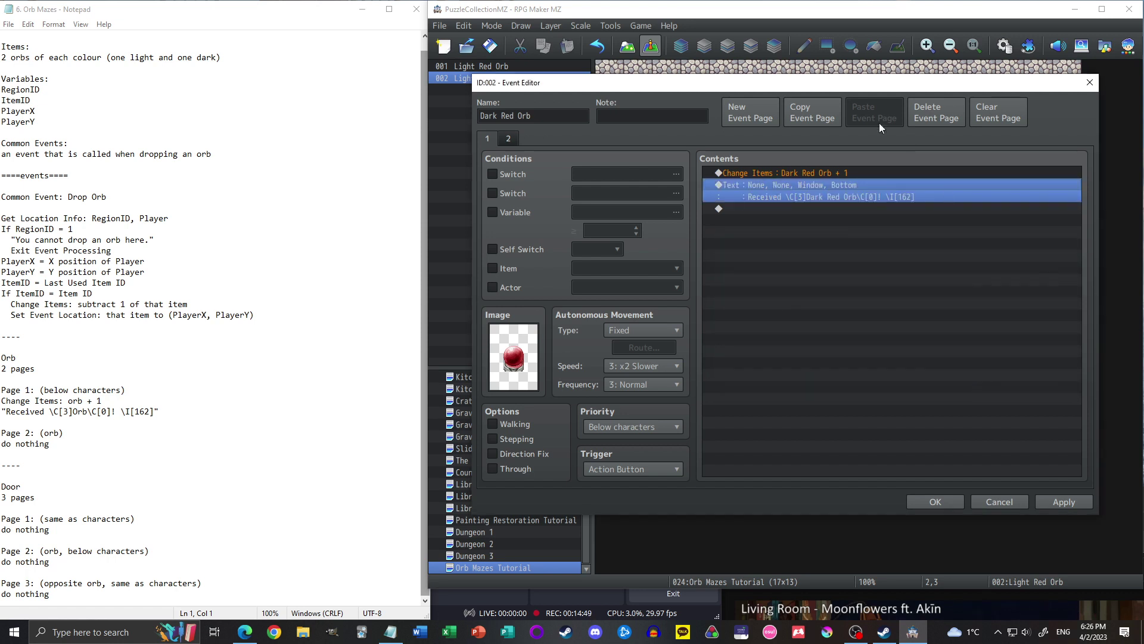
left_click(1064, 501)
- Set the item condition on page 2 of the Dark Red Orb event to 0007 Dark Red Orb, and save the event
left_click(509, 140)
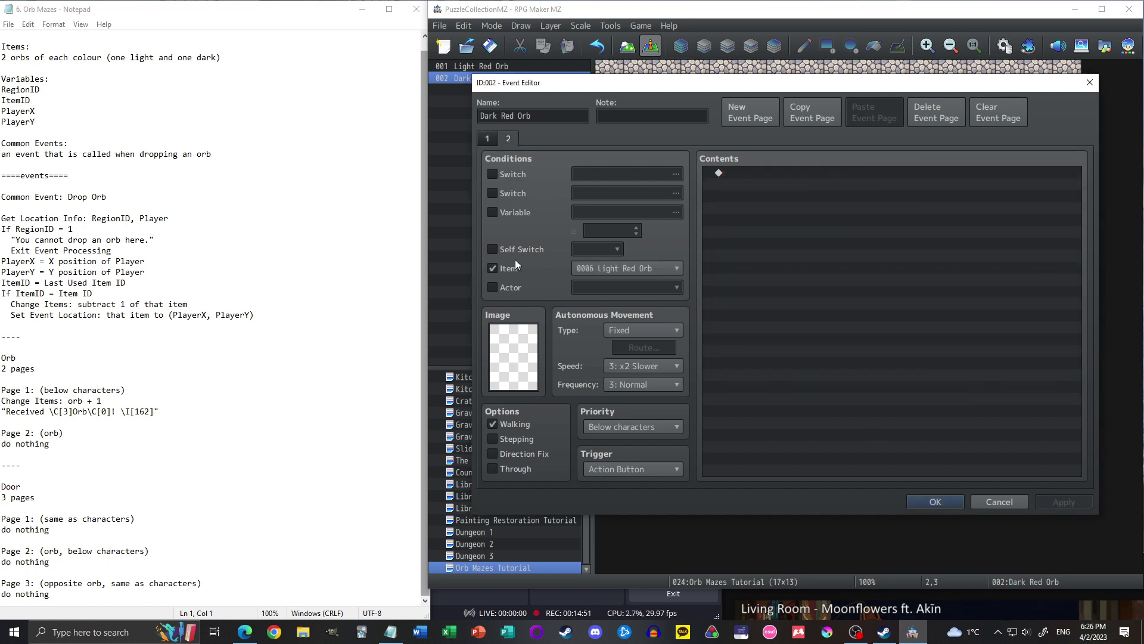
left_click(606, 268)
left_click(627, 369)
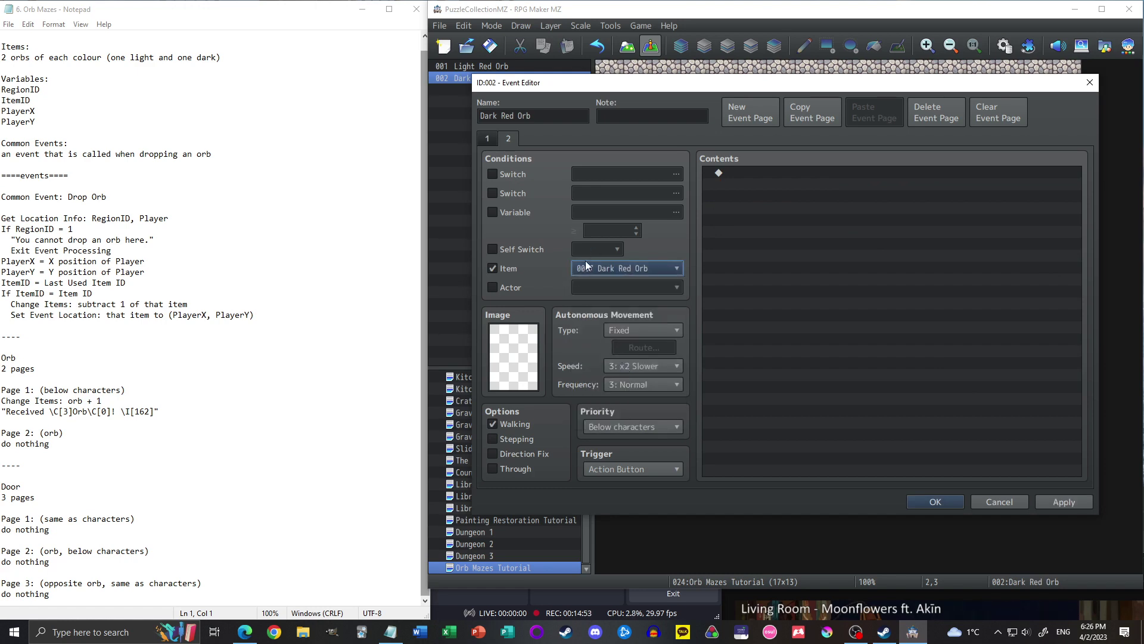
left_click(935, 501)
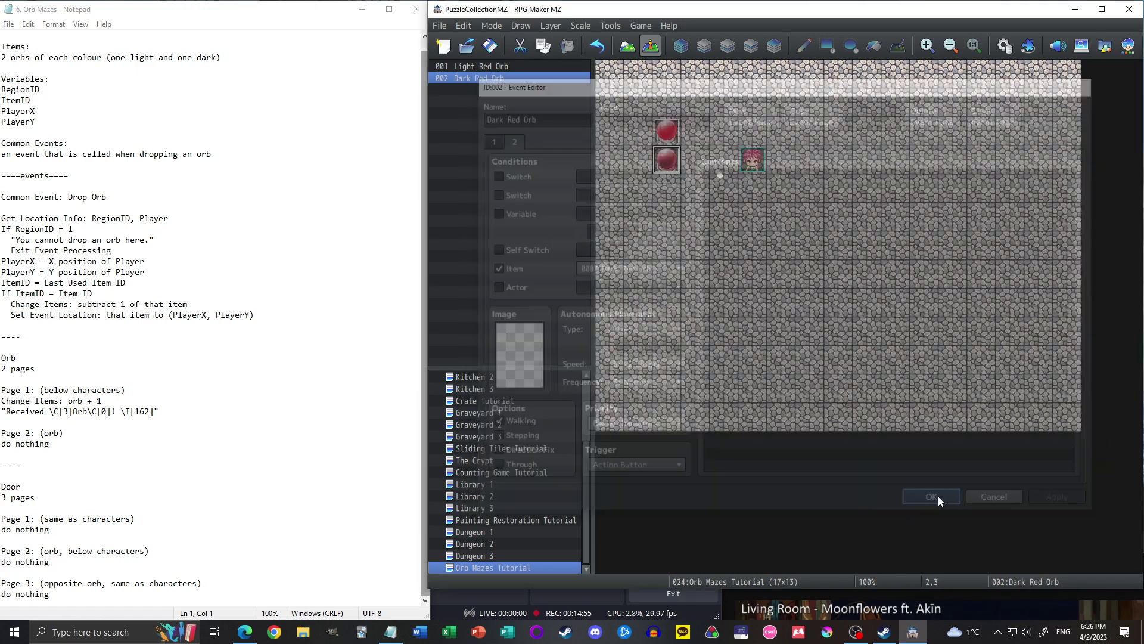
- Duplicate the Light Red Orb event onto tile 2,4 below the Dark Red Orb, and rename the copy Light Blue Orb
left_click(667, 137)
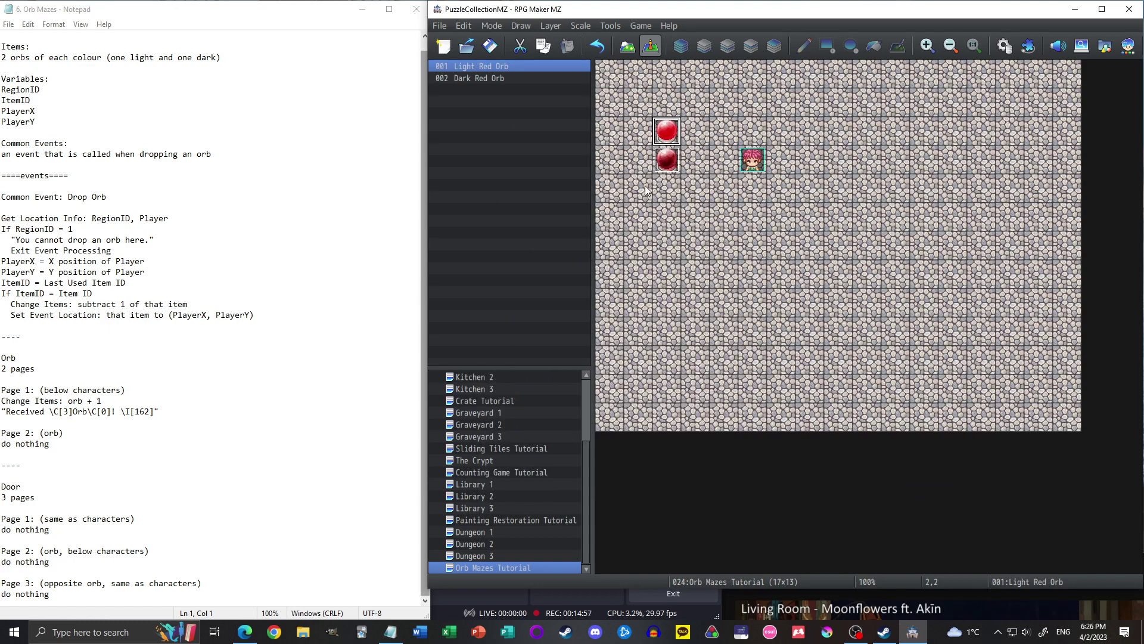
left_click(667, 188)
key("ctrl+v")
double_click(668, 188)
left_click(504, 116)
key("shift+Right")
key("shift+Right")
key("shift+Right")
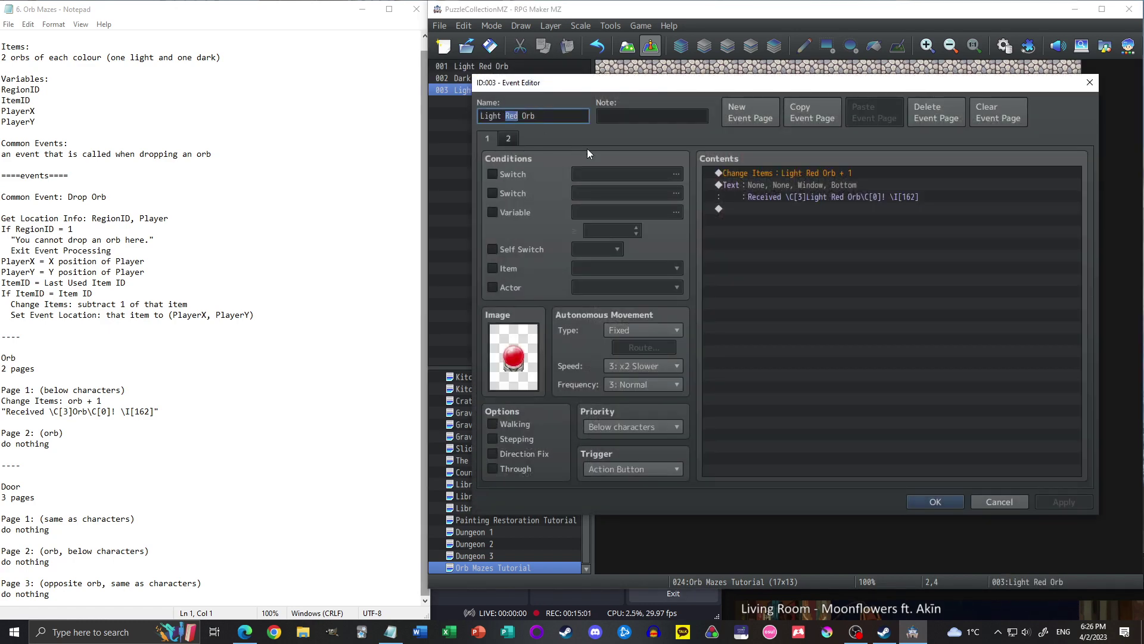
type("Blue")
- Give page 1 of the Light Blue Orb event the light cyan orb image and set its Change Items command to 0008 Light Blue Orb
left_click(511, 353)
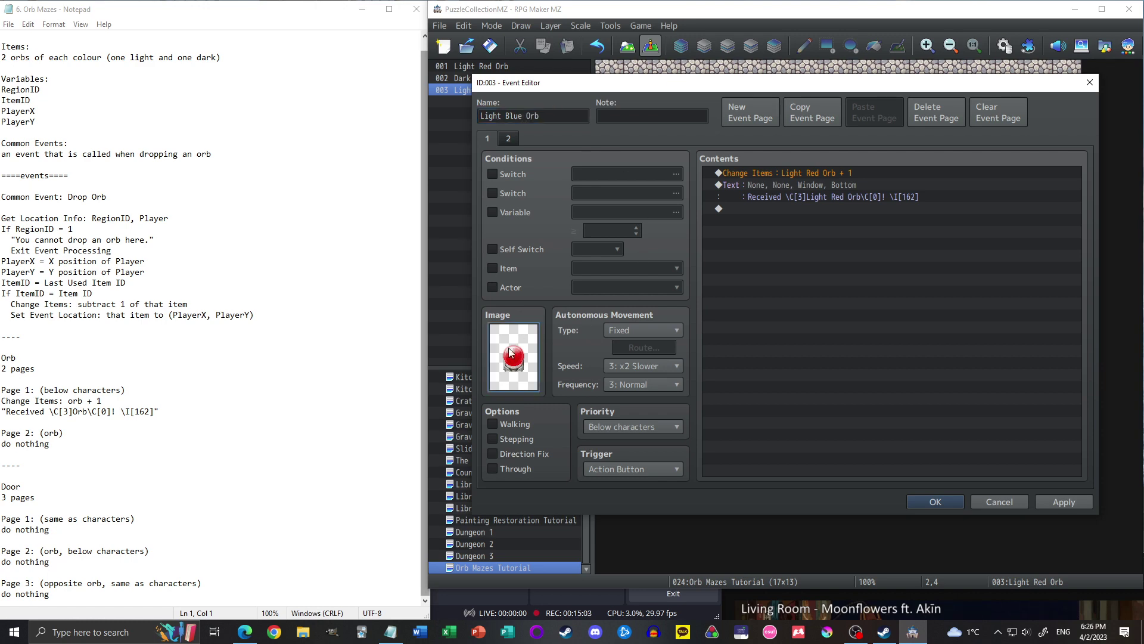
left_click(886, 333)
left_click(897, 427)
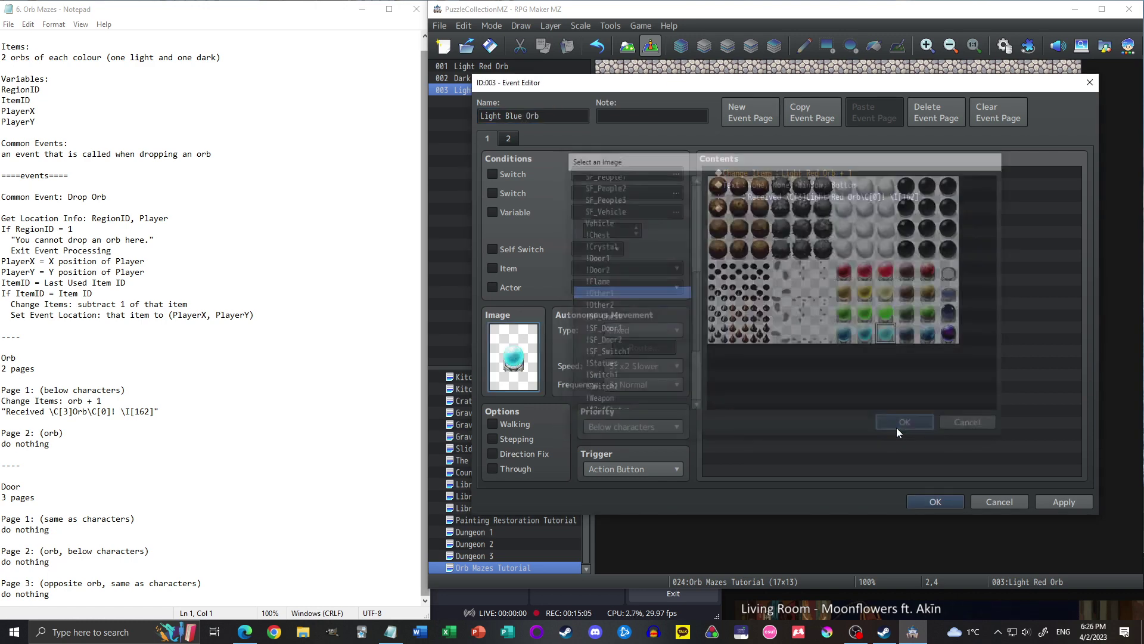
double_click(773, 173)
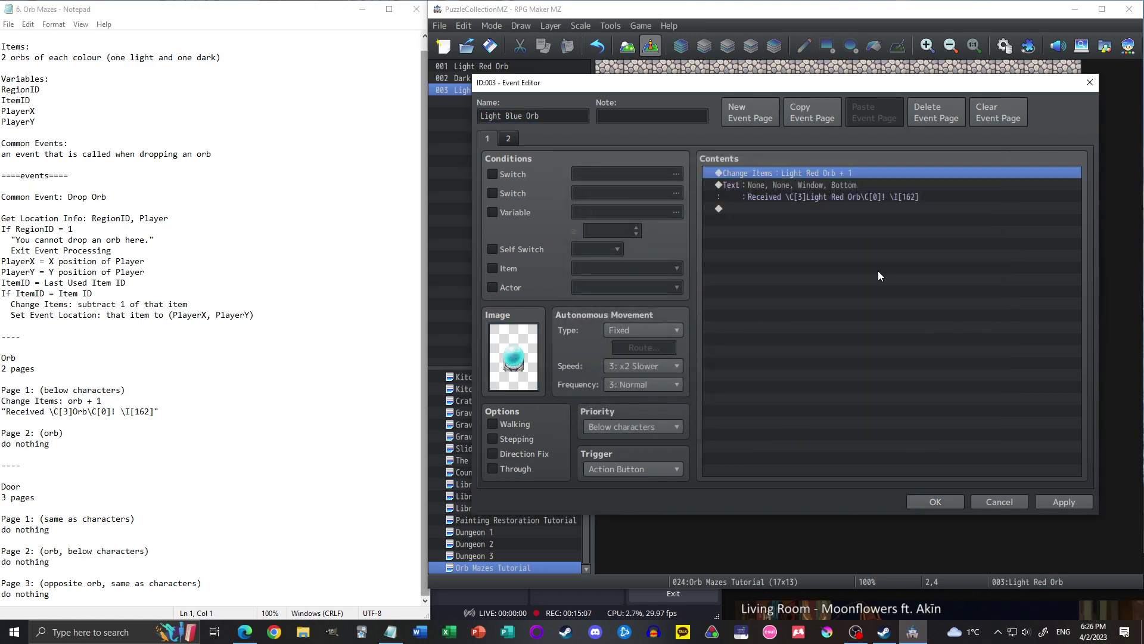
left_click(882, 270)
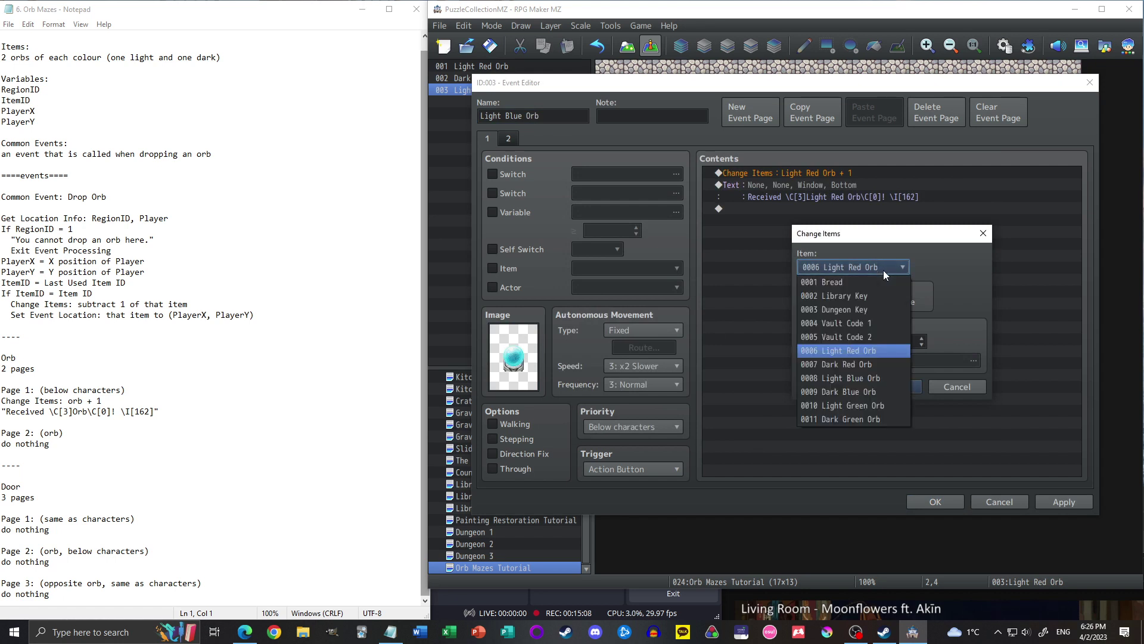
left_click(854, 377)
left_click(892, 386)
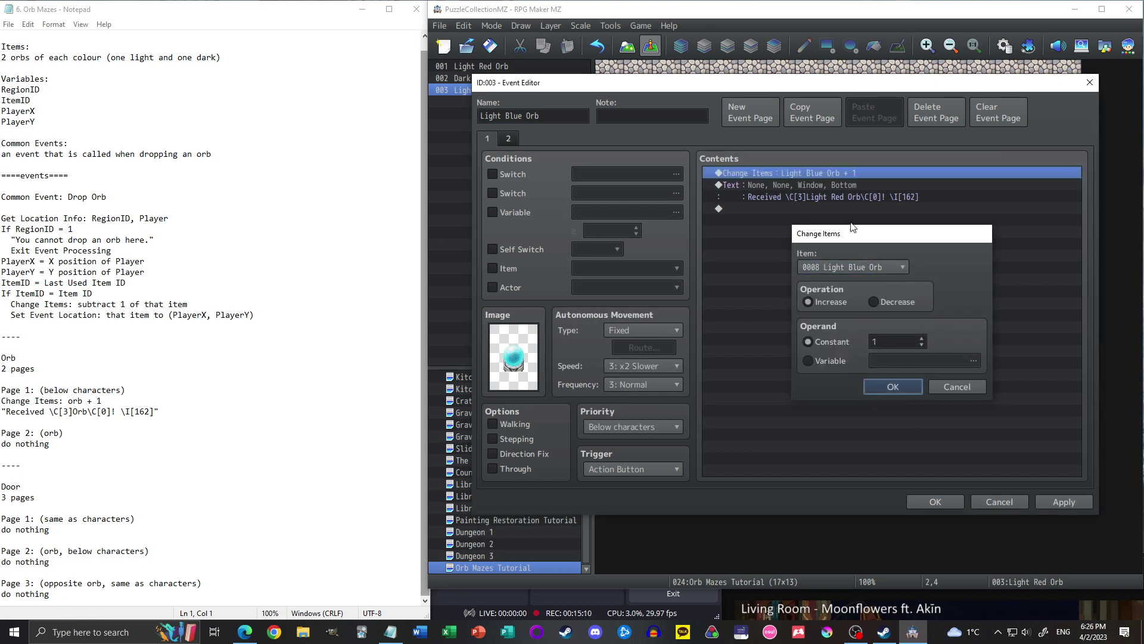
- Change the Light Blue Orb message to "Received \C[3]Light Blue Orb\C[0]! \I[165]", preview it, and apply the event changes
double_click(831, 187)
double_click(877, 277)
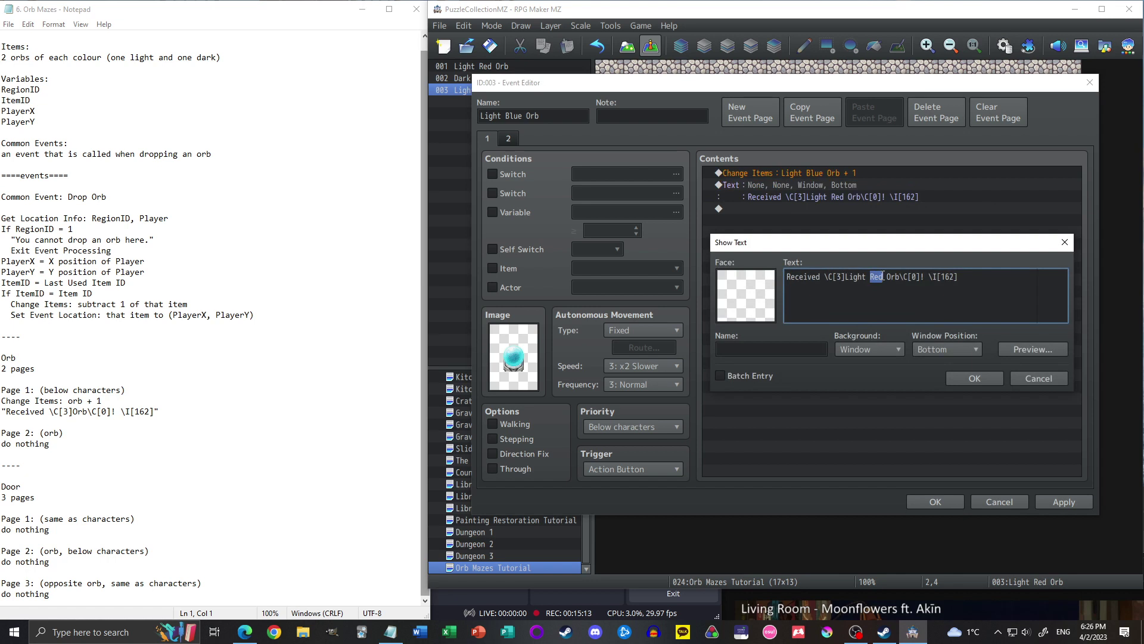
type("Blue")
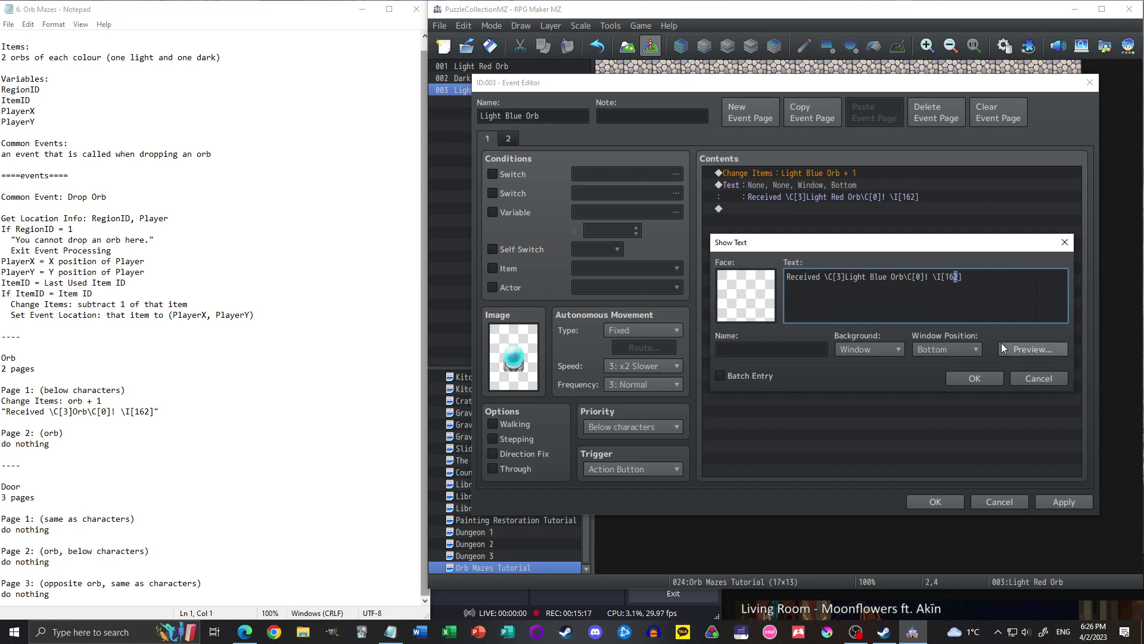
left_click(1029, 348)
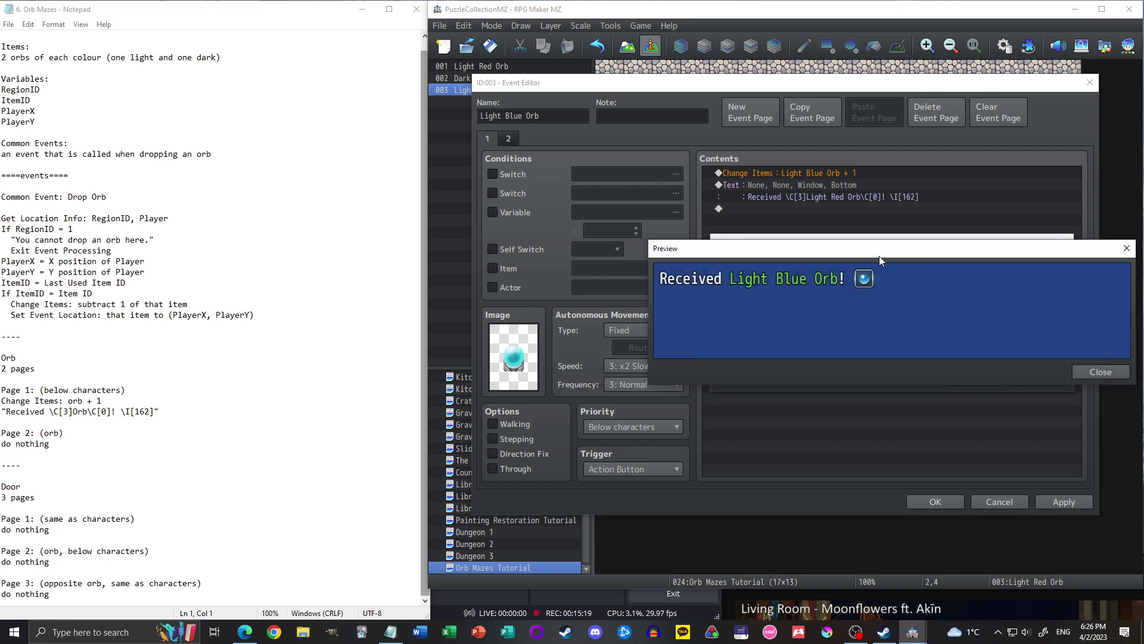
left_click(1101, 371)
left_click(960, 384)
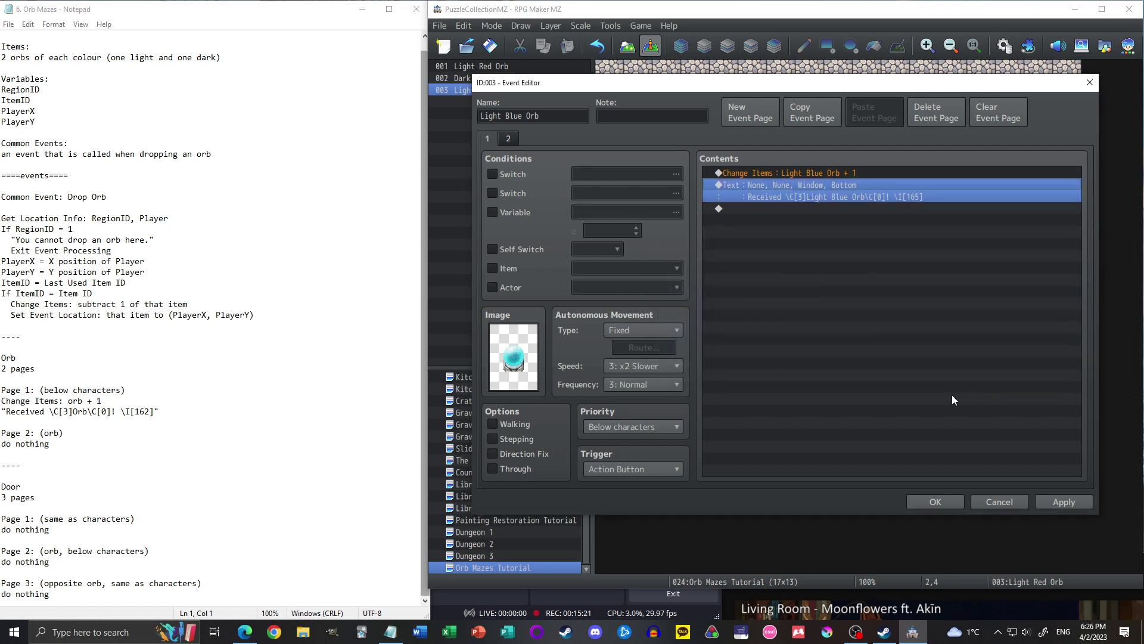
left_click(1062, 502)
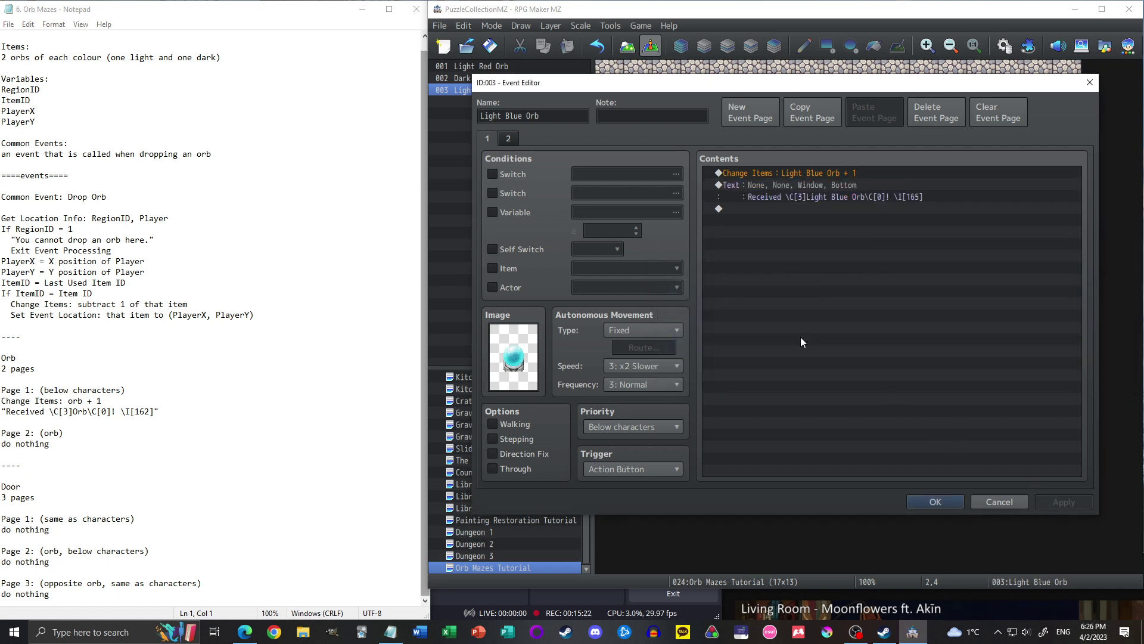
- Set the item condition on page 2 of the Light Blue Orb event to 0008 Light Blue Orb, and save the event
left_click(509, 138)
left_click(662, 269)
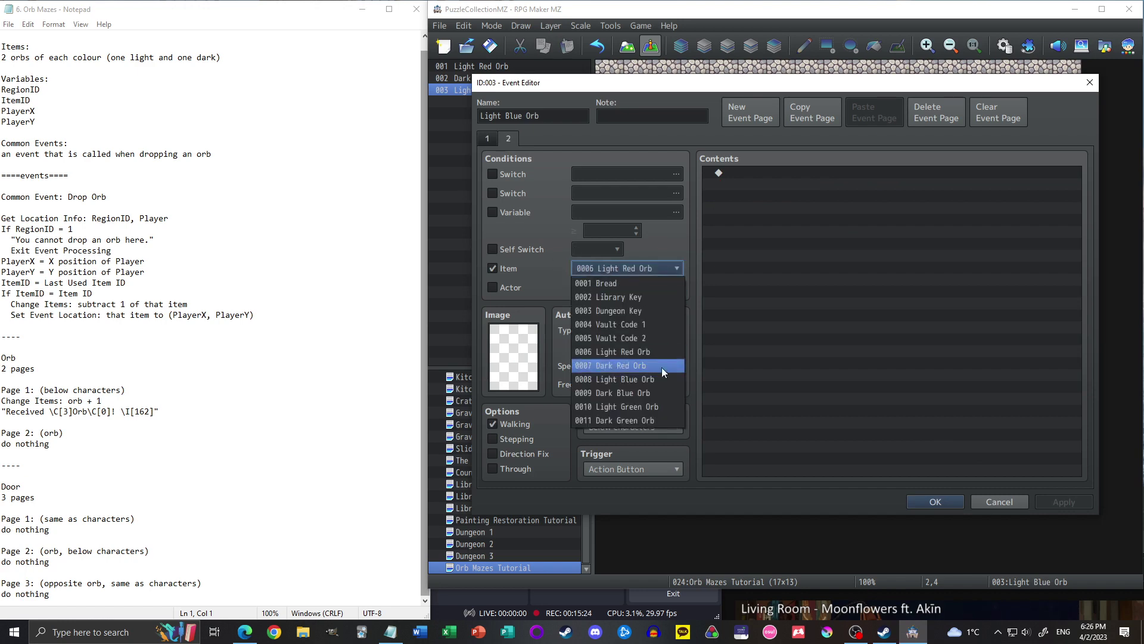
left_click(634, 381)
left_click(918, 499)
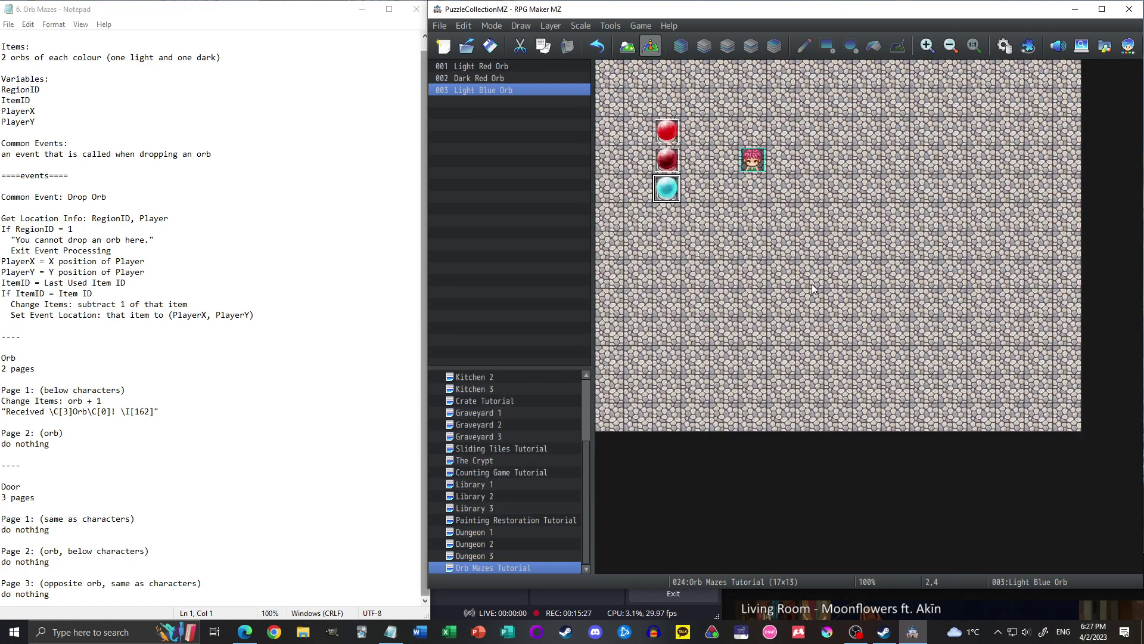
- Duplicate the Light Blue Orb event onto tile 2,5, directly below the original, and rename the copy Dark Blue Orb
left_click(667, 226)
key("ctrl+v")
double_click(667, 224)
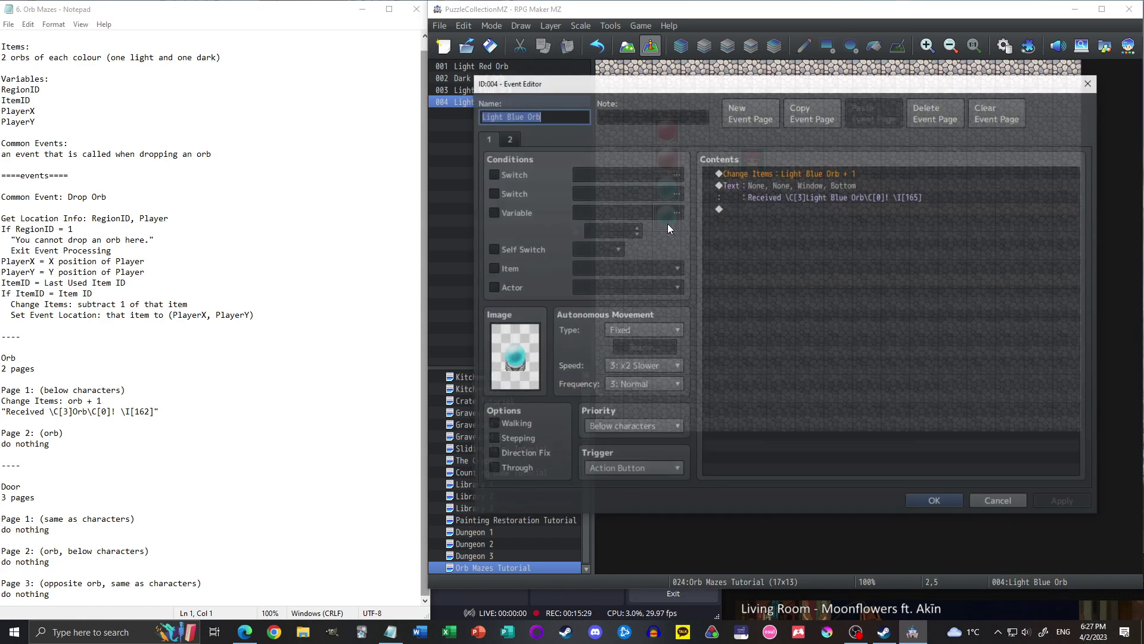
left_click(501, 114)
key("BackSpace")
key("BackSpace")
key("BackSpace")
key("BackSpace")
key("BackSpace")
type("Dark")
- Give page 1 of the Dark Blue Orb event the dark blue orb image and set its Change Items command to 0009 Dark Blue Orb
double_click(513, 356)
double_click(849, 336)
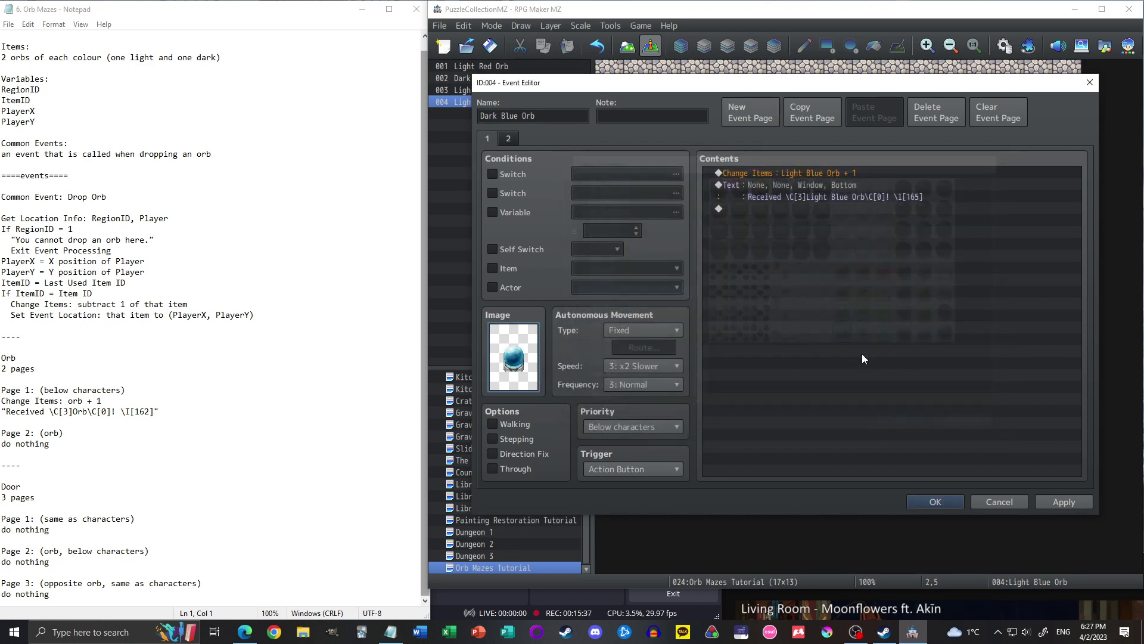
double_click(814, 175)
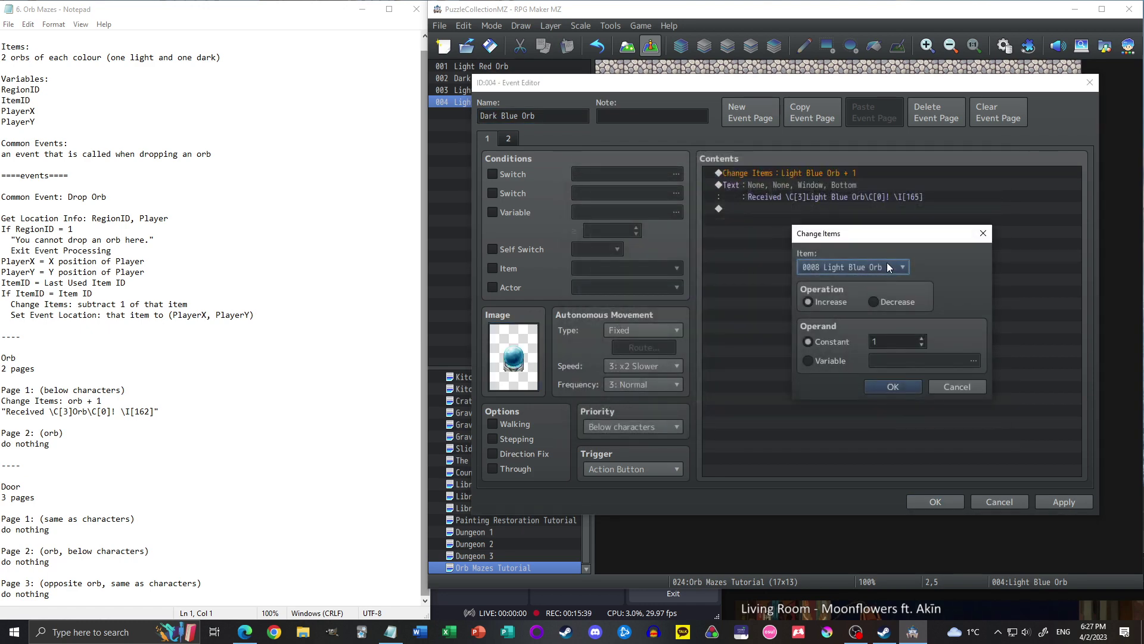
left_click(888, 266)
left_click(845, 391)
left_click(895, 387)
- Change the Dark Blue Orb event's message to "Received \C[3]Dark Blue Orb\C[0]! \I[165]" and apply it
key("Return")
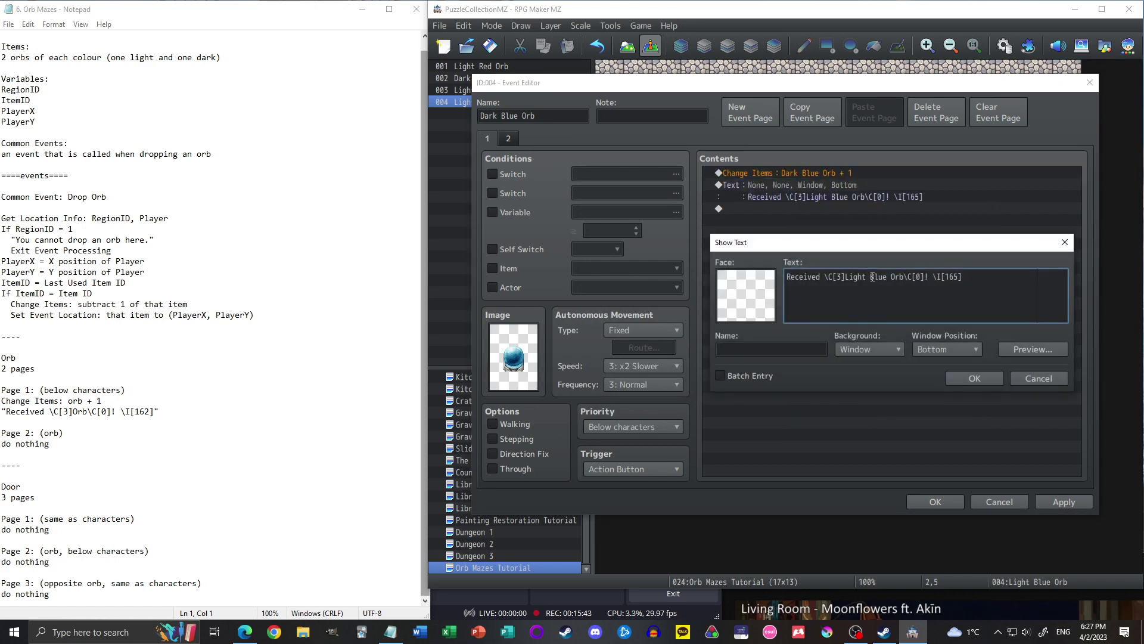
key("BackSpace")
key("BackSpace")
key("BackSpace")
key("BackSpace")
key("BackSpace")
type("Dark")
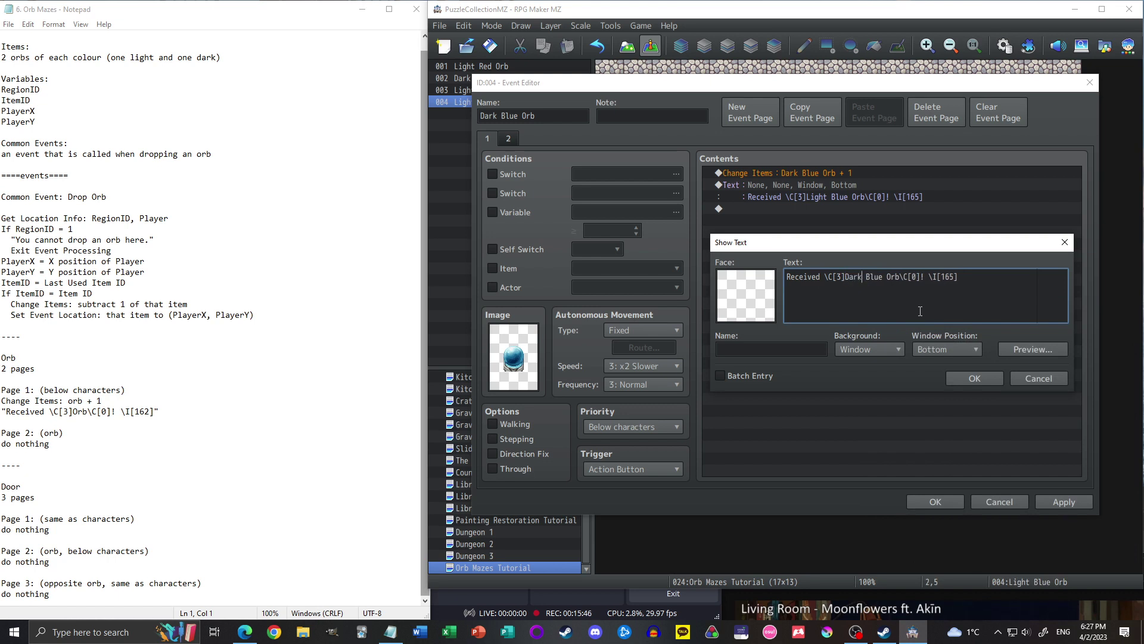
left_click(959, 382)
left_click(1061, 501)
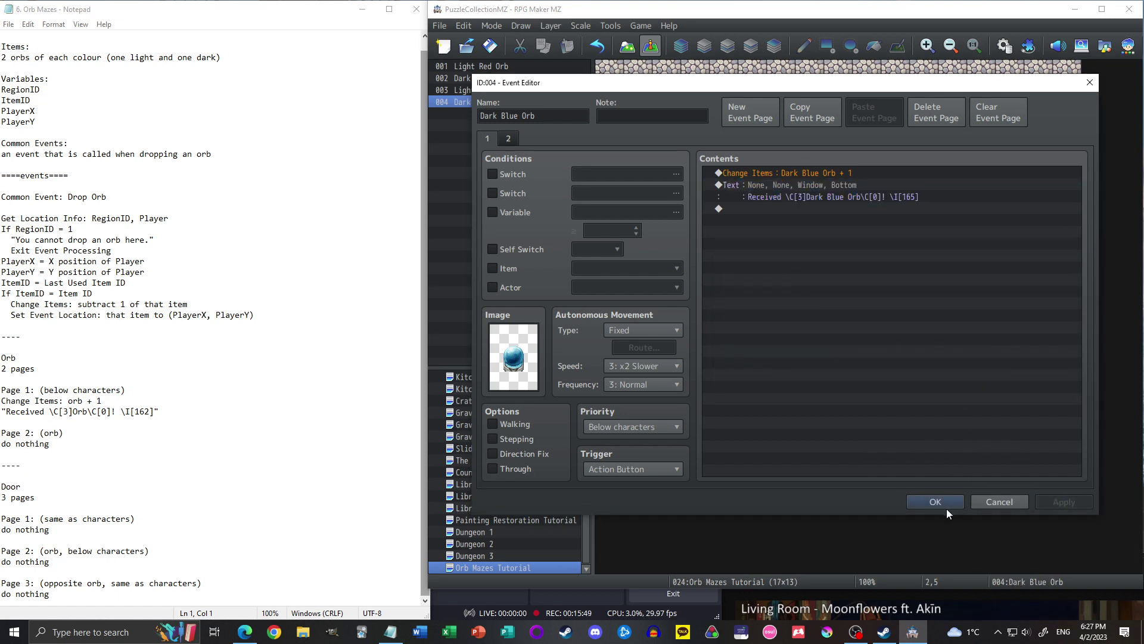
- Set the item condition on page 2 of the Dark Blue Orb event to 0009 Dark Blue Orb, and save the event
left_click(509, 138)
left_click(610, 268)
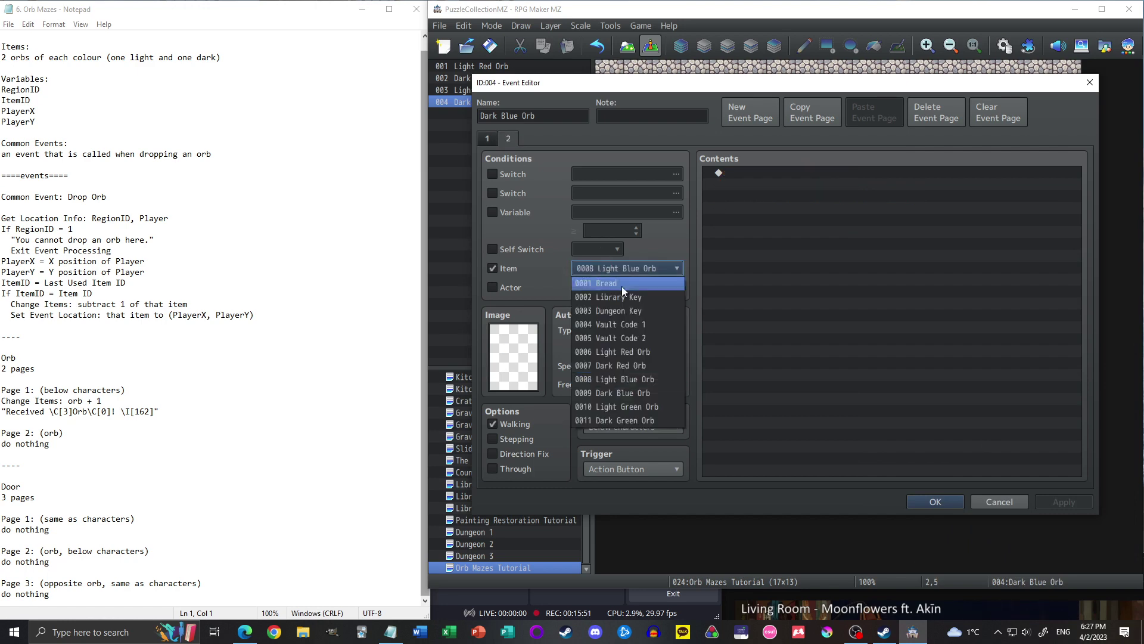
left_click(646, 391)
left_click(935, 501)
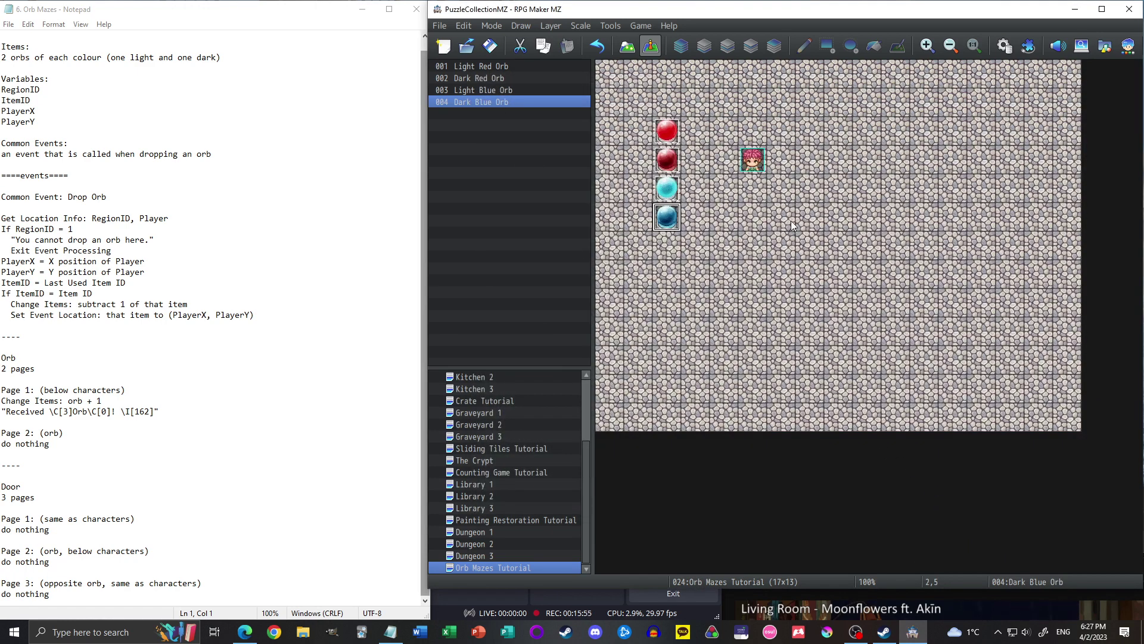
- Save and playtest the project, start a new game, and collect all four orbs from top to bottom
key("ctrl+r")
left_click(763, 314)
key("Return")
key("Up")
key("Left")
key("Left")
key("Left")
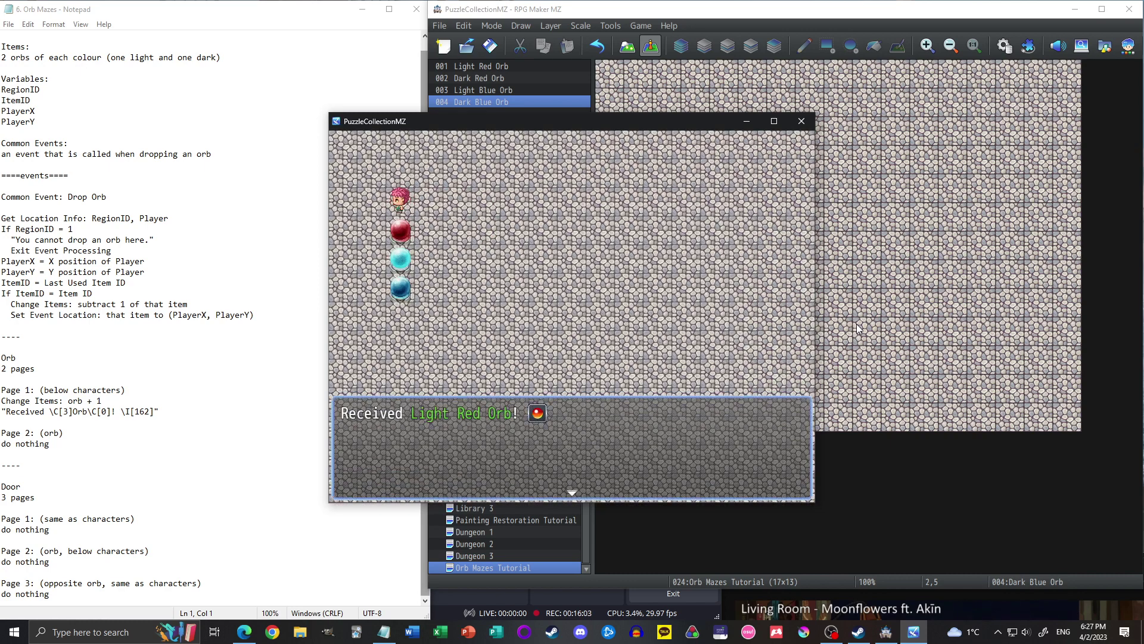
key("Return")
key("Down")
key("Return")
key("Down")
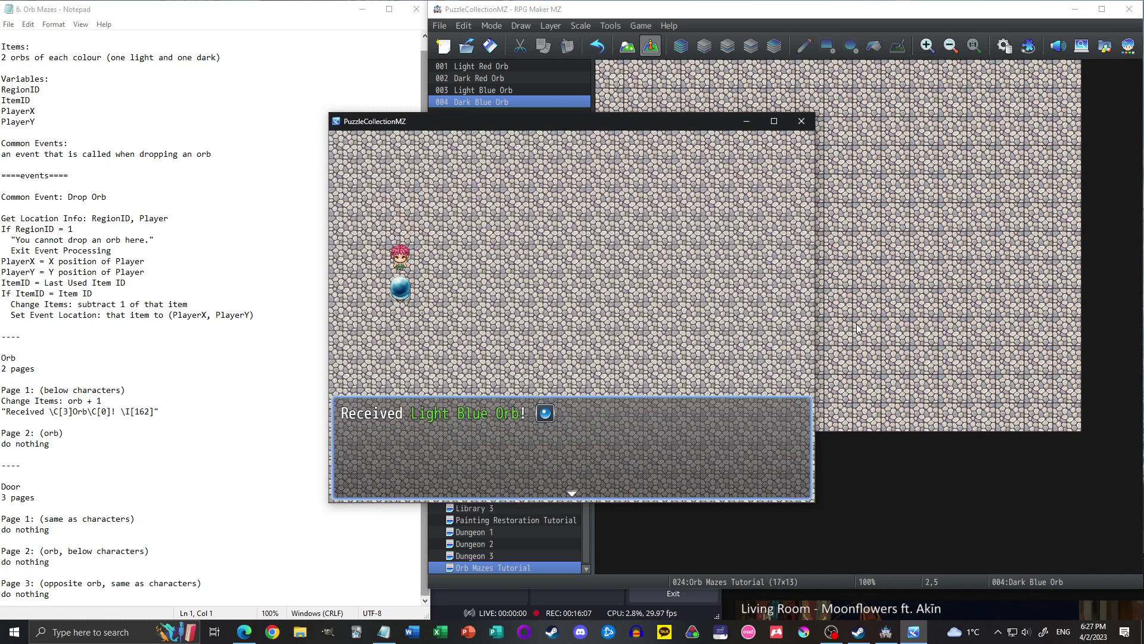
key("Return")
key("Down")
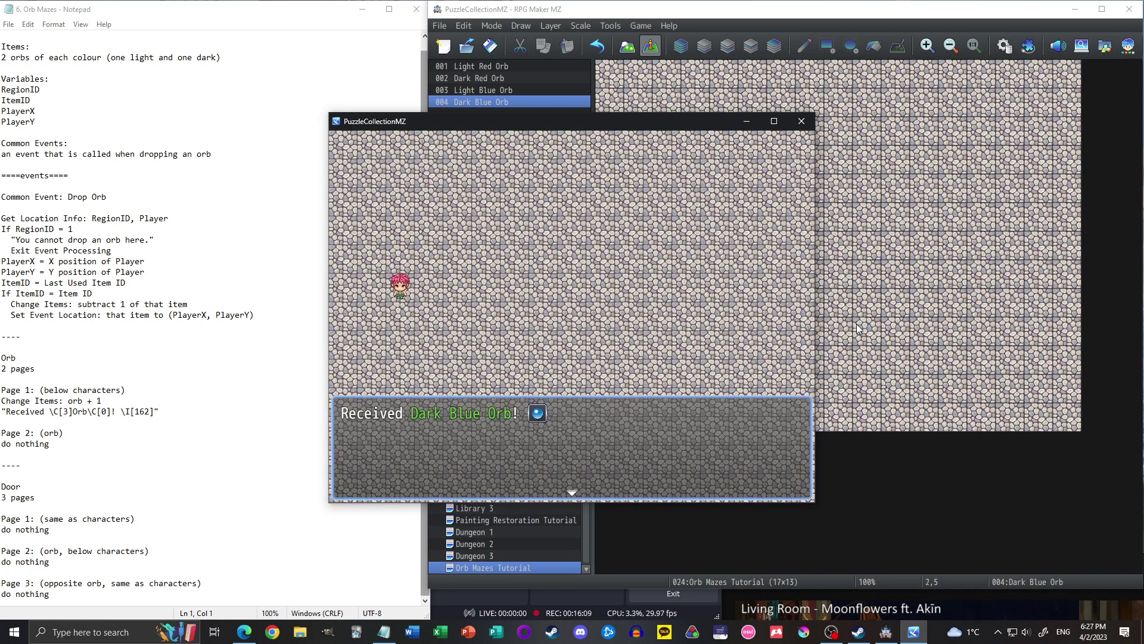
key("Return")
- In the playtest, use the Dark Red Orb and the Light Blue Orb from the inventory to drop each on a different tile
key("Right")
key("Escape")
key("Return")
key("Right")
key("Right")
key("Right")
key("Up")
key("Left")
key("Right")
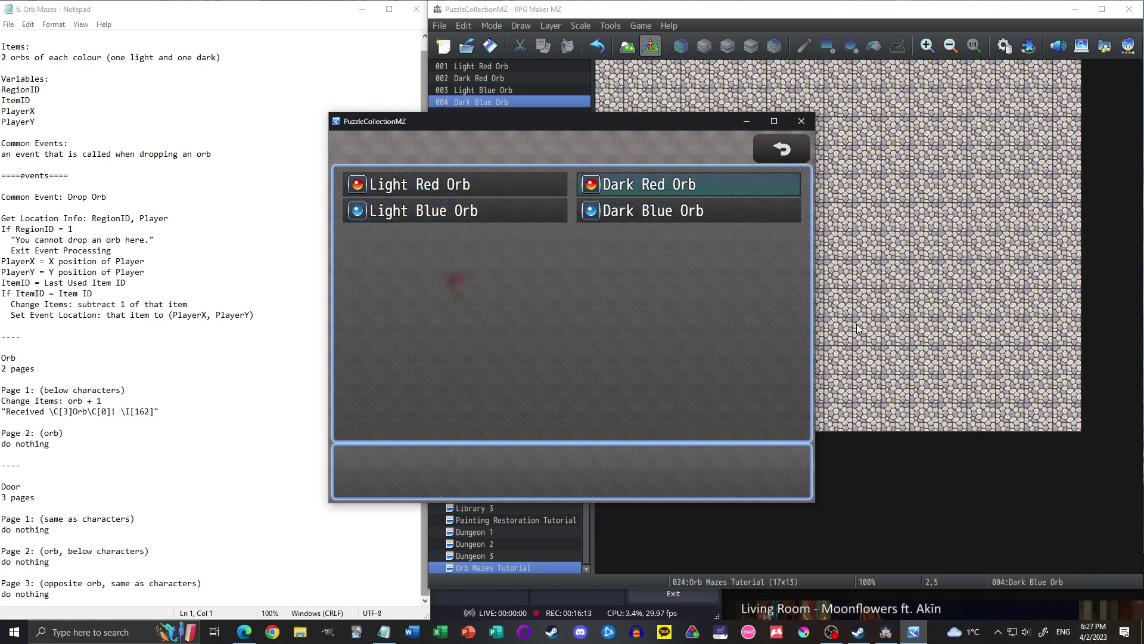
key("Return")
key("Right")
key("Right")
key("Right")
key("Right")
key("Escape")
key("Return")
key("Right")
key("Return")
key("Down")
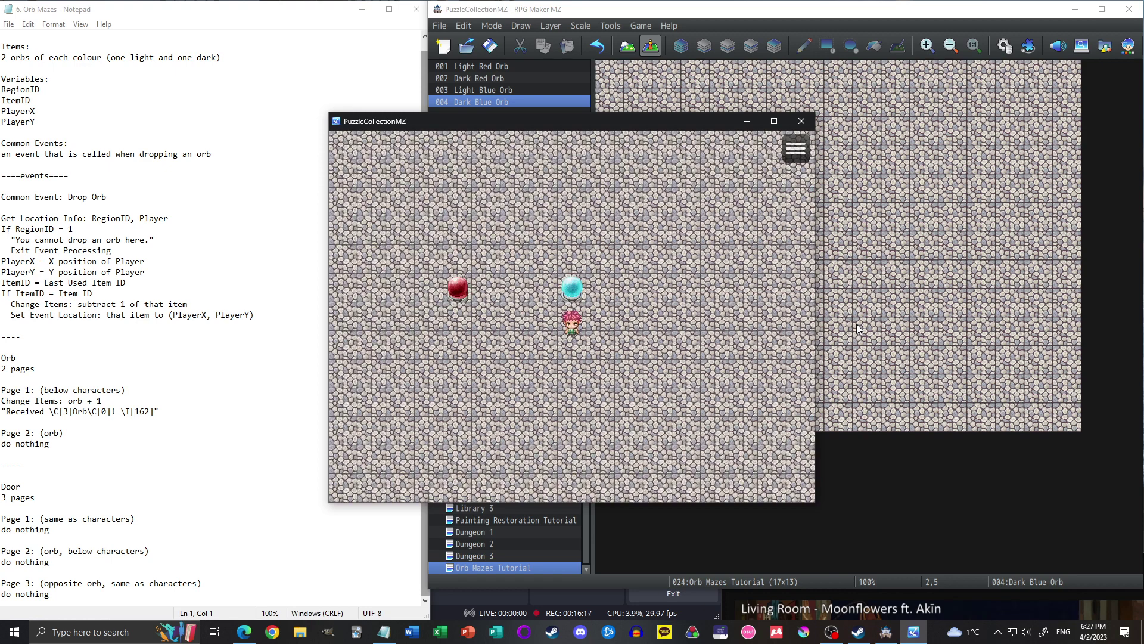
- Test dropping more orbs from the inventory around the map, and close the playtest
key("Escape")
key("Return")
key("Return")
key("Escape")
key("Return")
key("Return")
key("Up")
key("Down")
key("Left")
key("Right")
key("Right")
key("Up")
key("Left")
key("Down")
key("Return")
key("Return")
key("Return")
key("Up")
key("Left")
key("Down")
left_click(801, 121)
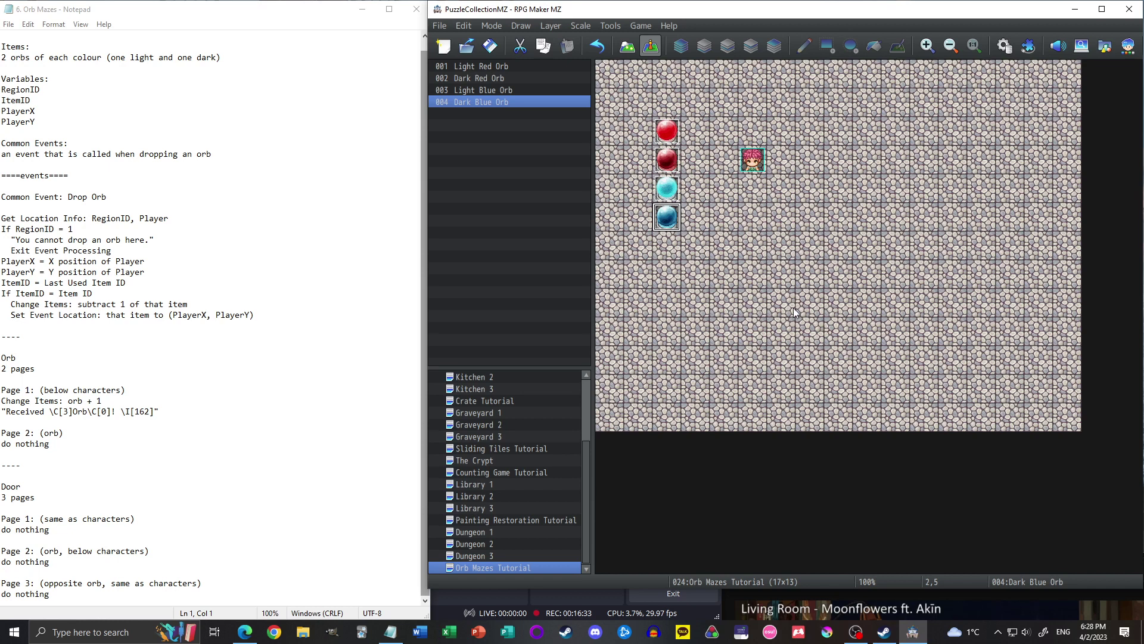
- Paint the dark stone circle tile at 10,3 and 10,5, and the glowing green circle tile at 10,2 and 10,4
left_click(696, 188)
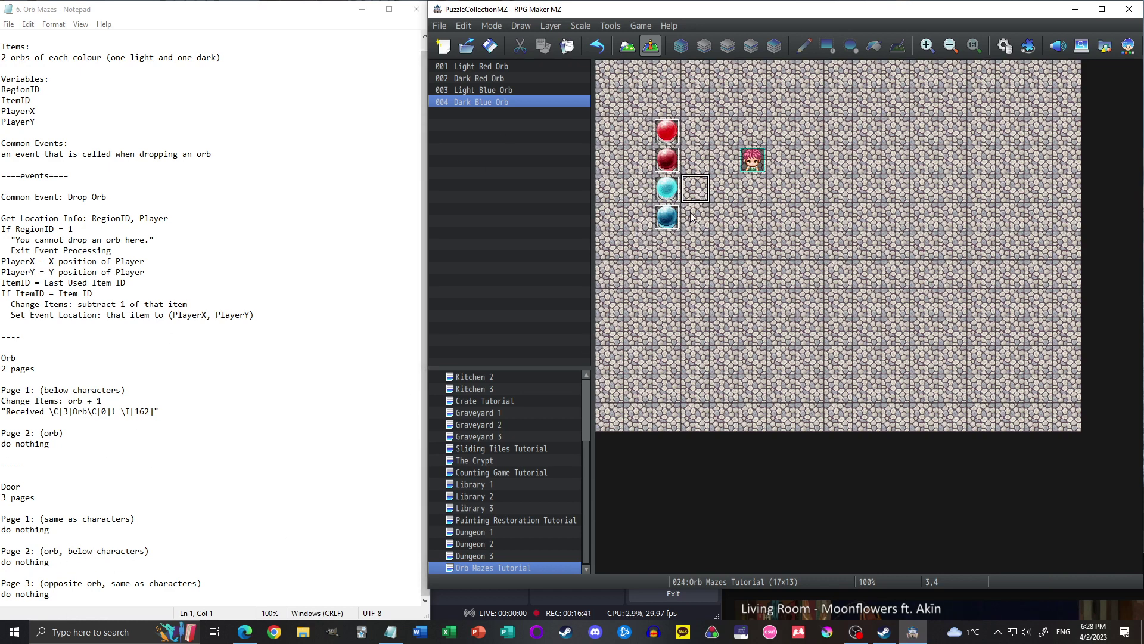
key("F5")
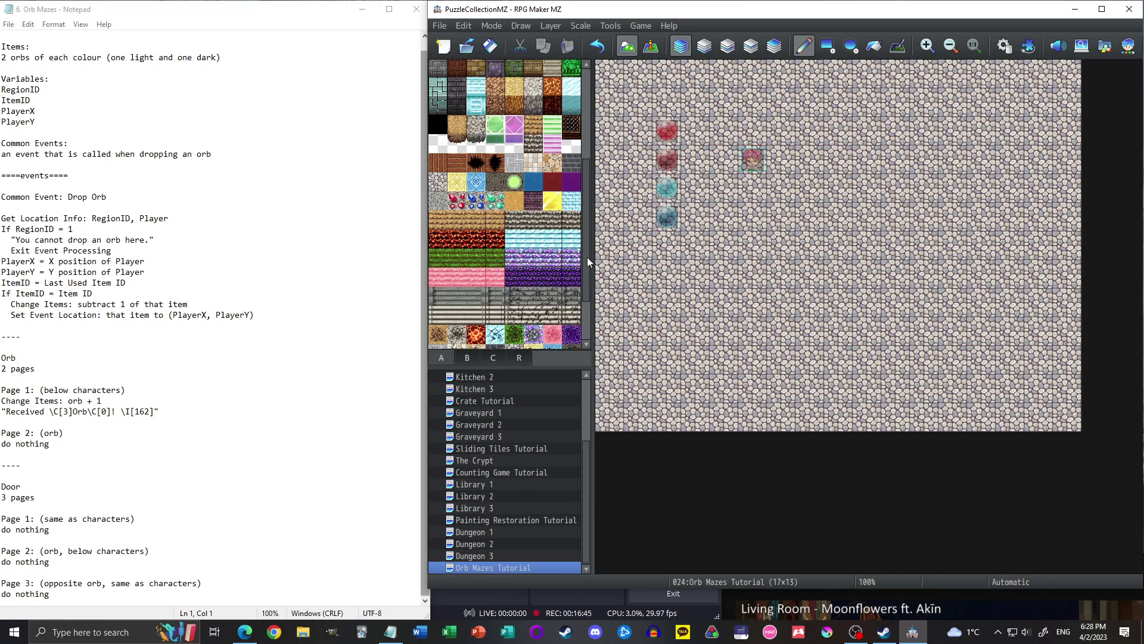
left_click(494, 182)
left_click(896, 160)
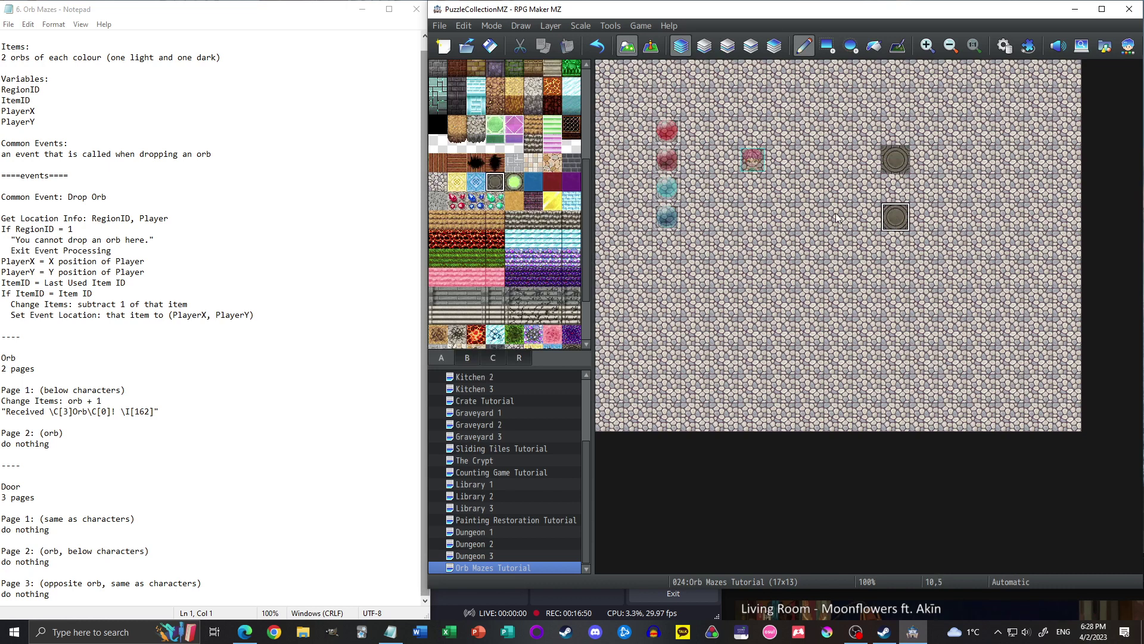
left_click(514, 182)
left_click(895, 131)
left_click(897, 189)
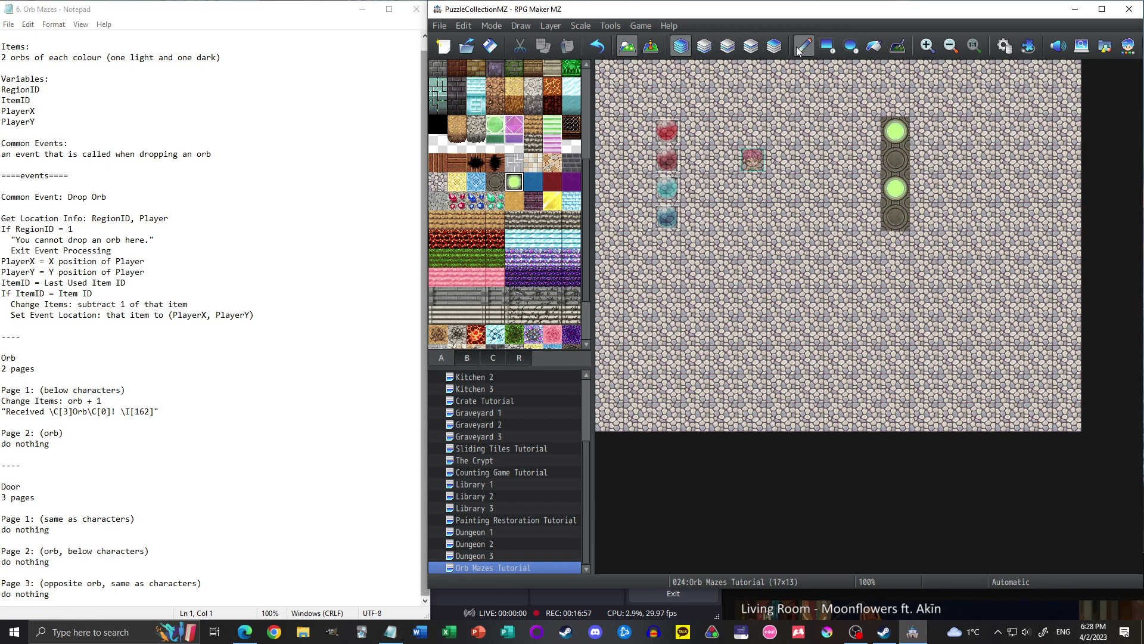
left_click(651, 46)
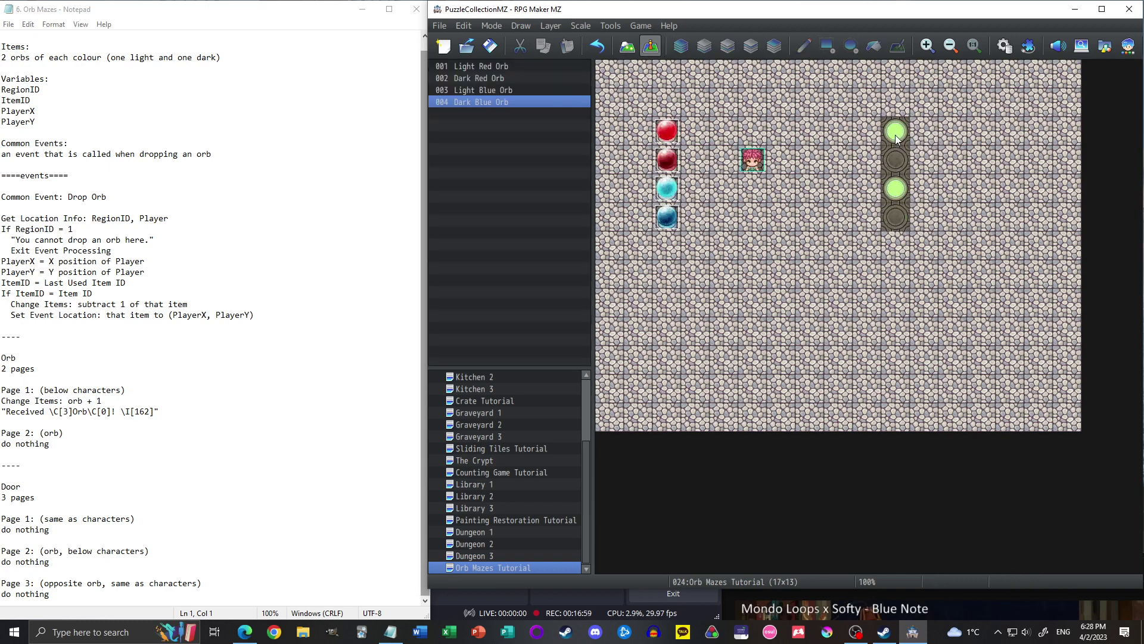
left_click(627, 46)
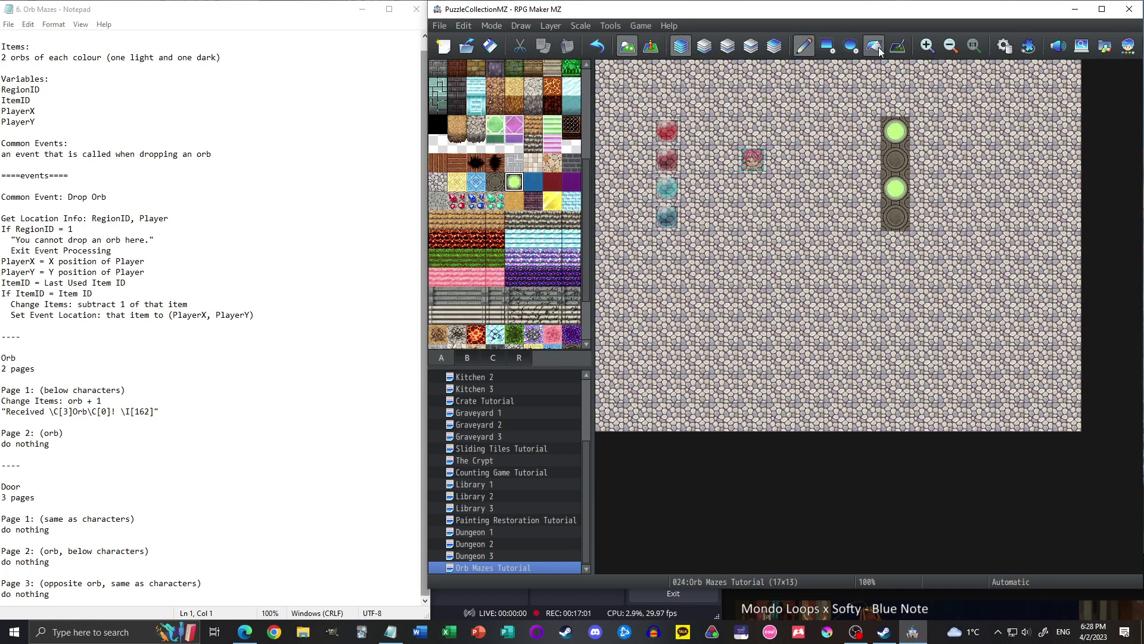
- Paint region ID 1 over the column of four switch tiles on the Orb Mazes Tutorial map, and return to the A tileset
left_click(519, 358)
left_click(464, 72)
left_click_drag(893, 134, 894, 218)
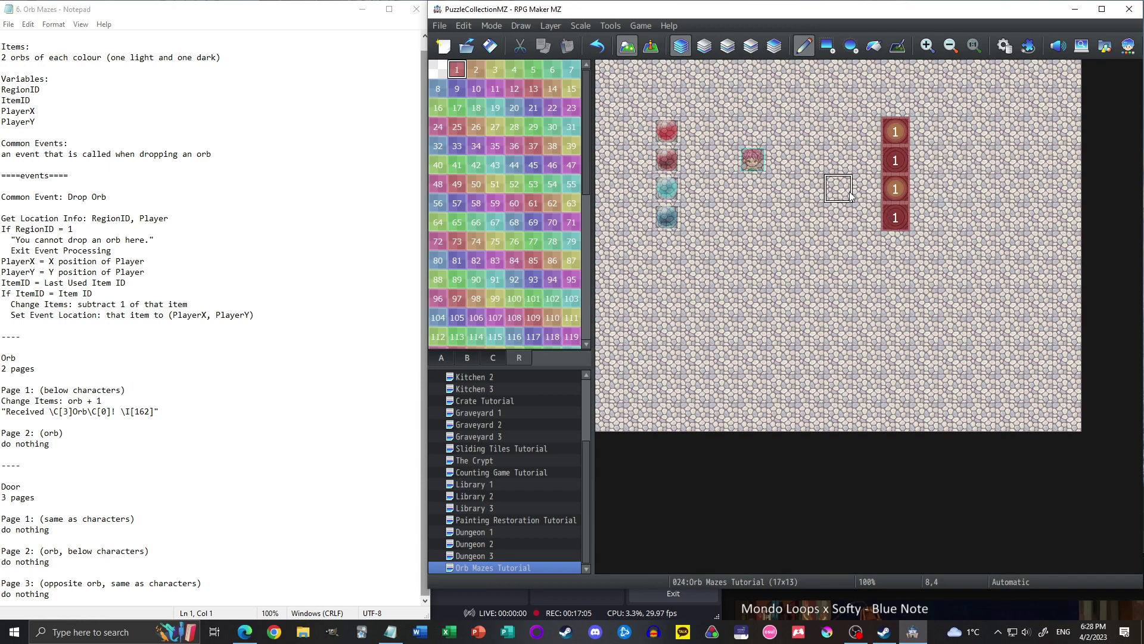
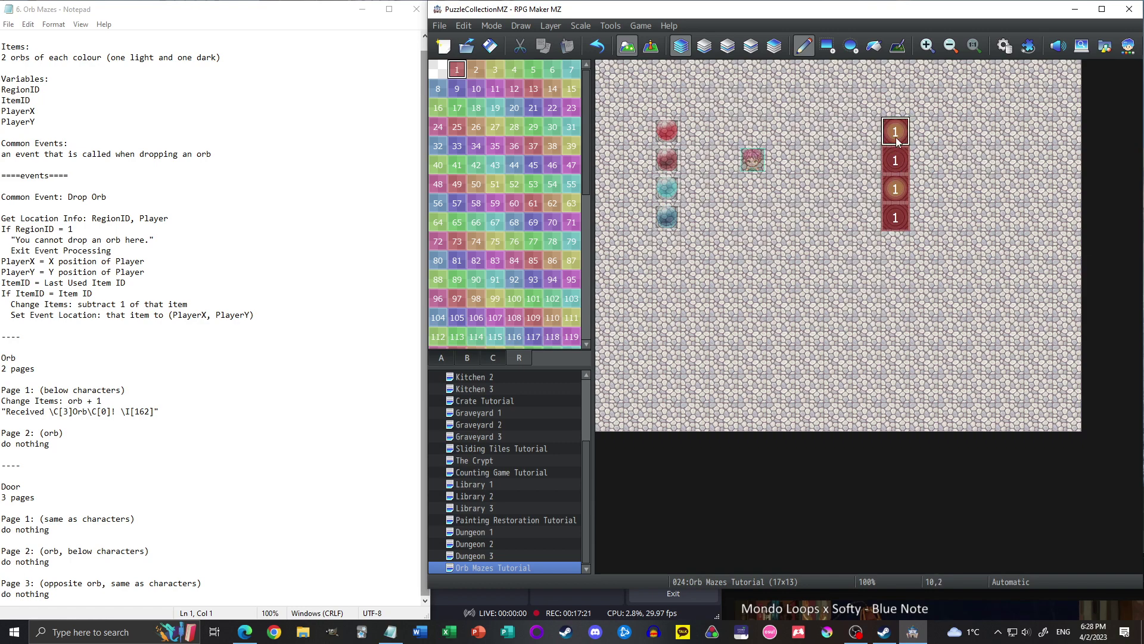
left_click(452, 358)
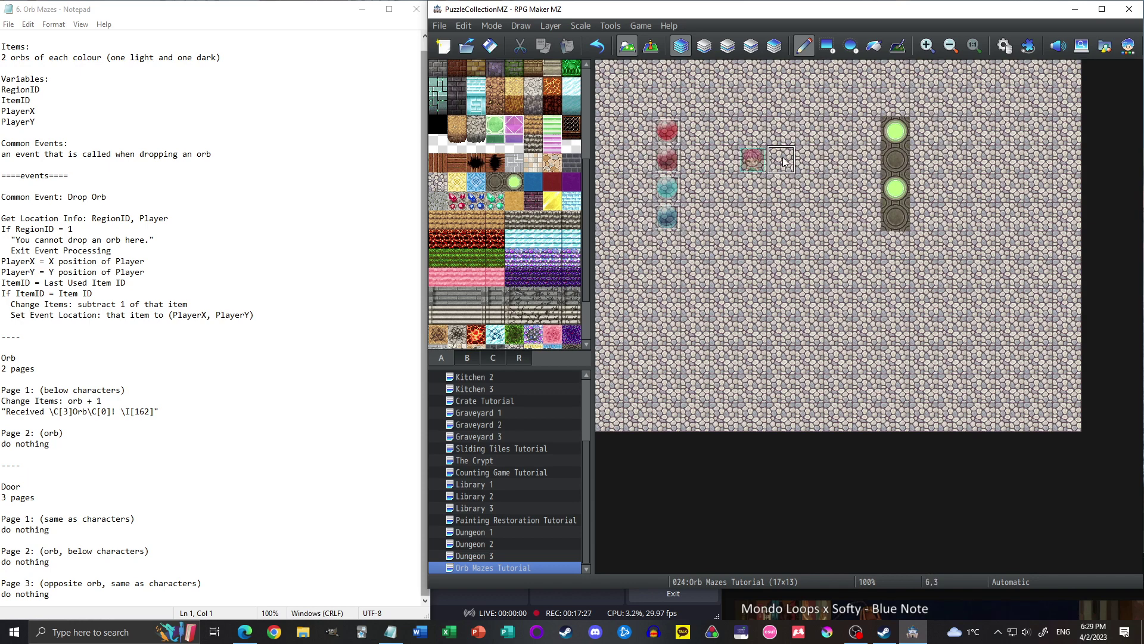
- Playtest the project, start the game and pick up the dark red orb
left_click(759, 320)
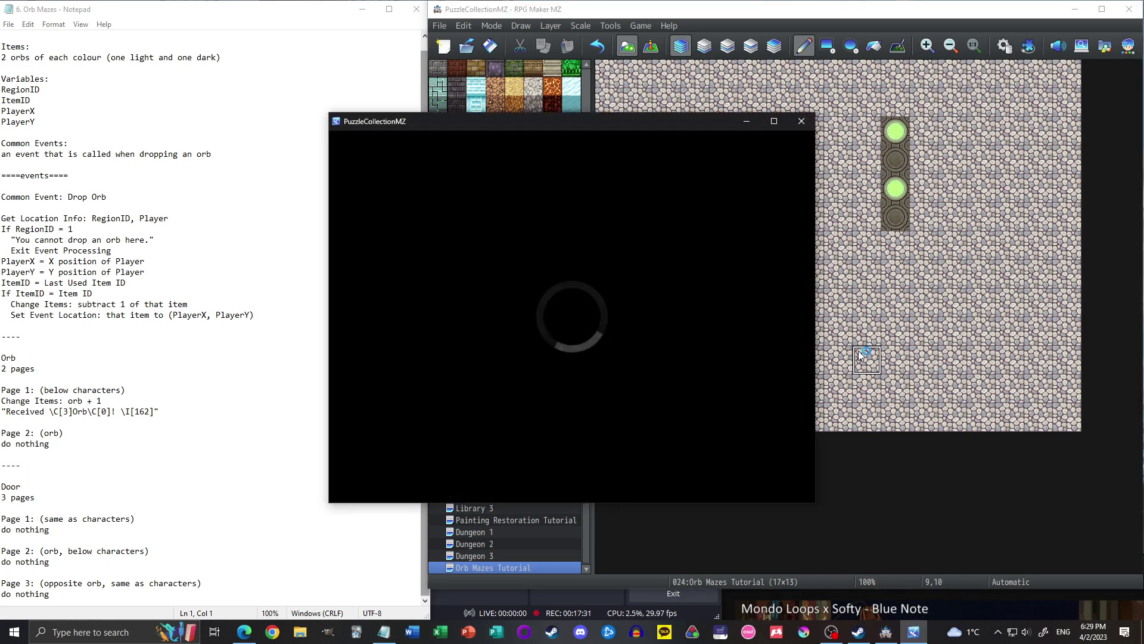
key("Return")
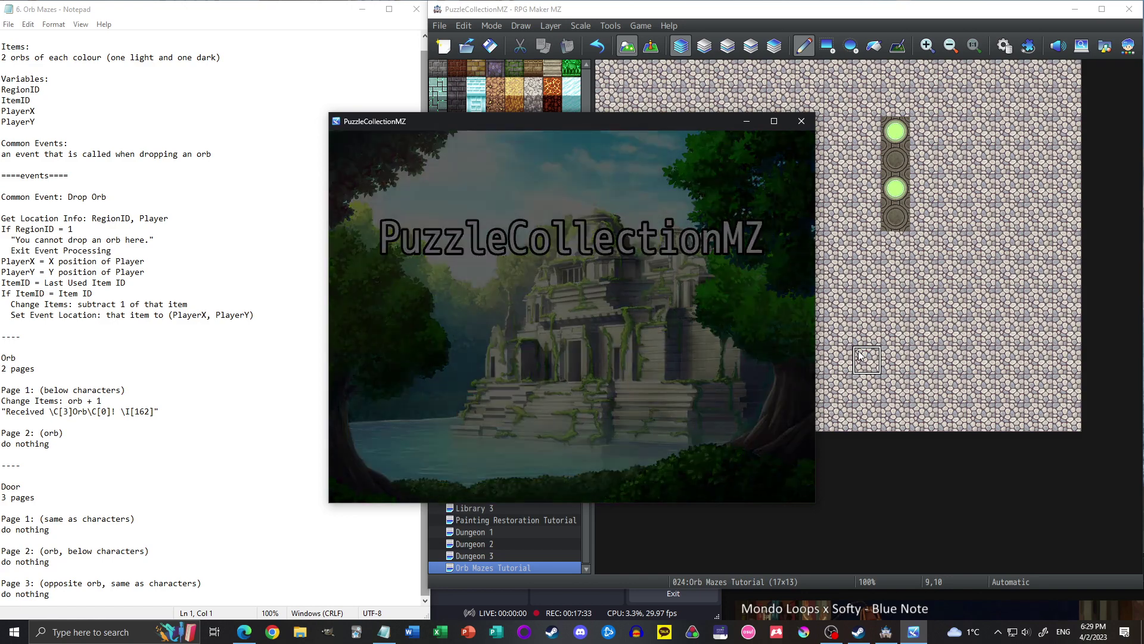
key("Left")
key("Left")
key("Left")
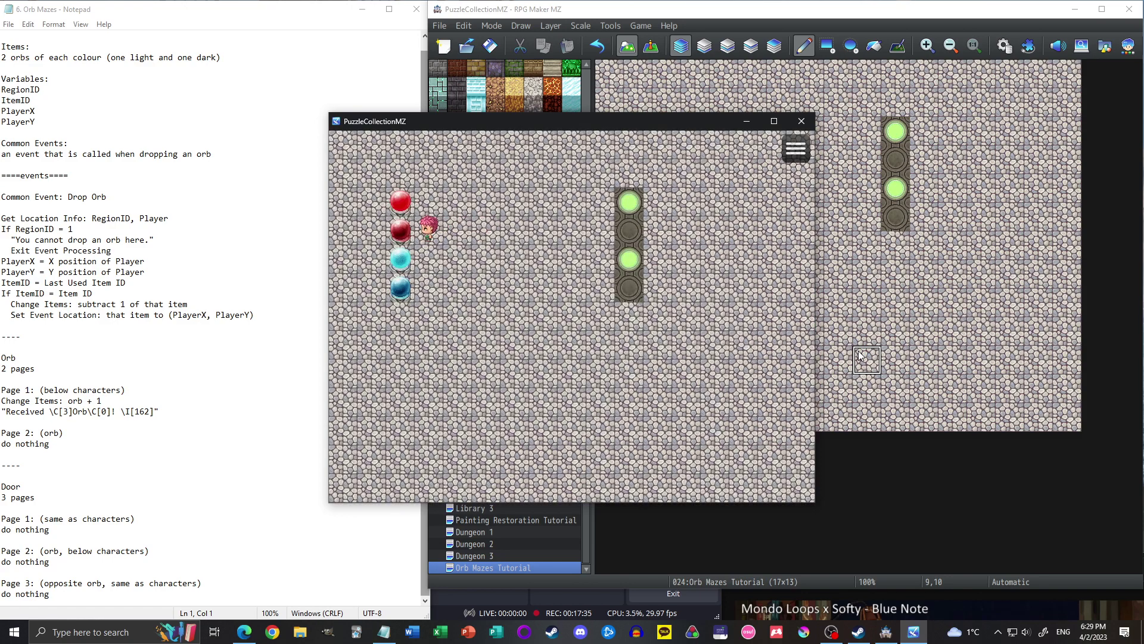
key("Return")
- Walk onto the topmost switch tile, try to drop the dark red orb there, and dismiss the message
key("Right")
key("Right")
key("Right")
key("Right")
key("Right")
key("Right")
key("Right")
key("Right")
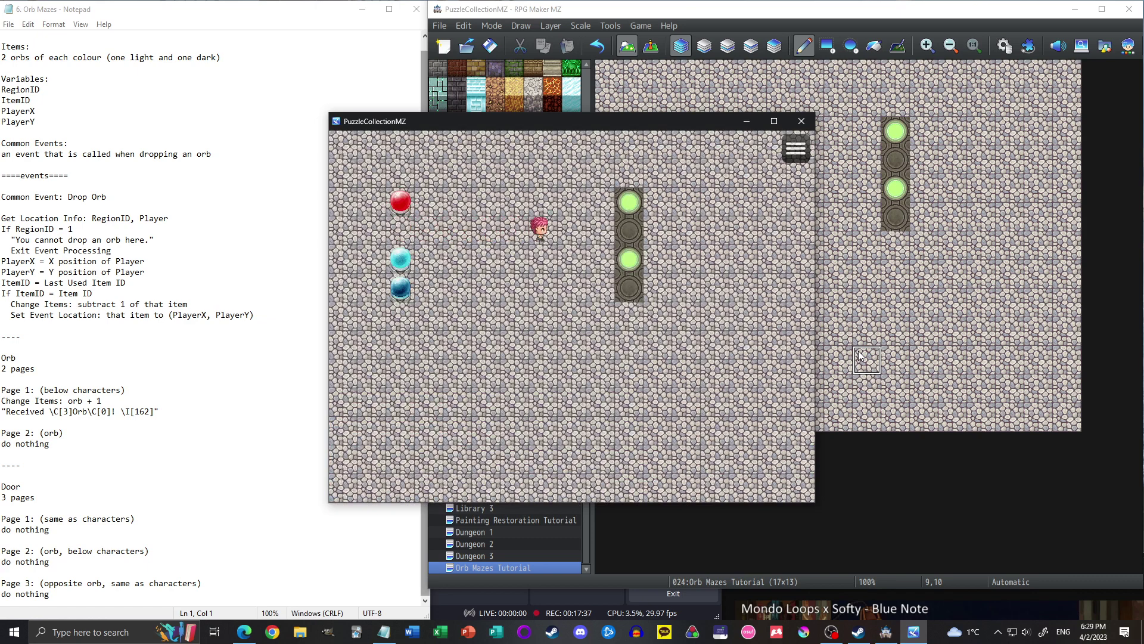
key("Up")
key("Escape")
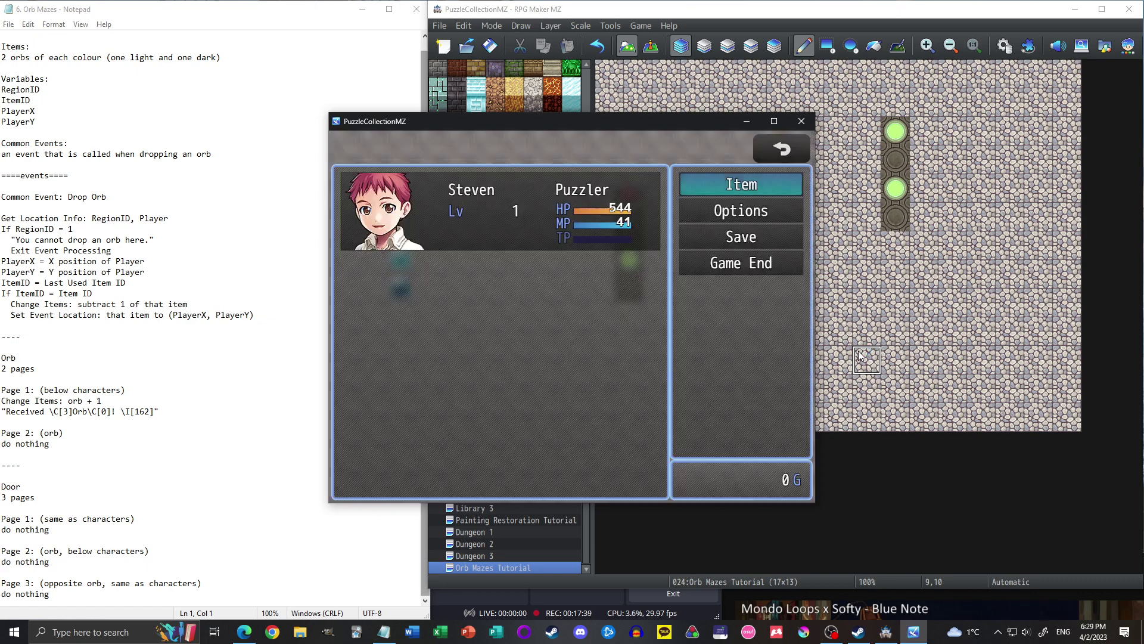
key("Return")
key("Return")
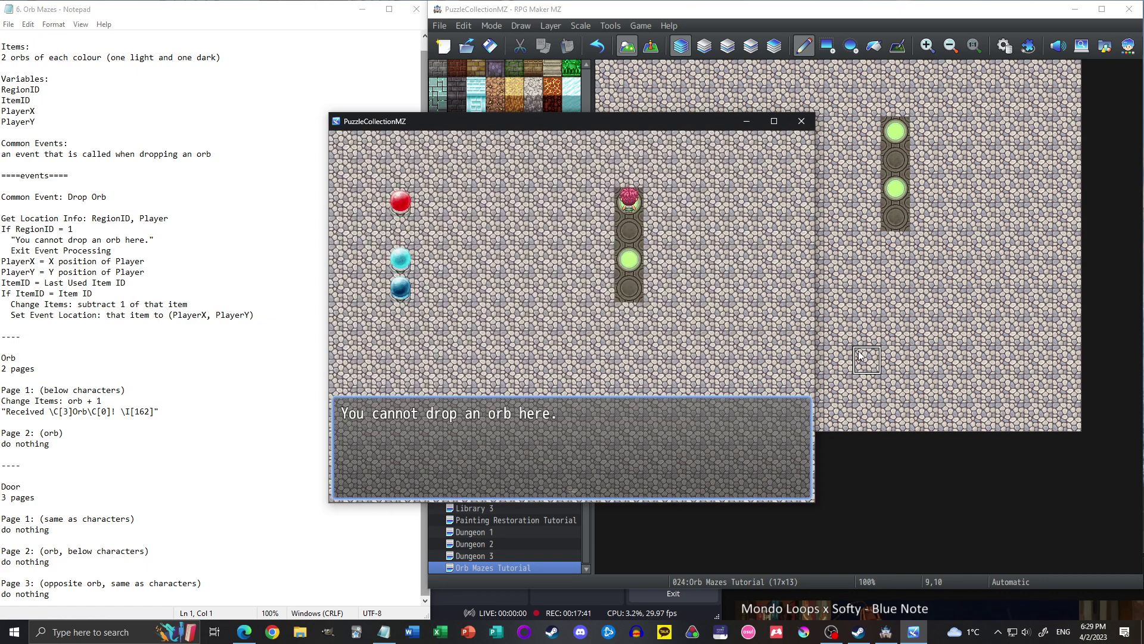
key("Return")
- Drop the dark red orb on the floor tile beside the topmost switch tile, step off it and end the playtest
key("Left")
key("Escape")
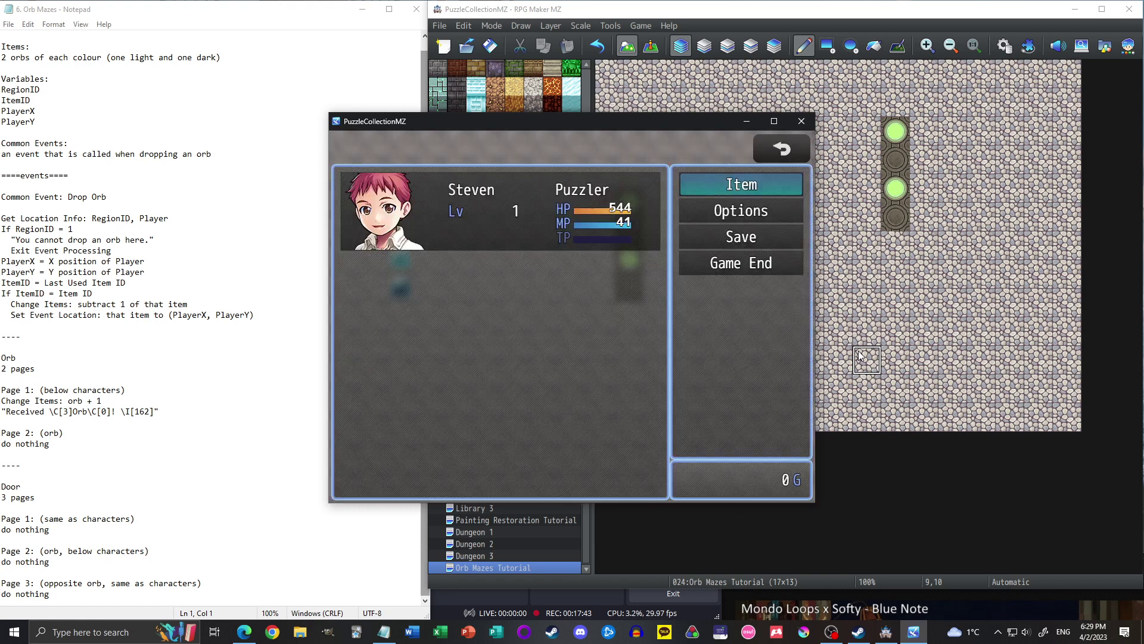
key("Return")
key("Return")
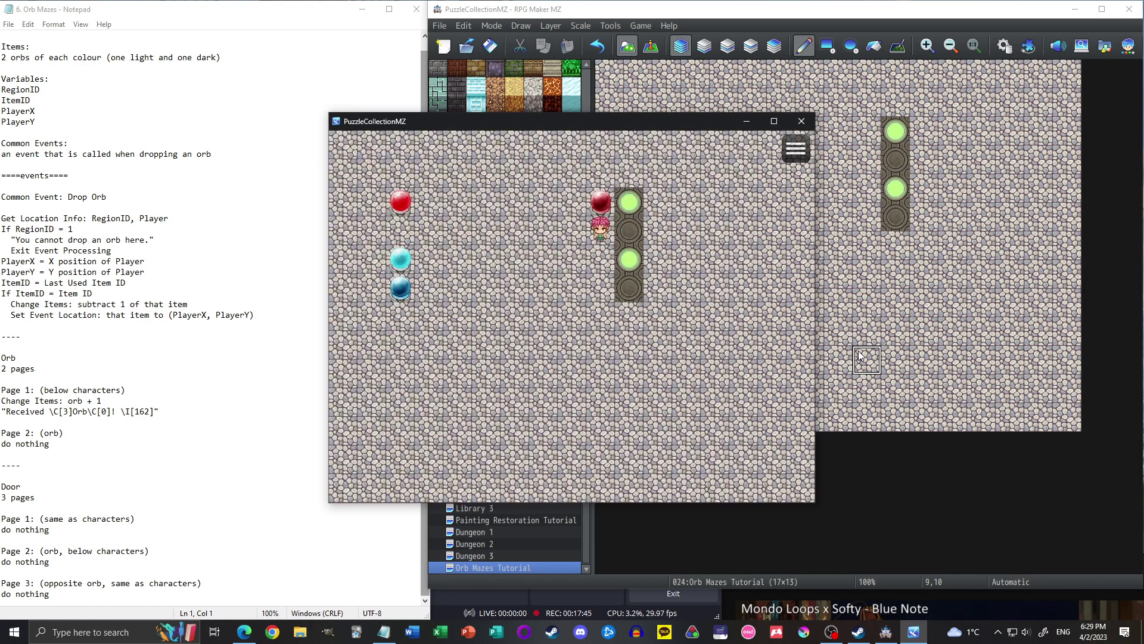
key("Left")
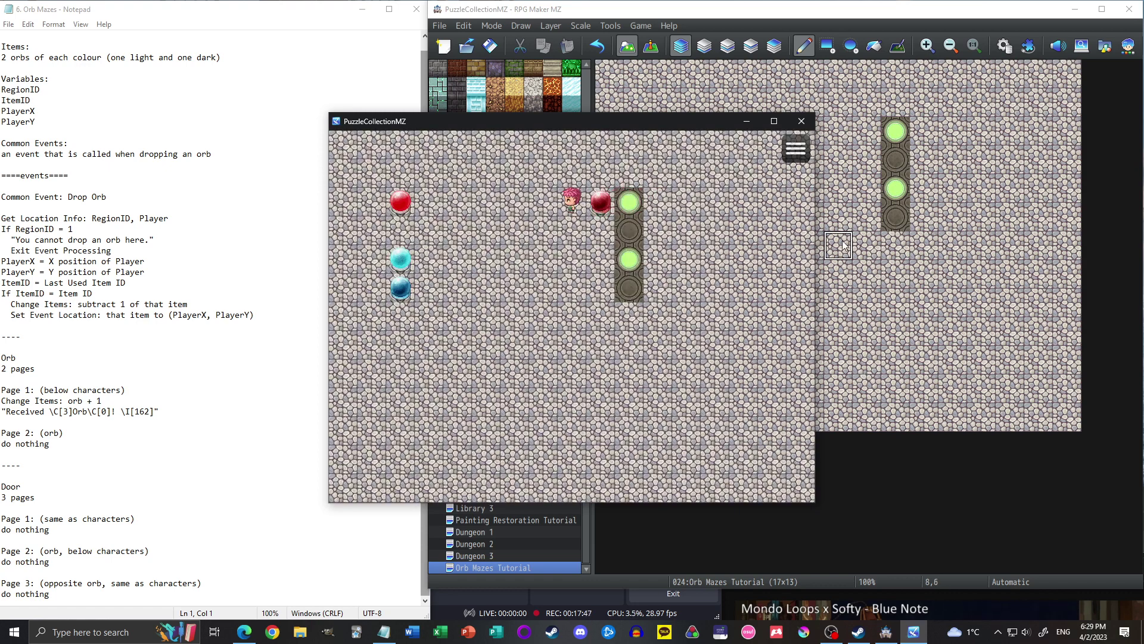
left_click(801, 121)
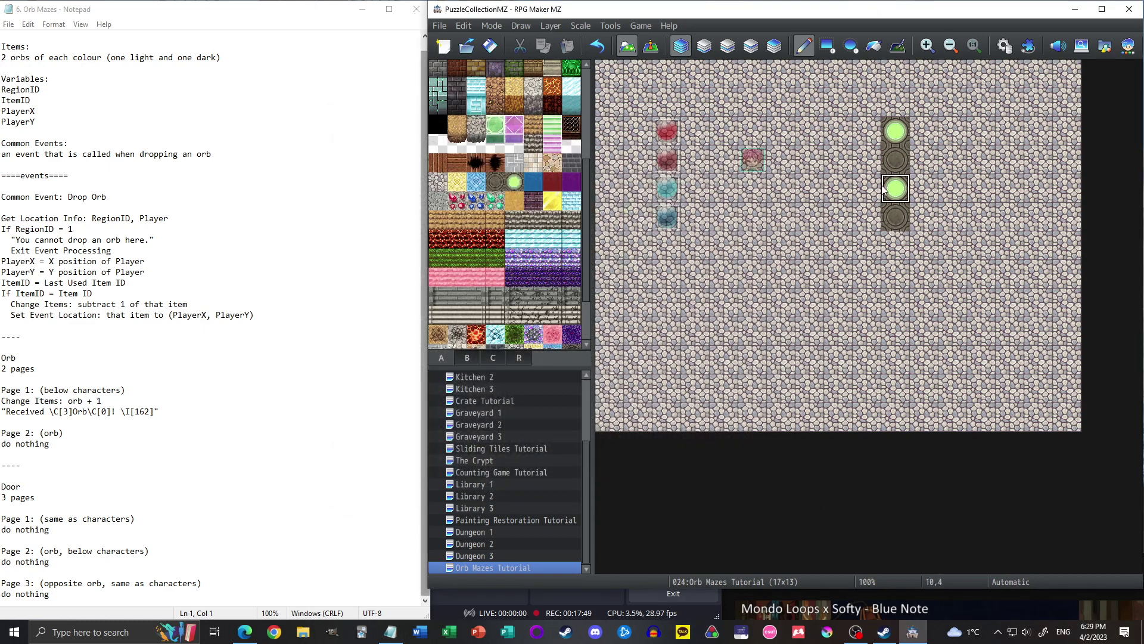
- Create a map event on the topmost switch tile and name it Light Red Door
left_click(651, 46)
left_click(897, 133)
double_click(898, 132)
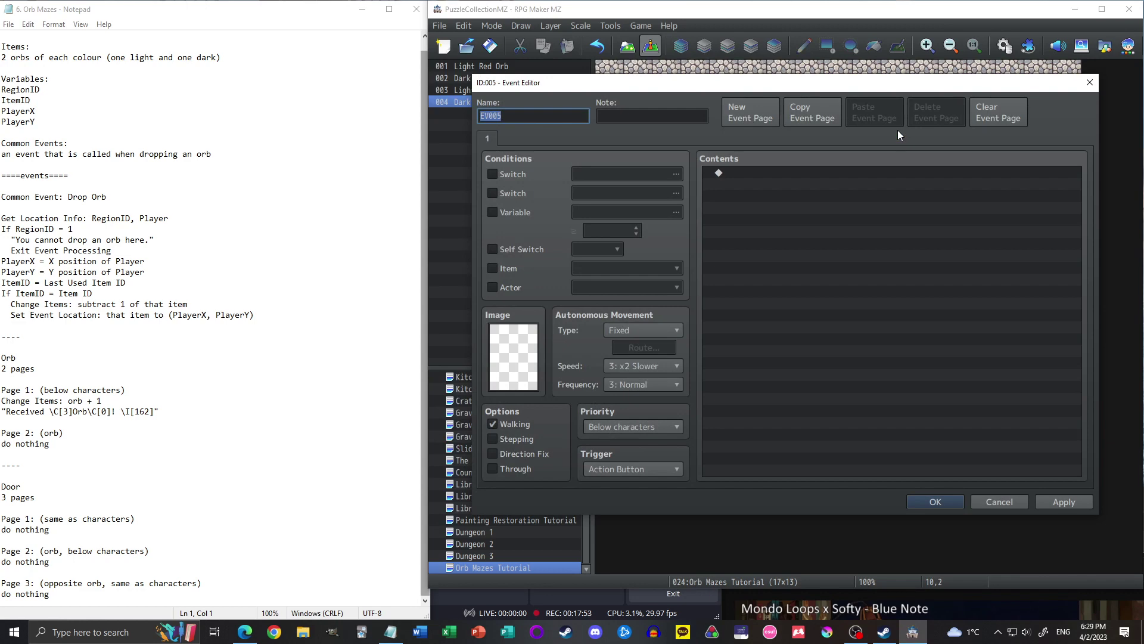
type("Light Red Door")
- Give the door event the magenta ring image from !SF_Door2 and Same as characters priority, save it, and reopen it for editing
double_click(504, 338)
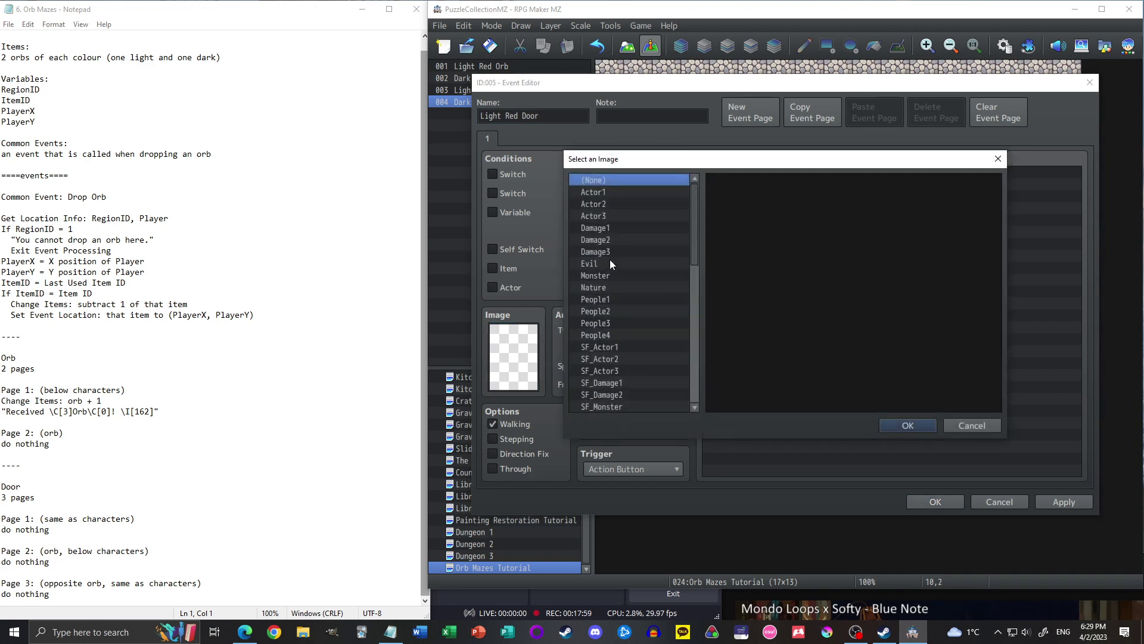
scroll(692, 357, "down", 7)
left_click(620, 358)
key("Up")
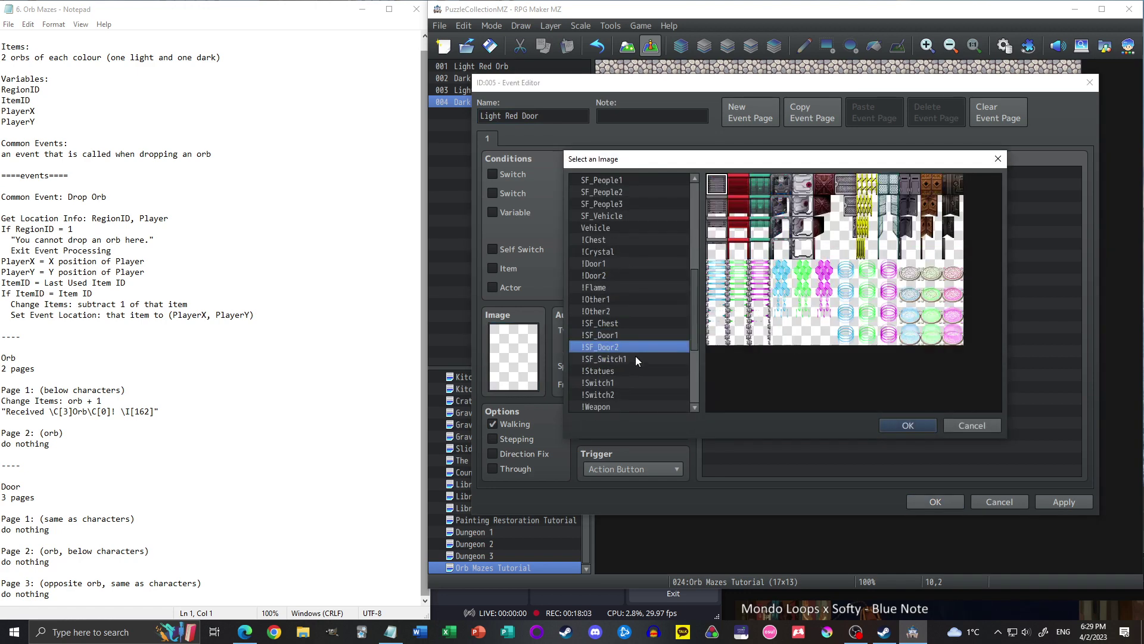
double_click(894, 274)
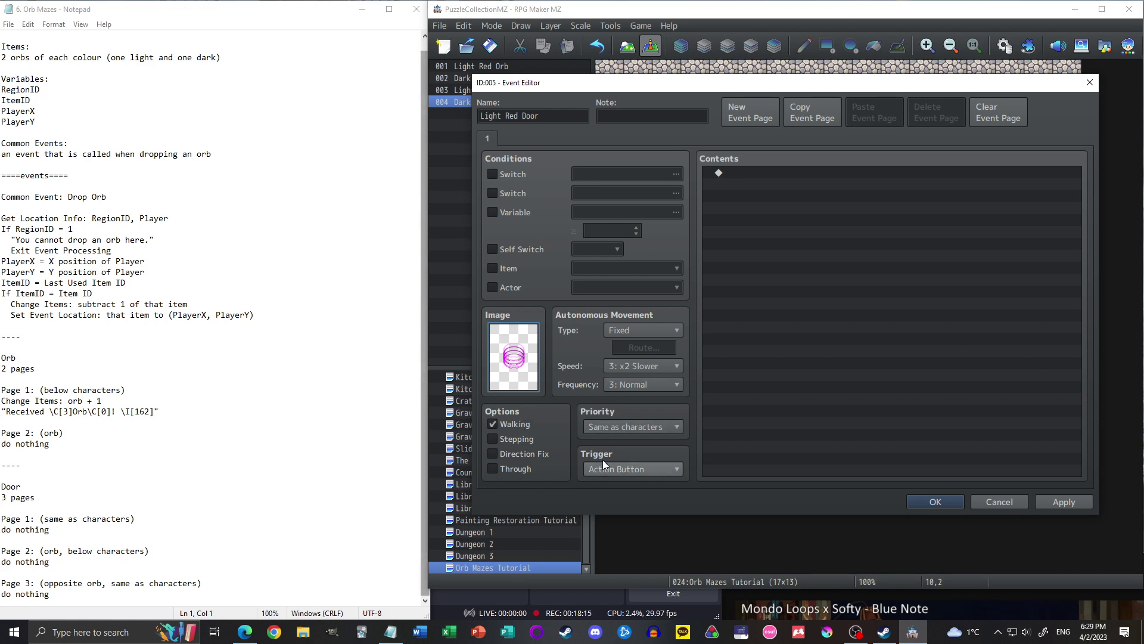
left_click(907, 500)
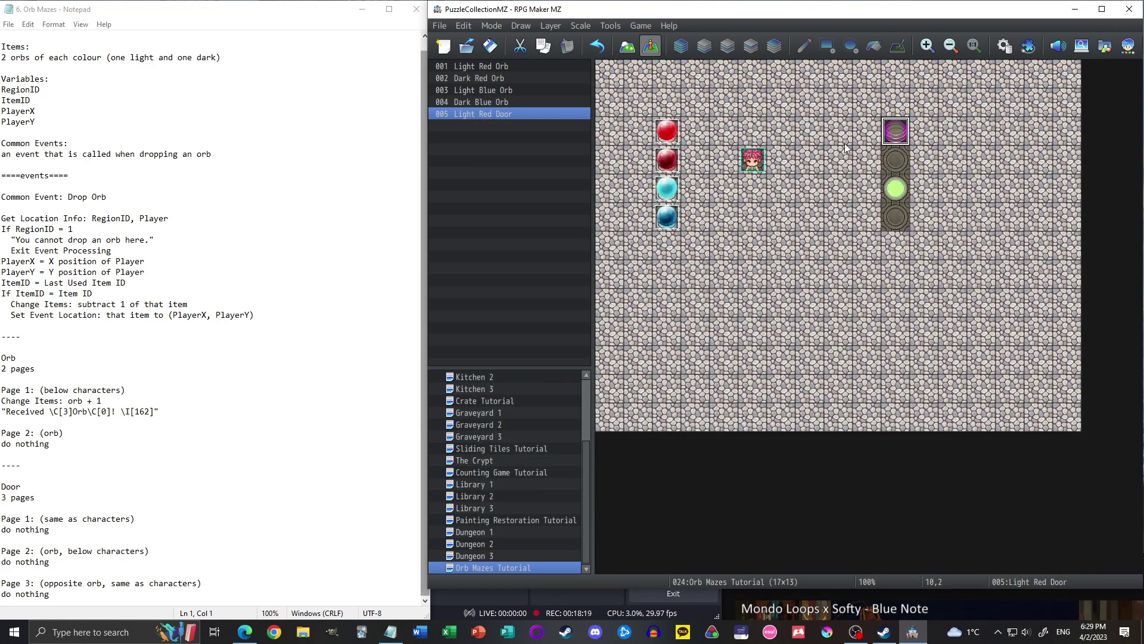
double_click(895, 132)
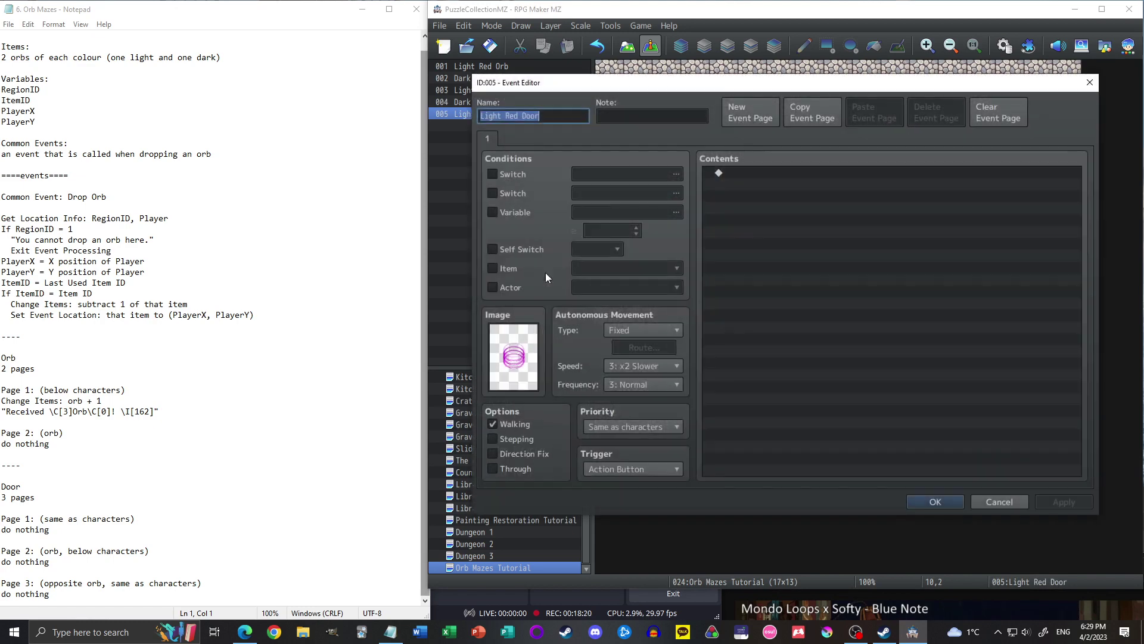
left_click(760, 114)
left_click(511, 136)
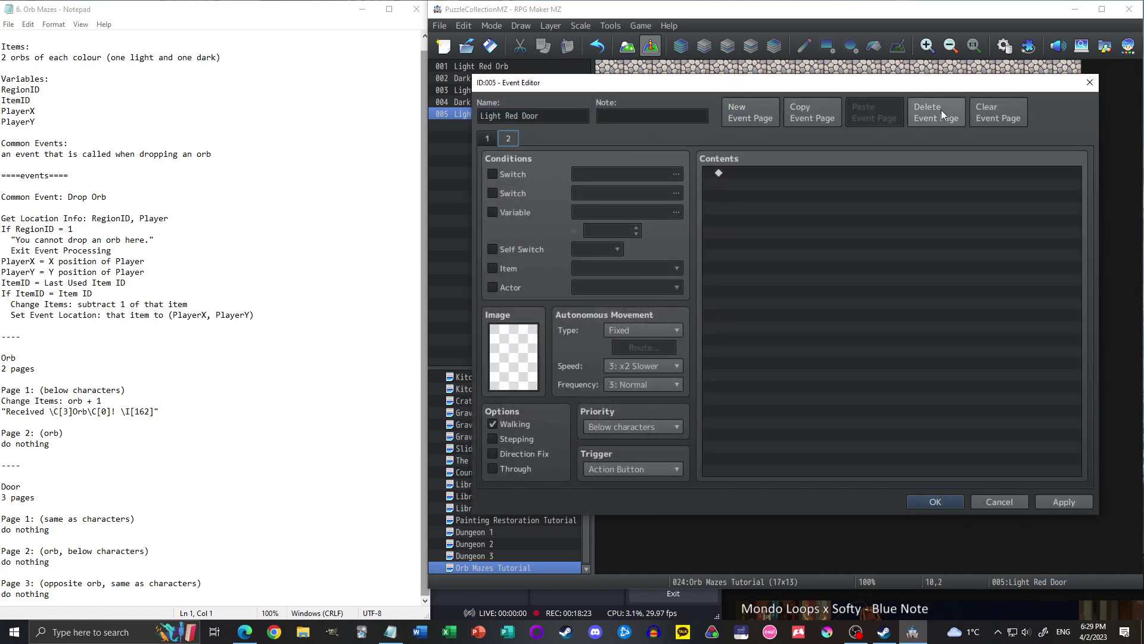
left_click(942, 111)
- Duplicate the Light Red Door's event page twice to make three pages
left_click(806, 116)
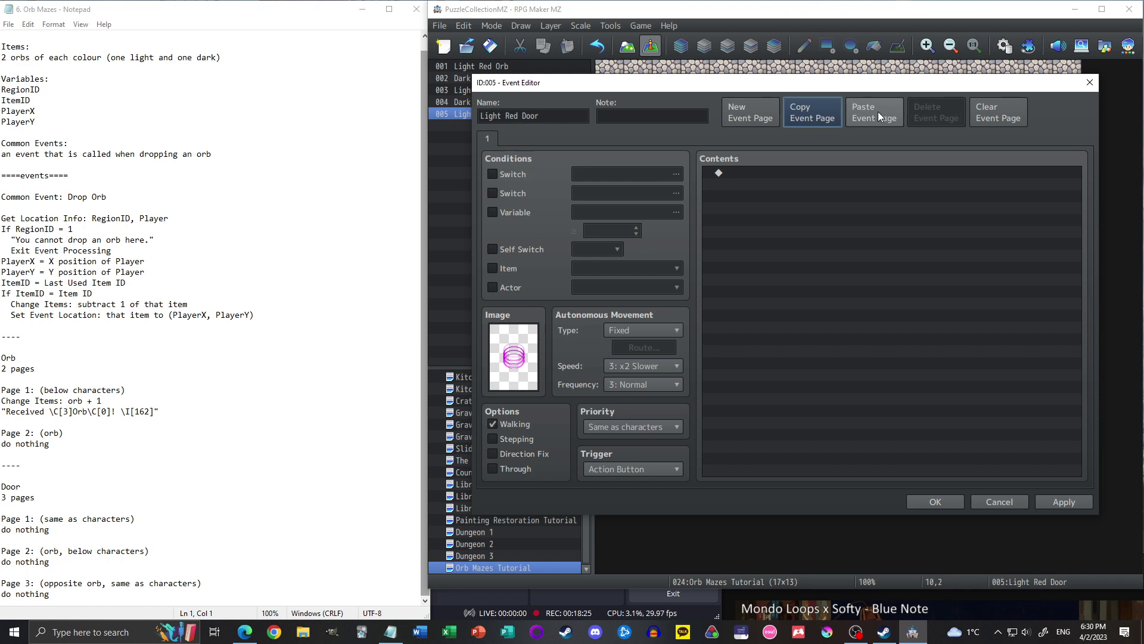
left_click(878, 112)
left_click(868, 114)
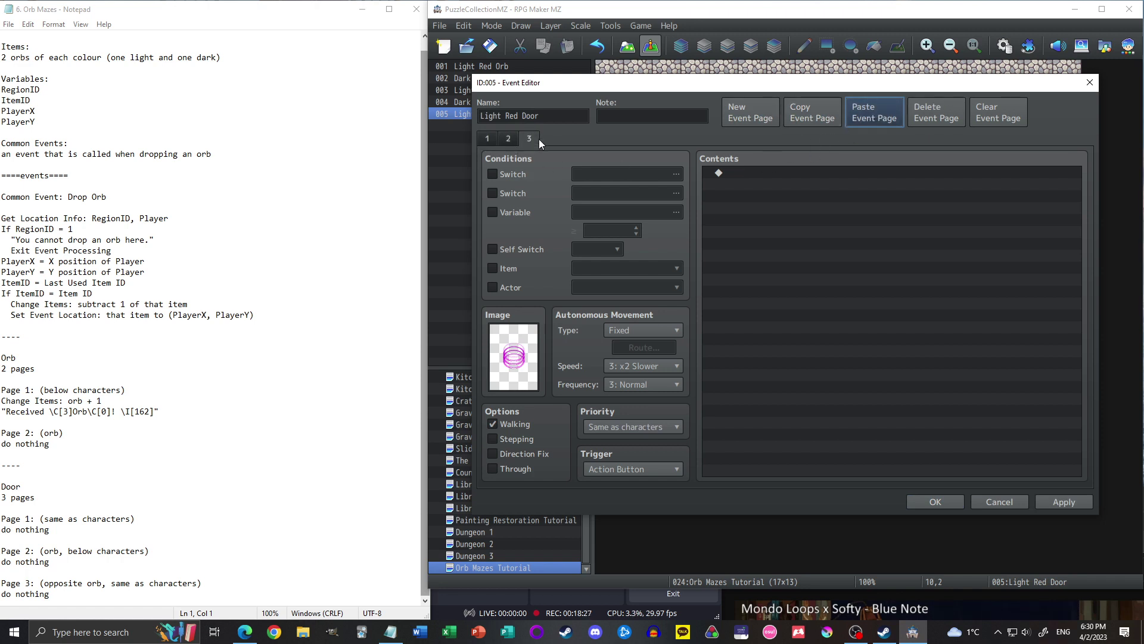
- Set page 2 to Below characters priority with item 0006 Light Red Orb as its condition, and disable Walking on pages 1 and 2
left_click(486, 138)
left_click(615, 429)
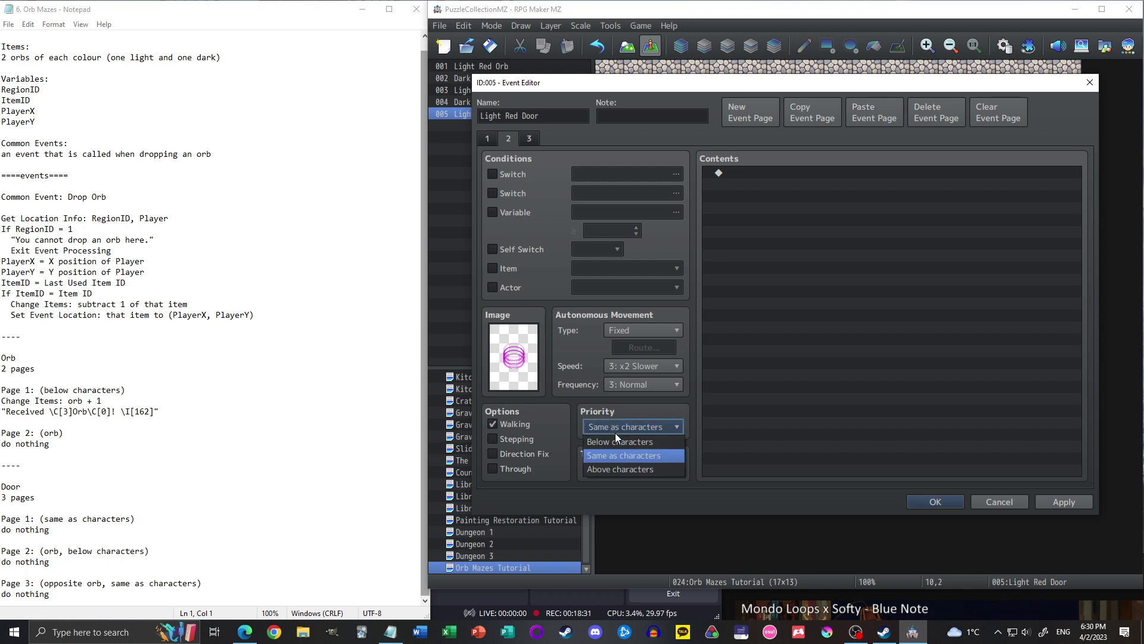
left_click(614, 441)
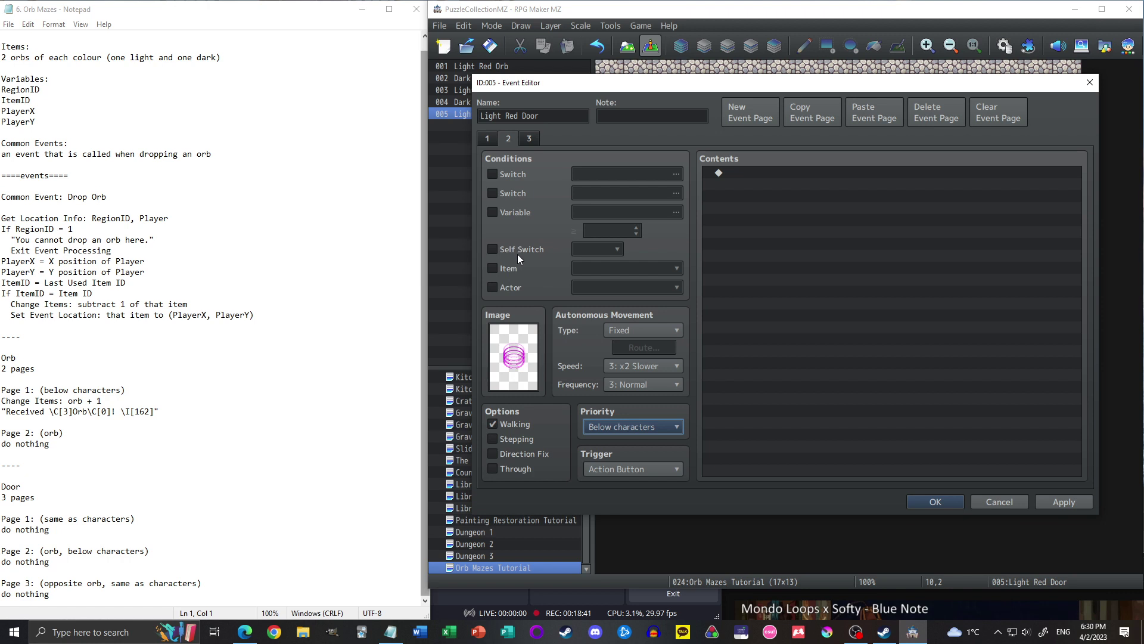
left_click(507, 268)
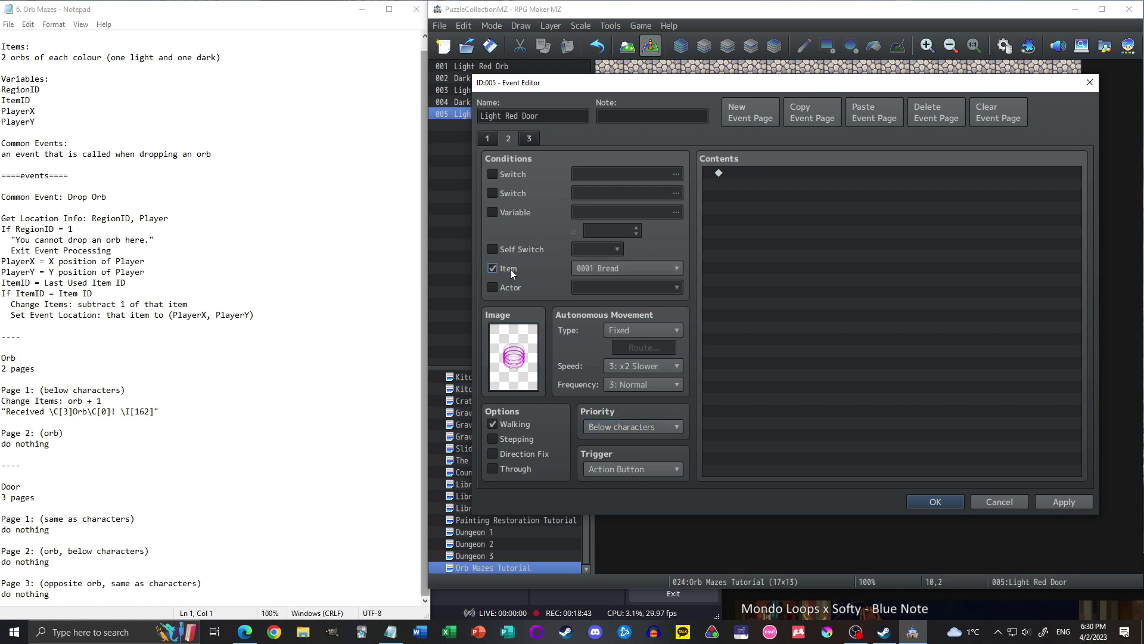
left_click(639, 270)
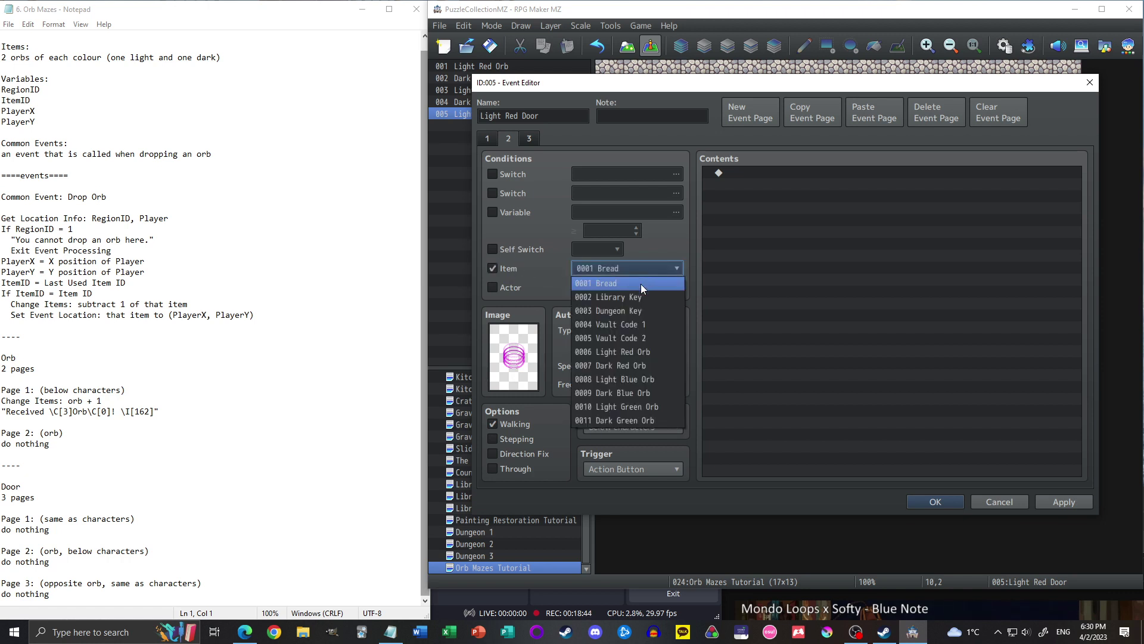
left_click(628, 363)
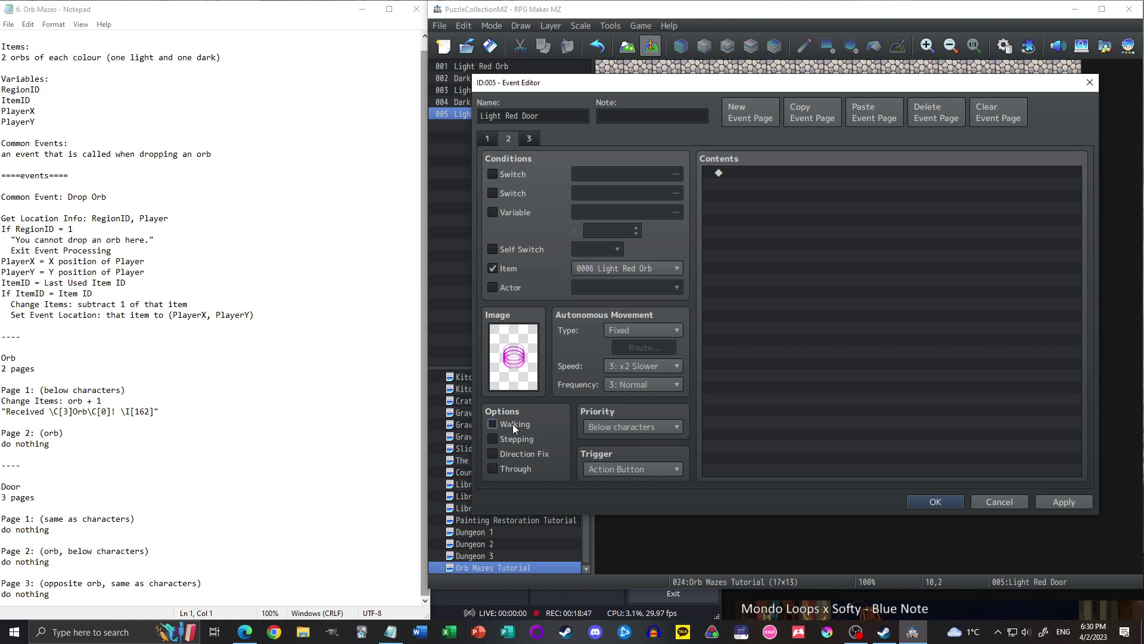
left_click(488, 139)
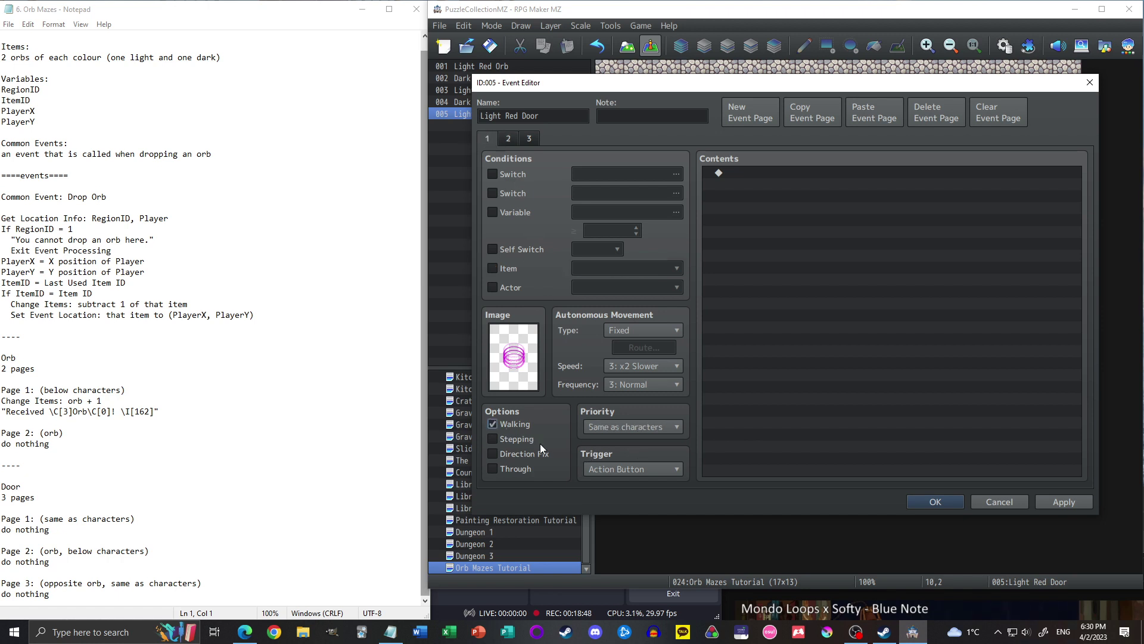
left_click(510, 142)
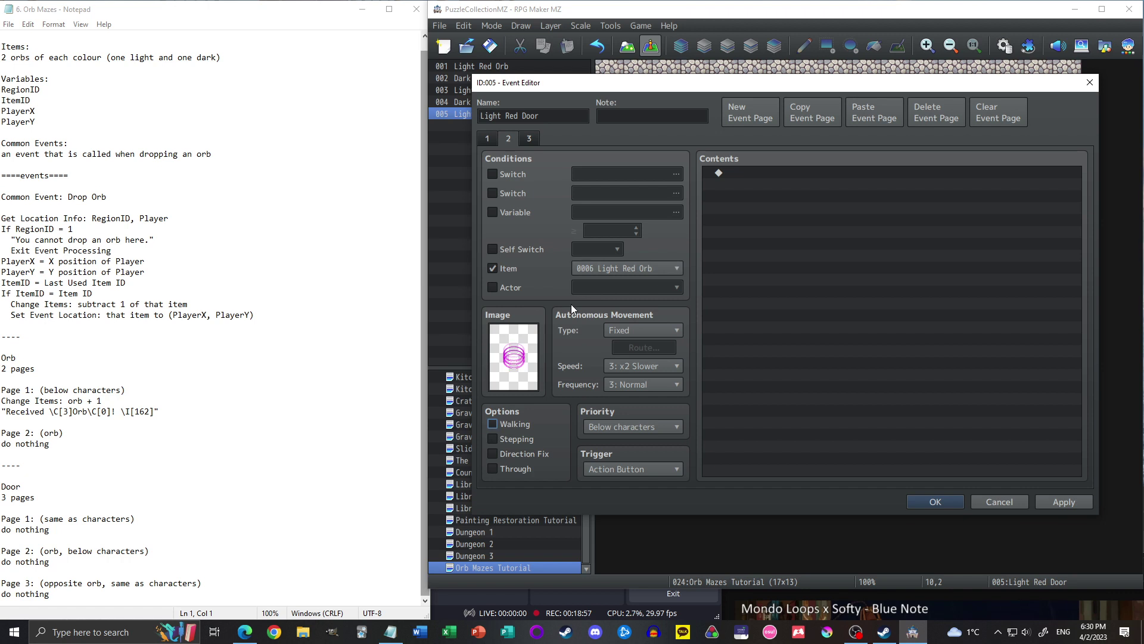
- On page 3, disable Walking and require item 0007 Dark Red Orb as the condition
left_click(528, 140)
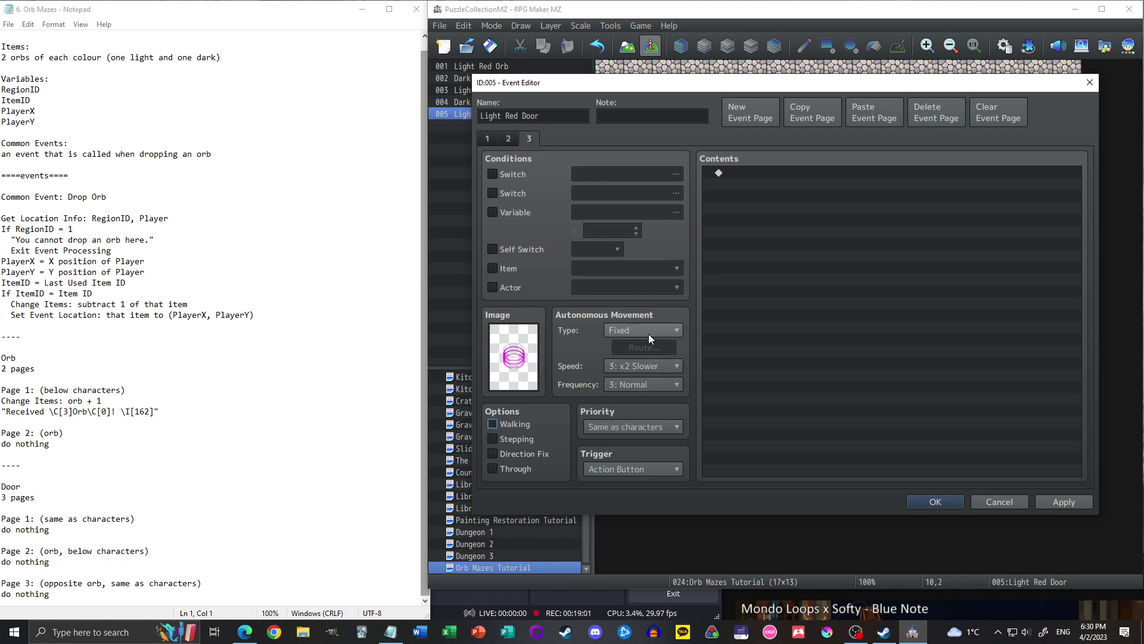
left_click(596, 269)
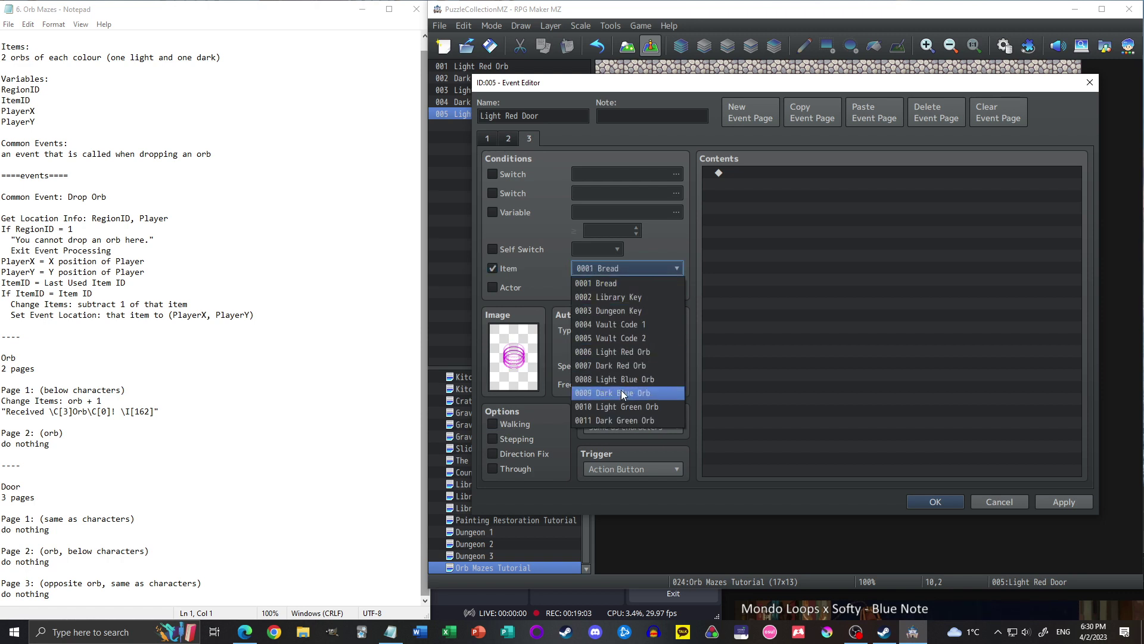
left_click(614, 364)
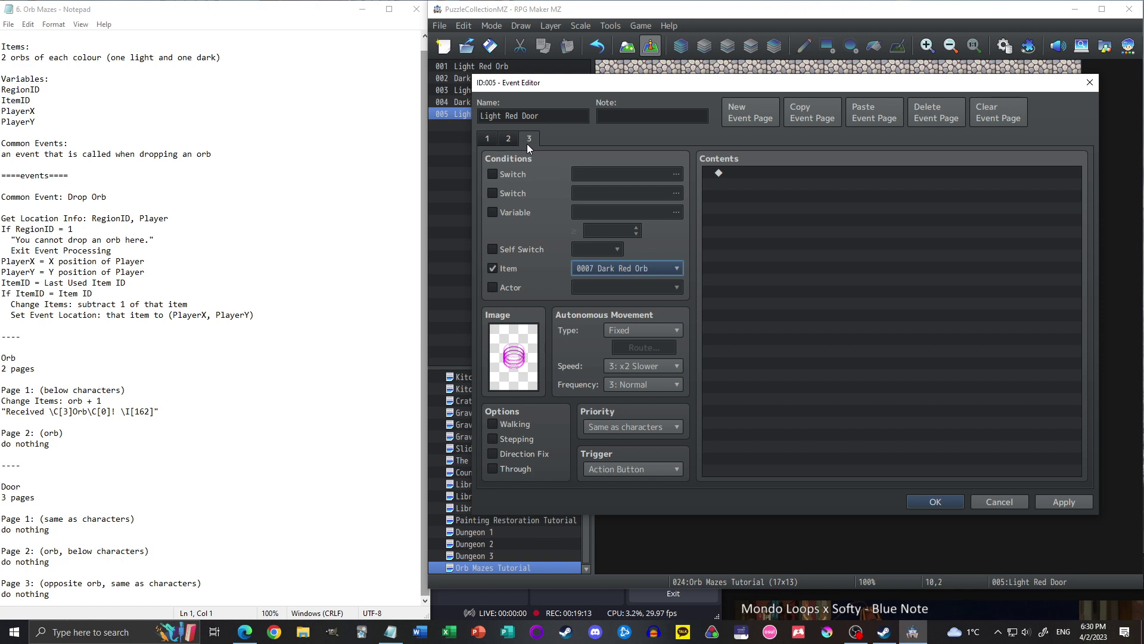
- Compare the settings of the door's event pages and apply the event changes
left_click(507, 139)
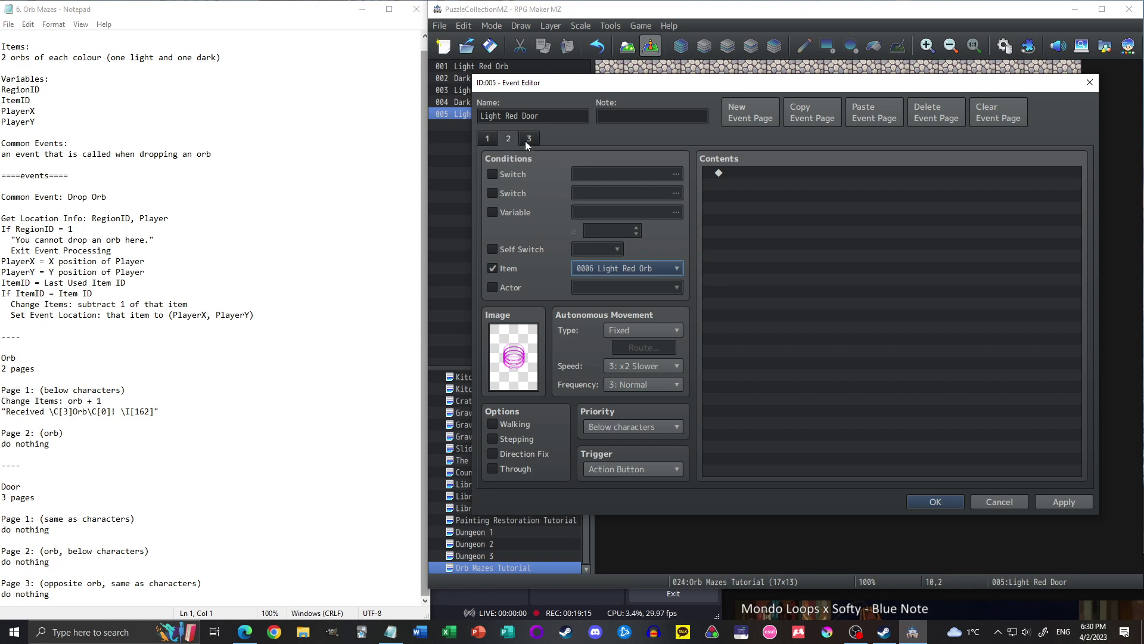
left_click(526, 142)
left_click(508, 139)
left_click(528, 139)
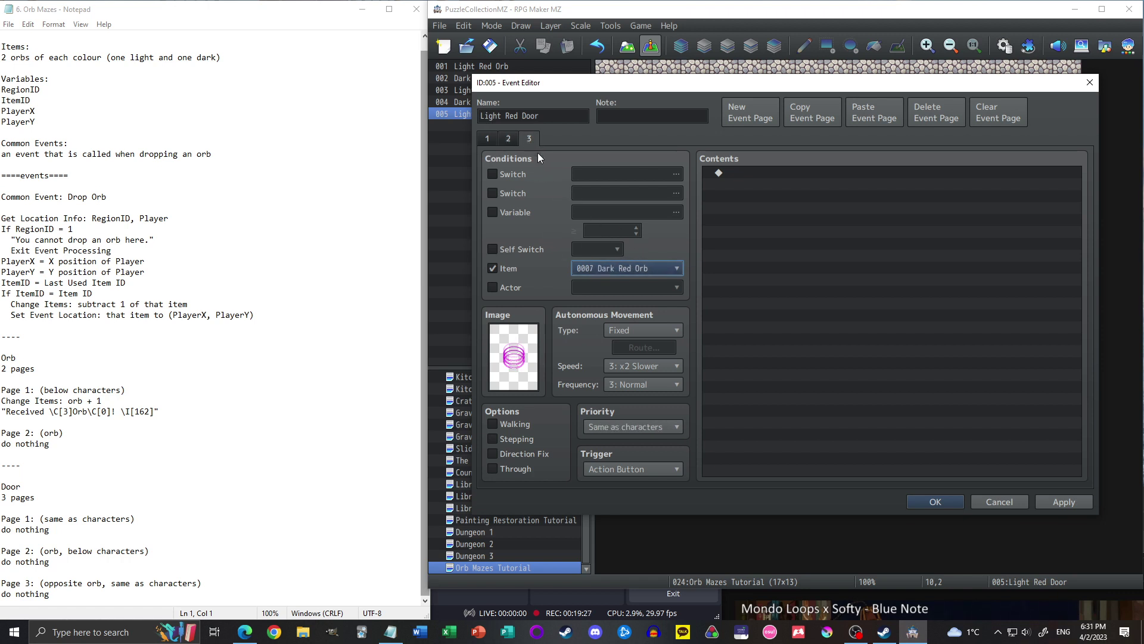
left_click(487, 138)
left_click(1060, 501)
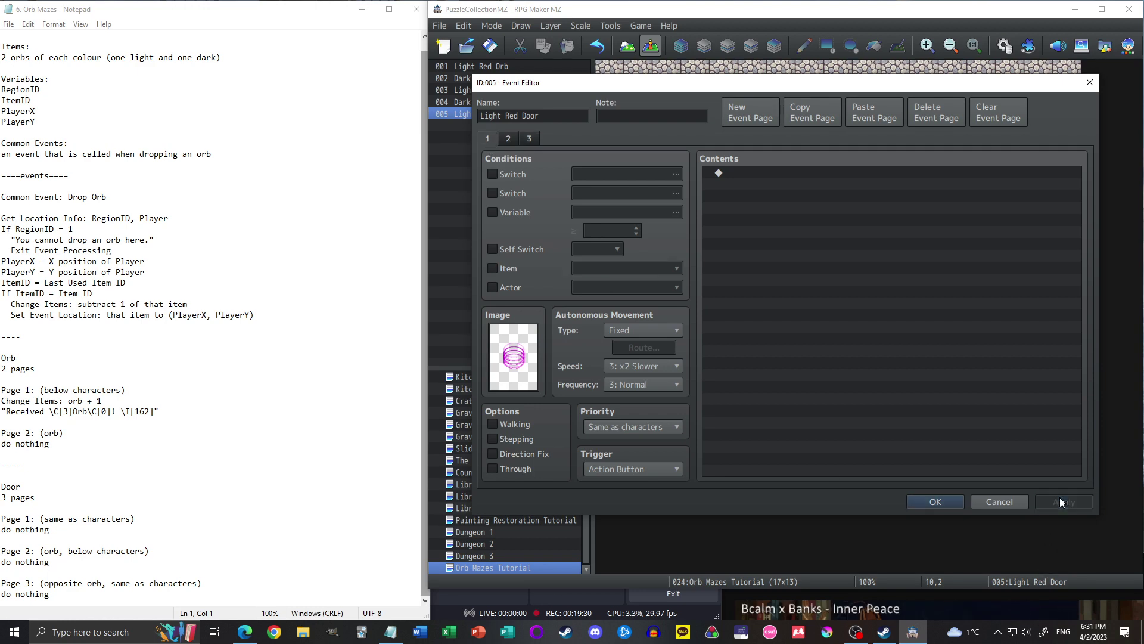
- Close the Light Red Door event, and check the settings of the Light Red Orb event
left_click(931, 503)
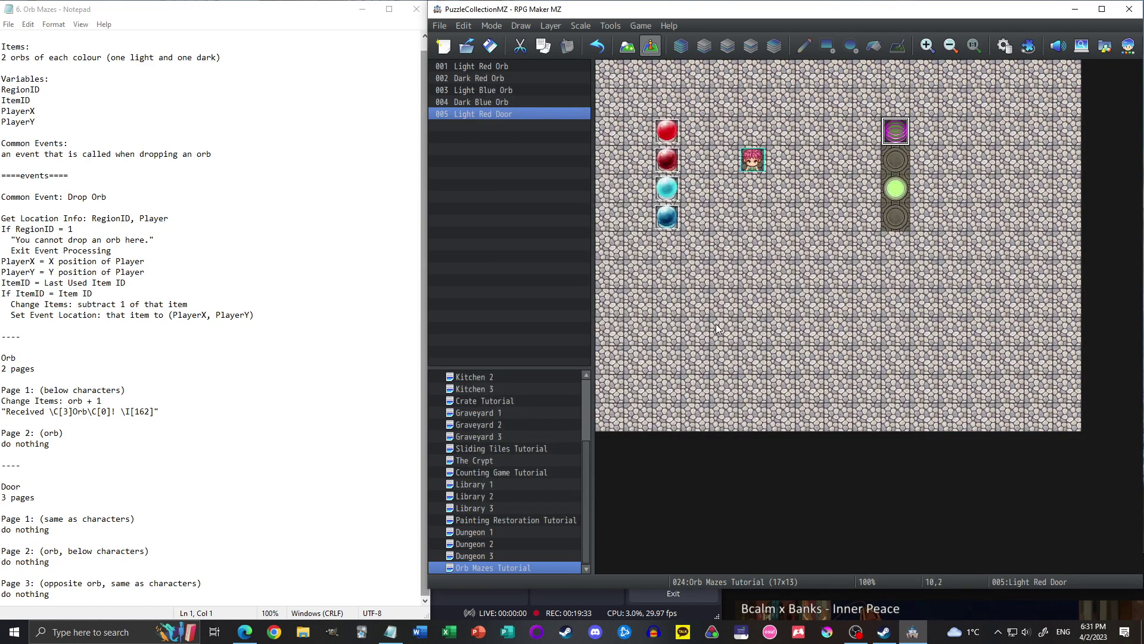
double_click(672, 141)
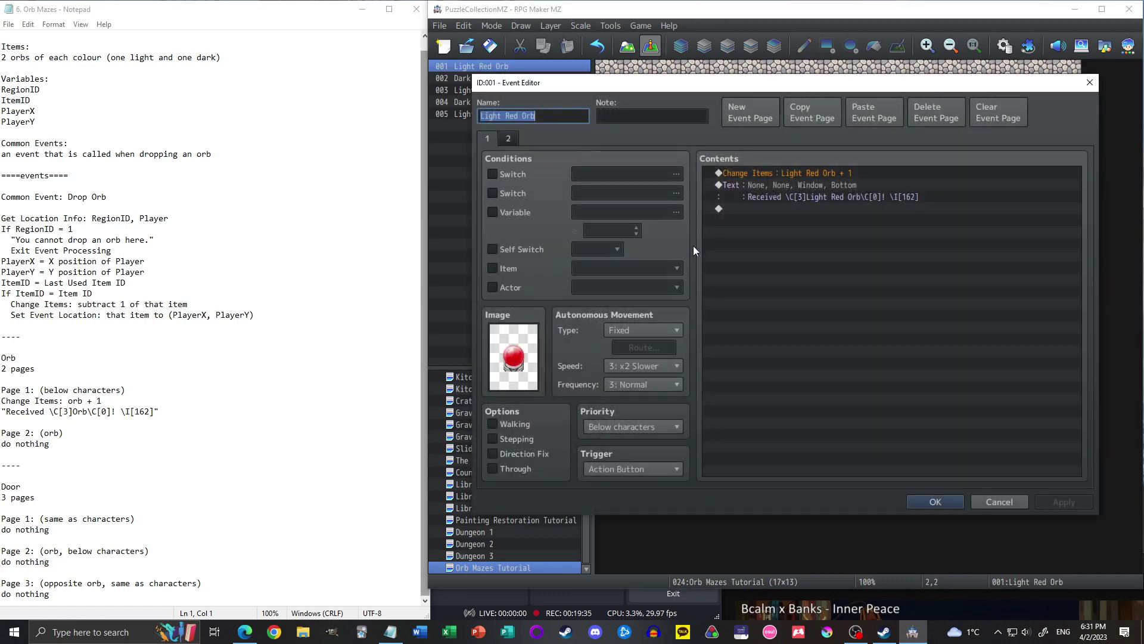
left_click(957, 501)
- Save the changes, start a new game in a playtest and try walking into the Light Red Door without an orb
key("ctrl+r")
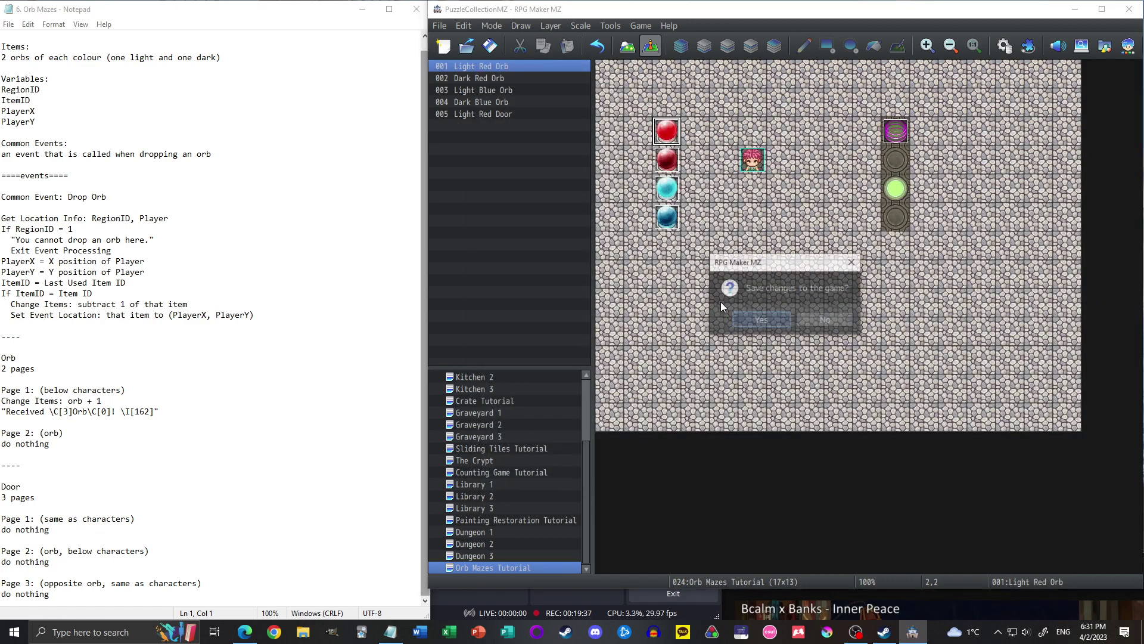
left_click(750, 319)
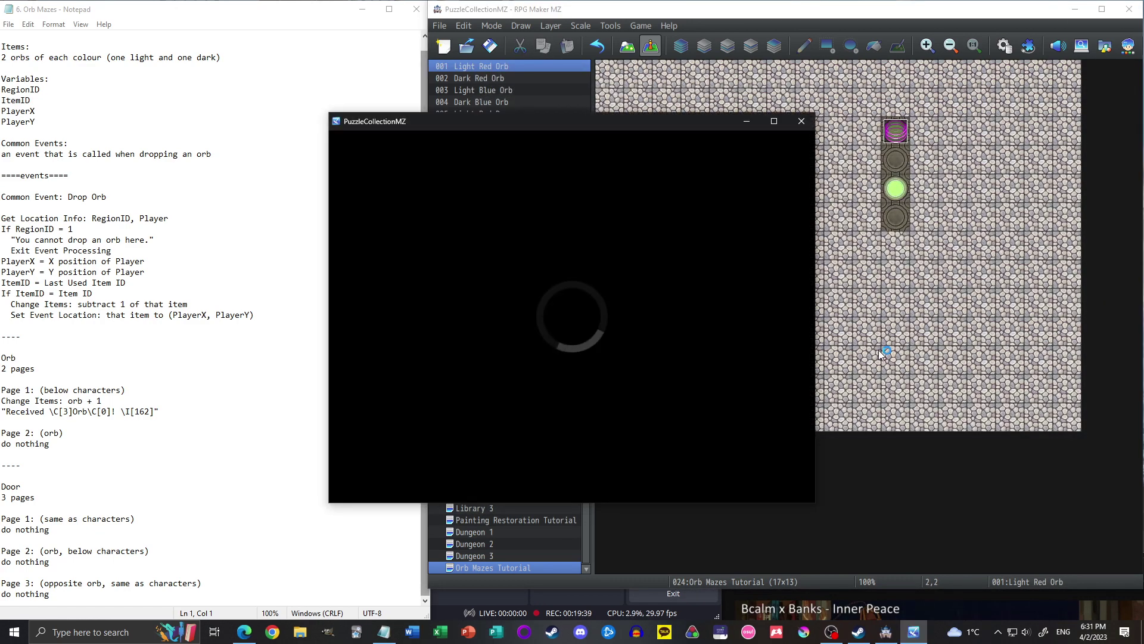
key("Return")
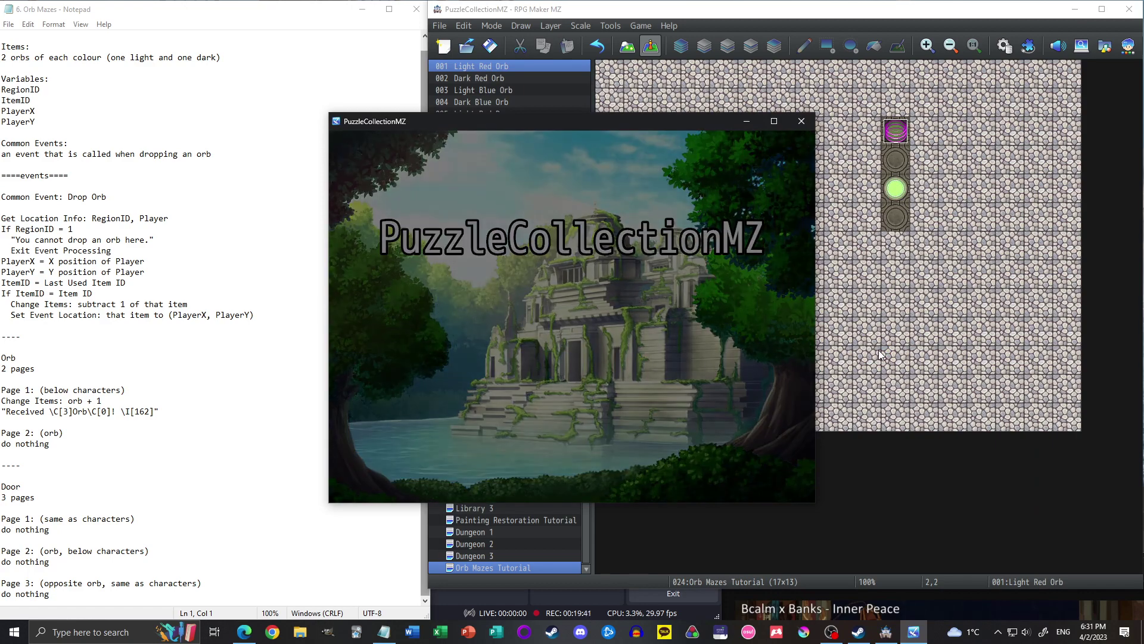
key("Right")
key("Right")
key("Right")
key("Right")
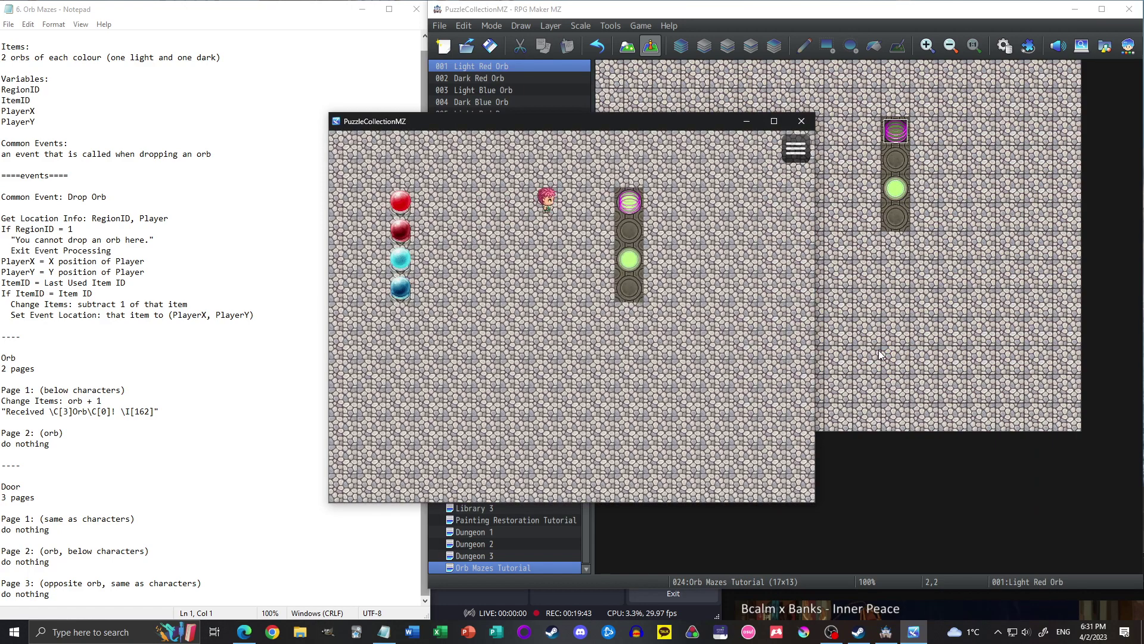
key("Right")
key("Left")
key("Left")
key("Right")
- Walk to the Light Red Orb in the playtest and pick it up
key("Left")
key("Left")
key("Left")
key("Left")
key("Left")
key("Left")
key("Left")
key("Return")
- Test walking through the Light Red Door while carrying the Light Red Orb
key("Right")
key("Right")
key("Right")
key("Right")
key("Right")
key("Right")
key("Right")
key("Right")
key("Right")
- Walk back to the column of orbs and pick up the Dark Red Orb
key("Left")
key("Left")
key("Left")
key("Left")
key("Left")
key("Left")
key("Left")
key("Left")
key("Left")
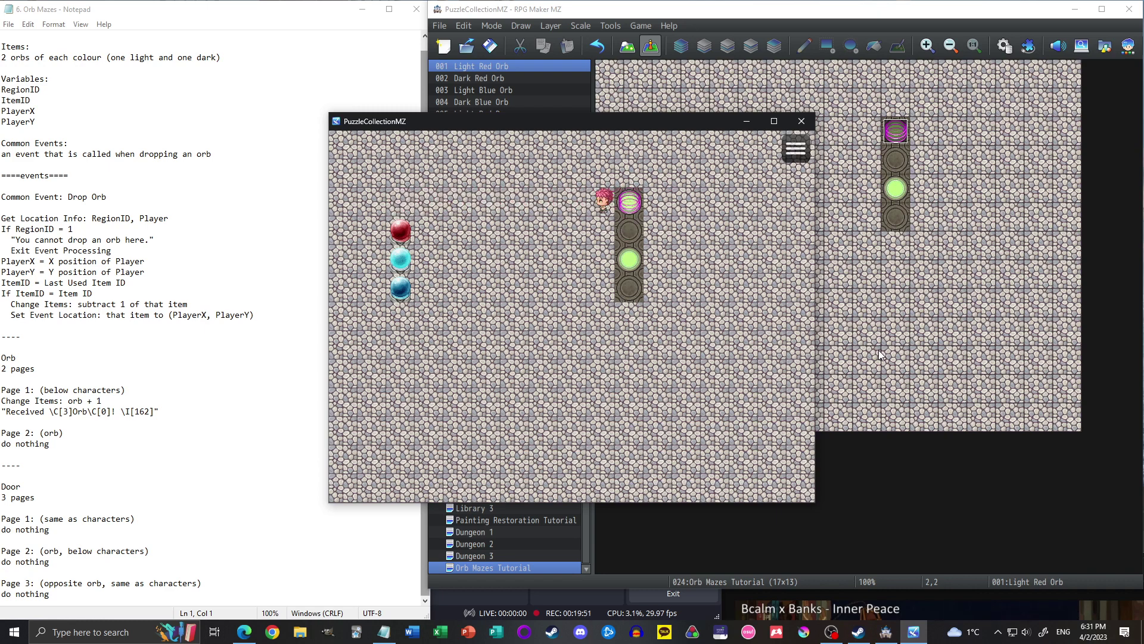
key("Down")
key("Return")
- Test walking into the Light Red Door while carrying both red orbs
key("Up")
key("Right")
key("Right")
key("Right")
key("Right")
key("Right")
key("Right")
key("Right")
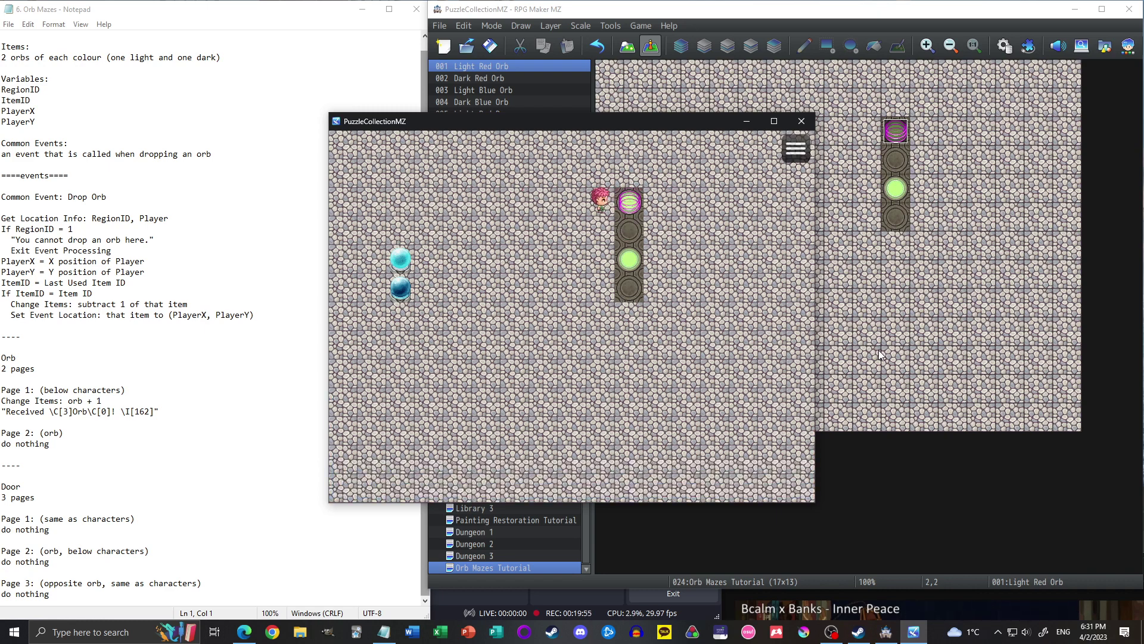
- Drop the Dark Red Orb in front of the Light Red Door and test walking through the door
key("Escape")
key("Return")
key("Right")
key("Return")
key("Right")
key("Right")
key("Right")
- Walk back through the Light Red Door away from the dropped orb and close the playtest
key("Left")
key("Left")
key("Left")
key("Left")
key("Left")
key("Left")
key("Left")
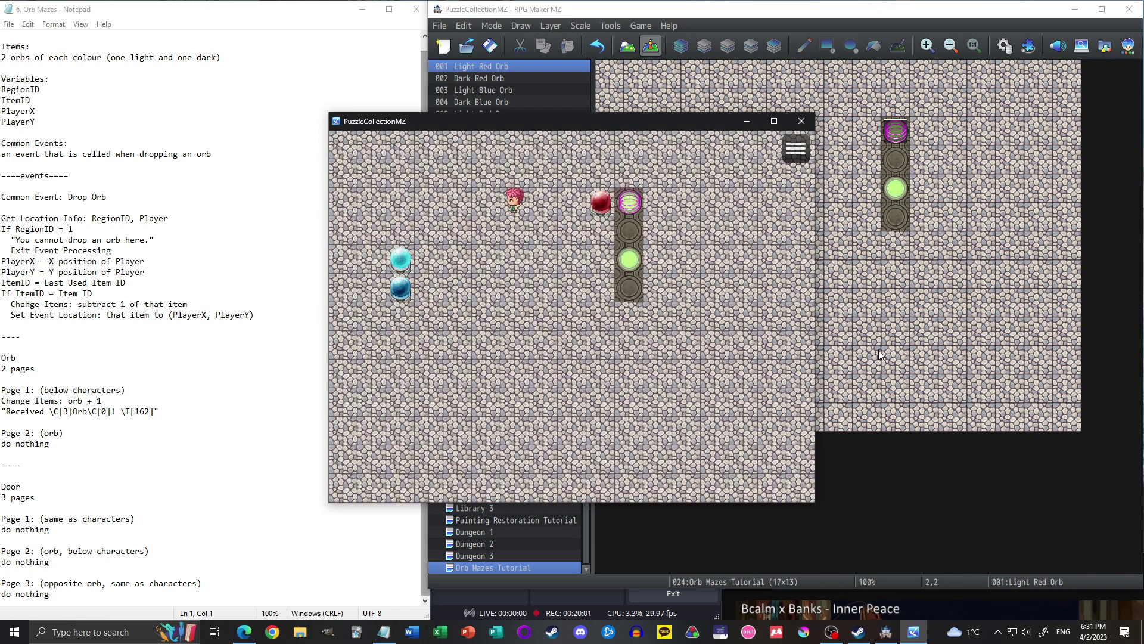
left_click(803, 123)
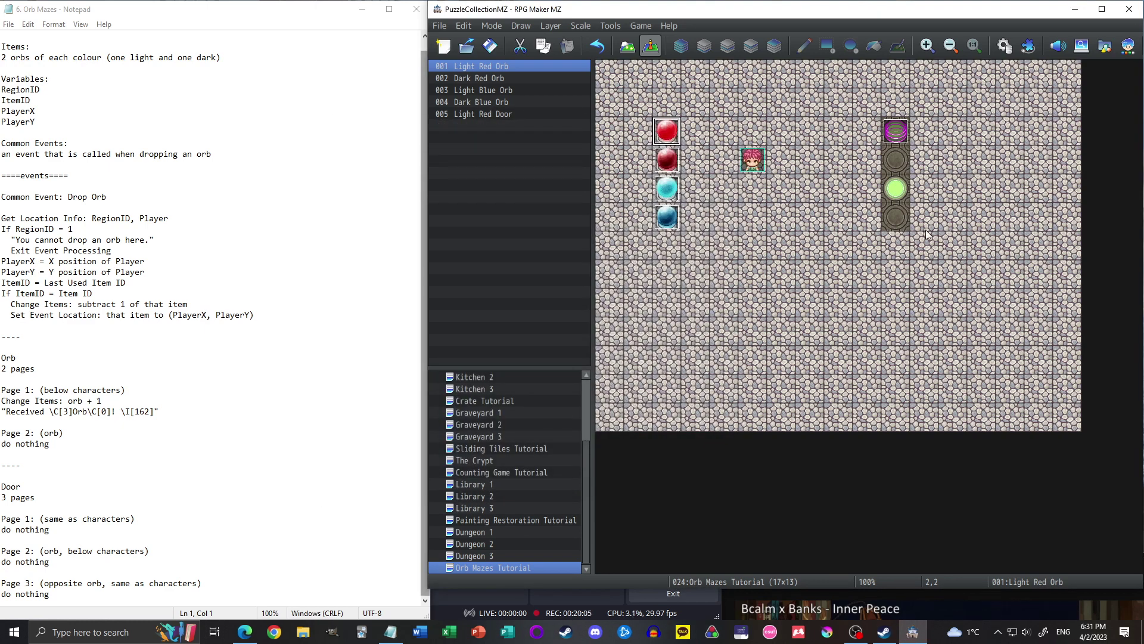
- Copy the Light Red Door event onto the door tile directly below it and rename the copy Dark Red Door
left_click(896, 132)
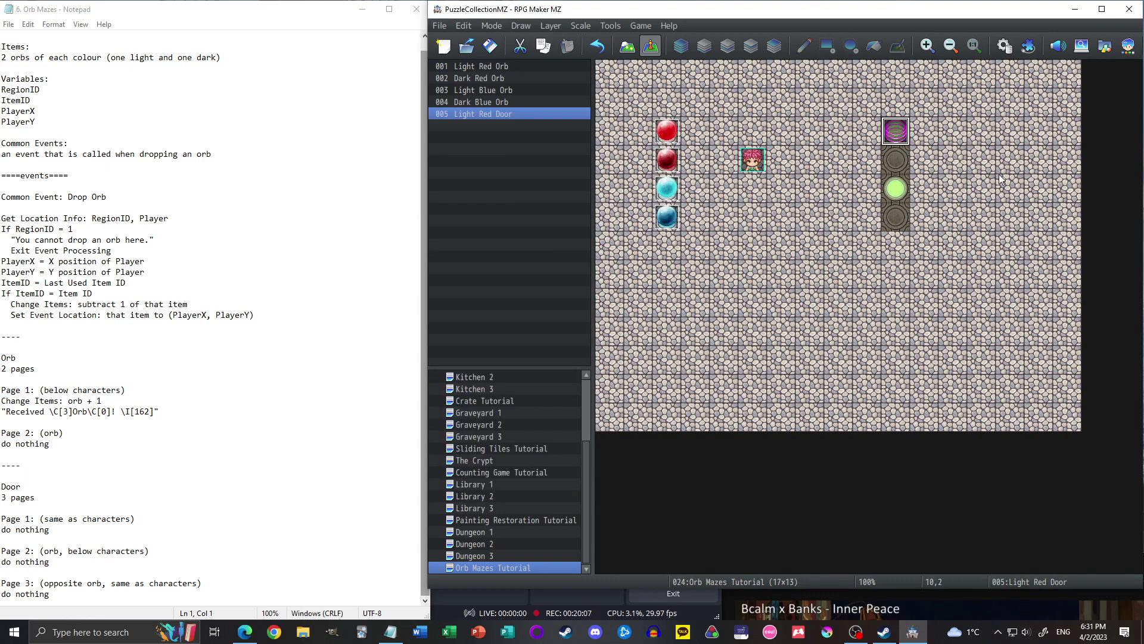
left_click(902, 160)
key("ctrl+v")
double_click(901, 161)
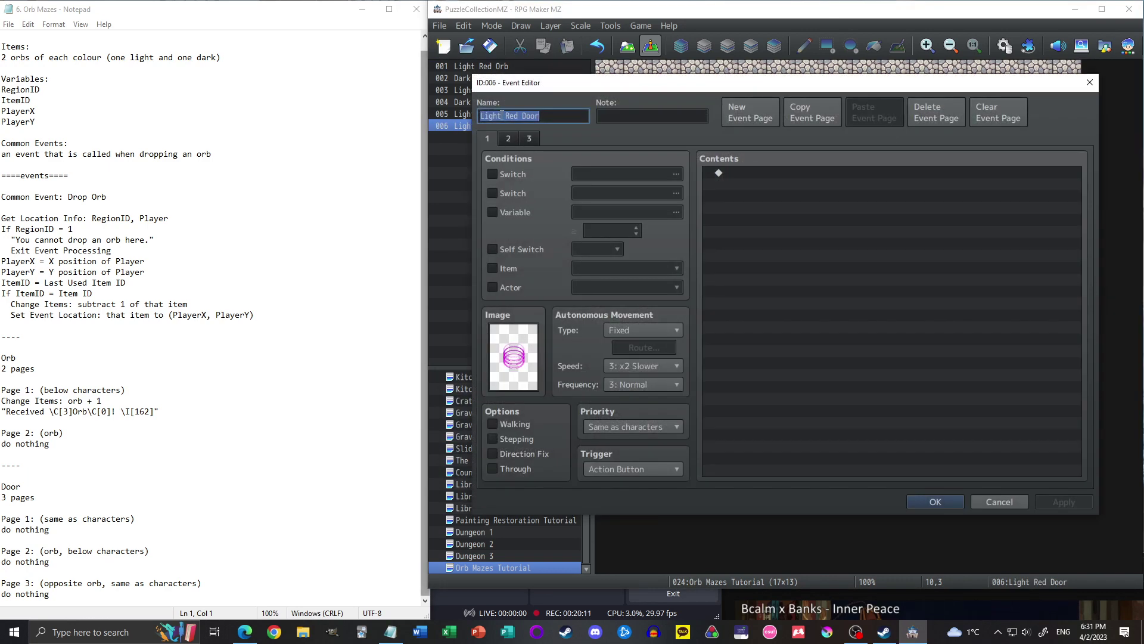
key("BackSpace")
key("BackSpace")
key("BackSpace")
key("BackSpace")
key("BackSpace")
type("Dar")
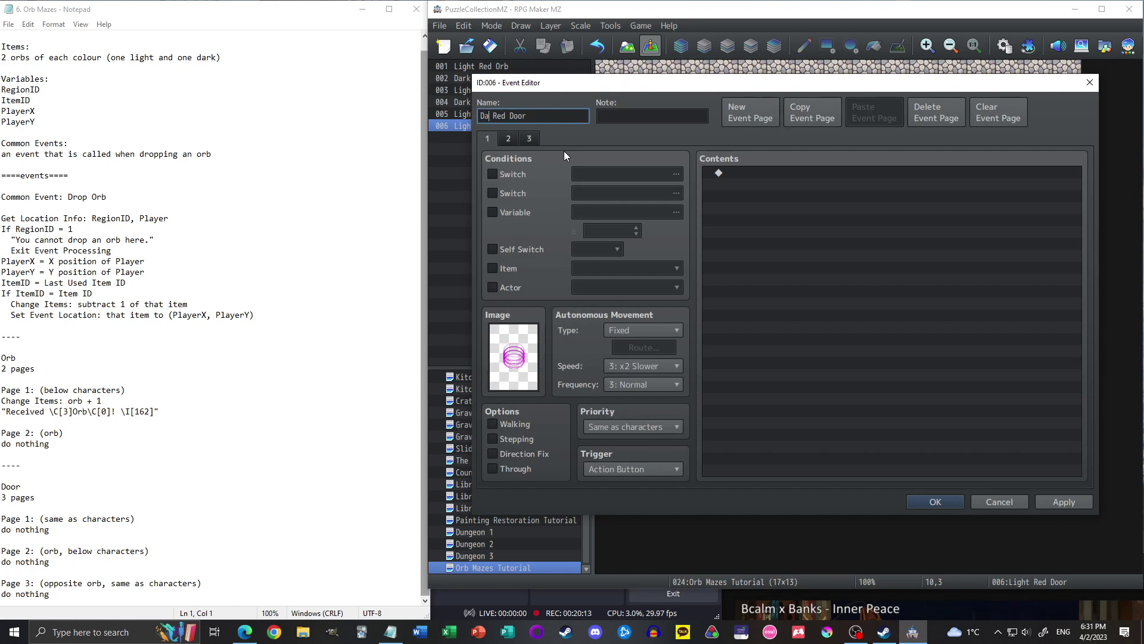
type("k")
- Set the Dark Red Door's item condition to 0007 Dark Red Orb on page 2 and 0006 Light Red Orb on page 3
left_click(509, 139)
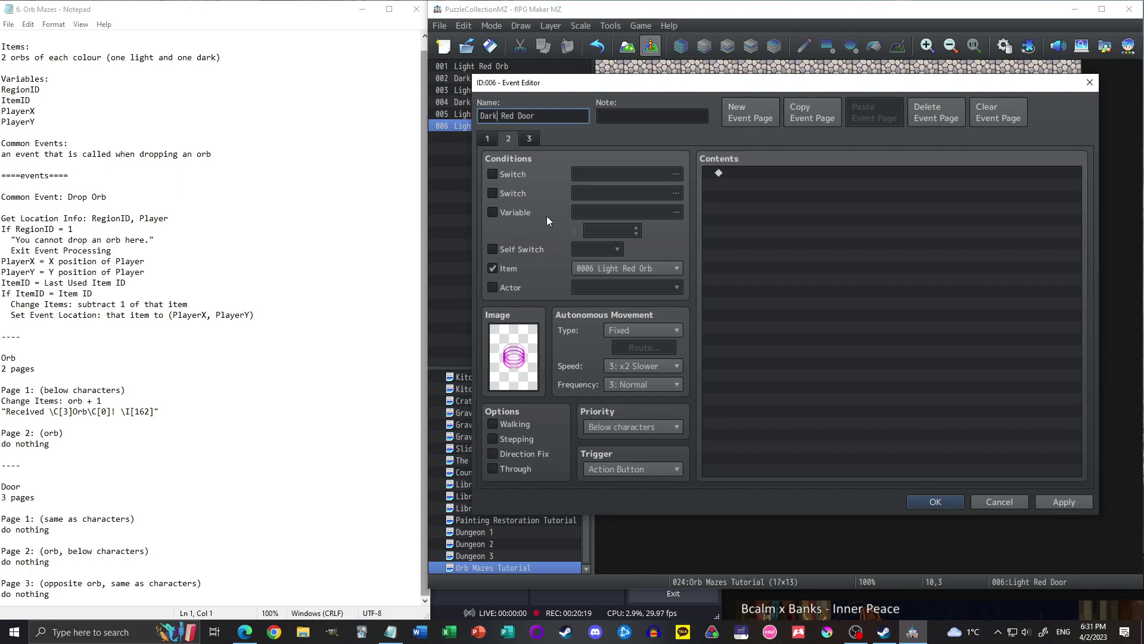
left_click(620, 268)
left_click(617, 366)
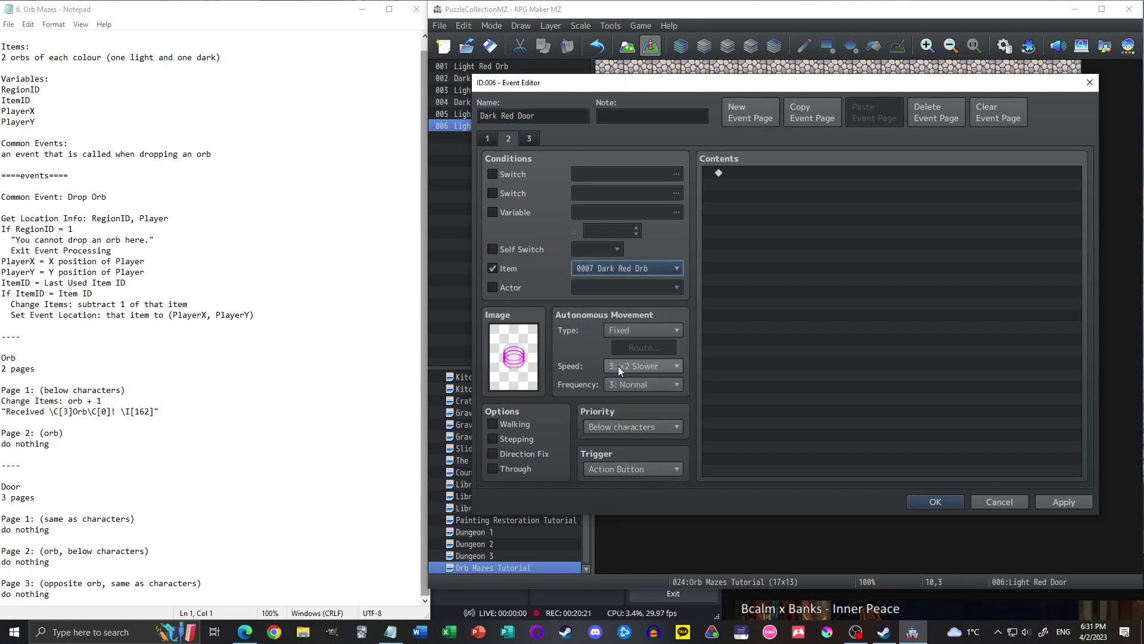
left_click(529, 138)
left_click(613, 267)
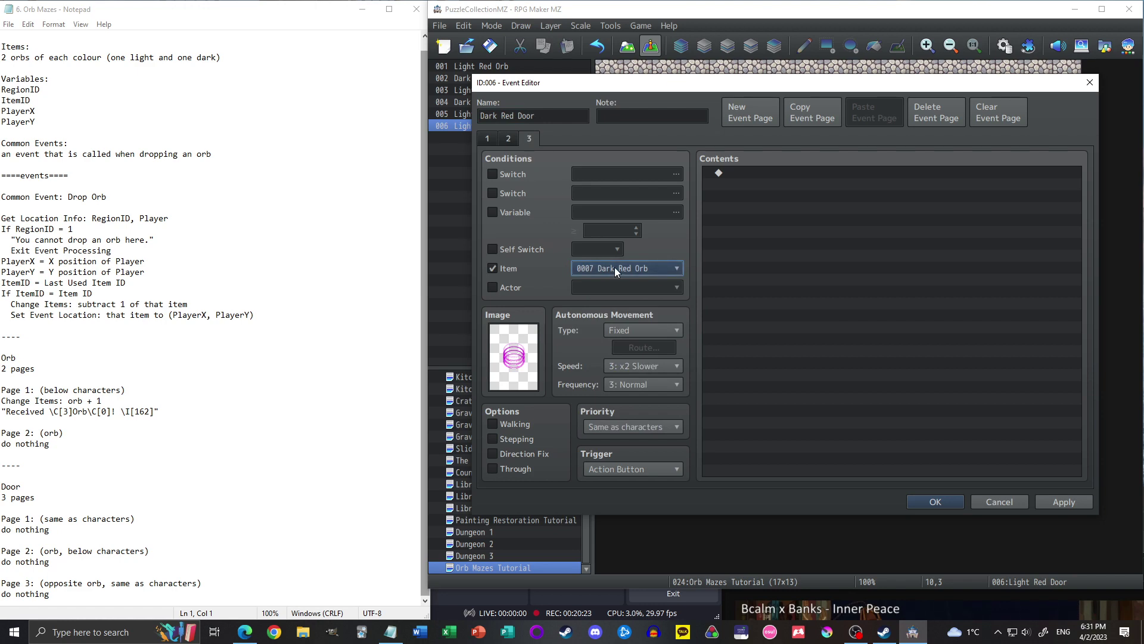
left_click(610, 356)
left_click(912, 501)
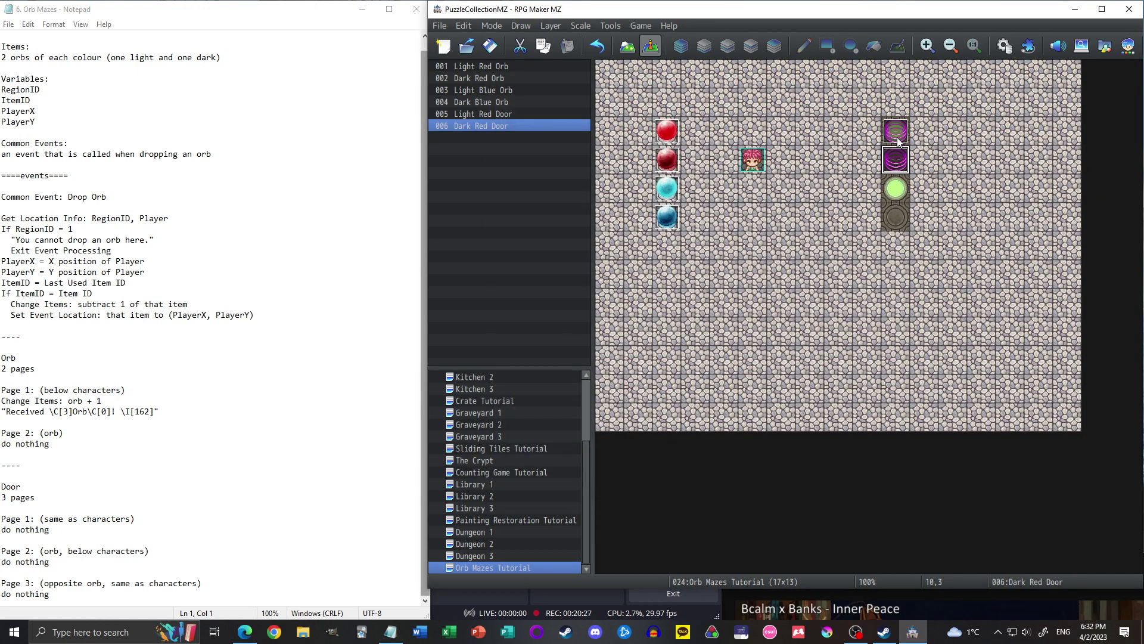
- Copy the Light Red Door event onto the third door tile and rename the copy Light Blue Door
left_click(897, 142)
left_click(898, 195)
key("ctrl+v")
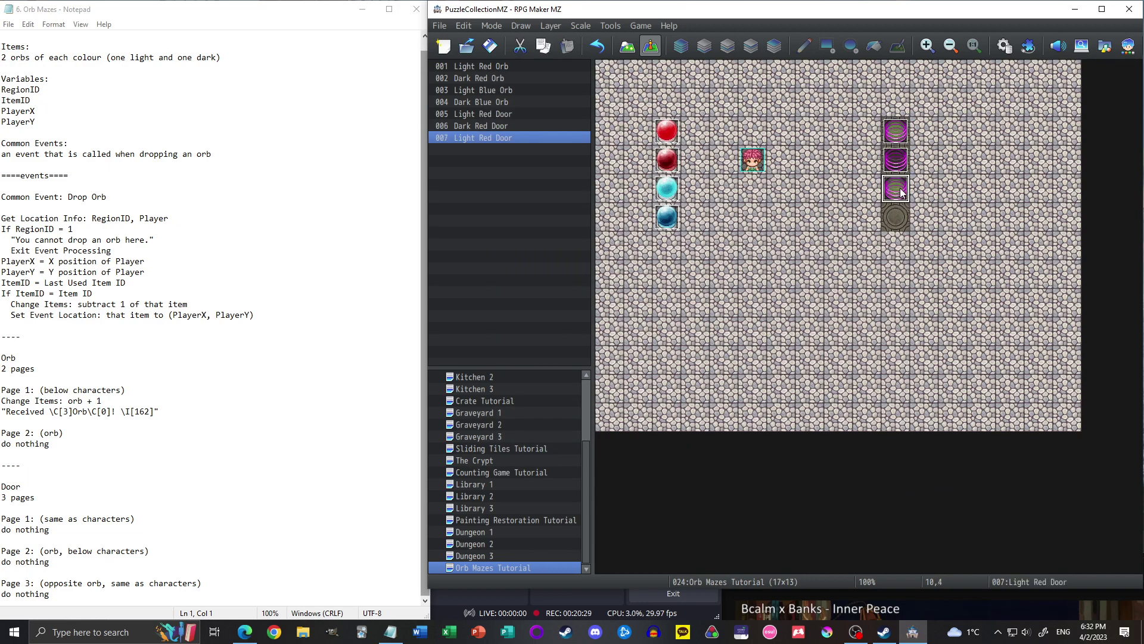
double_click(899, 195)
left_click(509, 115)
key("shift+Right")
key("shift+Right")
key("shift+Right")
type("Blue")
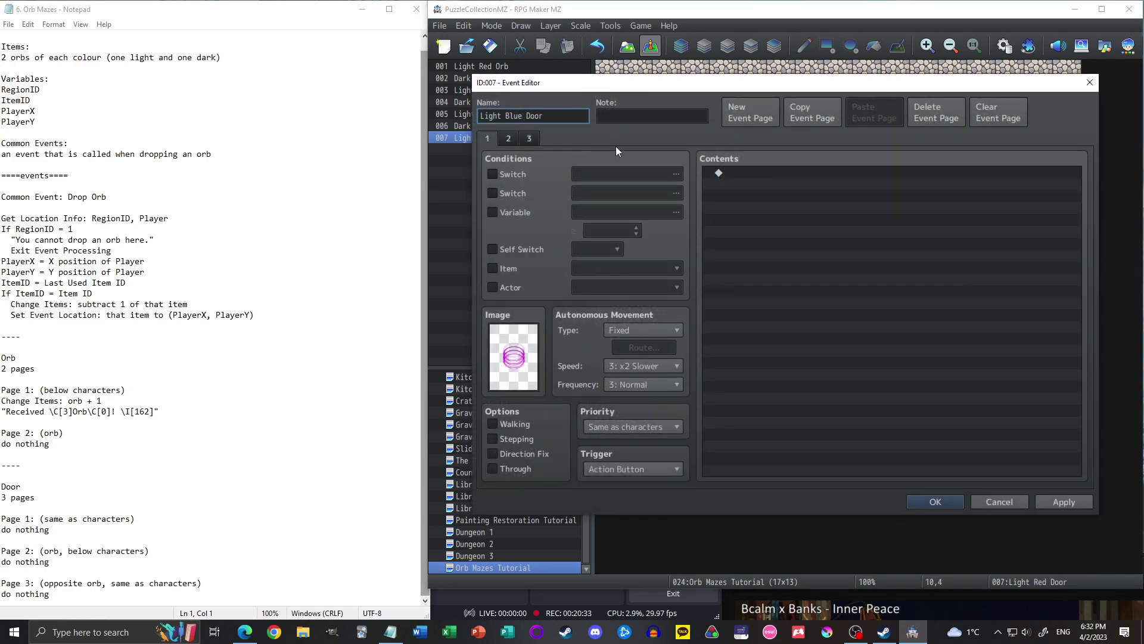
- Give Light Blue Door pages 1 and 2 the blue ring image from !SF_Door2, with 0008 Light Blue Orb as page 2's condition
double_click(515, 357)
double_click(852, 285)
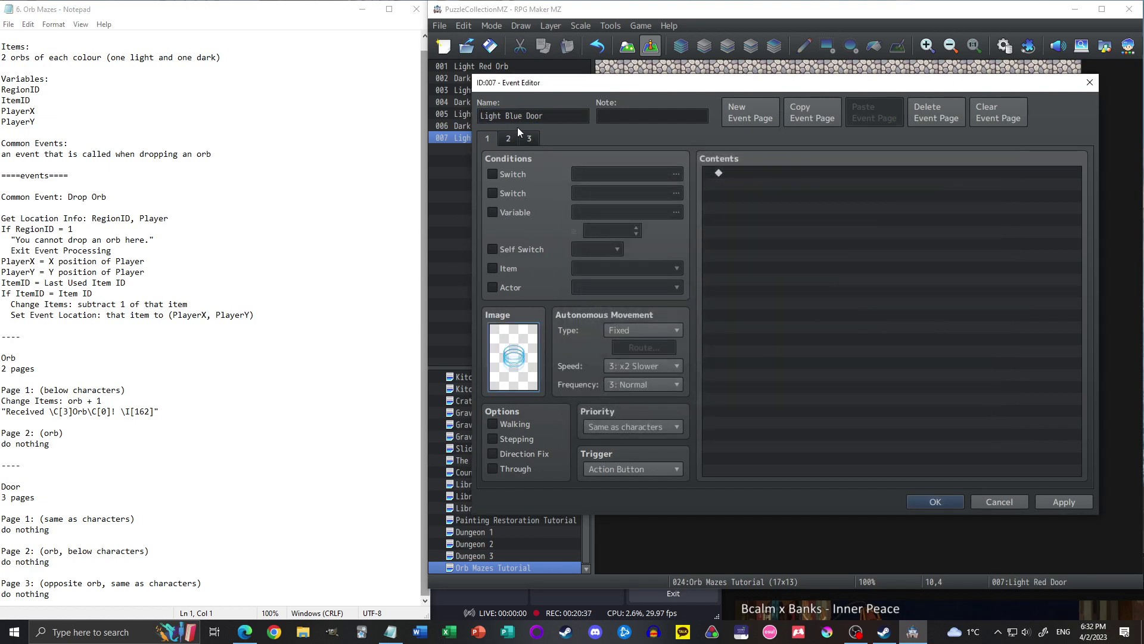
left_click(515, 138)
left_click(628, 271)
left_click(628, 384)
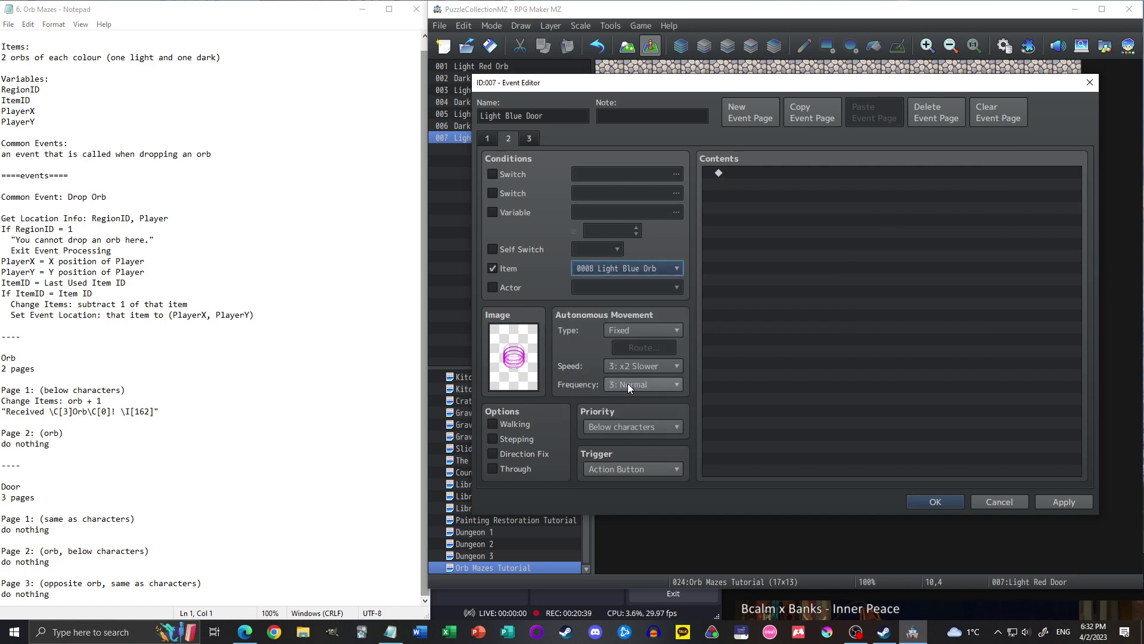
double_click(511, 367)
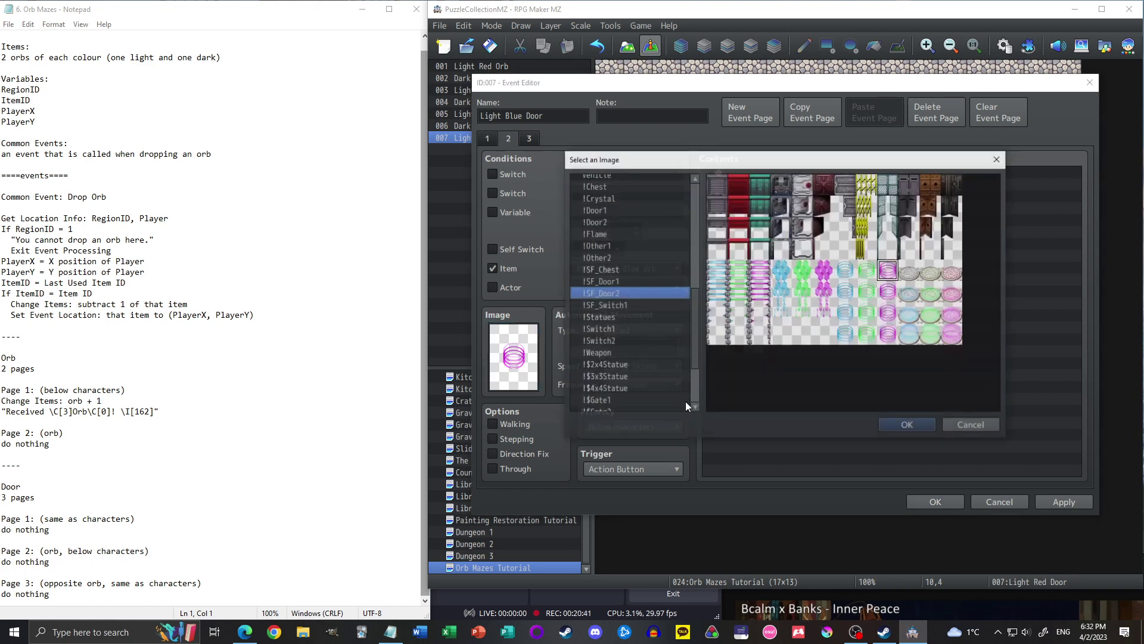
double_click(858, 278)
- On page 3 of the Light Blue Door, require item 0009 Dark Blue Orb and use the blue ring image
left_click(530, 141)
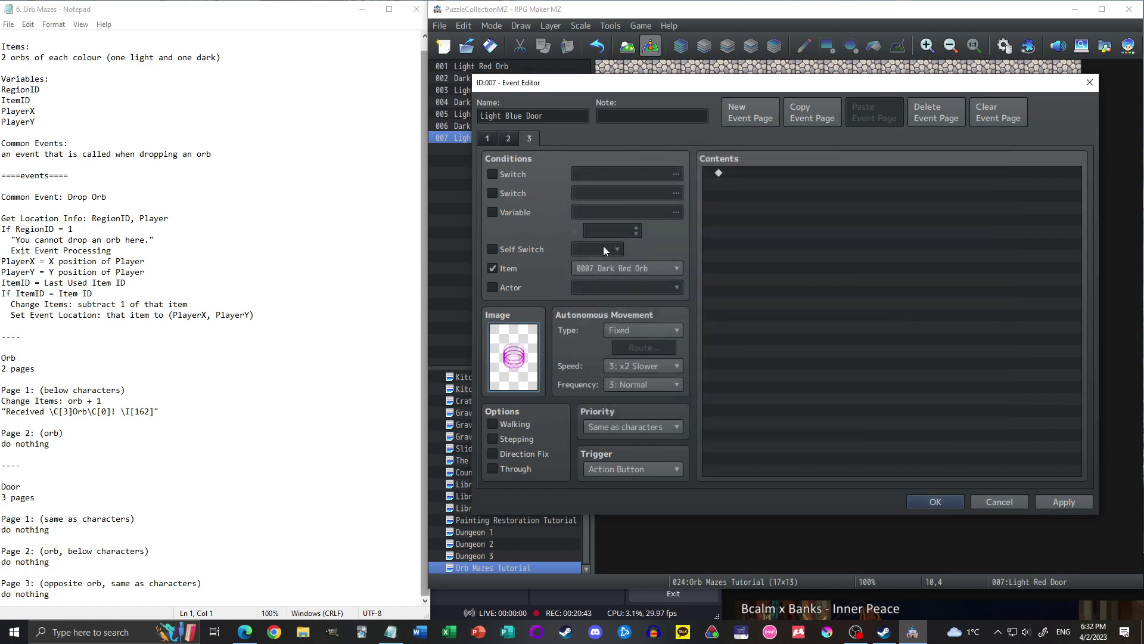
left_click(634, 270)
left_click(624, 393)
double_click(513, 356)
left_click(843, 275)
left_click(910, 428)
left_click(1064, 502)
left_click(935, 502)
- Copy the Light Blue Door event onto the fourth door tile and rename the copy Dark Blue Door
left_click(895, 171)
left_click(898, 187)
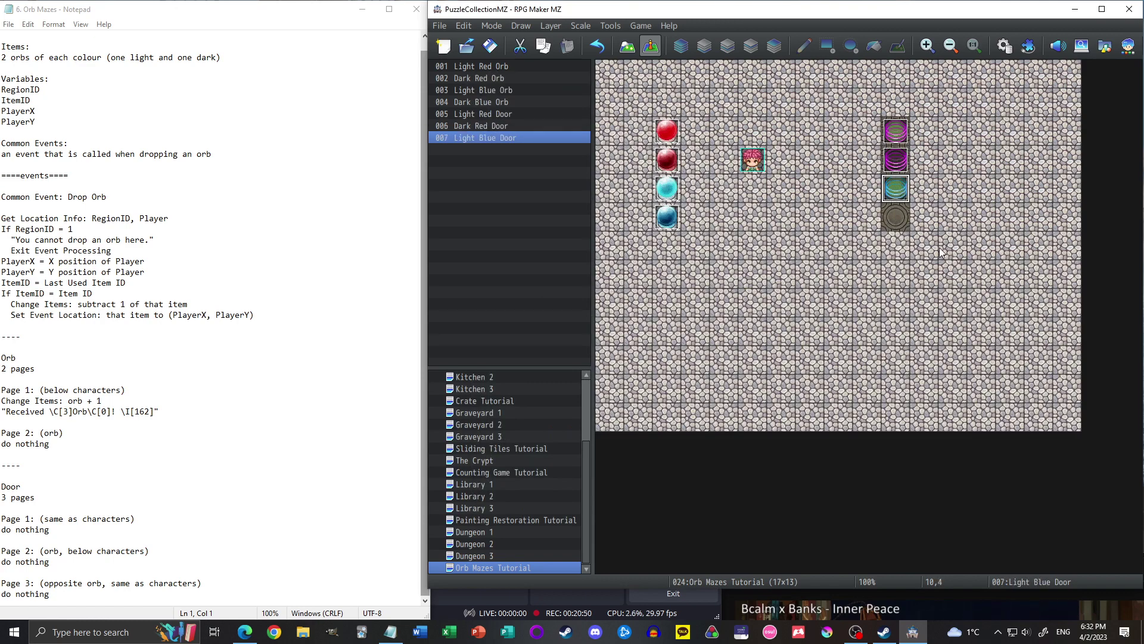
left_click(901, 220)
key("ctrl+v")
double_click(901, 221)
left_click(497, 117)
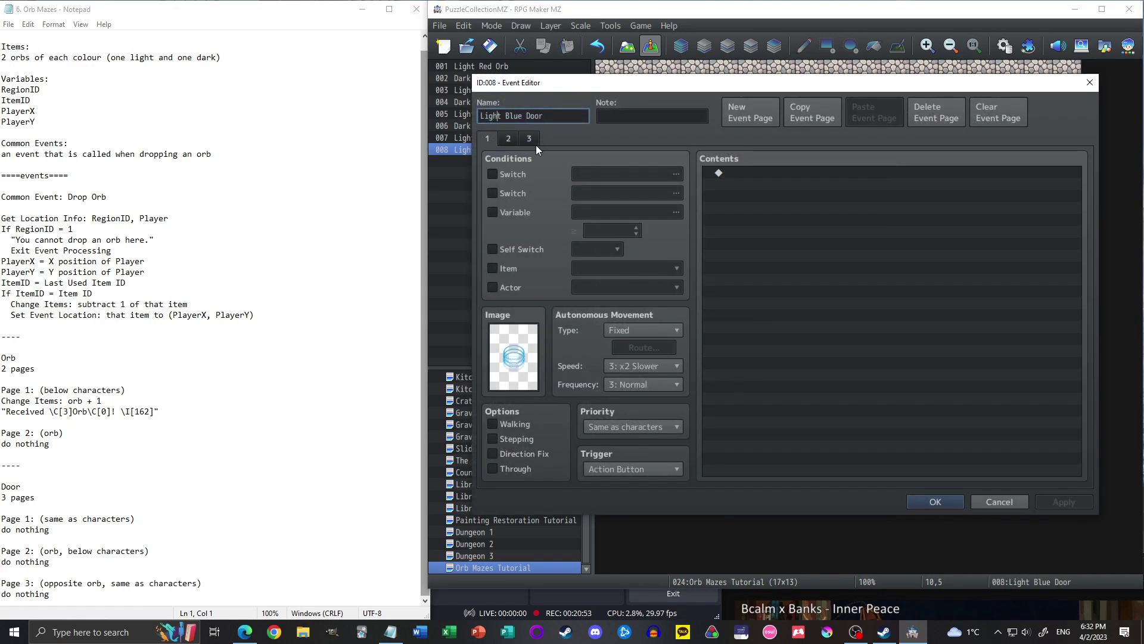
key("BackSpace")
key("BackSpace")
key("BackSpace")
key("BackSpace")
key("BackSpace")
type("Dar")
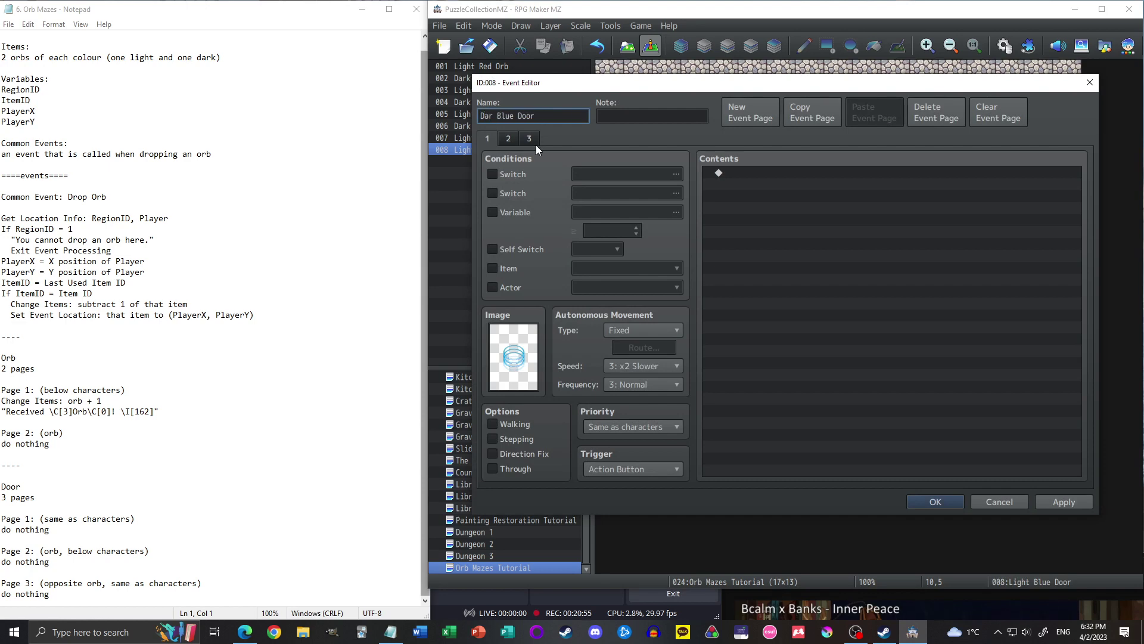
type("k")
- Set the Dark Blue Door's item condition to 0009 Dark Blue Orb on page 2 and 0008 Light Blue Orb on page 3
left_click(509, 139)
left_click(607, 266)
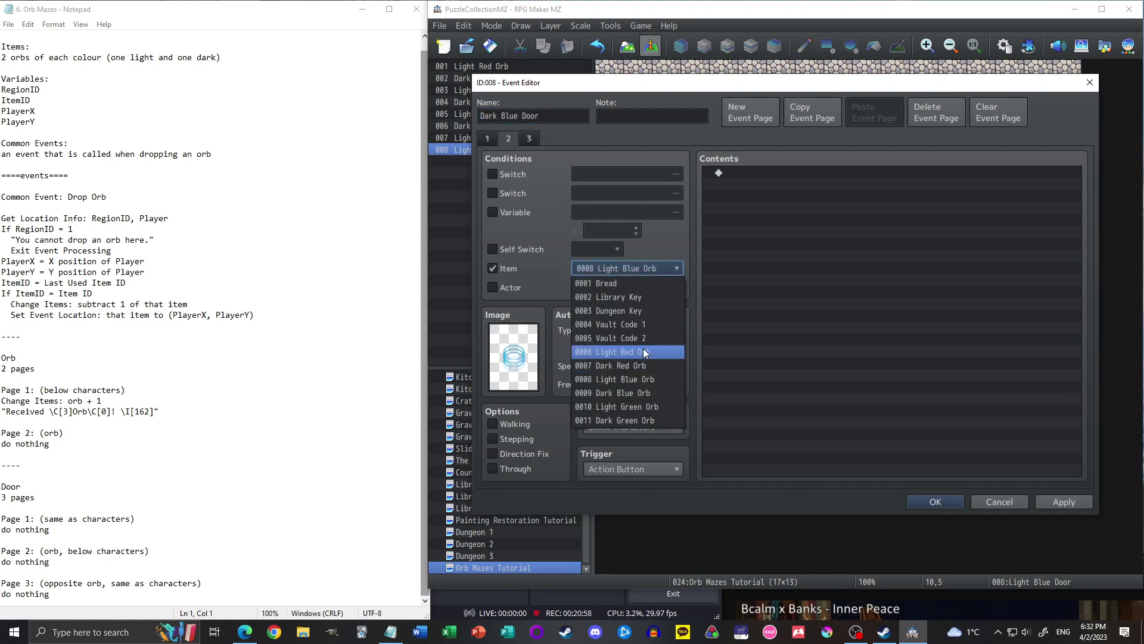
left_click(645, 392)
left_click(524, 140)
left_click(591, 266)
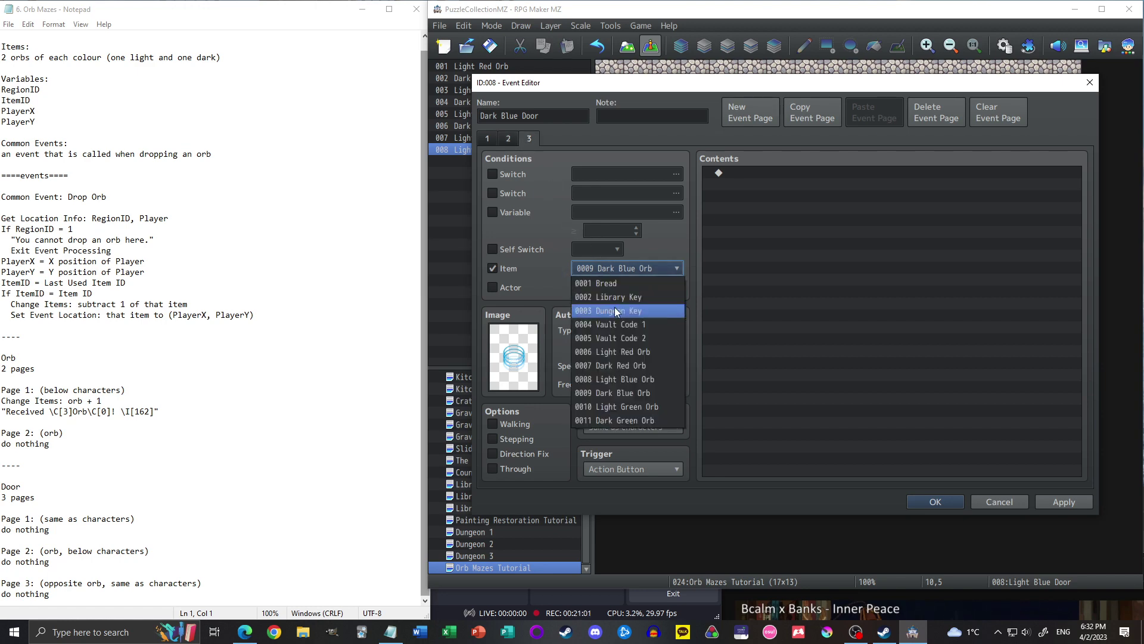
left_click(631, 379)
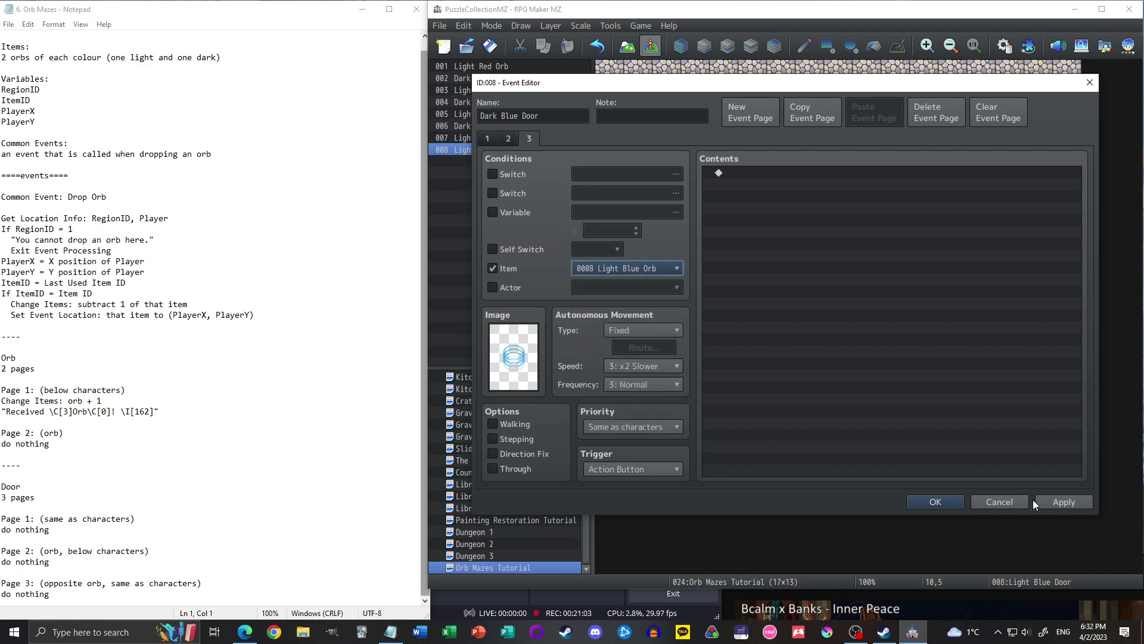
left_click(936, 502)
- Save the changes, start a new game in a playtest and pick up the Dark Red Orb
key("alt+F4")
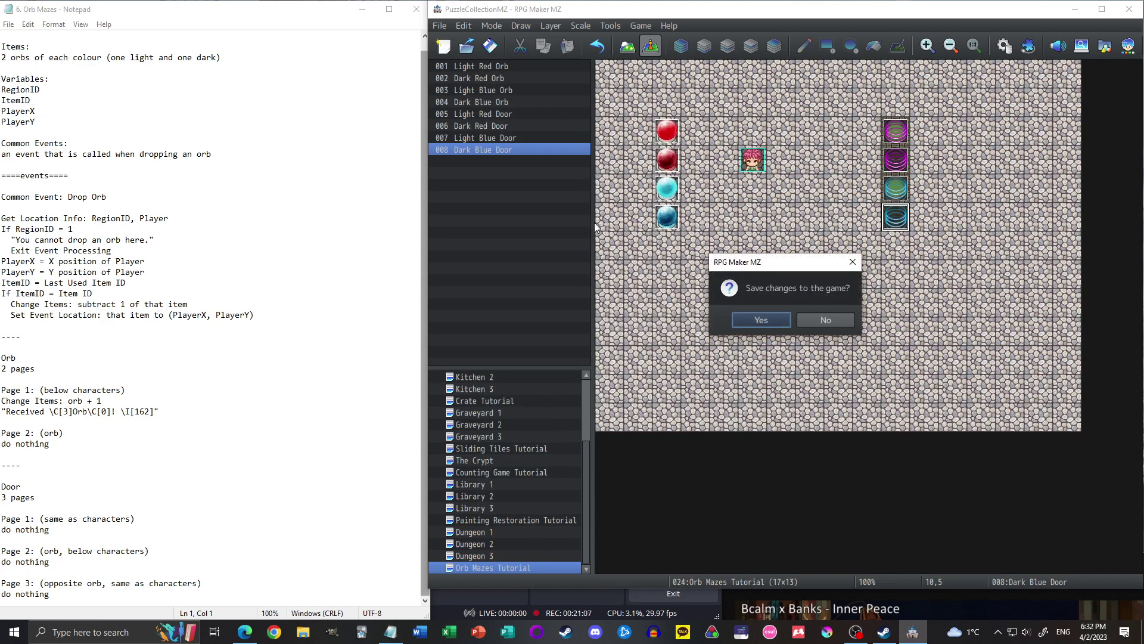
left_click(761, 320)
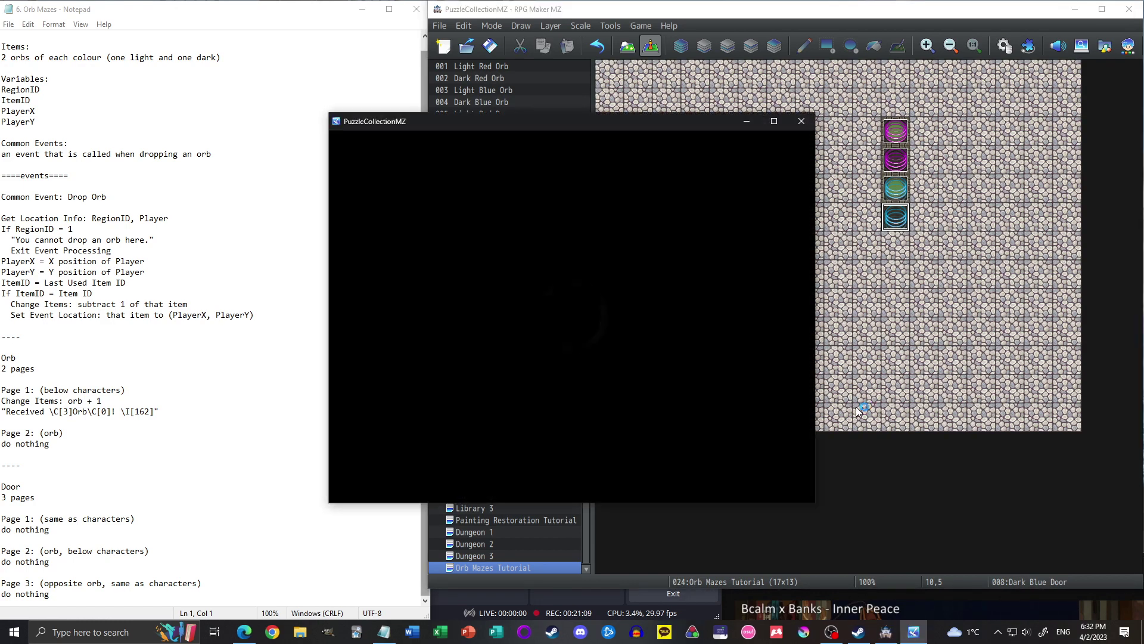
key("Return")
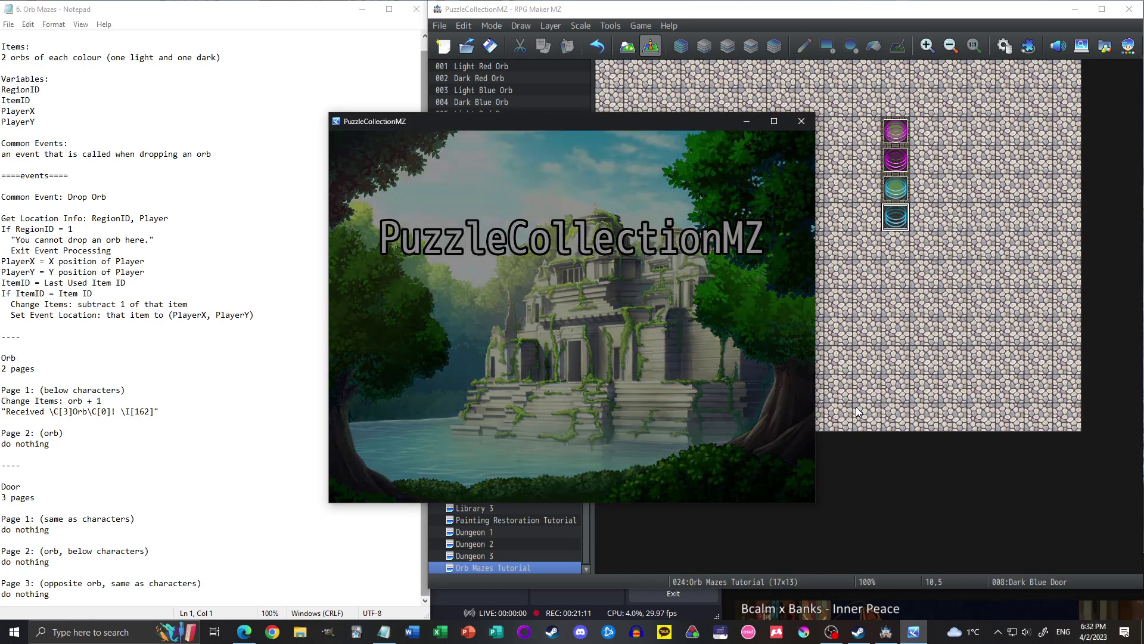
key("Left")
key("Left")
key("Left")
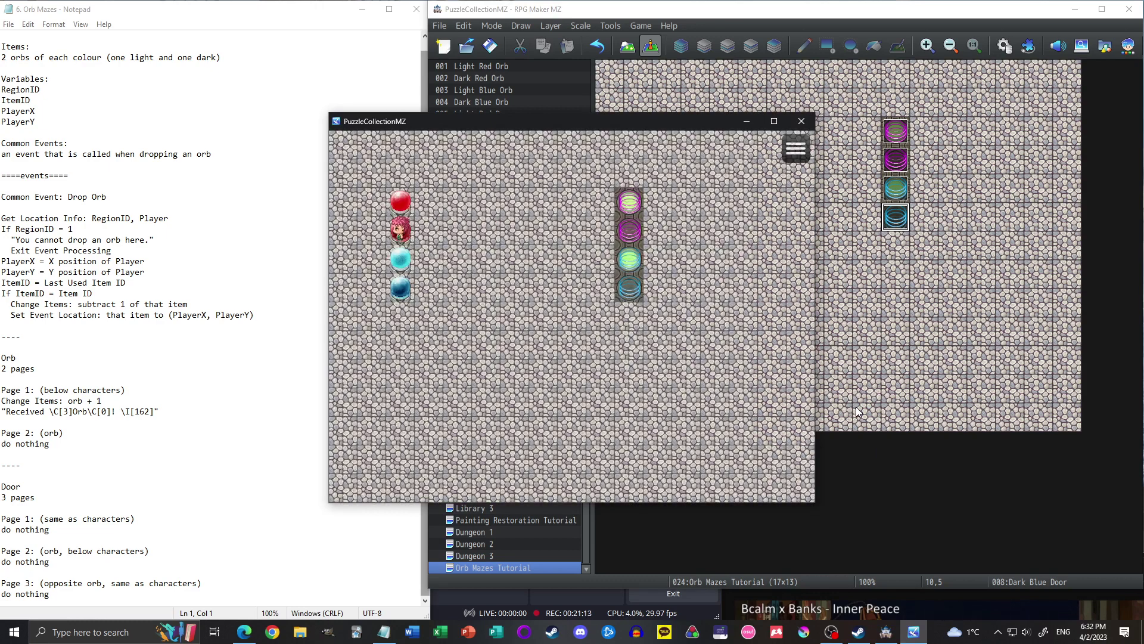
key("Return")
- Test walking onto the Dark Red Door while carrying the Dark Red Orb
key("Right")
key("Right")
key("Right")
key("Right")
key("Right")
key("Right")
key("Right")
key("Right")
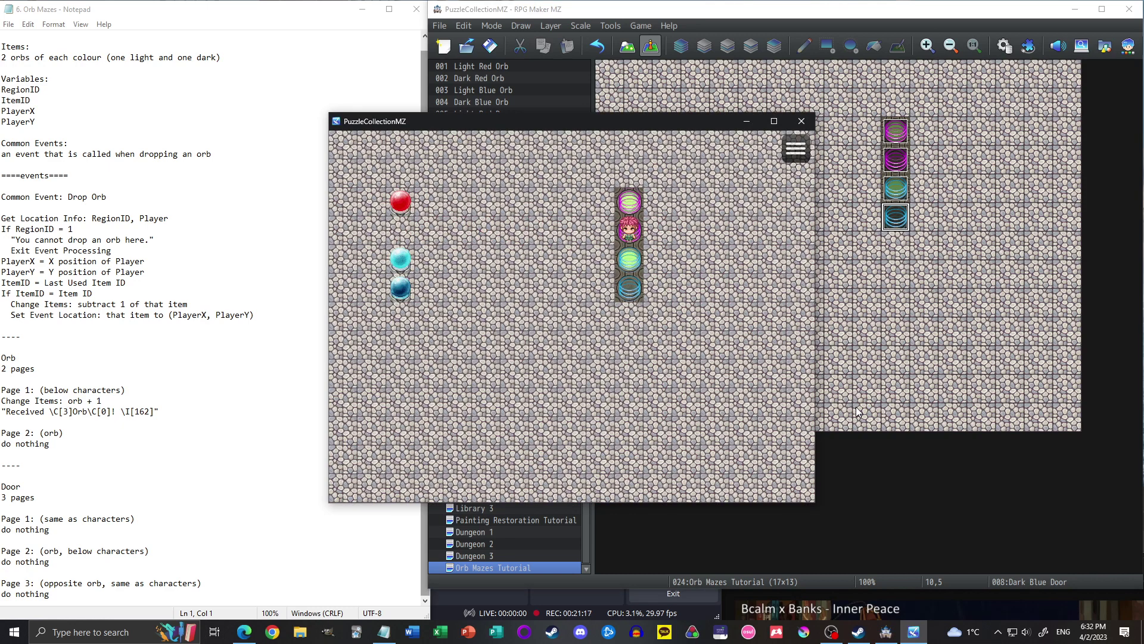
- Walk back from the Dark Red Door to the orbs and pick up the Light Blue Orb
key("Left")
key("Left")
key("Left")
key("Left")
key("Left")
key("Left")
key("Left")
key("Left")
key("Down")
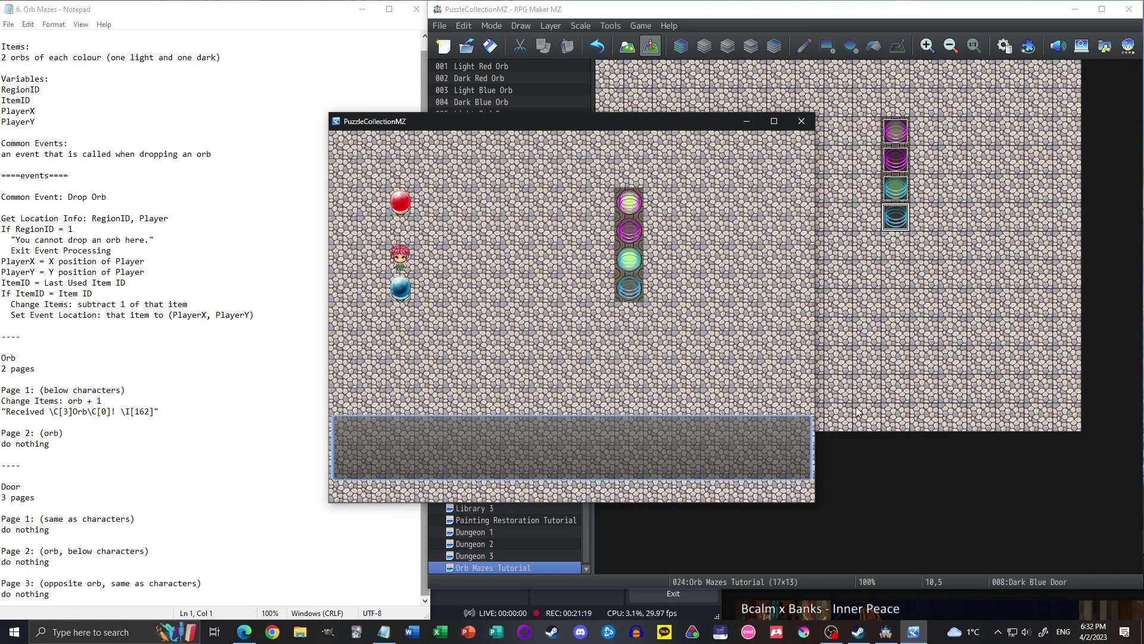
- Test walking onto the Light Blue Door and its neighbouring doors while carrying the Light Blue Orb
key("Return")
key("Right")
key("Right")
key("Right")
key("Right")
key("Right")
key("Right")
key("Right")
key("Right")
key("Right")
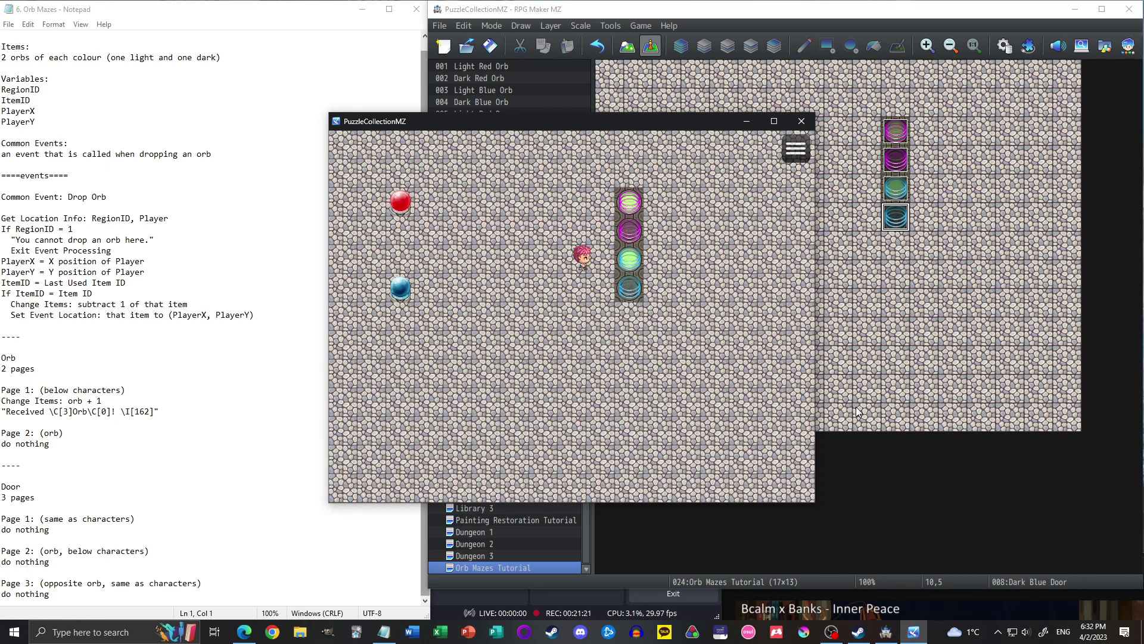
key("Left")
key("Left")
key("Right")
key("Up")
key("Down")
- Walk back from the doors to the orbs and pick up the Dark Blue Orb
key("Left")
key("Left")
key("Left")
key("Left")
key("Left")
key("Left")
key("Left")
key("Down")
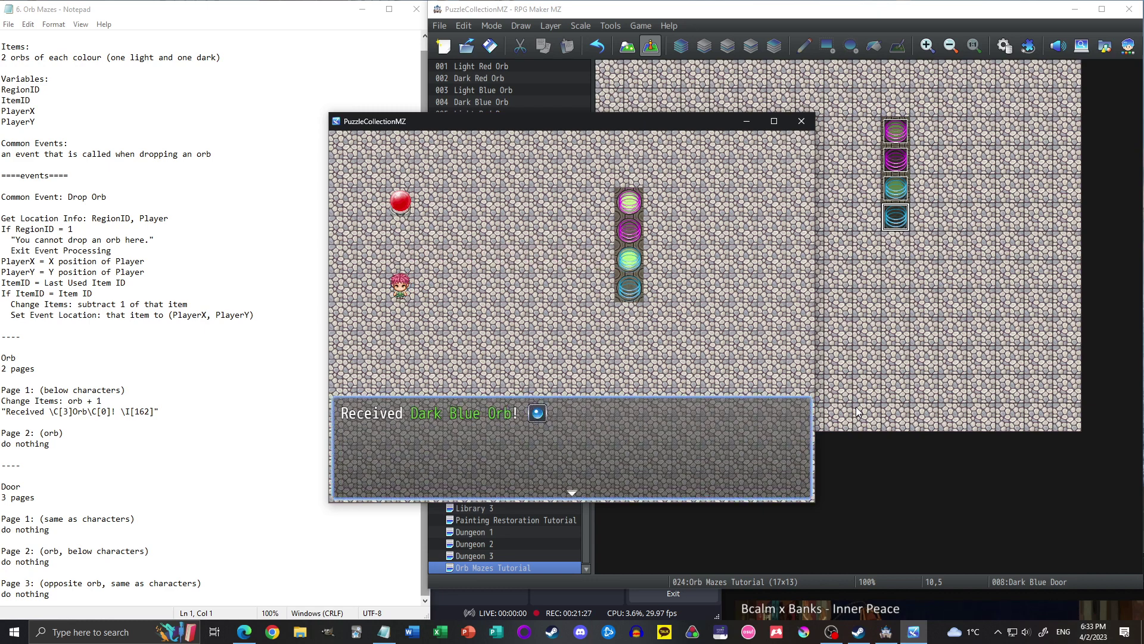
- Test walking into the Dark Blue Door while carrying both the Light Blue Orb and the Dark Blue Orb
key("Return")
key("Right")
key("Right")
key("Right")
key("Right")
key("Right")
key("Right")
key("Right")
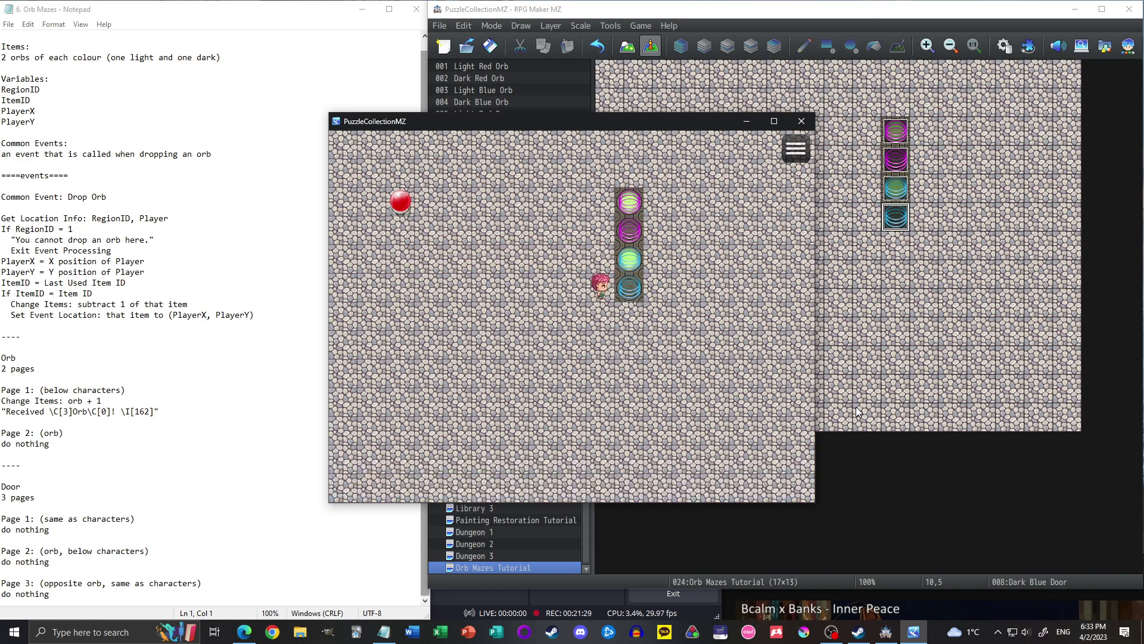
- Drop the Light Blue Orb from the inventory on the tile in front of the Dark Blue Door
key("Escape")
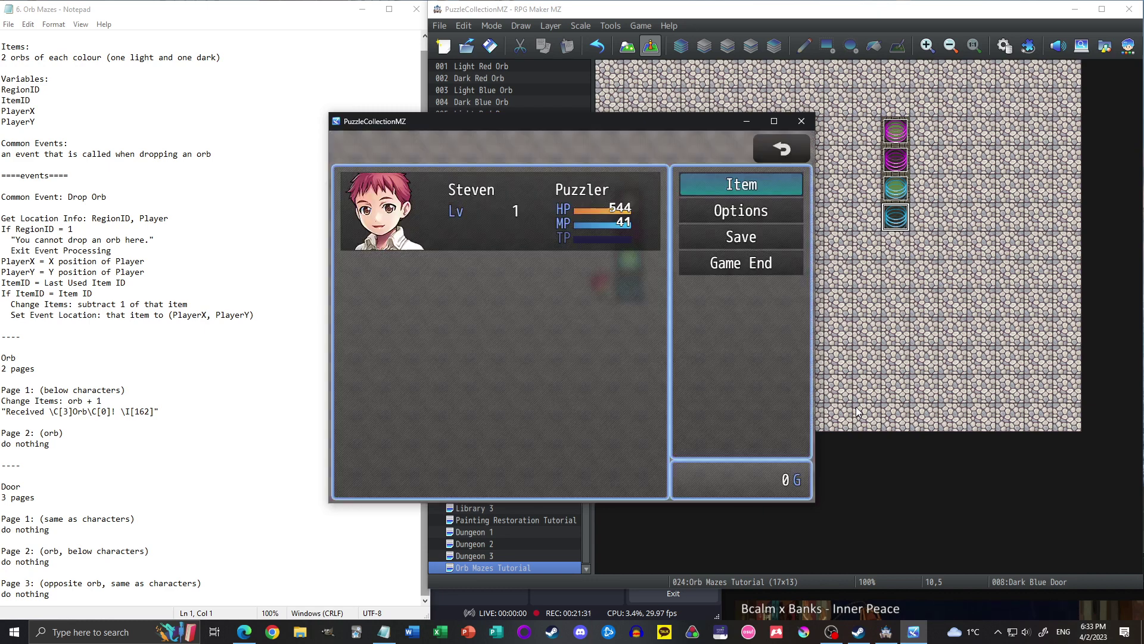
key("Return")
key("Right")
key("Return")
- Test walking onto the Dark Blue Door and across the doors above it while carrying the Dark Blue Orb
key("Right")
key("Right")
key("Left")
key("Left")
key("Right")
key("Right")
key("Up")
key("Up")
key("Left")
key("Left")
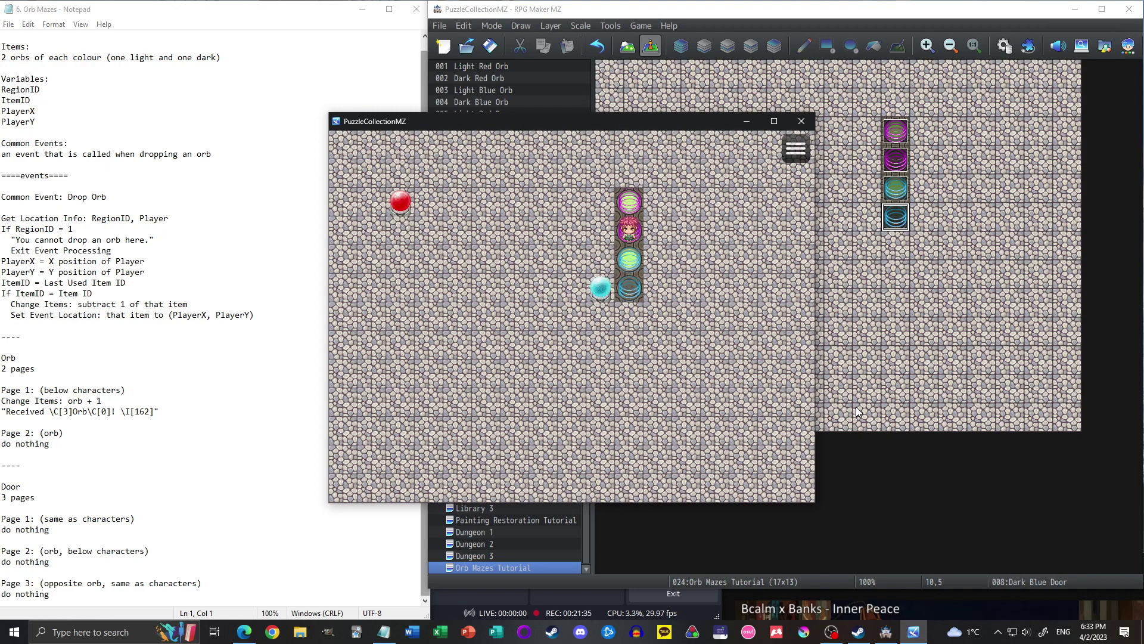
key("Down")
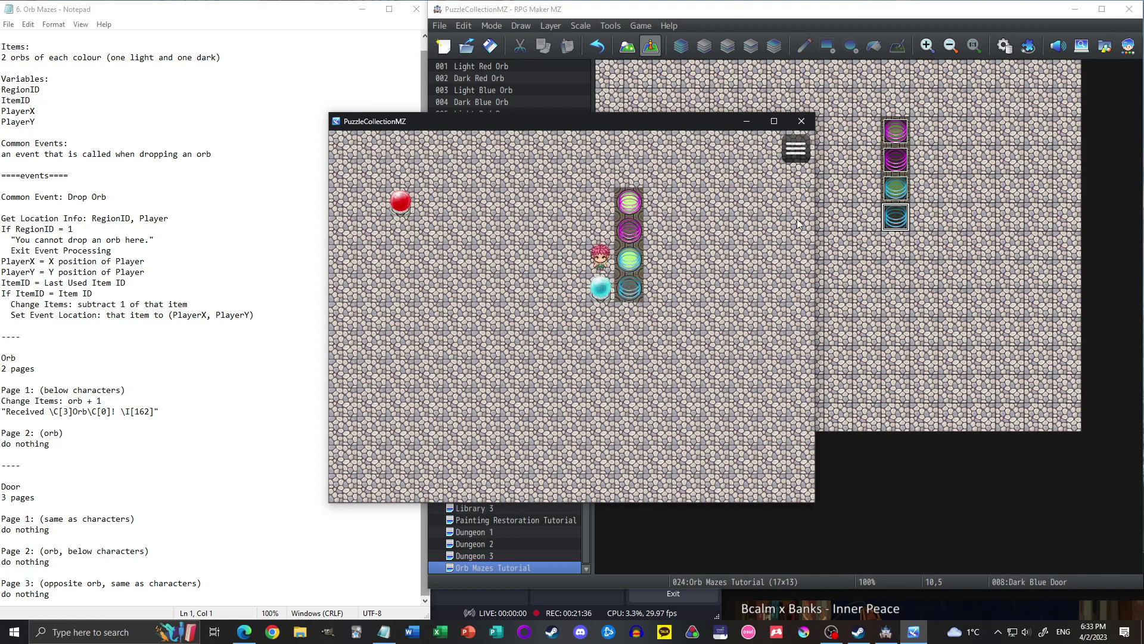
- Close the playtest and view the Dungeon 1 map, returning to the Orb Mazes Tutorial map
left_click(802, 121)
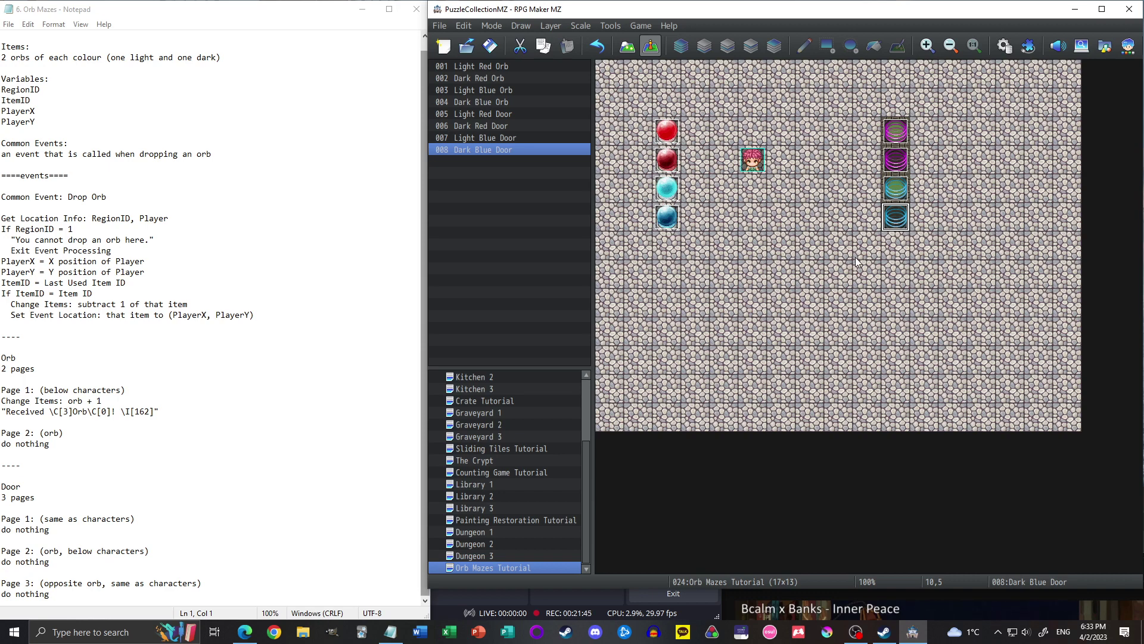
left_click(508, 530)
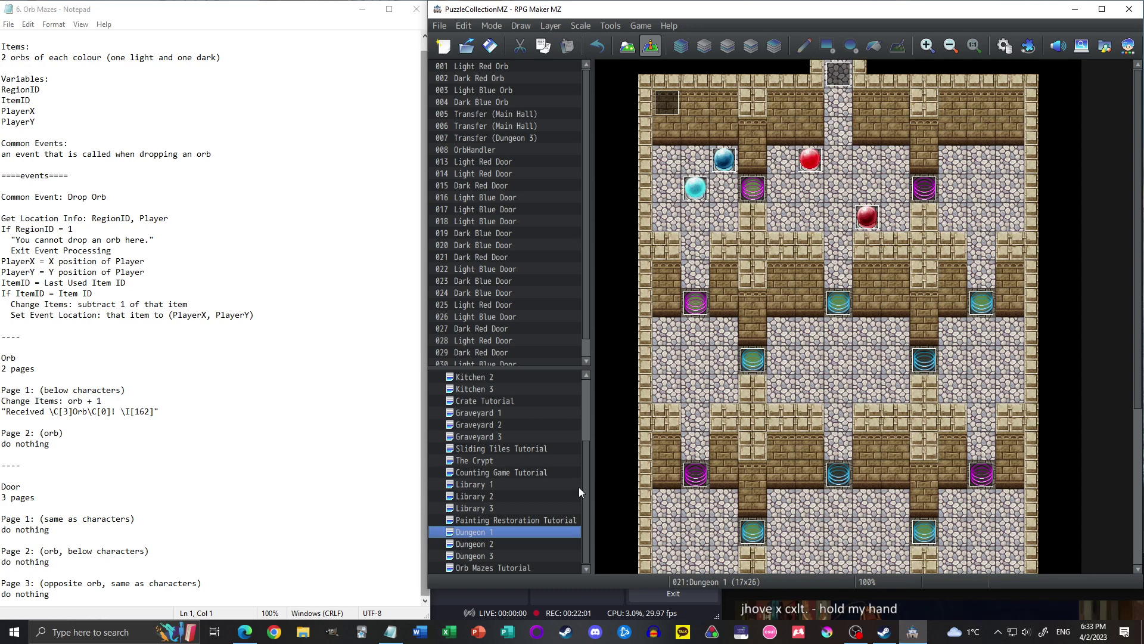
left_click(518, 566)
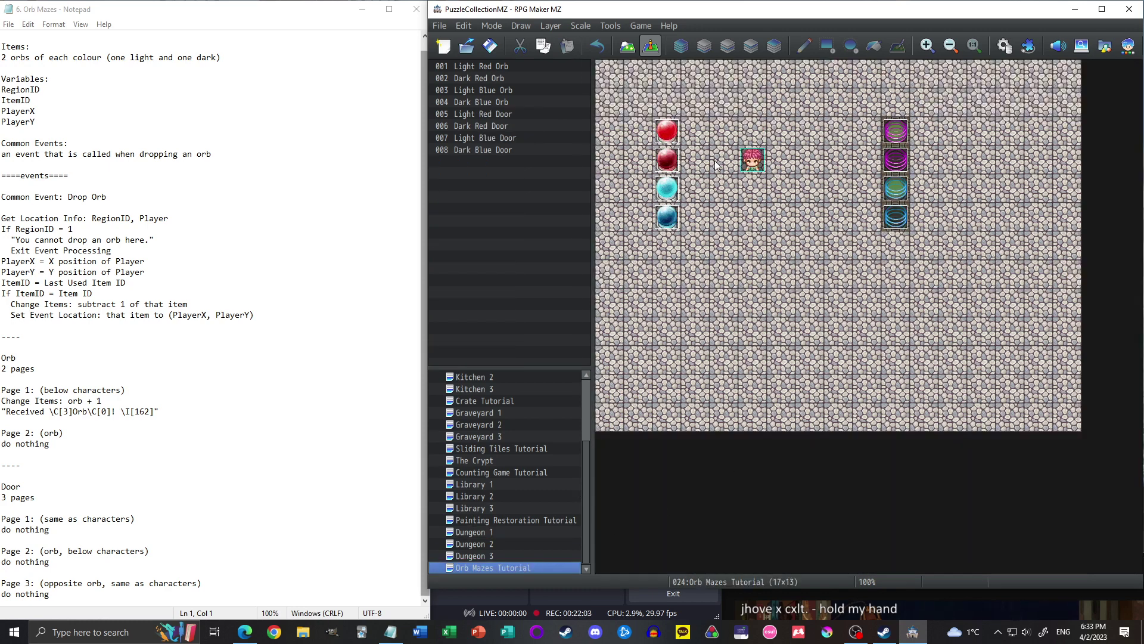
- Create an event named Reset Item on the tile below the Dark Blue Orb, using the golden wand image from !Weapon
double_click(670, 250)
type("Reset")
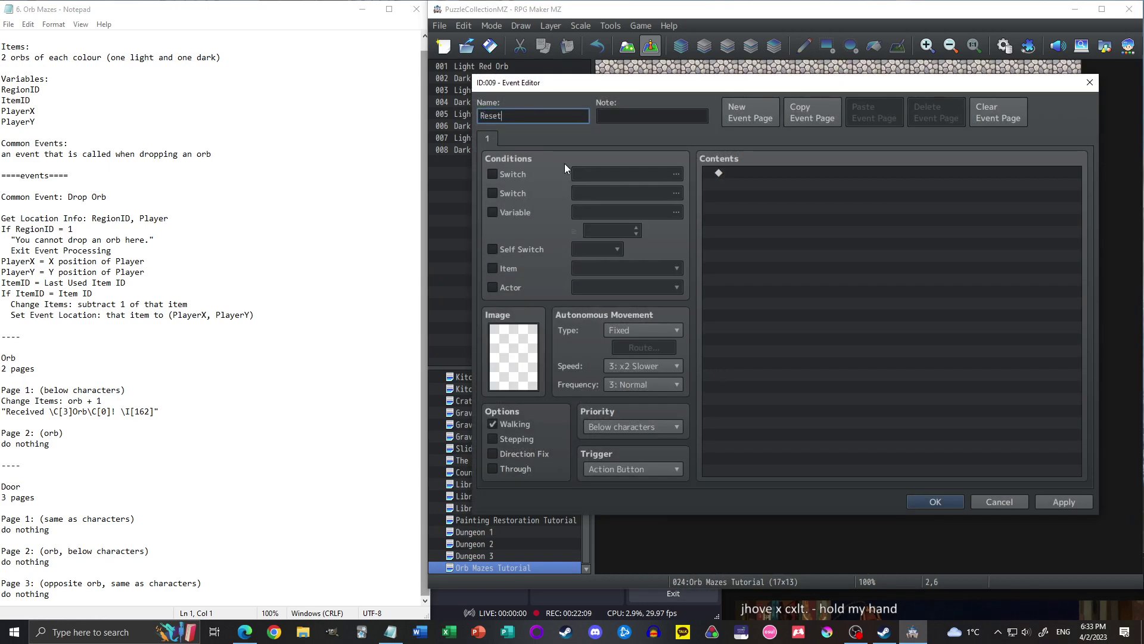
type(" Item")
double_click(514, 337)
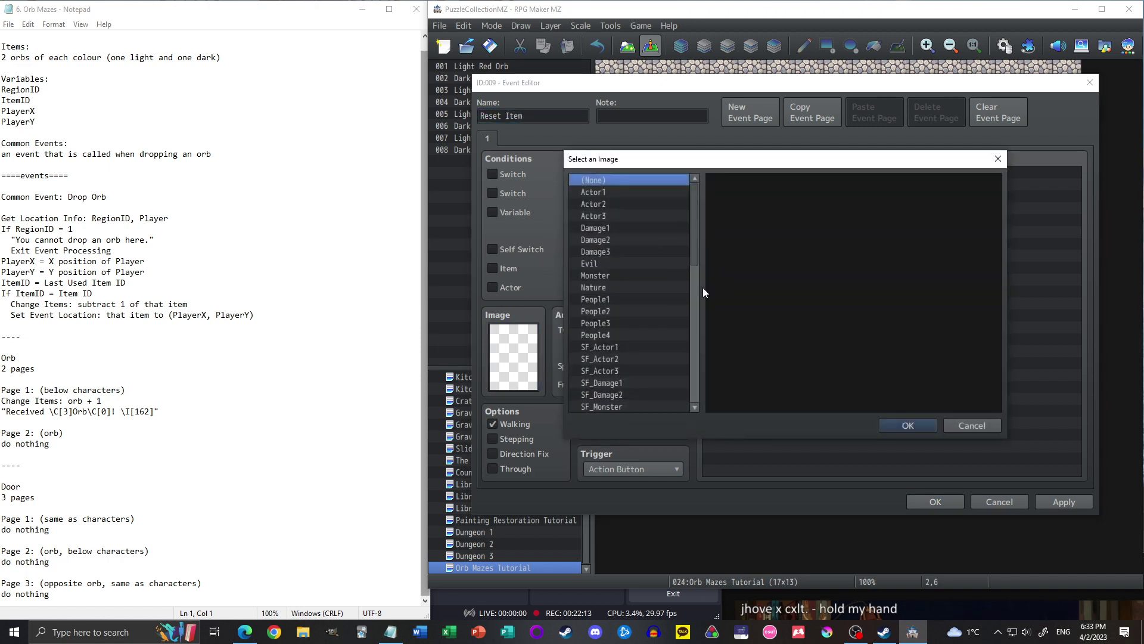
left_click_drag(695, 245, 684, 334)
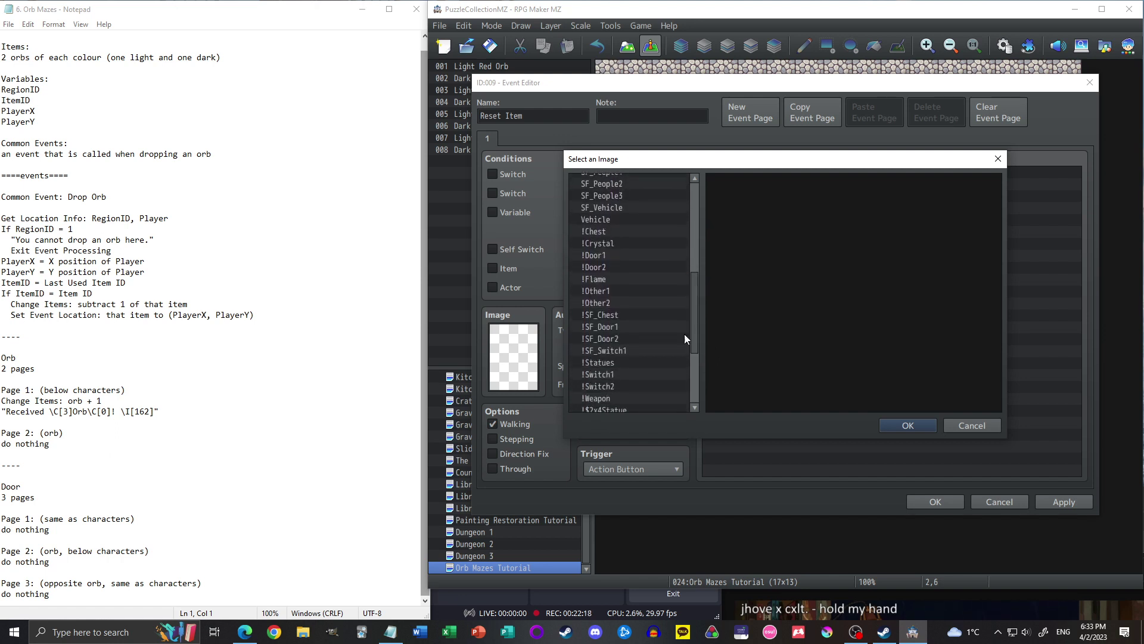
left_click(620, 395)
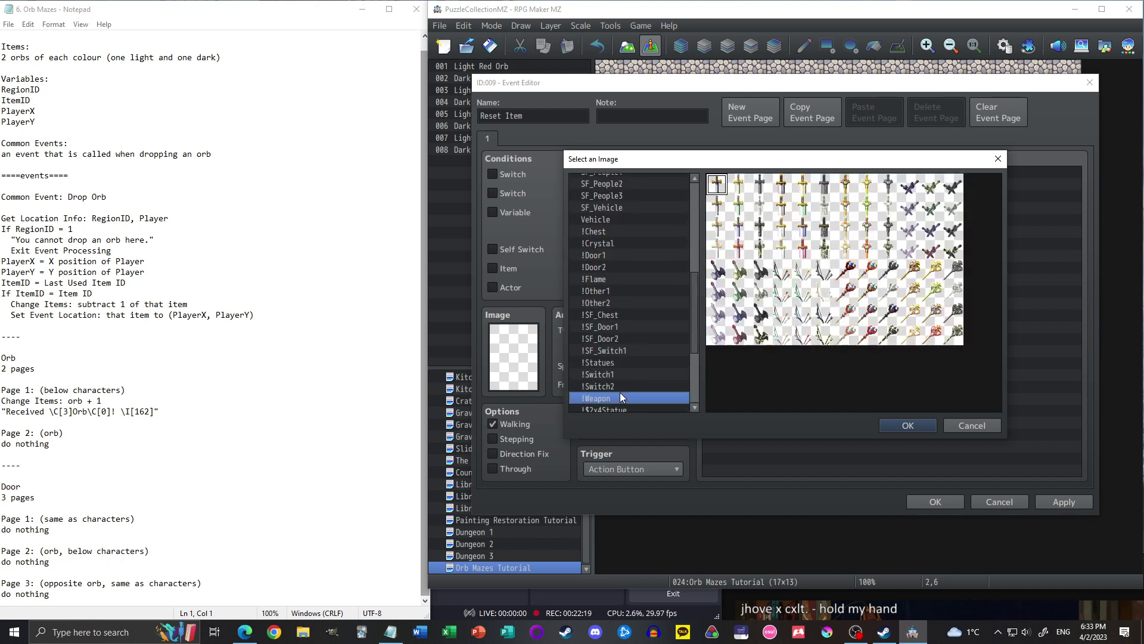
double_click(931, 279)
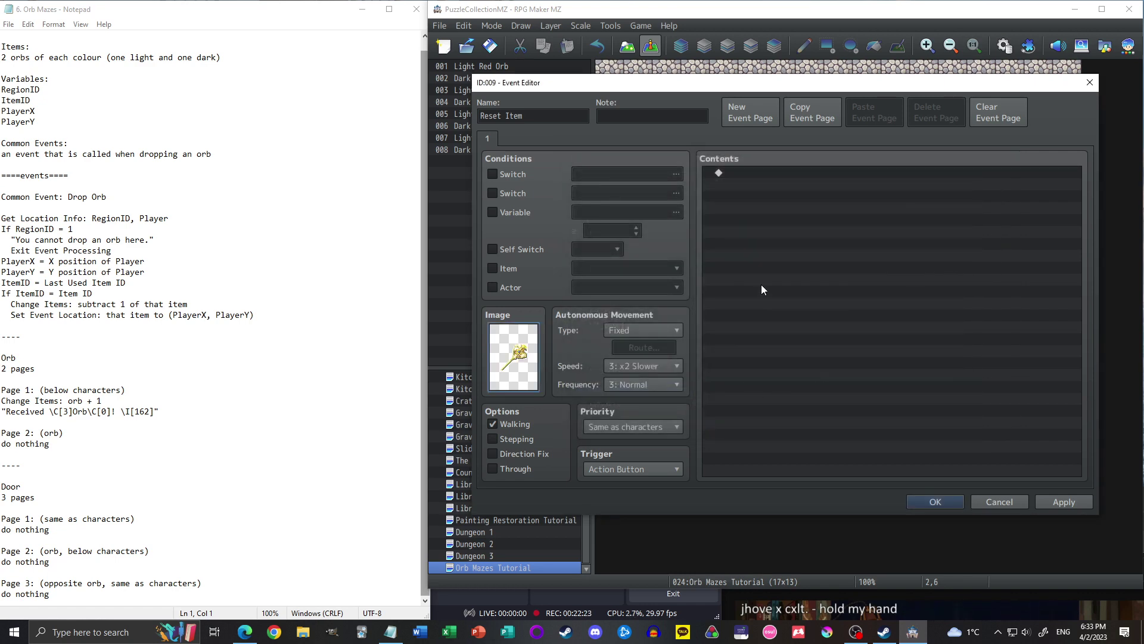
- Look through the event commands and close the Reset Item event without adding any, keeping it on the map
double_click(775, 173)
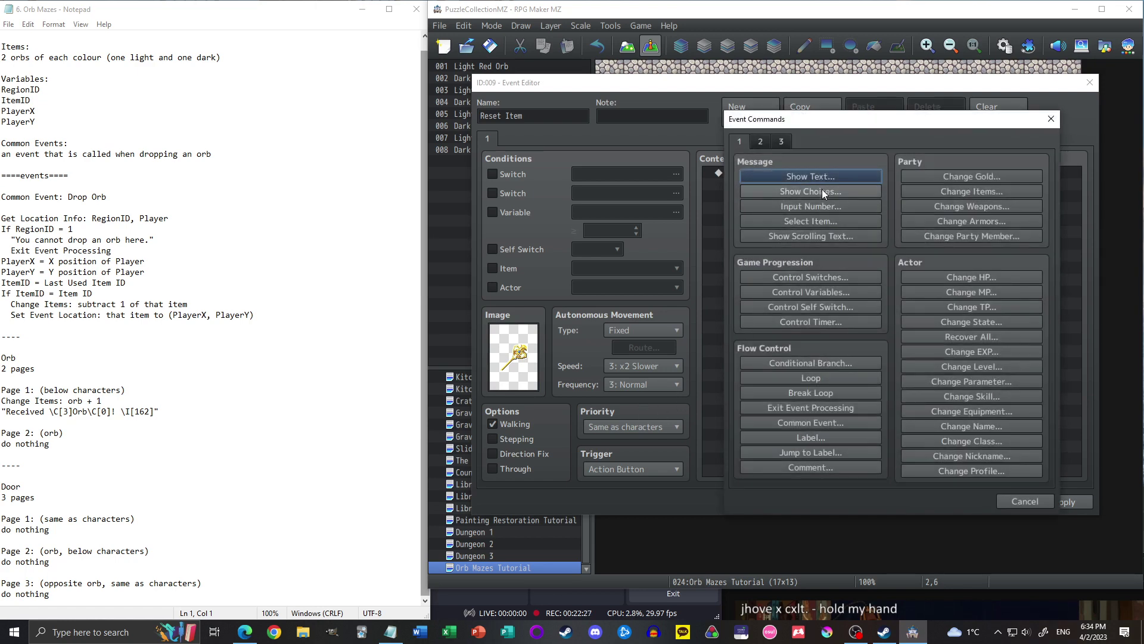
left_click(781, 143)
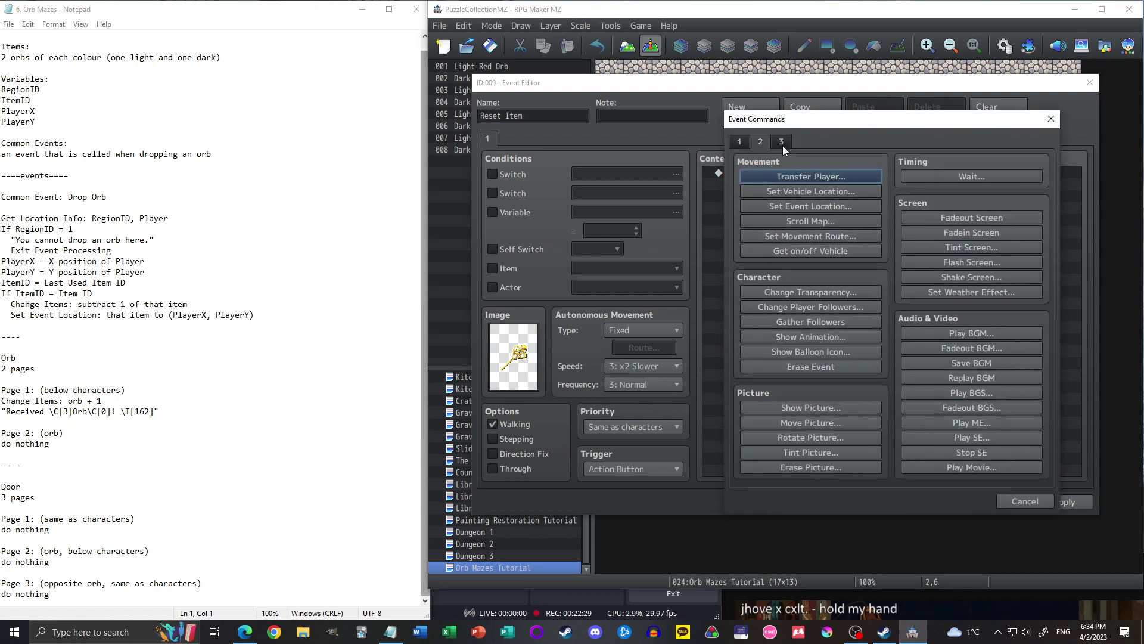
left_click(744, 145)
left_click(1025, 502)
left_click(1018, 499)
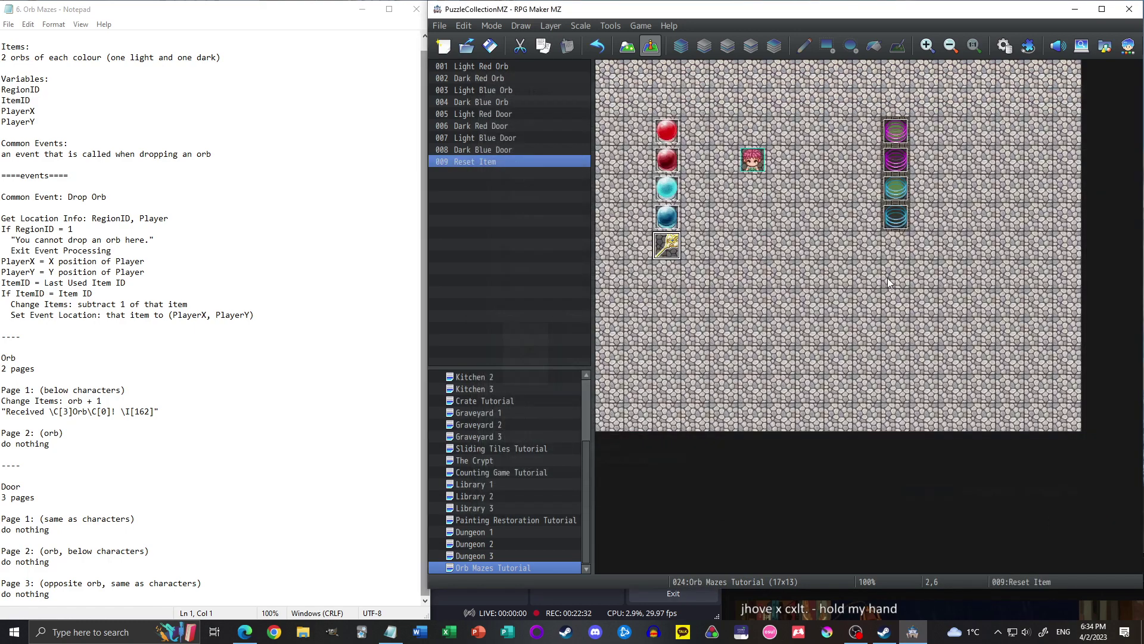
- Raise the database item maximum to 12 and name item 0012 Reset Orb Puzzle
left_click(1005, 47)
left_click(488, 164)
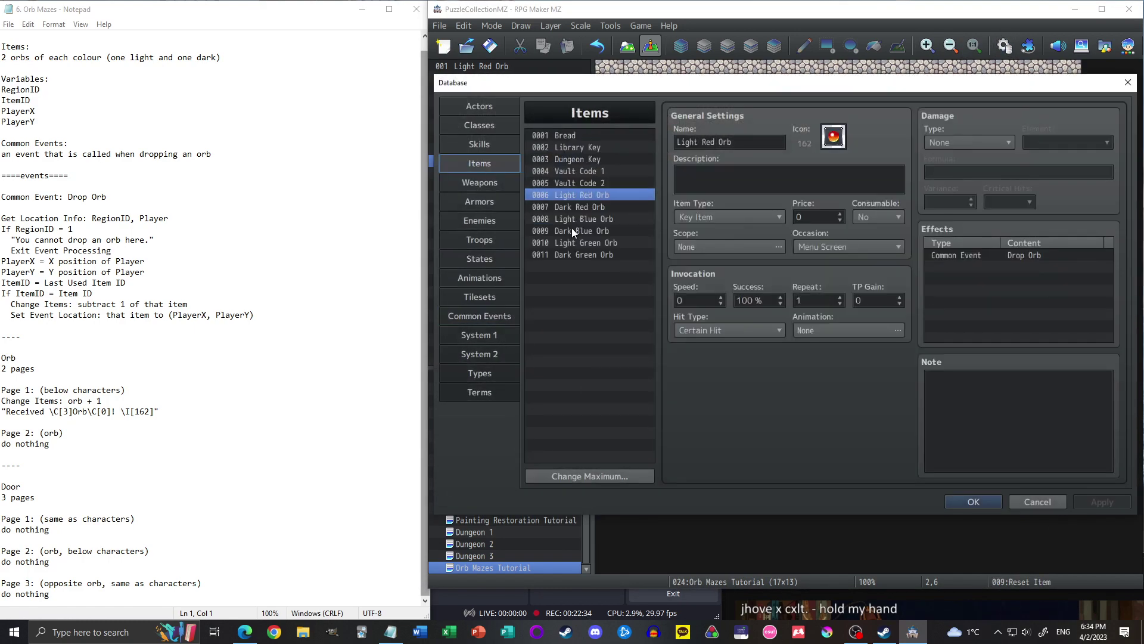
left_click(577, 477)
type("12")
left_click(557, 492)
left_click(588, 255)
left_click(589, 266)
left_click(703, 143)
type("Reset Orb Puzzle")
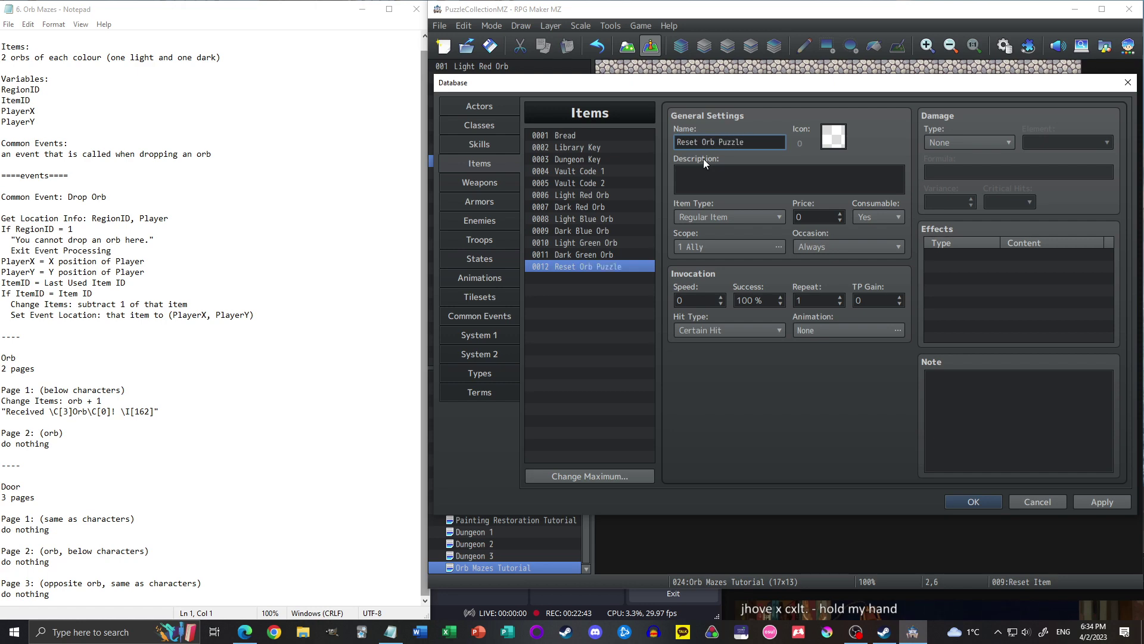
- Give the Reset Orb Puzzle item the wand icon 101 and the description "Use to reset the current map."
left_click(844, 136)
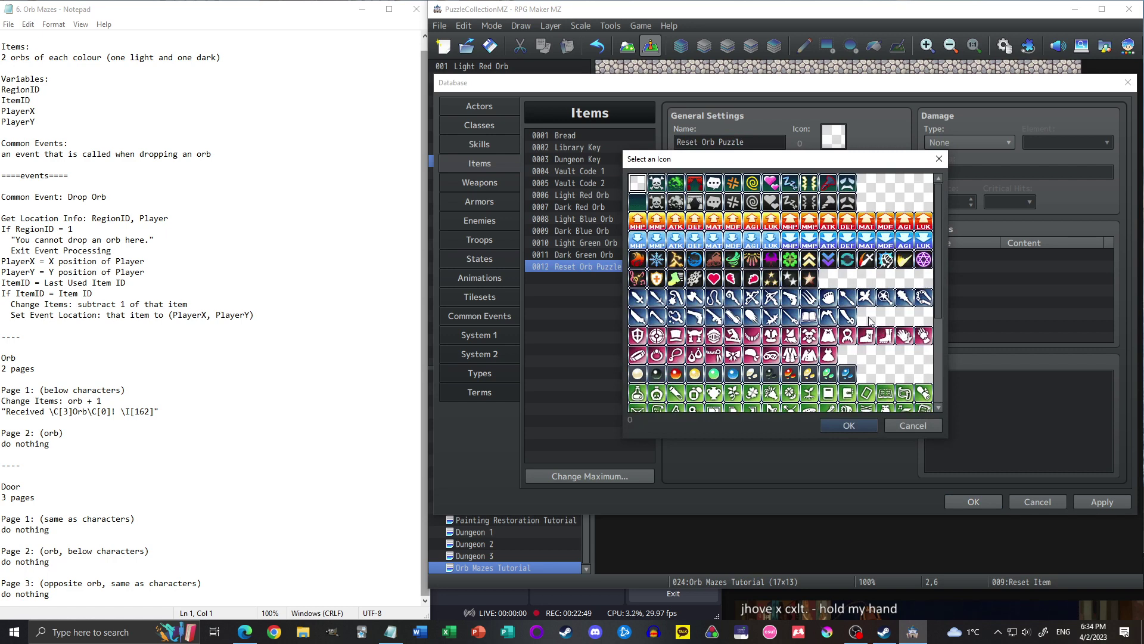
double_click(732, 298)
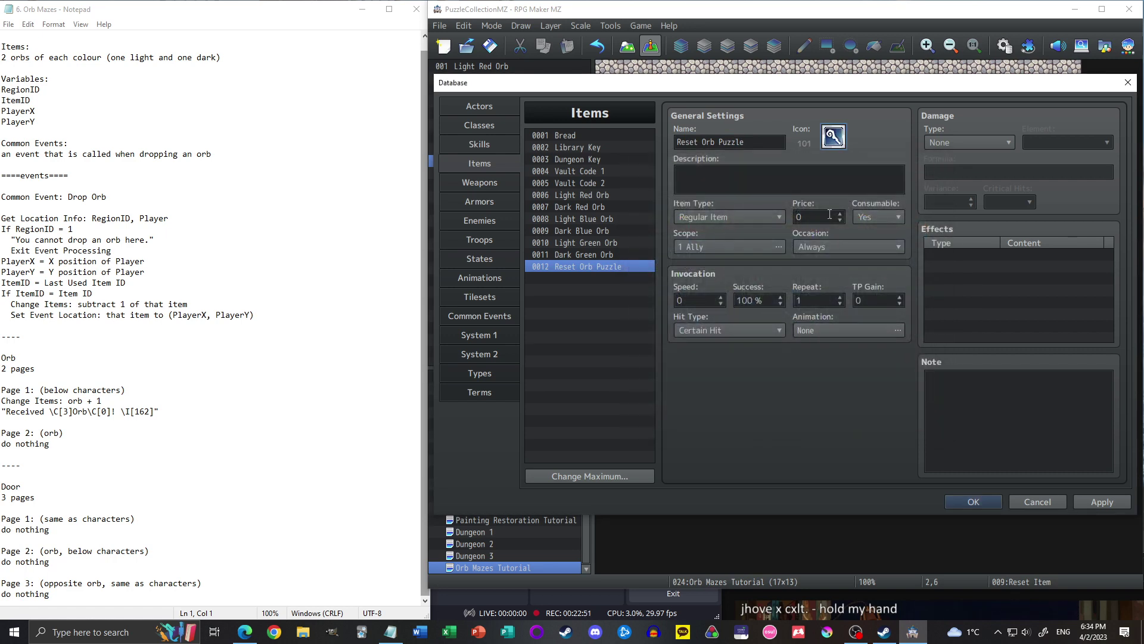
left_click(810, 189)
type("Use to reset the")
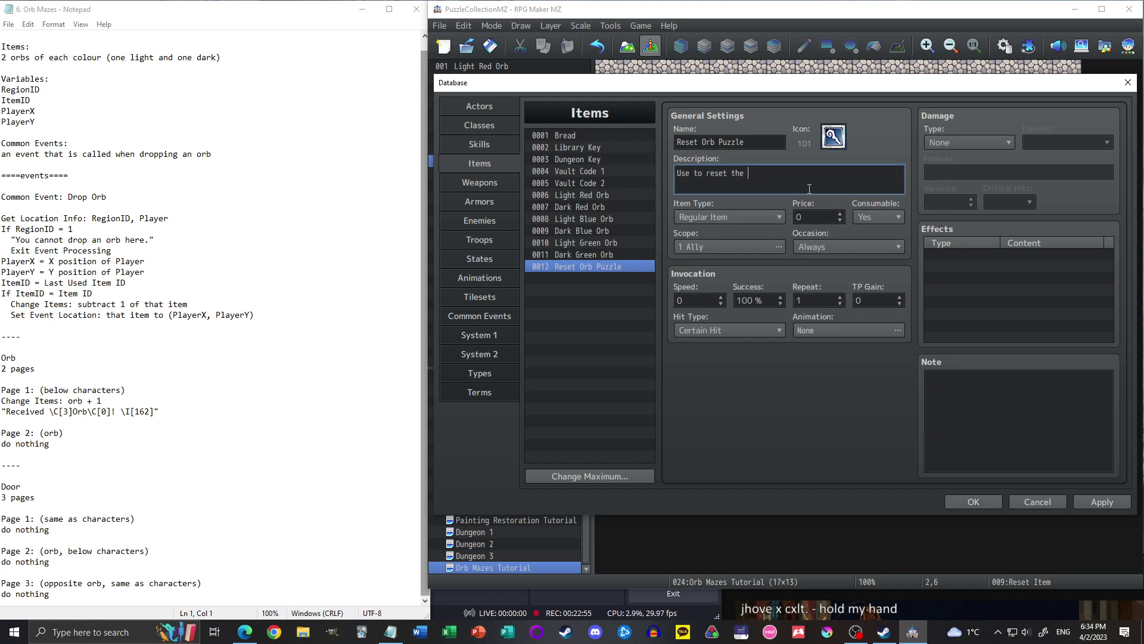
type(" current map")
- Make Reset Orb Puzzle a non-consumable Key Item with scope None and occasion Menu Screen
left_click(731, 215)
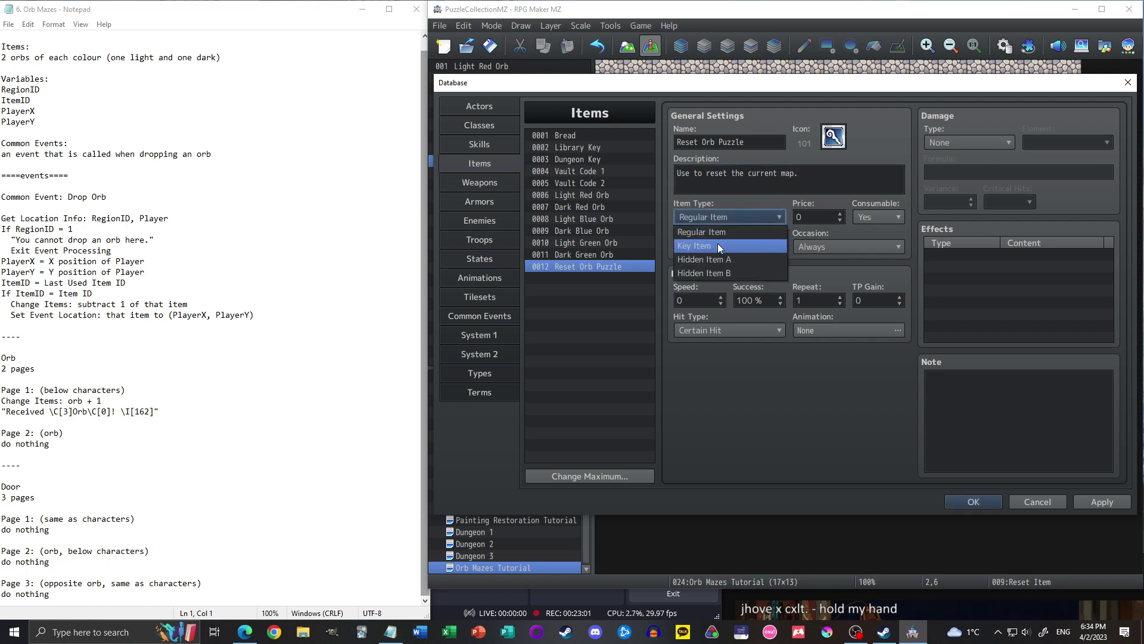
left_click(720, 245)
left_click(871, 218)
left_click(874, 244)
left_click(739, 246)
left_click(688, 272)
left_click(823, 346)
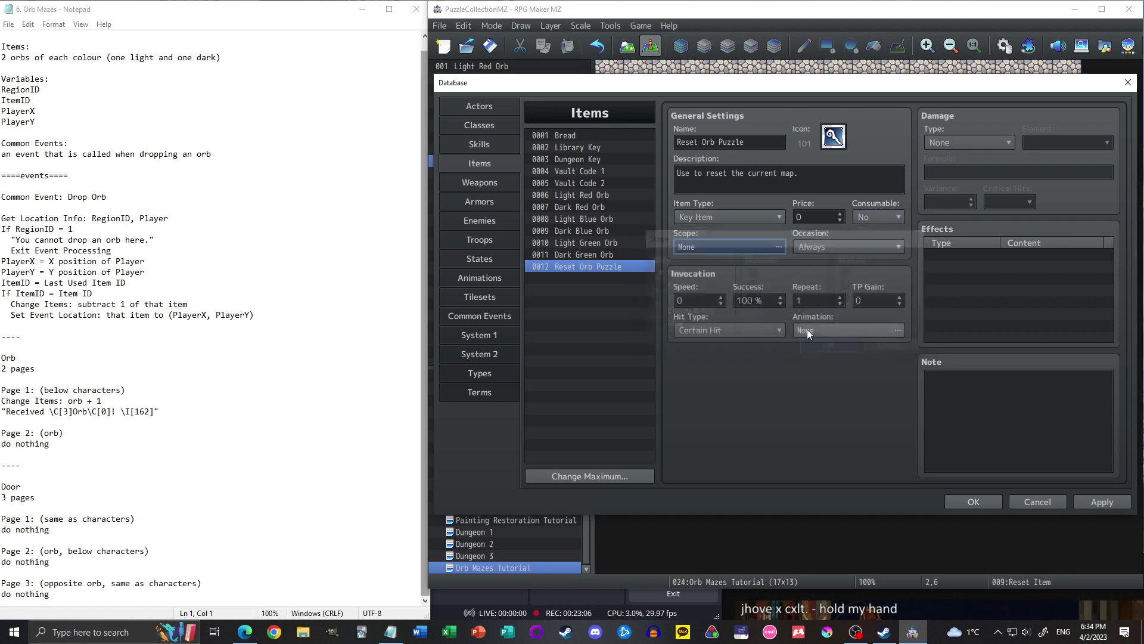
left_click(813, 248)
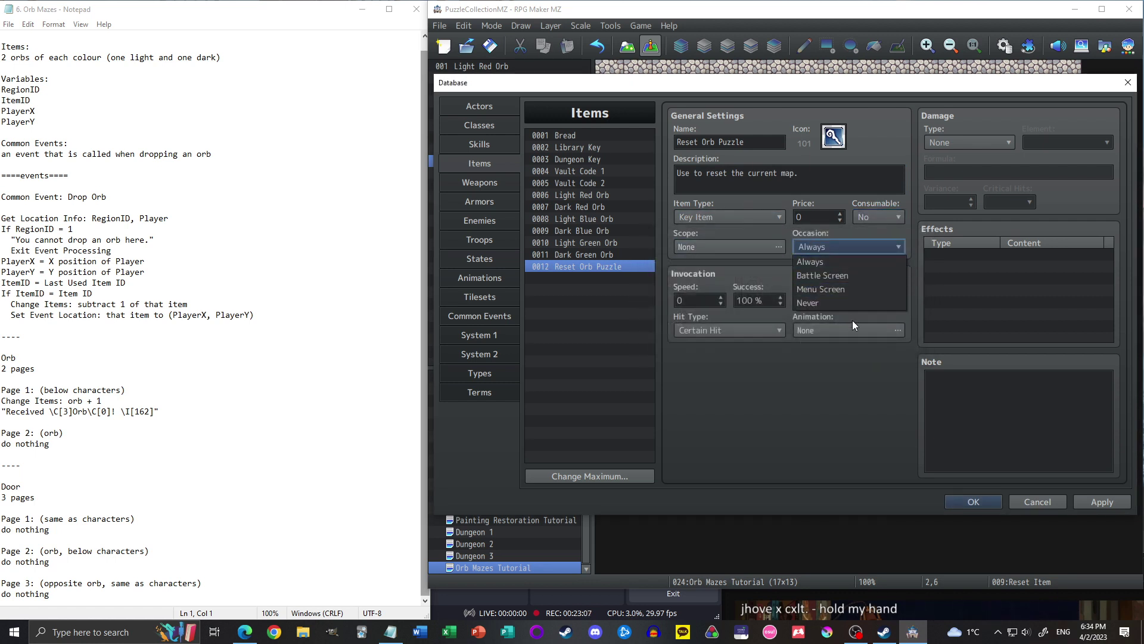
left_click(823, 289)
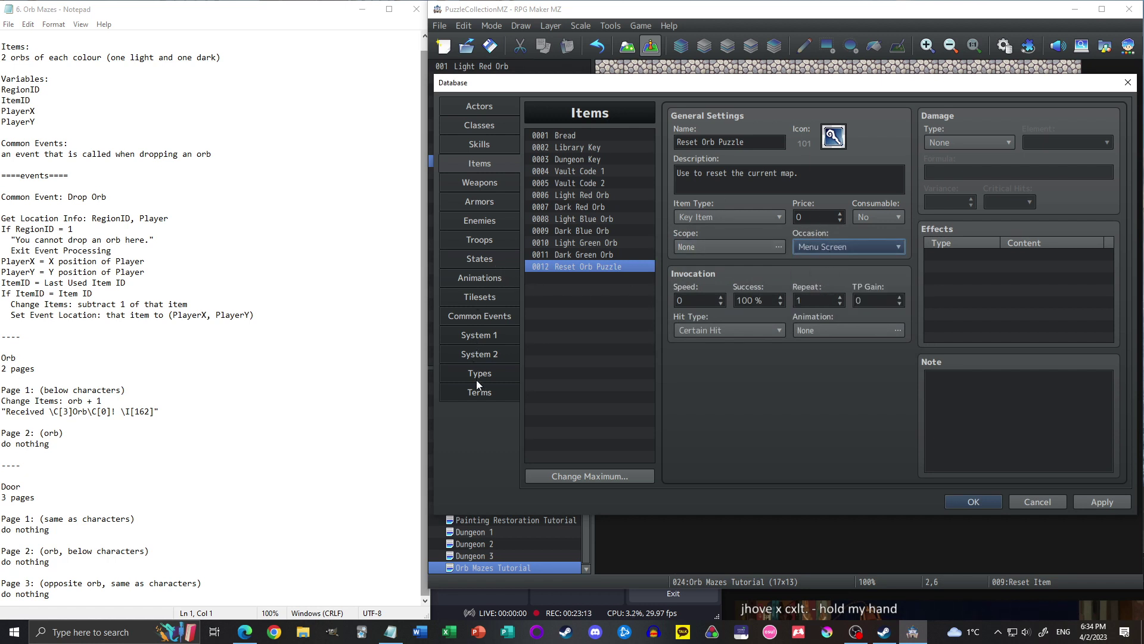
- Raise the common event maximum to 8 and name common event 0008 Reset Orb Puzzle
left_click(491, 317)
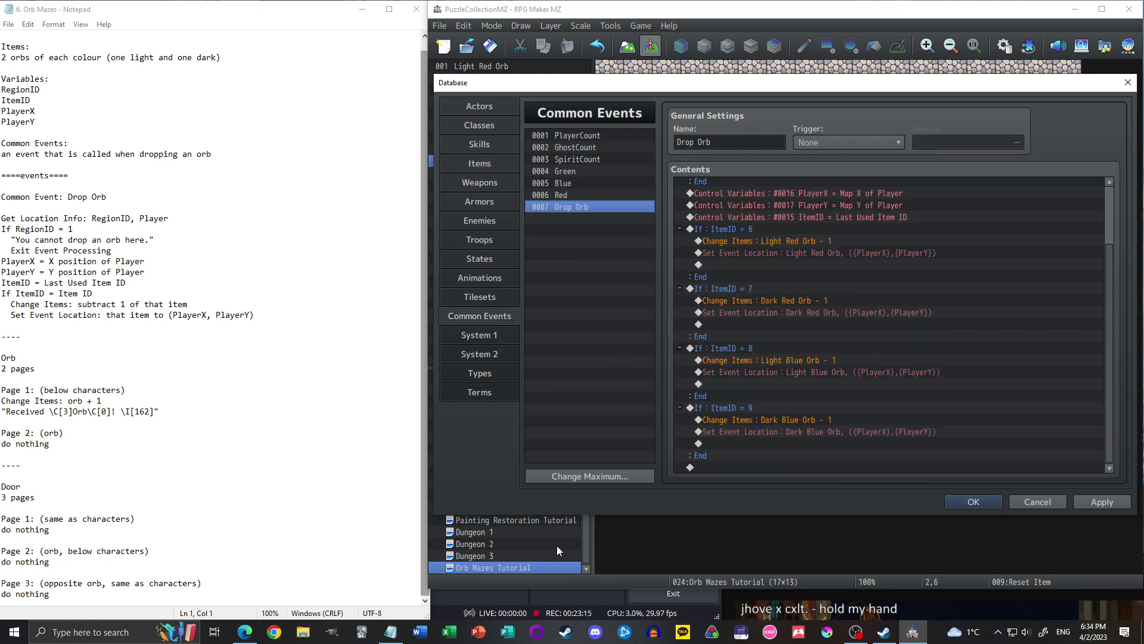
left_click(614, 477)
type("8")
left_click(573, 489)
left_click(586, 218)
left_click(709, 142)
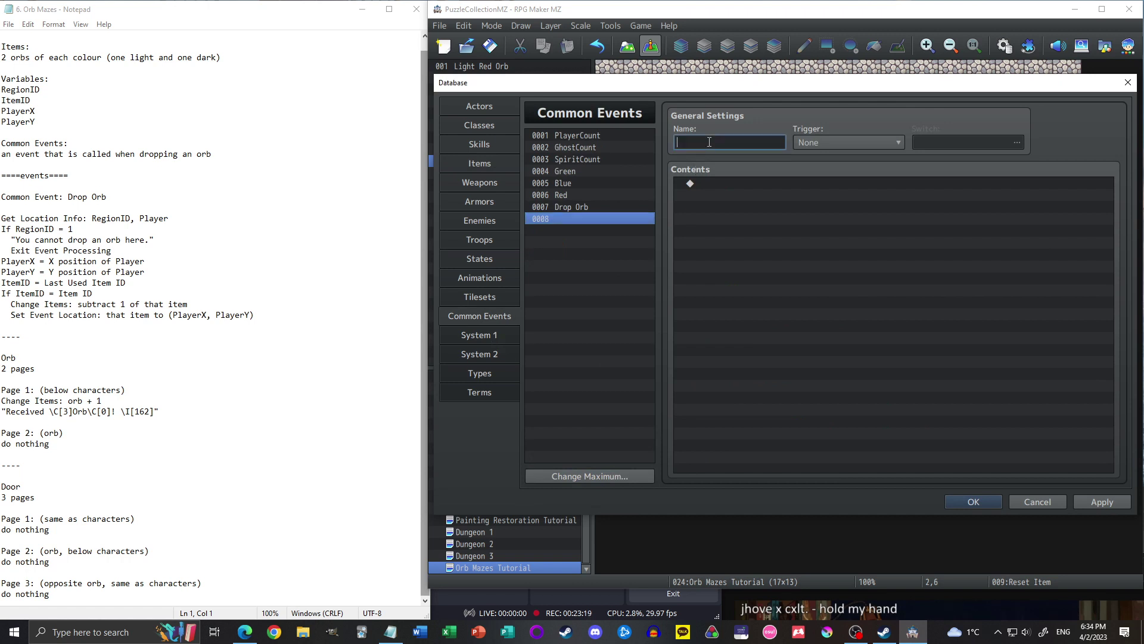
type("Reset Orb Puzzle")
double_click(717, 184)
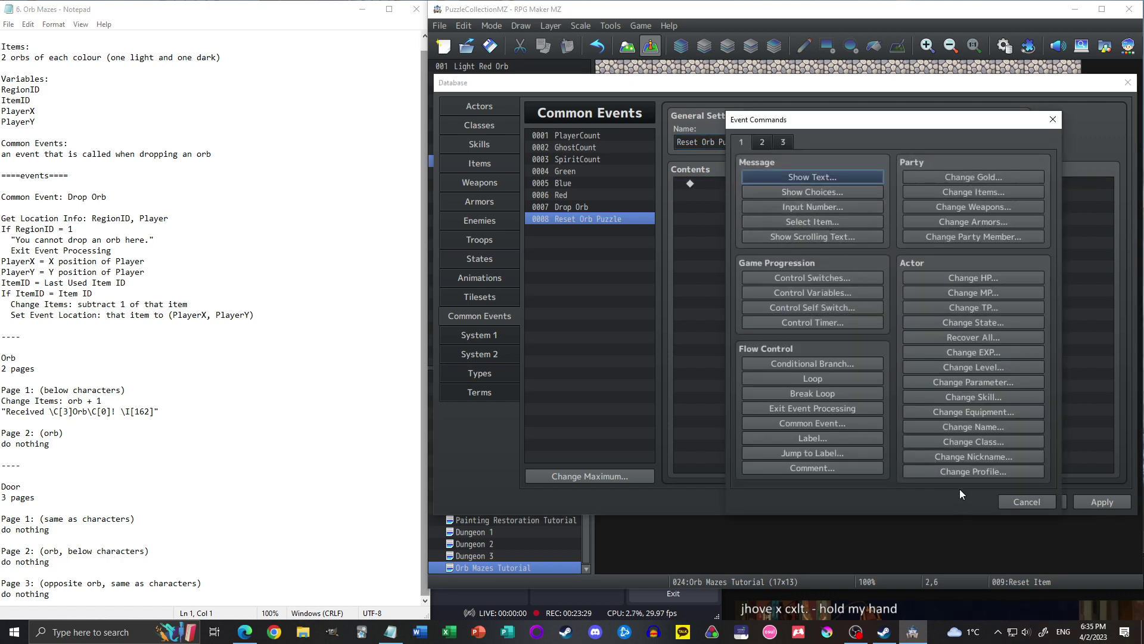
left_click(1020, 501)
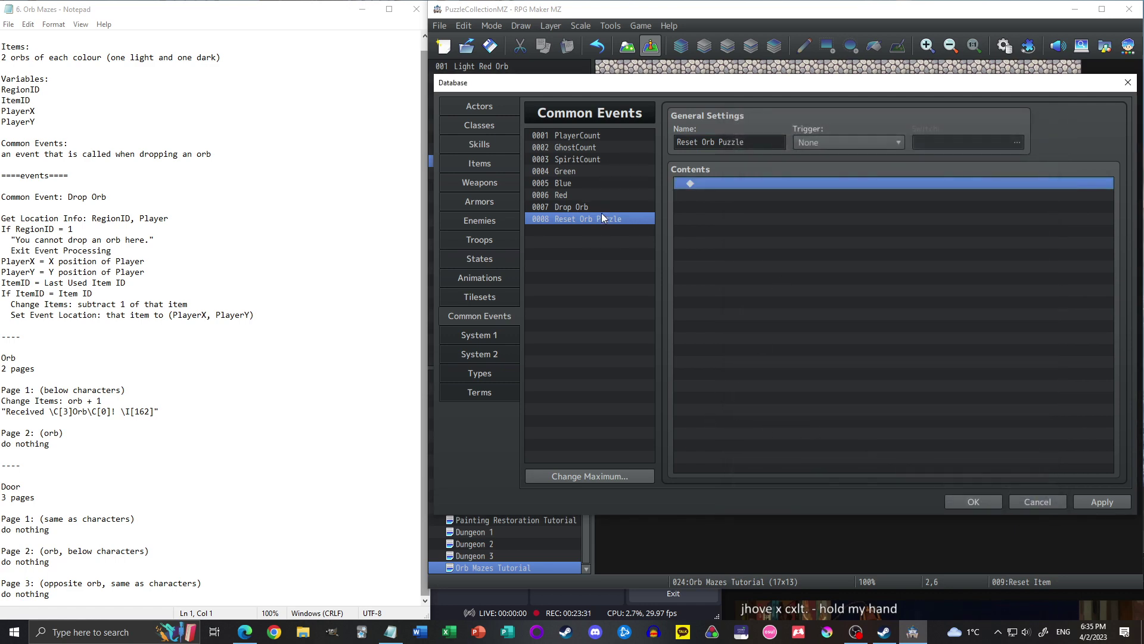
- Add a Common Event effect to the Reset Orb Puzzle item that calls the Reset Orb Puzzle common event
left_click(483, 164)
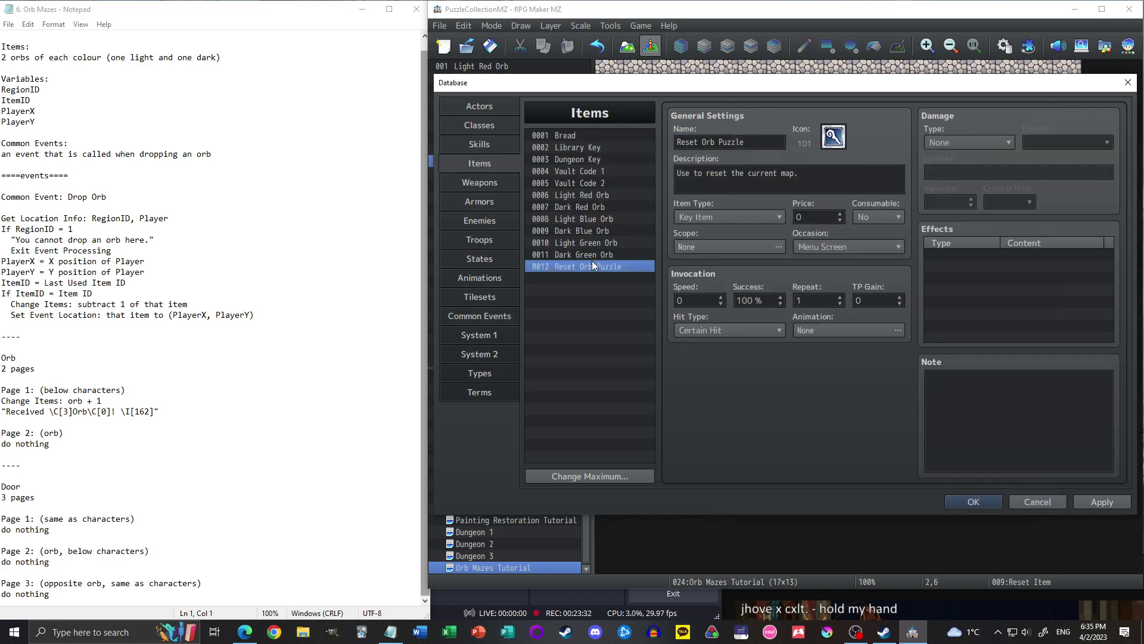
double_click(974, 260)
left_click(1024, 209)
left_click(954, 311)
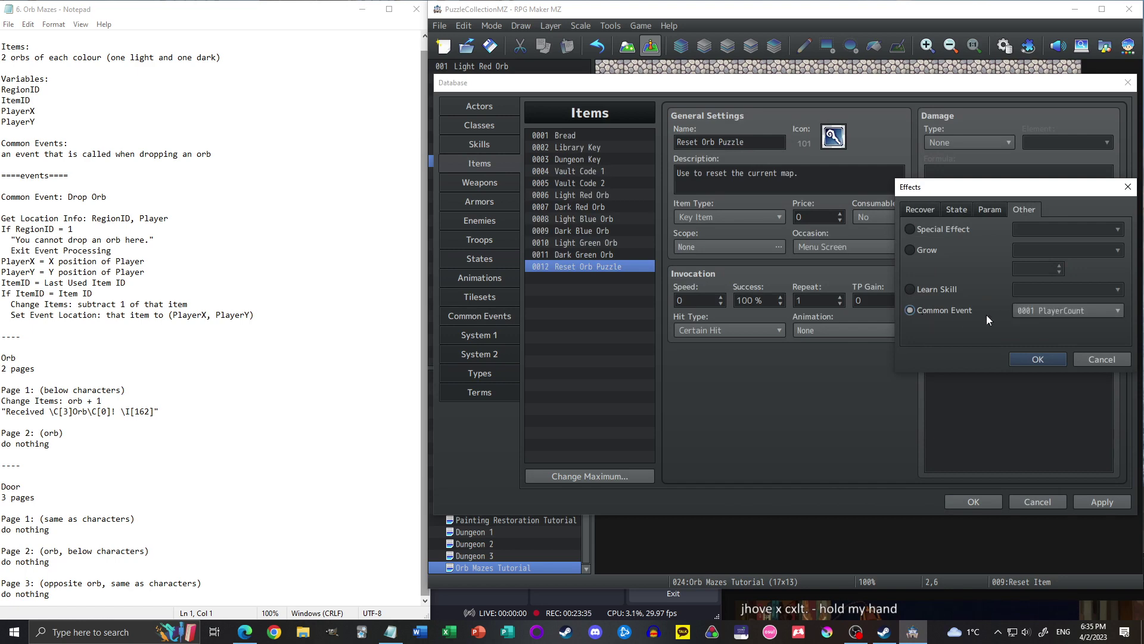
left_click(1039, 311)
left_click(1072, 416)
left_click(1028, 359)
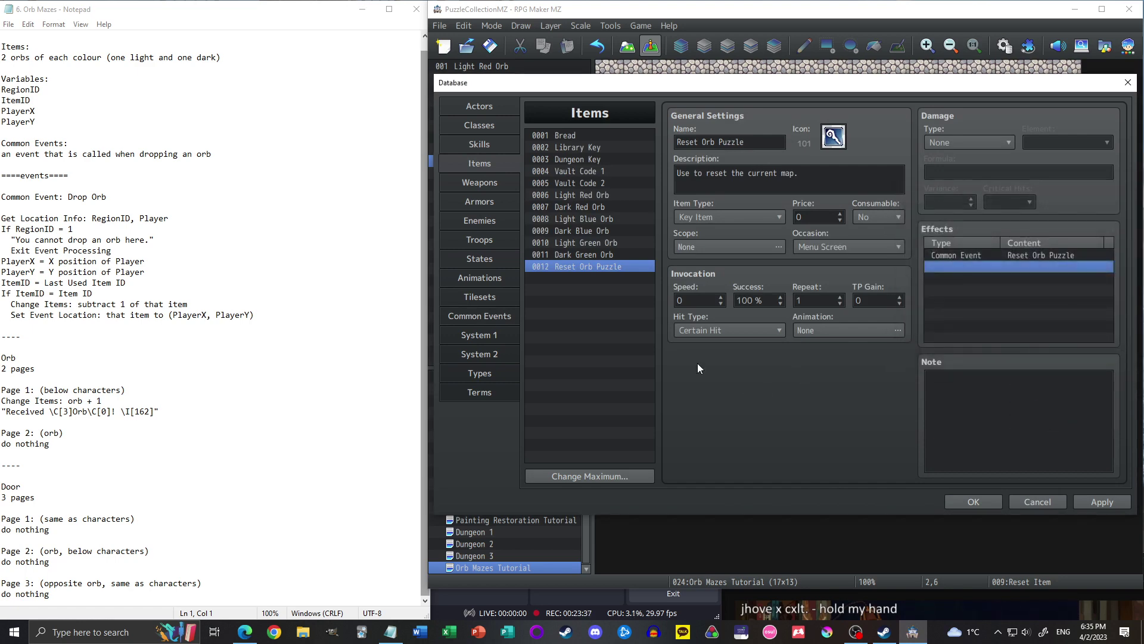
- Start a Control Variables command in the Reset Orb Puzzle common event, naming variable 0018 MapID and choosing it as the target
left_click(487, 318)
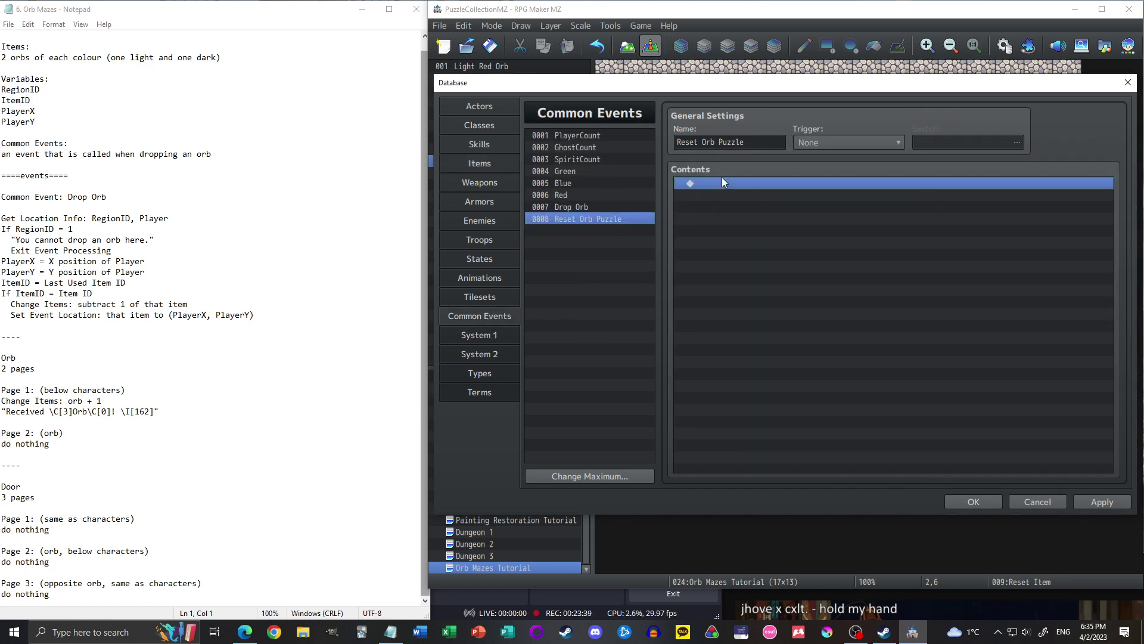
double_click(721, 183)
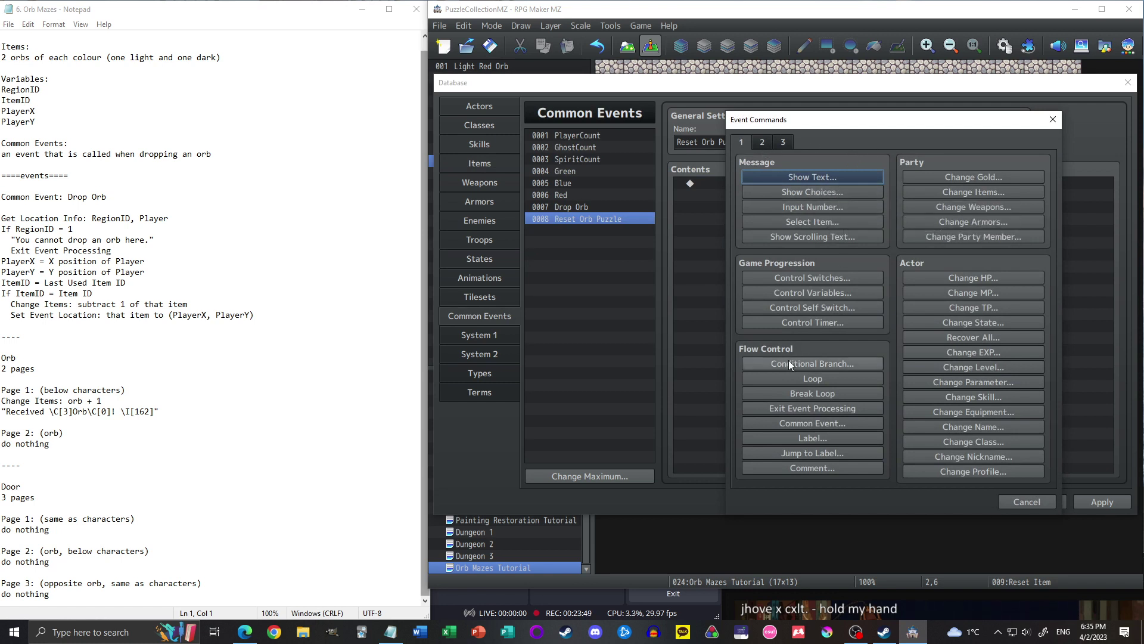
left_click(803, 295)
left_click(877, 230)
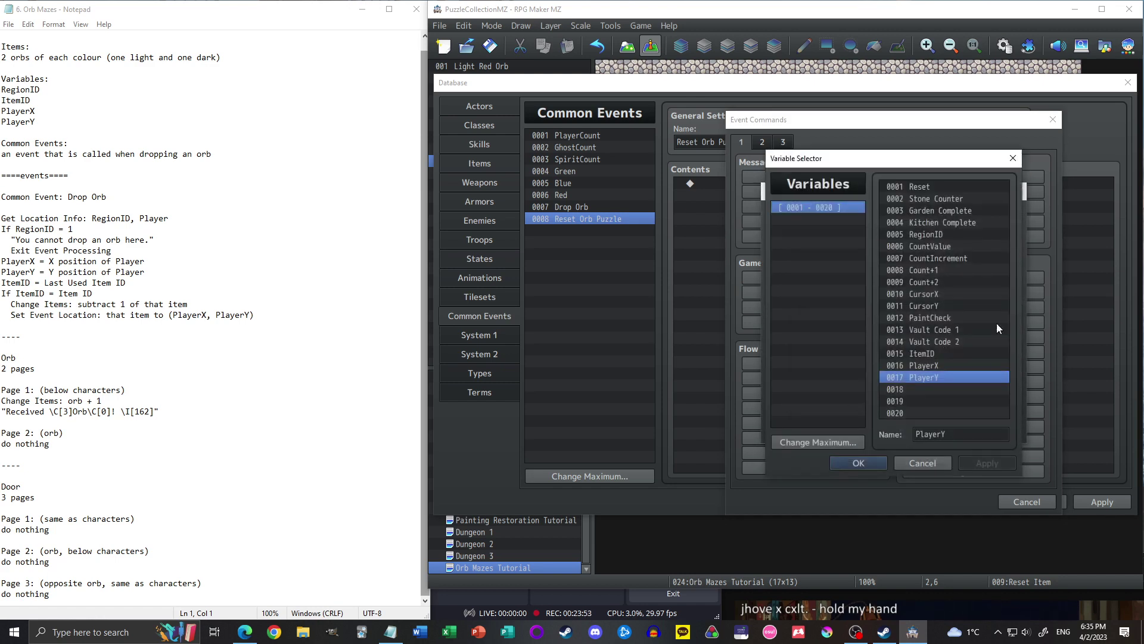
double_click(922, 353)
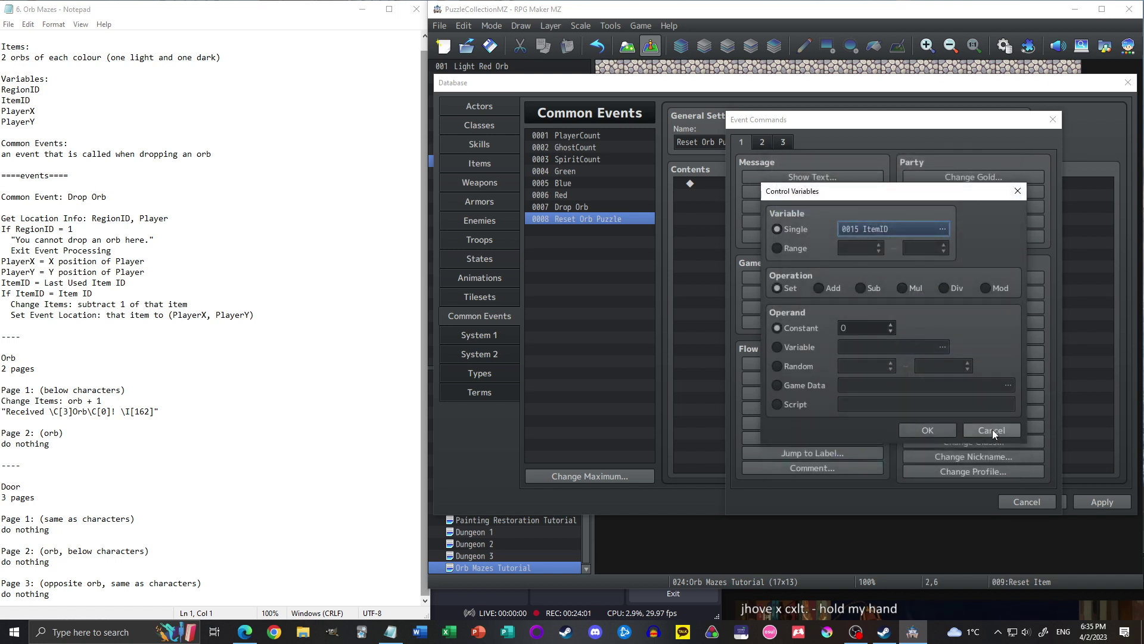
left_click(942, 229)
left_click(925, 389)
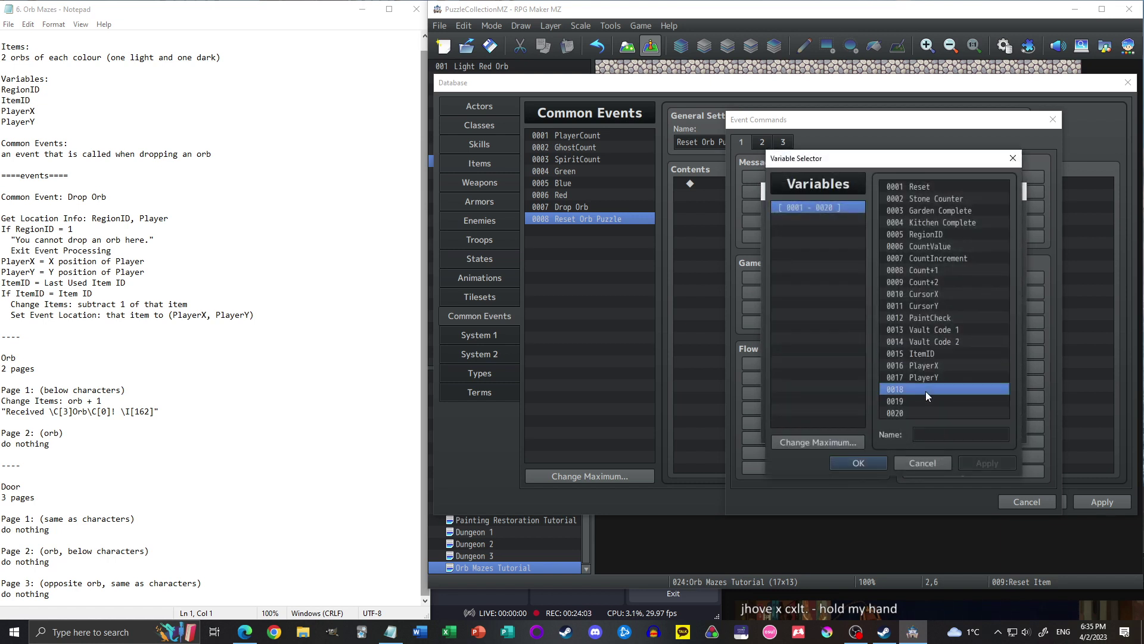
left_click(934, 434)
type("MapID")
left_click(879, 469)
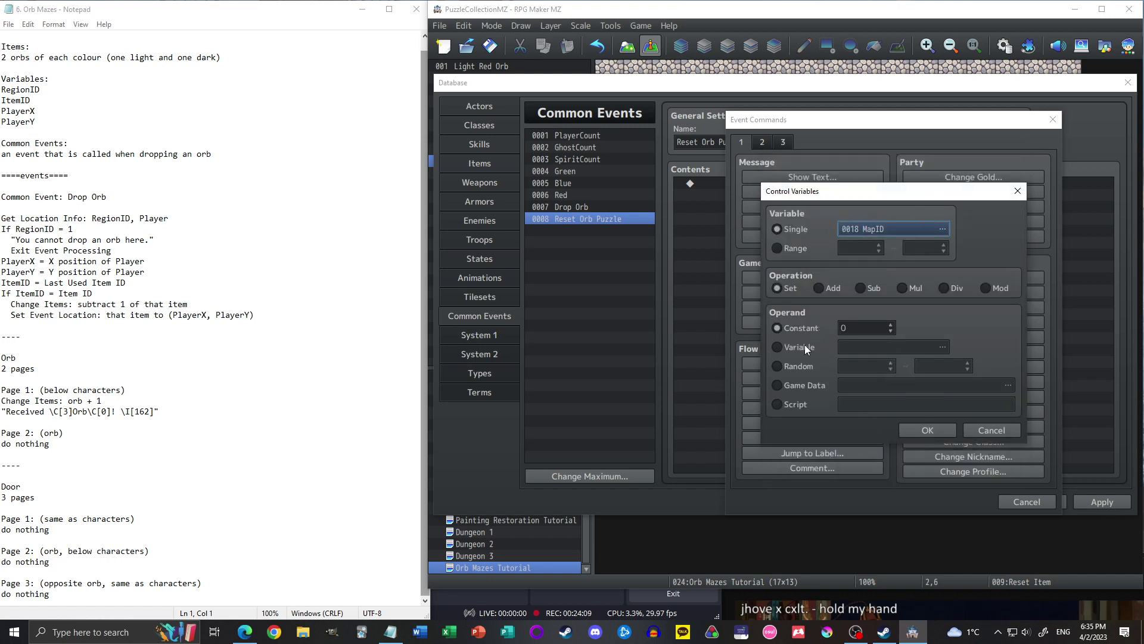
- Set MapID from the Map ID game data, save the database, and check the Orb Mazes Tutorial map's ID in its properties
left_click(805, 346)
left_click(809, 386)
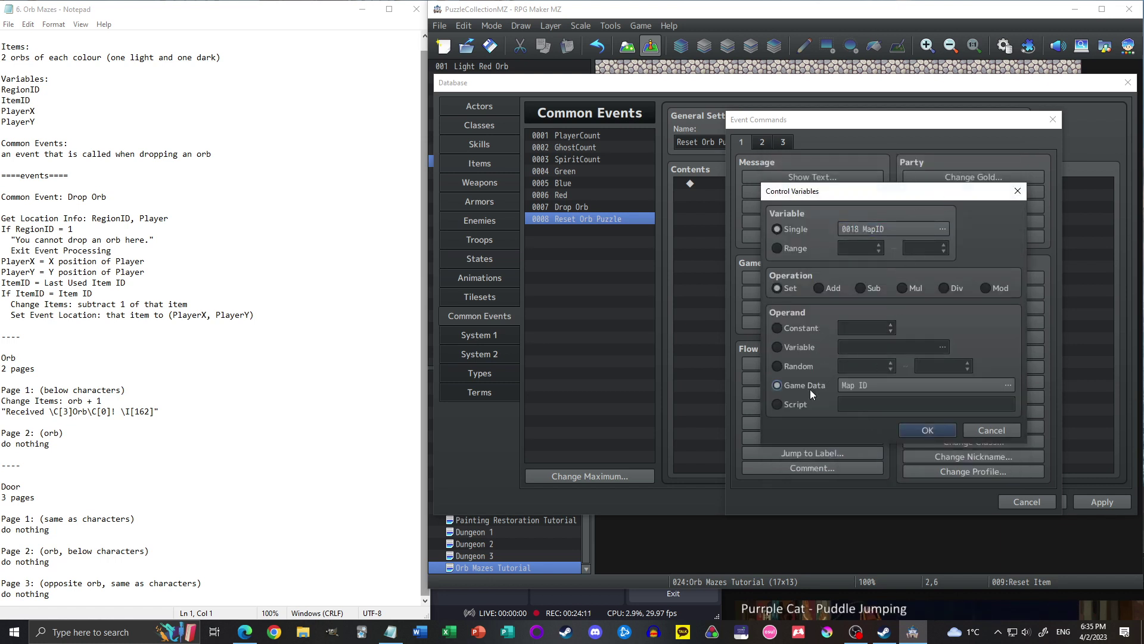
left_click(908, 386)
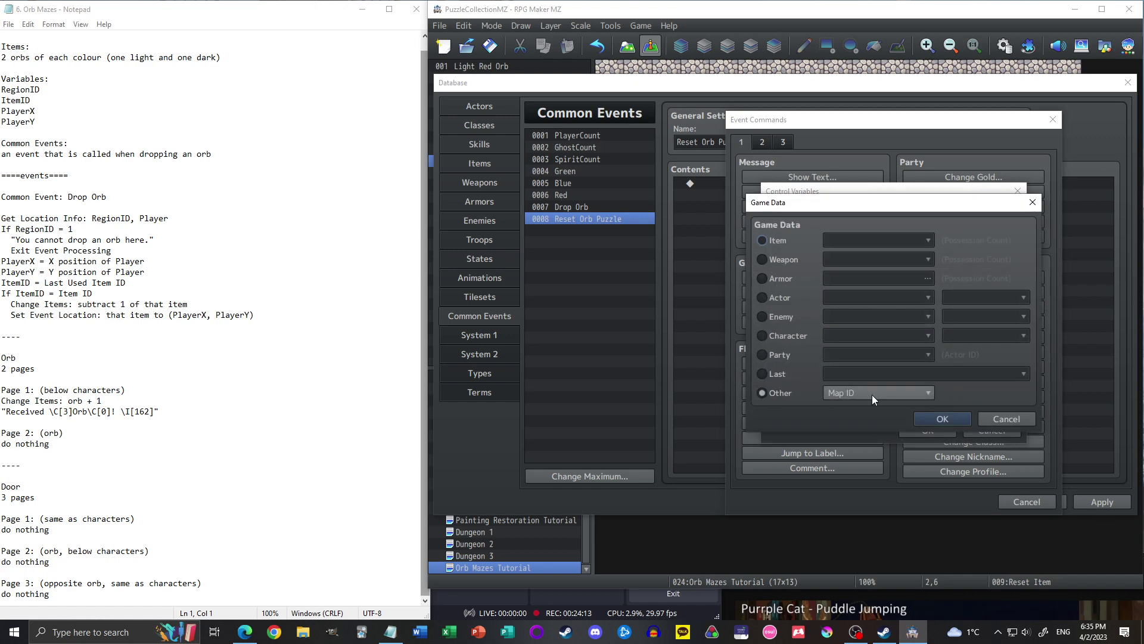
left_click(871, 394)
left_click(906, 406)
left_click(940, 417)
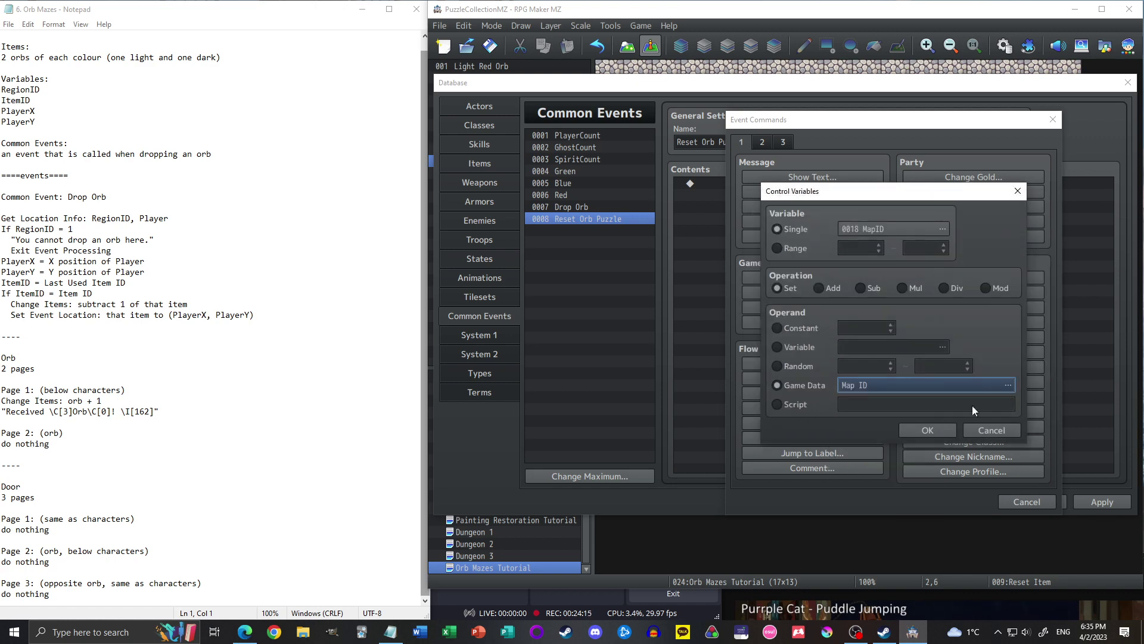
left_click(931, 428)
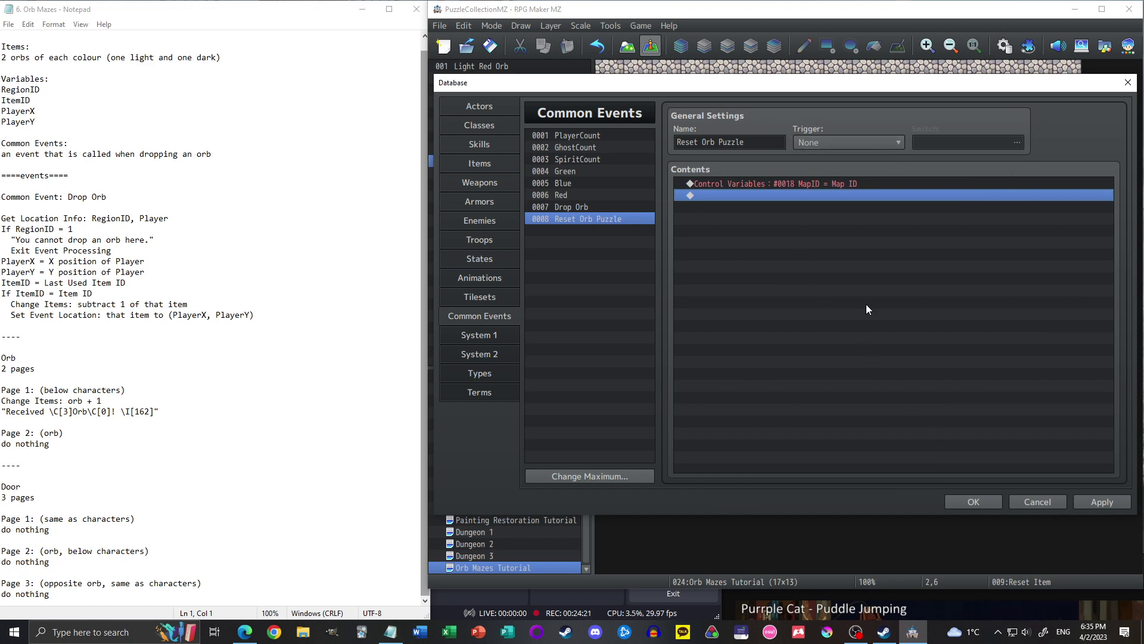
left_click(968, 500)
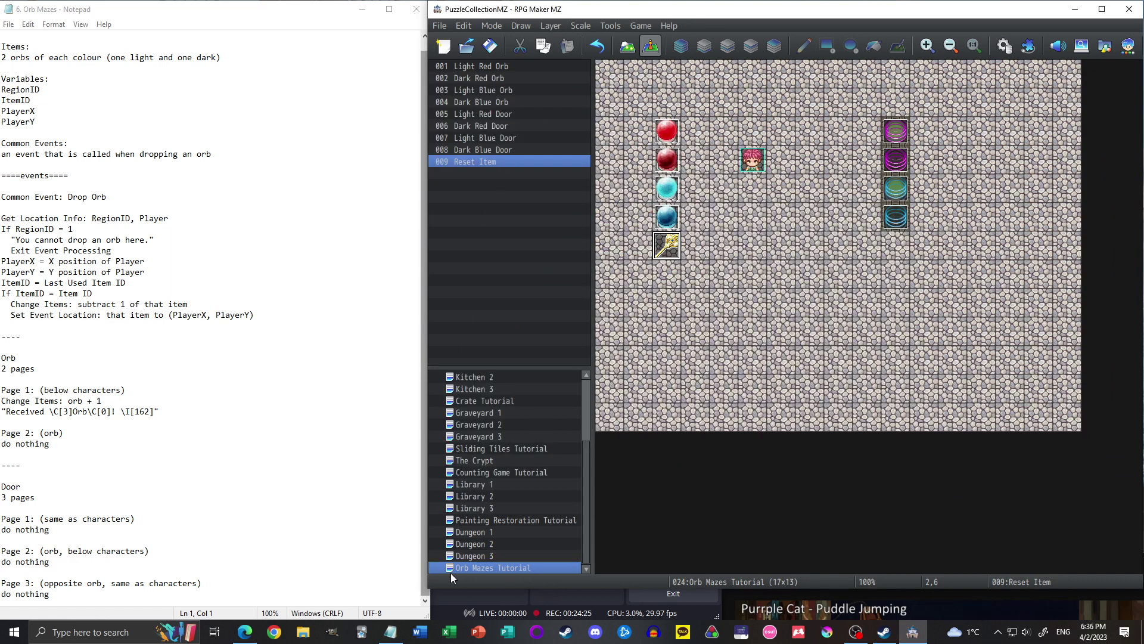
double_click(534, 566)
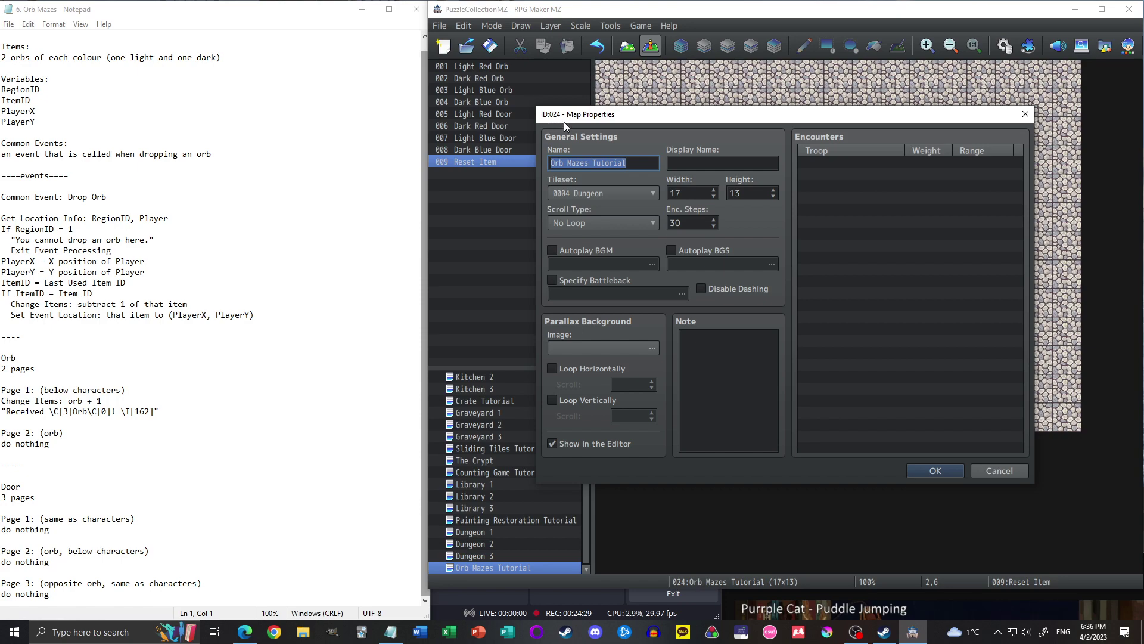
left_click(978, 472)
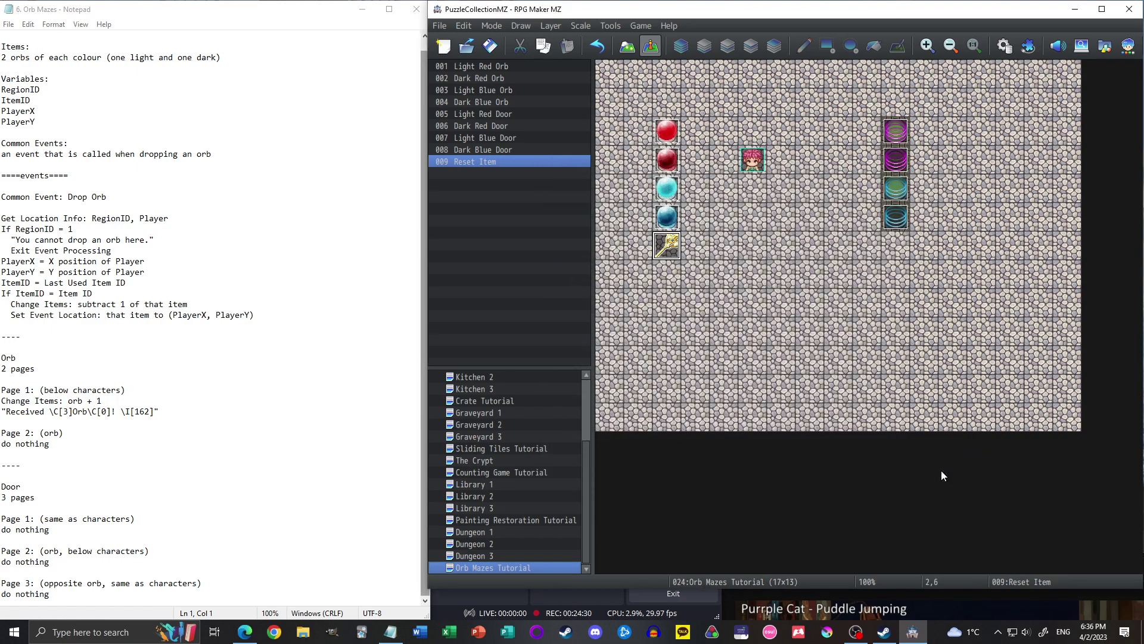
- Make the Reset Item event give the player one Reset Orb Puzzle item
double_click(679, 246)
double_click(728, 173)
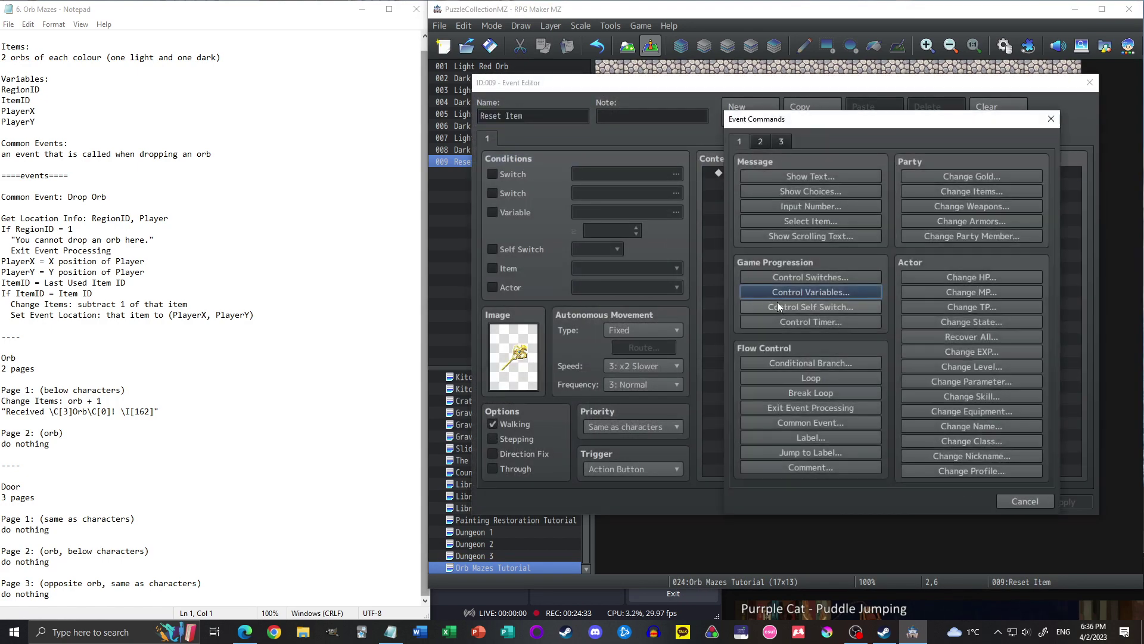
left_click(761, 141)
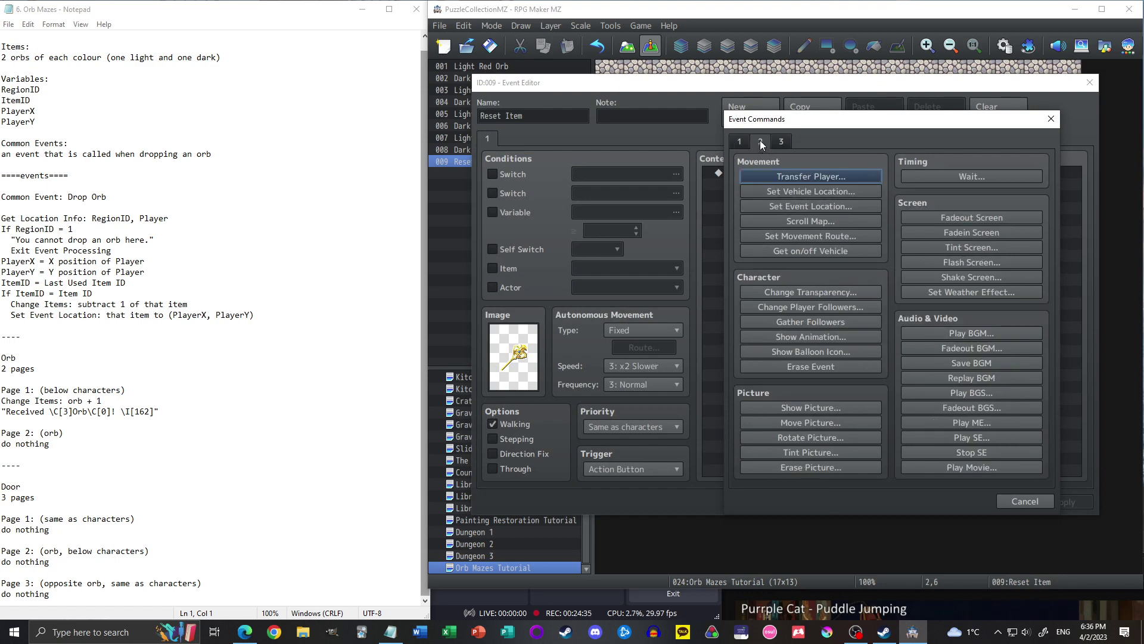
left_click(739, 141)
left_click(971, 191)
left_click(852, 267)
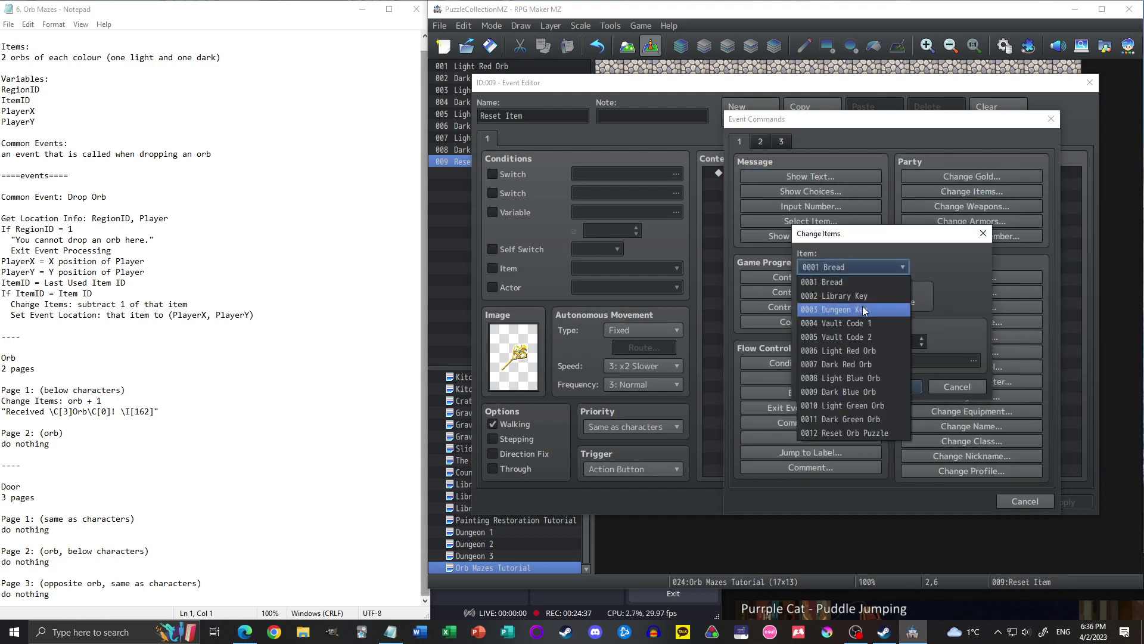
left_click(831, 430)
left_click(892, 388)
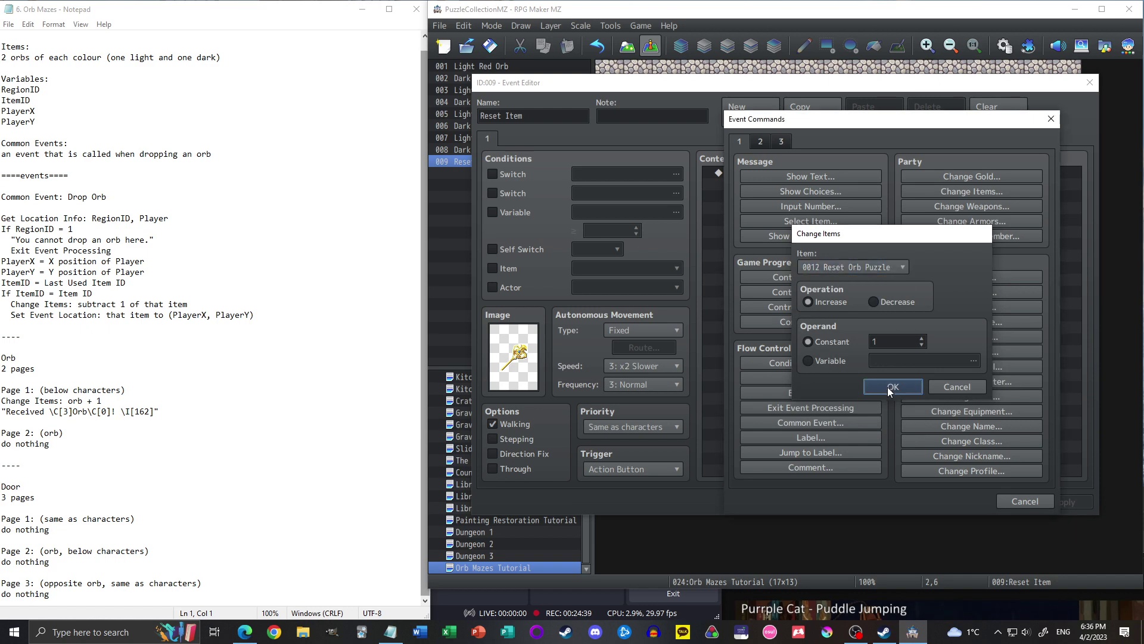
- Make the Reset Item event turn on self switch A, and add an empty second page conditioned on self switch A
double_click(765, 186)
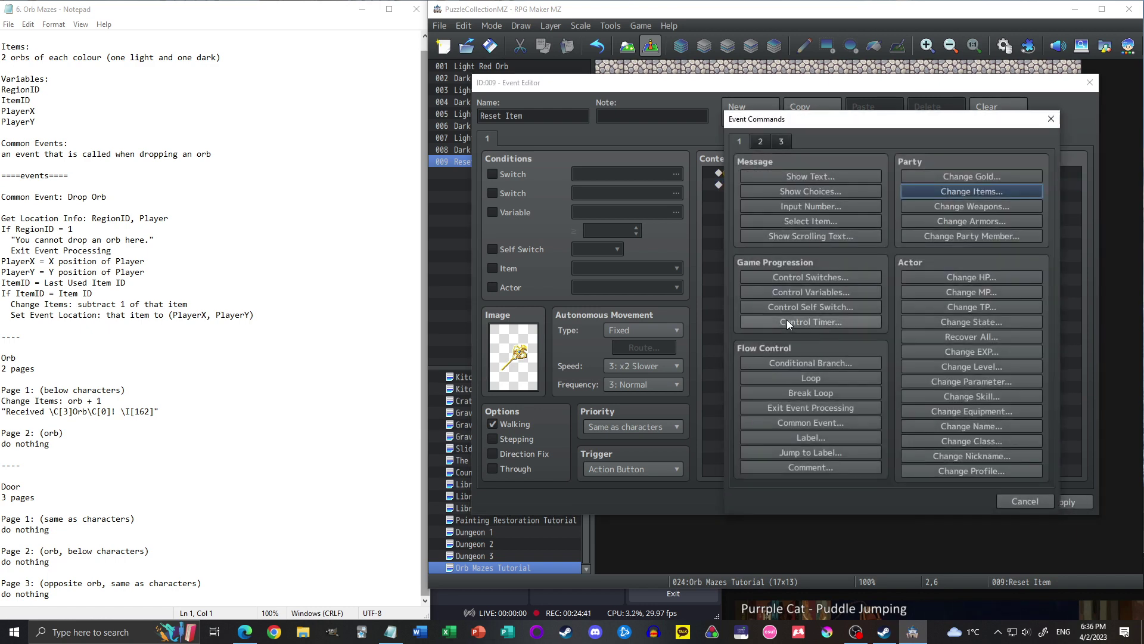
left_click(787, 321)
key("Escape")
left_click(838, 310)
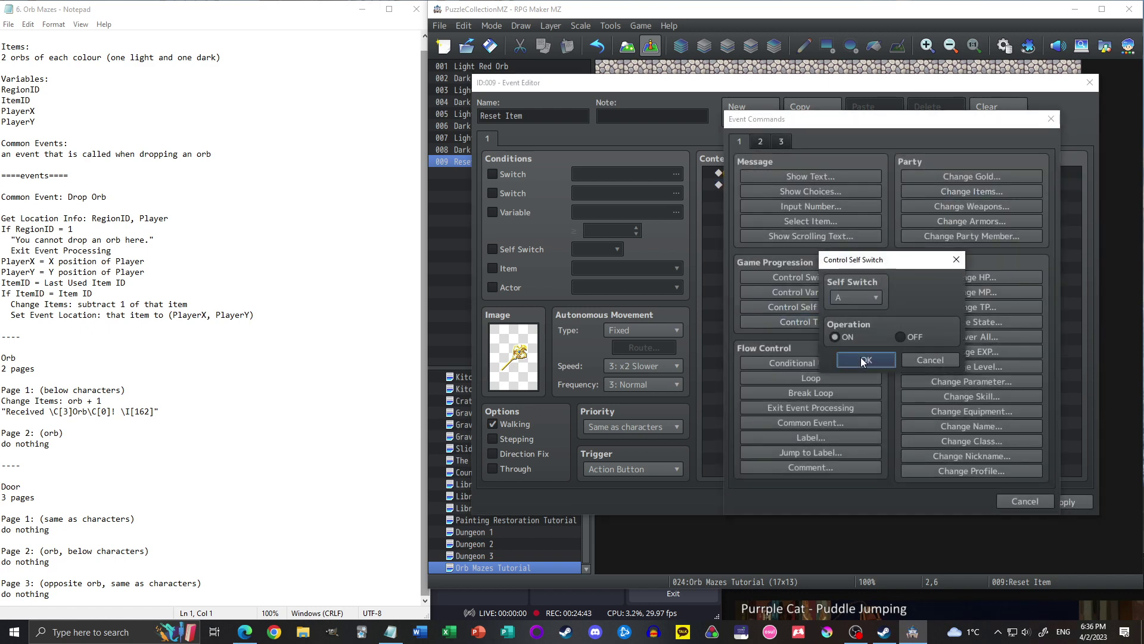
left_click(860, 358)
left_click(750, 112)
left_click(536, 250)
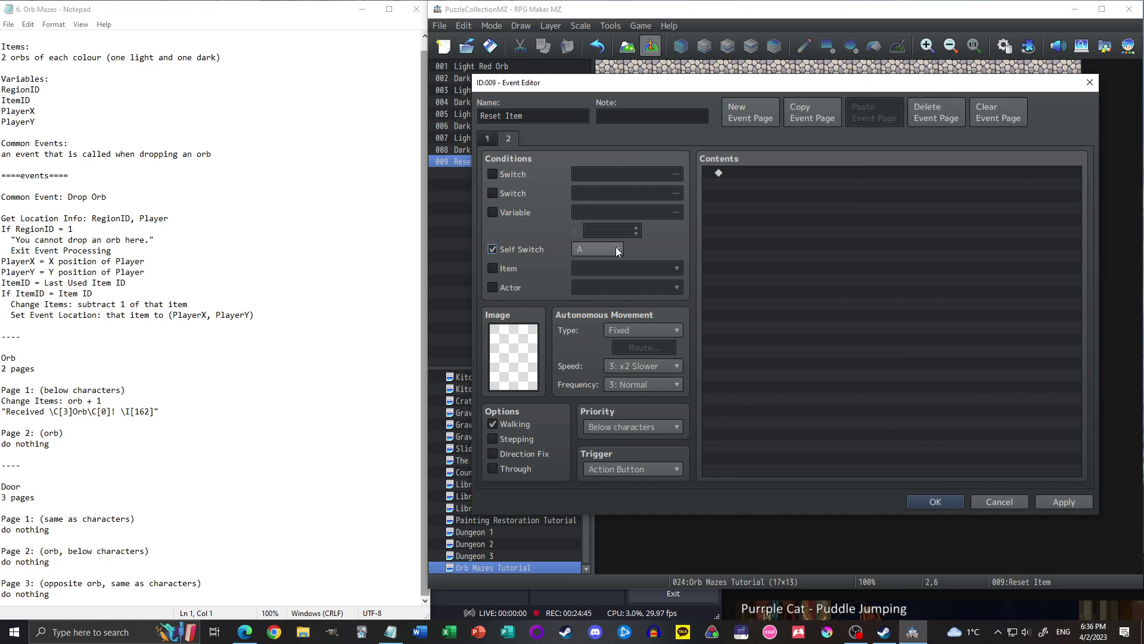
left_click(487, 141)
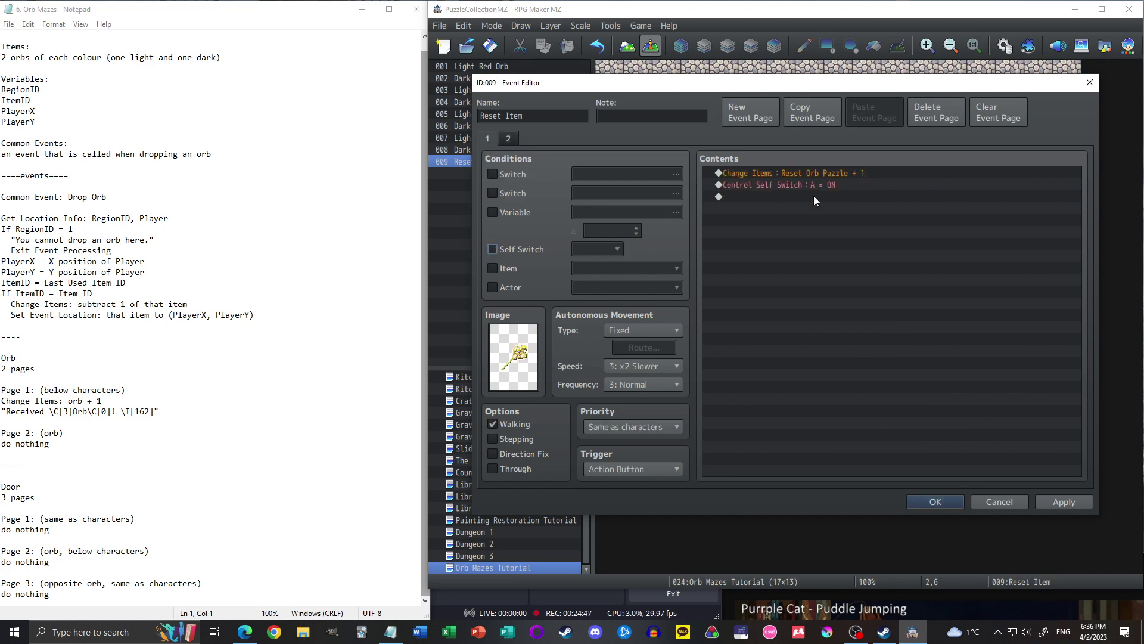
left_click(932, 500)
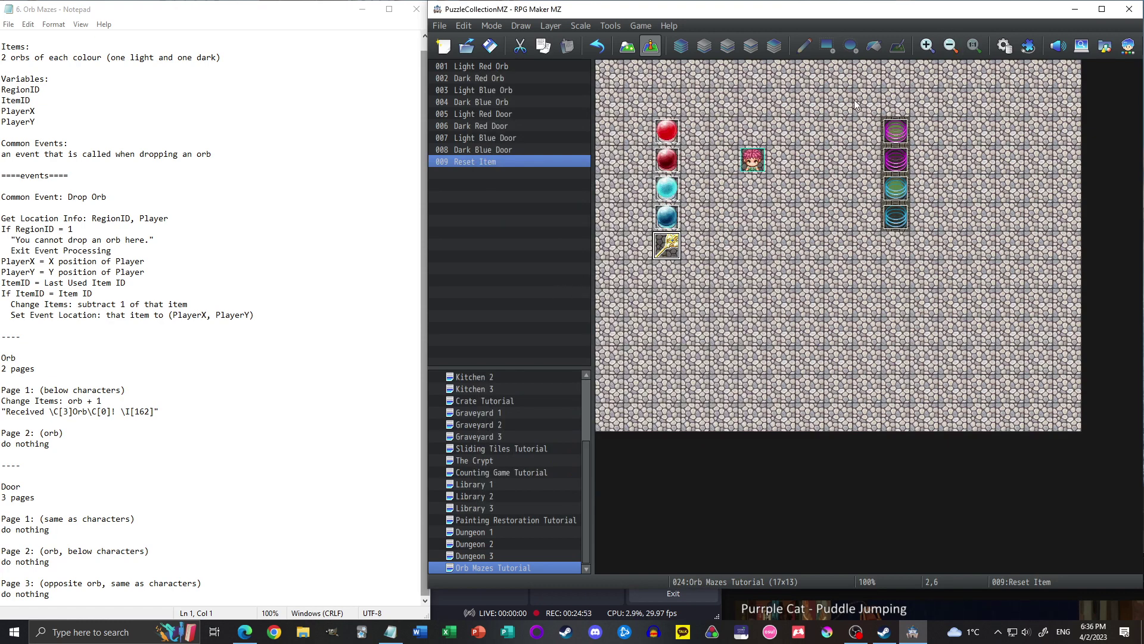
- Add a conditional branch for MapID = 24 to the Reset Orb Puzzle common event and save the database
left_click(1003, 48)
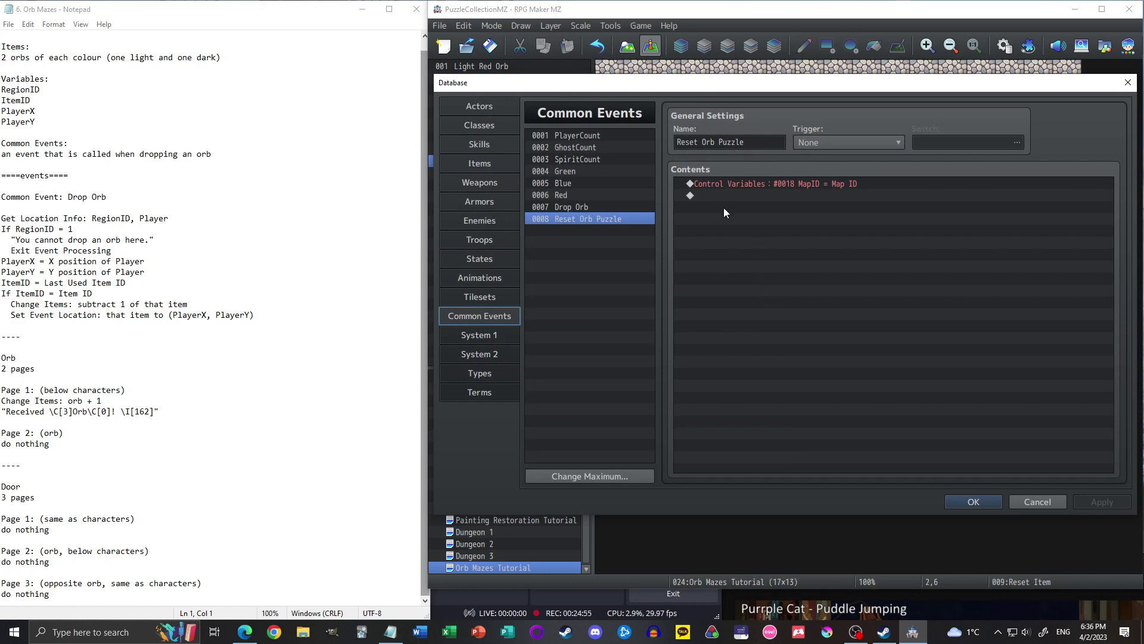
left_click(782, 187)
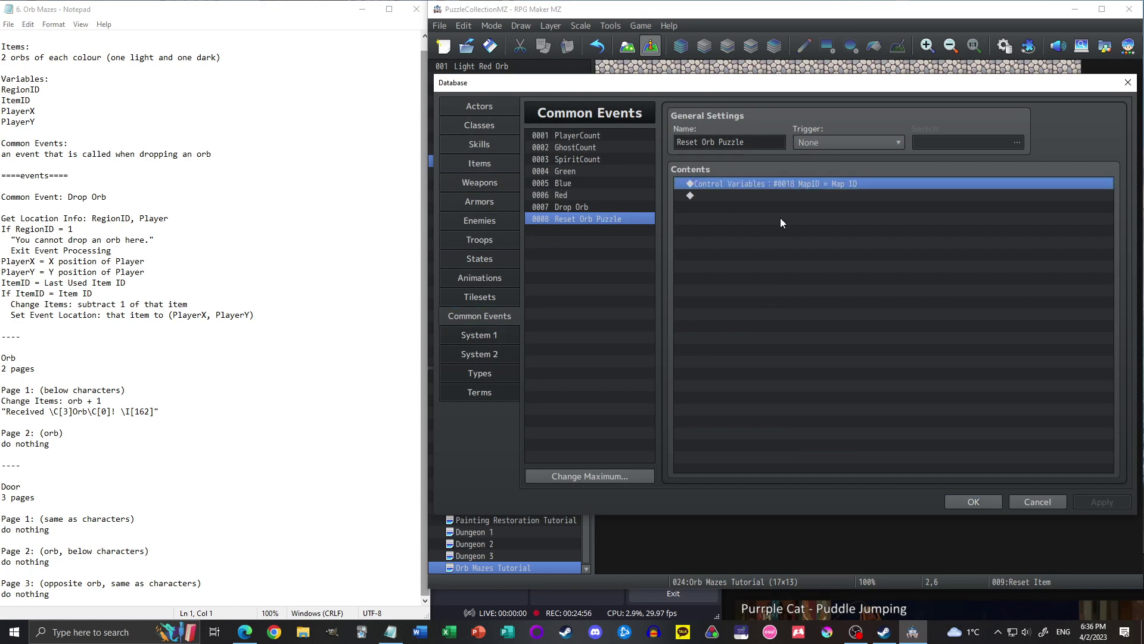
double_click(825, 196)
left_click(807, 360)
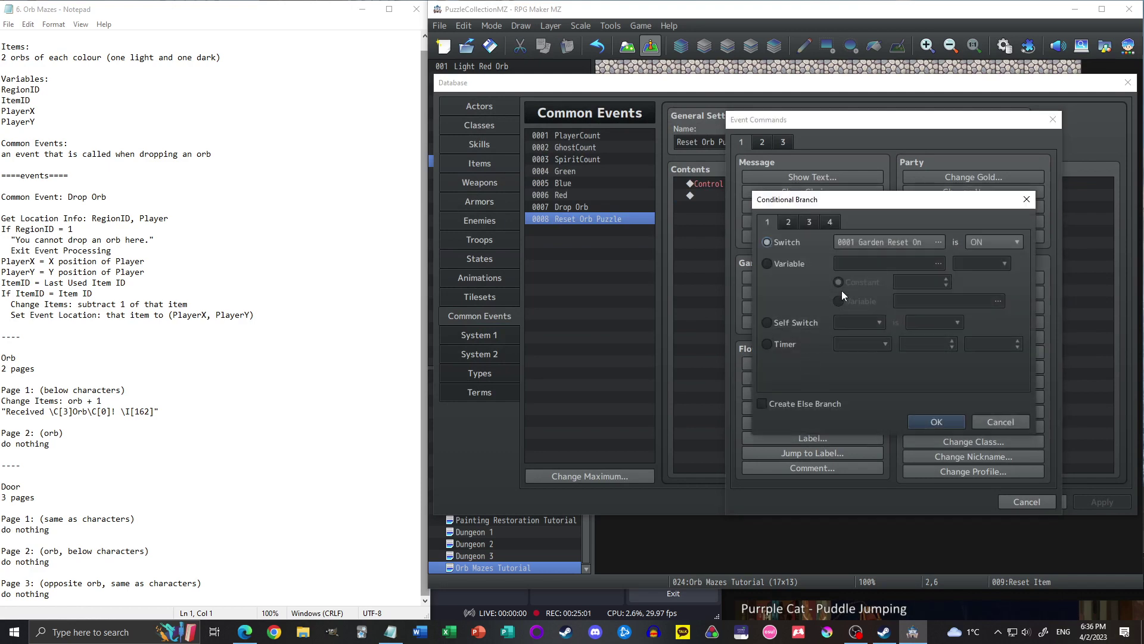
left_click(799, 263)
left_click(846, 264)
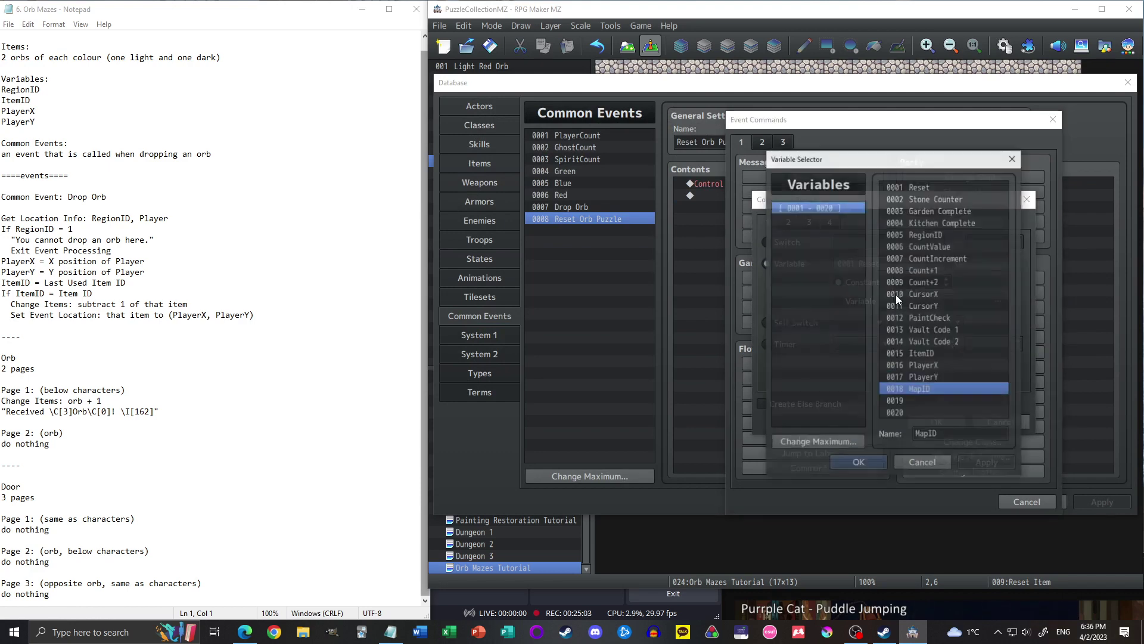
double_click(903, 386)
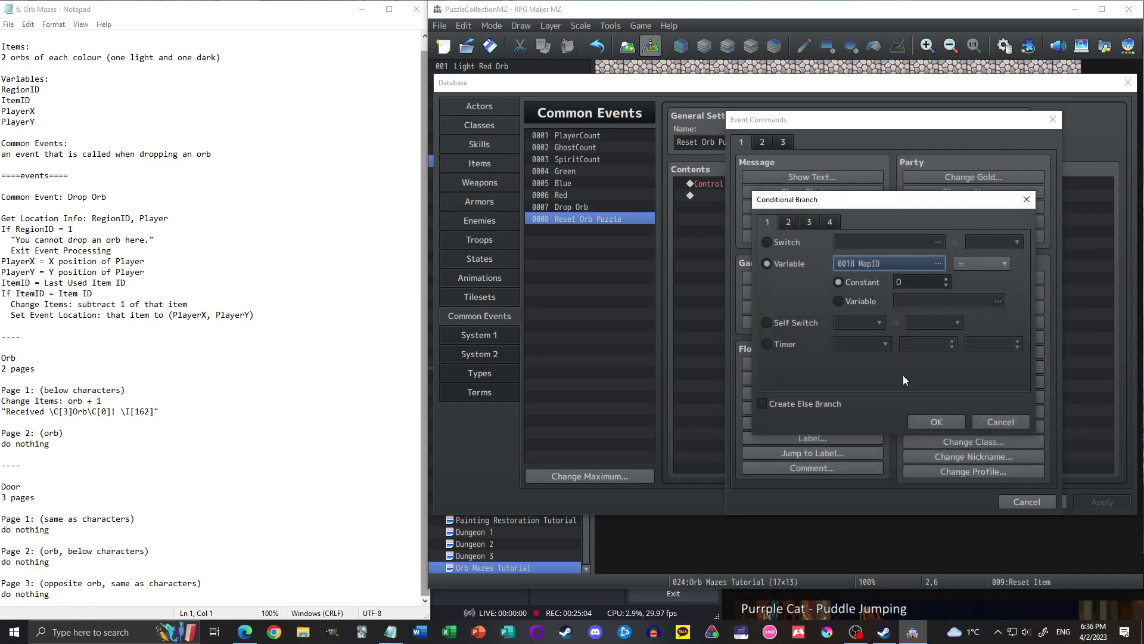
left_click(922, 285)
type("23")
key("BackSpace")
type("4")
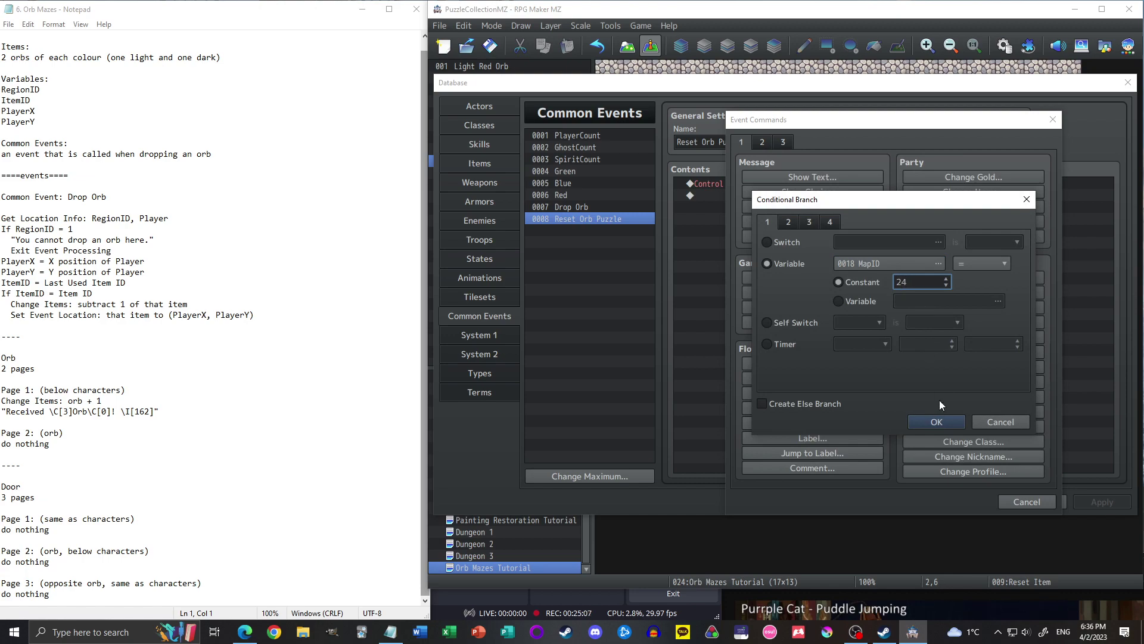
left_click(934, 423)
left_click(972, 499)
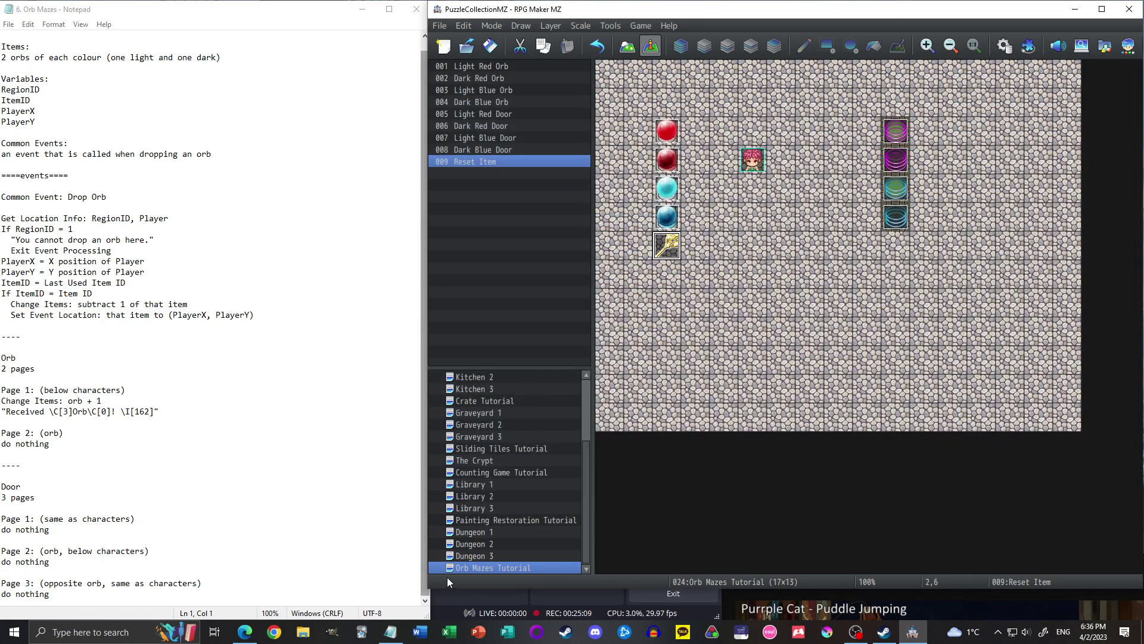
- Compare the Orb Mazes Tutorial map's ID in its properties with the MapID commands in the Reset Orb Puzzle common event
double_click(482, 567)
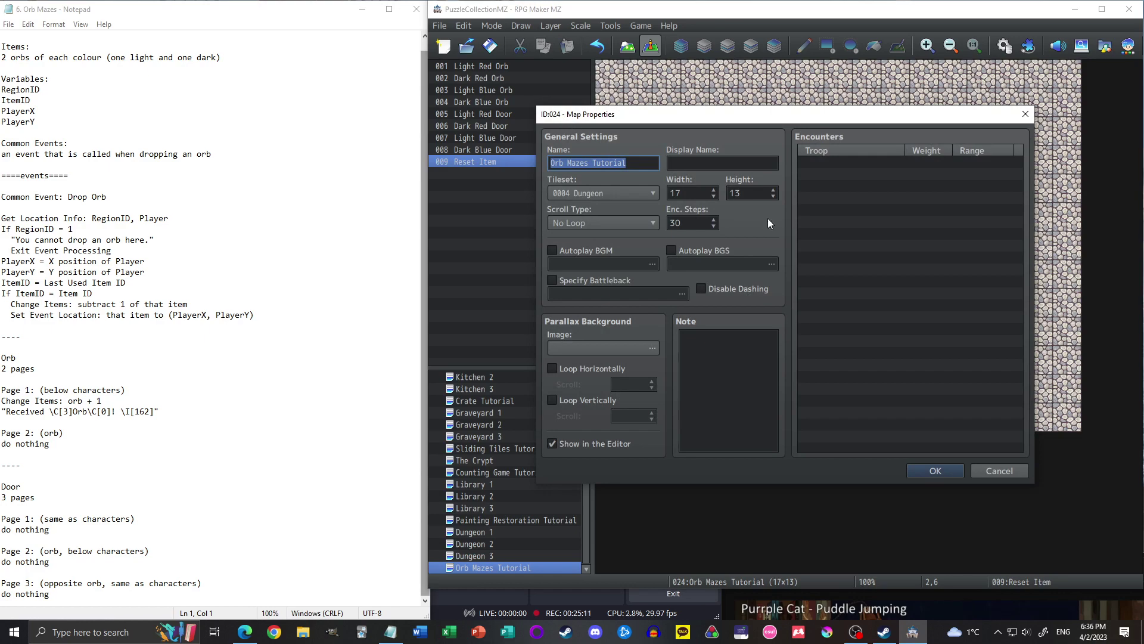
left_click(935, 471)
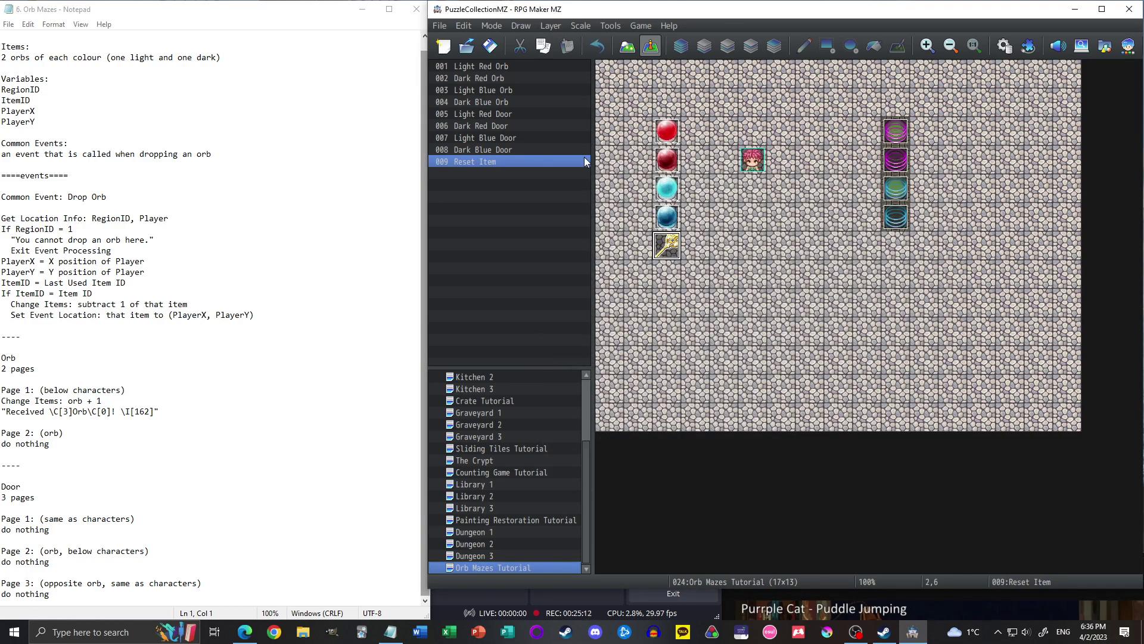
left_click(1003, 46)
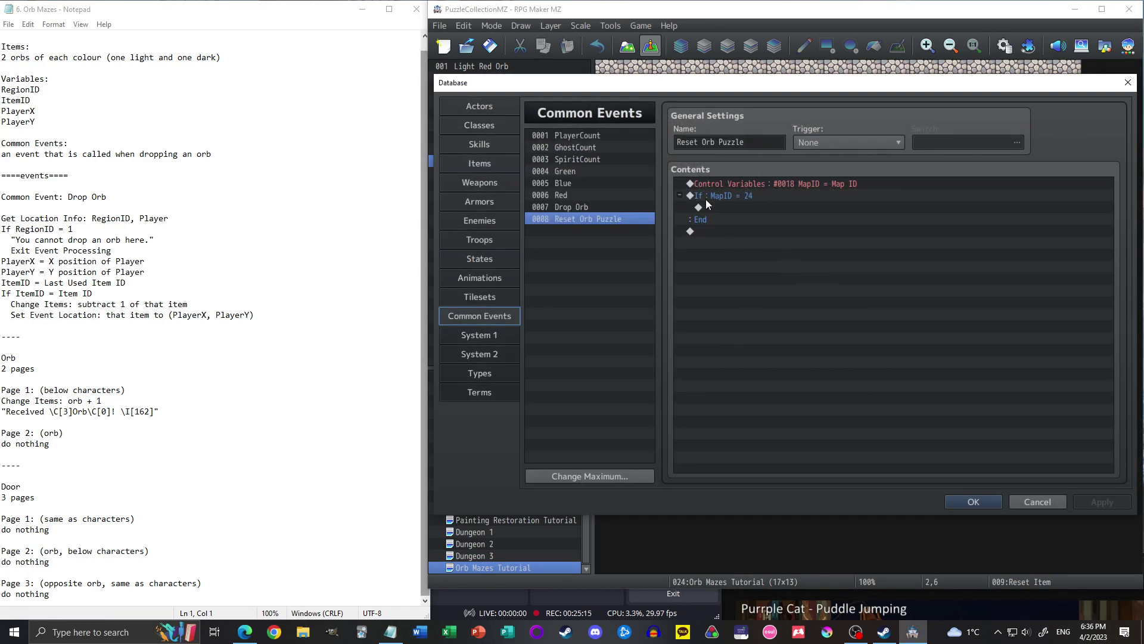
left_click(818, 192)
left_click(817, 188)
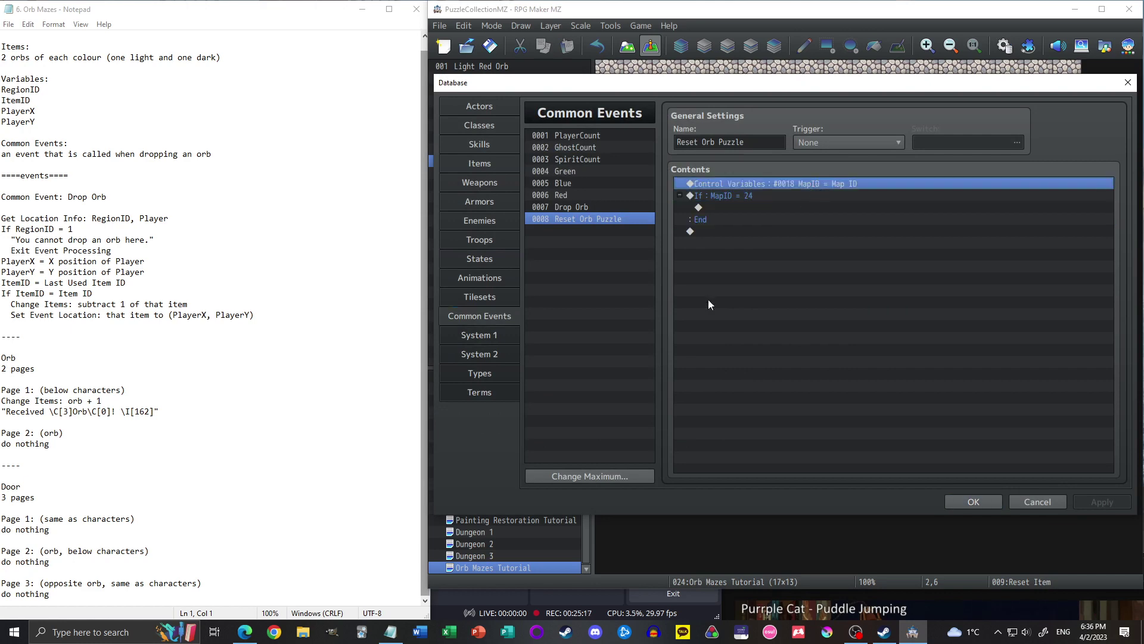
- Inside the MapID = 24 branch of the Reset Orb Puzzle common event, add a Change Items command that decreases Light Red Orb by 1
left_click(737, 198)
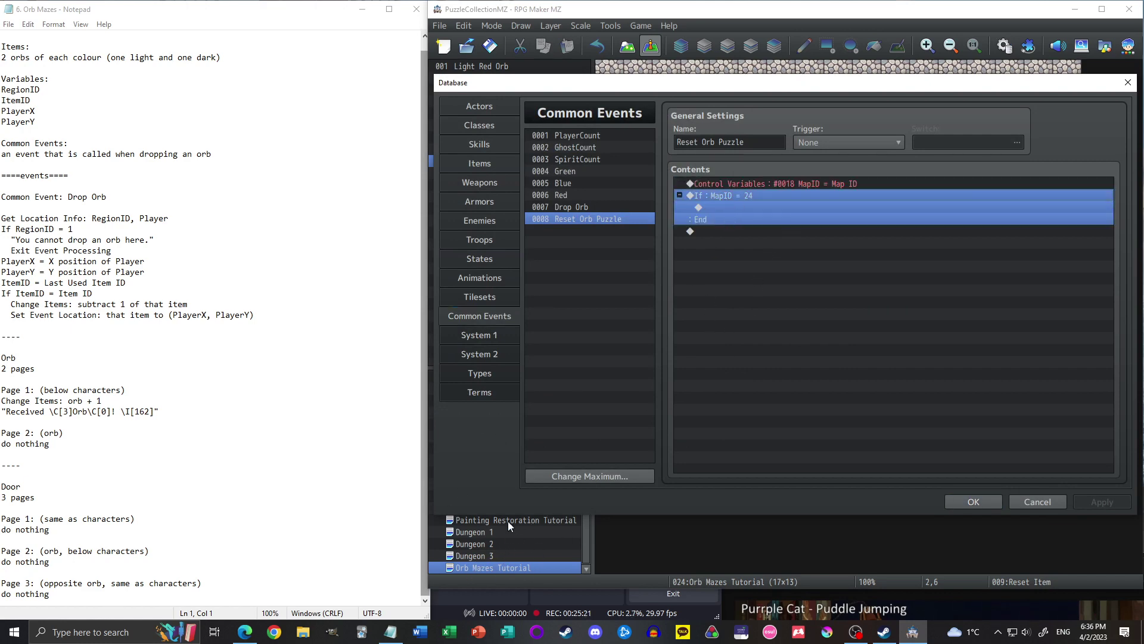
double_click(728, 208)
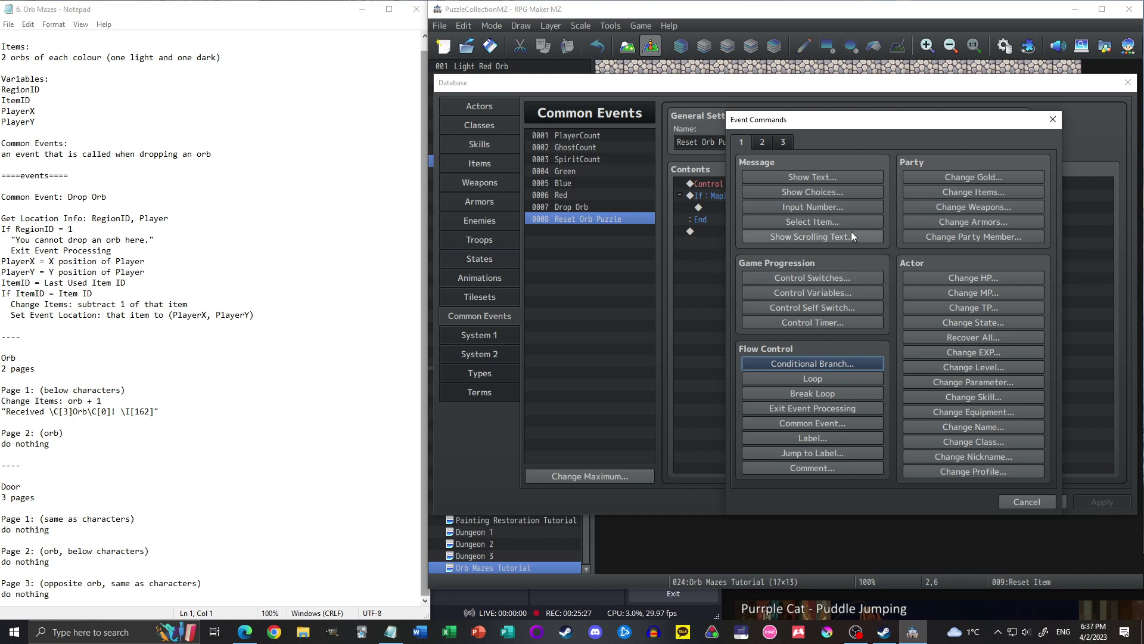
left_click(968, 192)
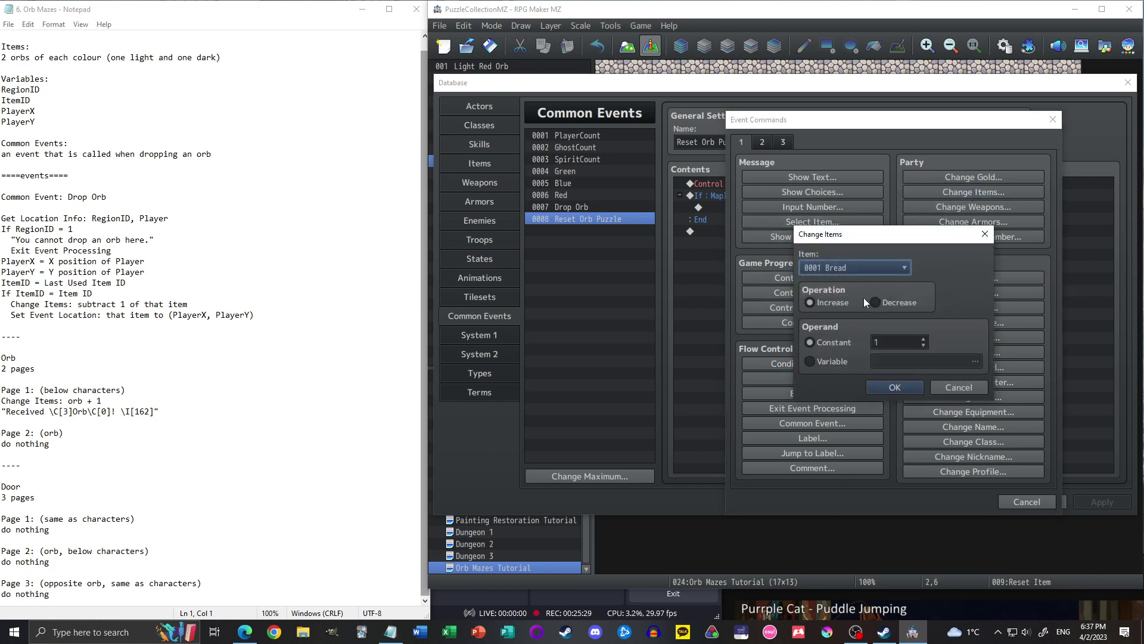
left_click(862, 267)
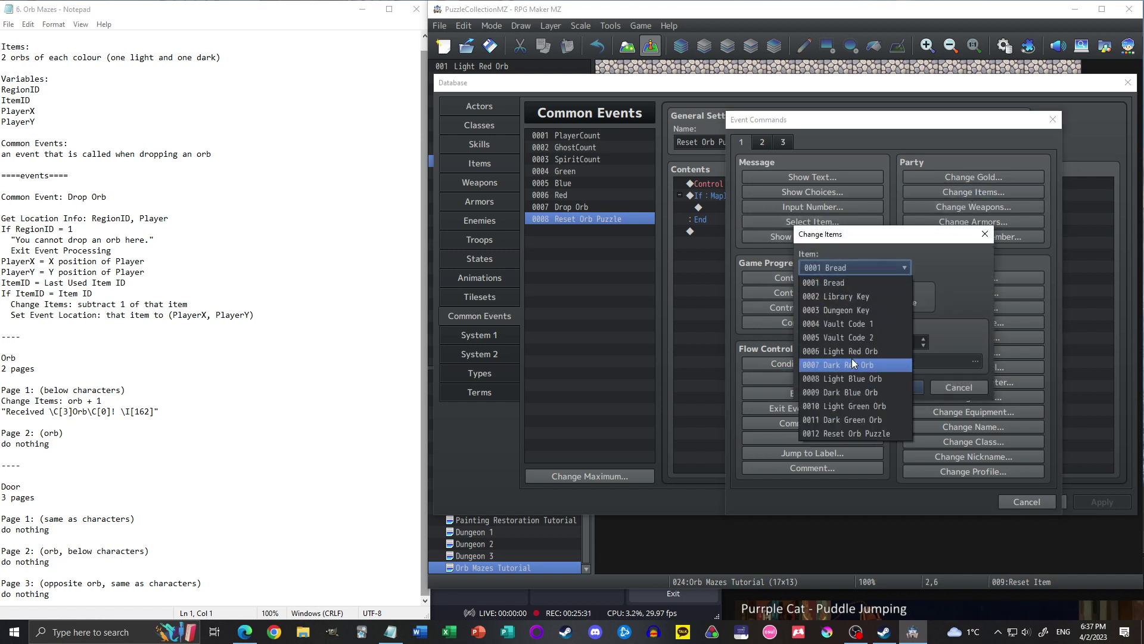
left_click(889, 351)
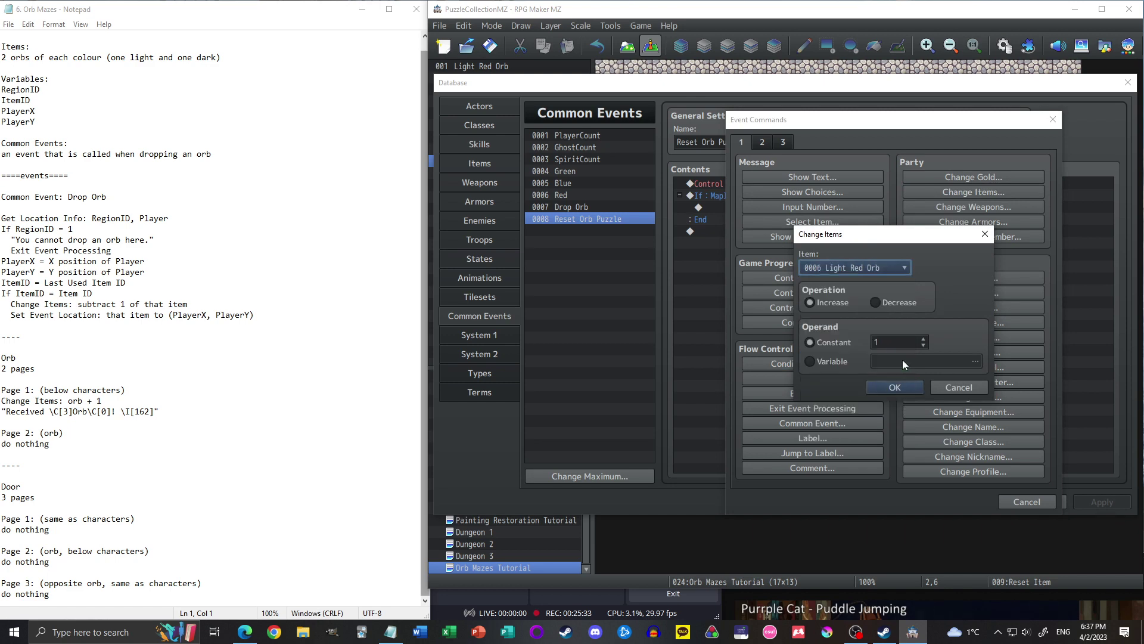
left_click(880, 302)
left_click(894, 387)
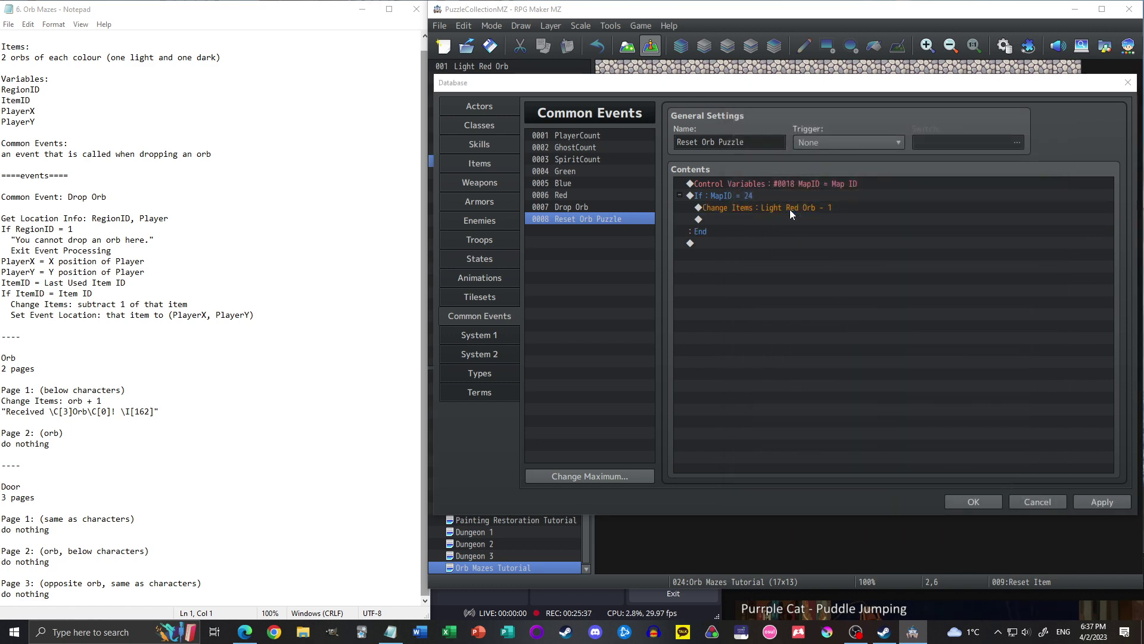
- Insert a conditional branch above the Change Items command that checks whether the party has the Light Red Orb item, without an else branch
double_click(790, 214)
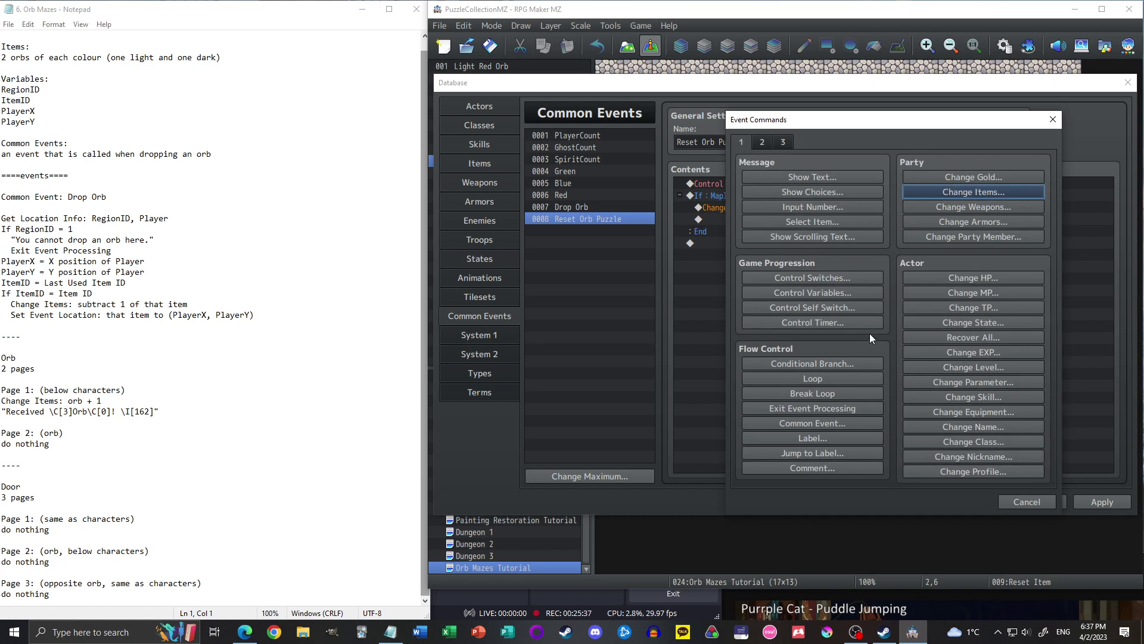
left_click(811, 366)
left_click(808, 225)
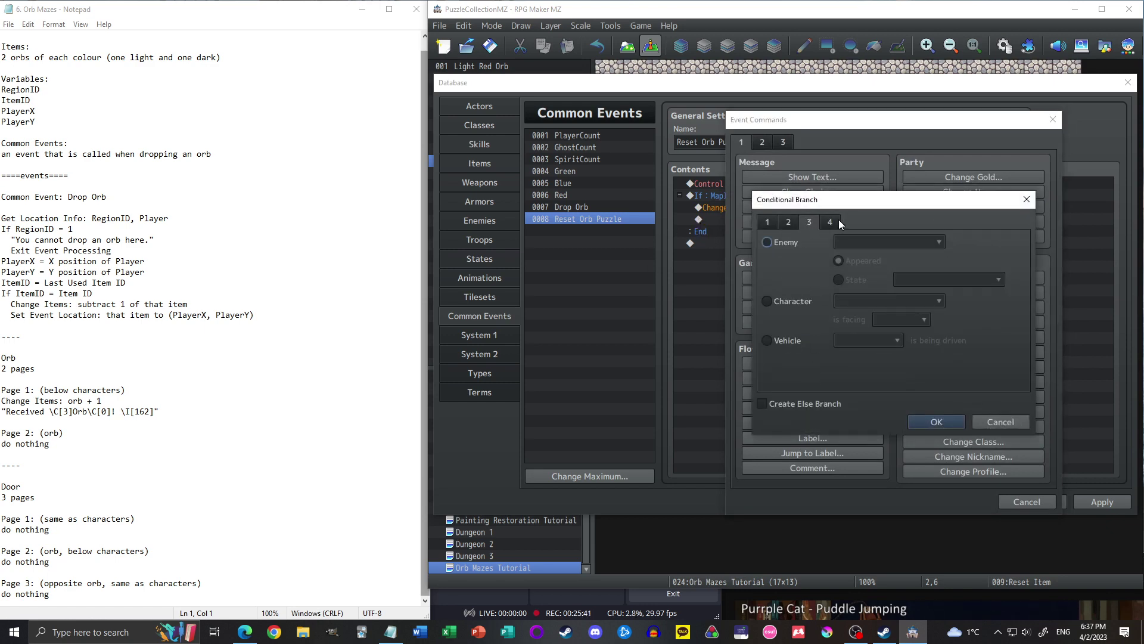
left_click(838, 220)
left_click(782, 263)
left_click(888, 263)
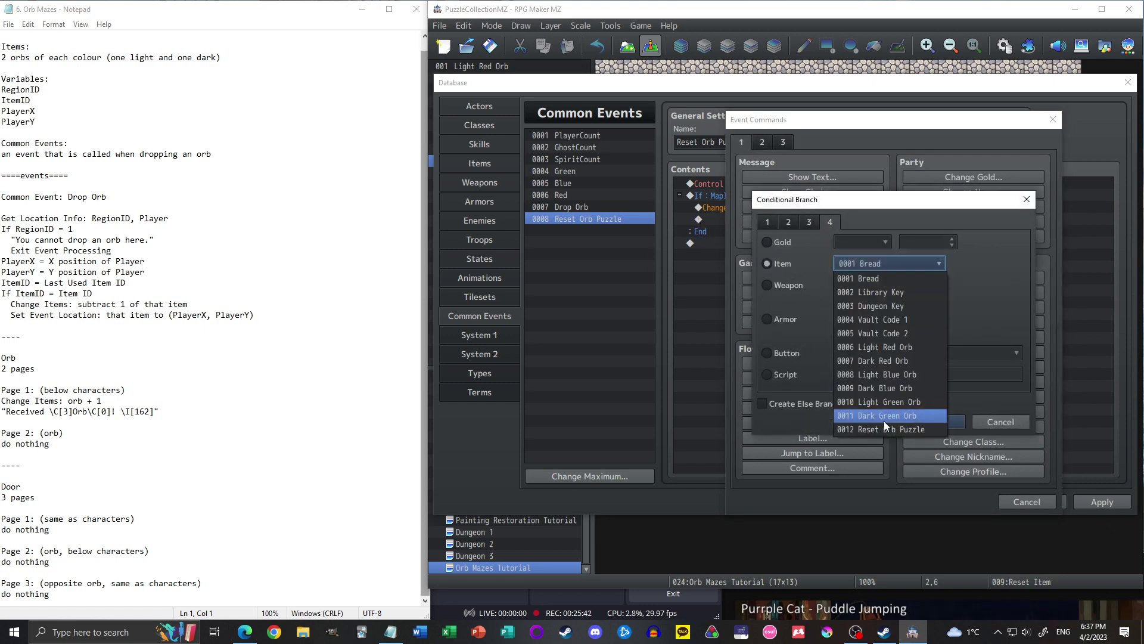
left_click(882, 352)
left_click(922, 417)
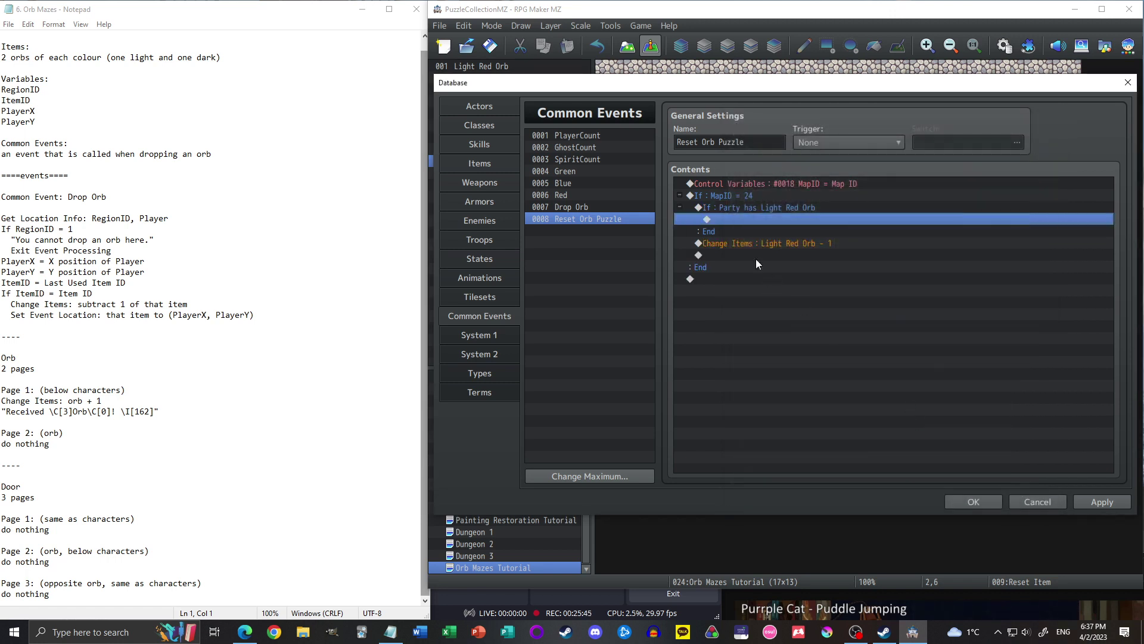
- Move the Light Red Orb - 1 Change Items command into the Party has Light Red Orb branch
left_click(785, 244)
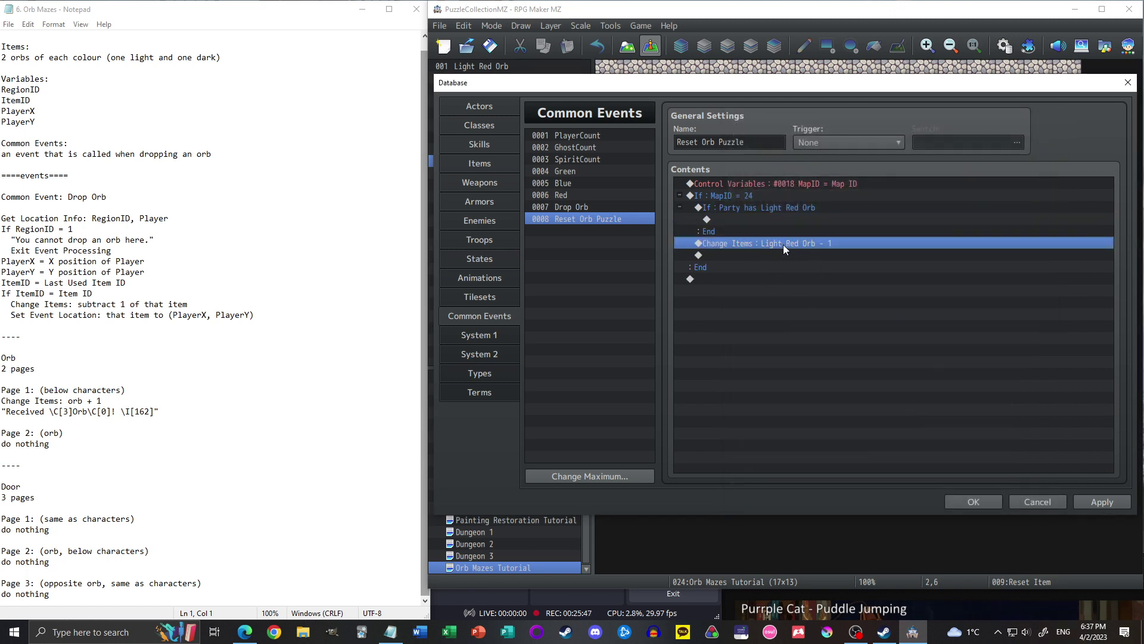
key("ctrl+x")
left_click(751, 219)
key("ctrl+v")
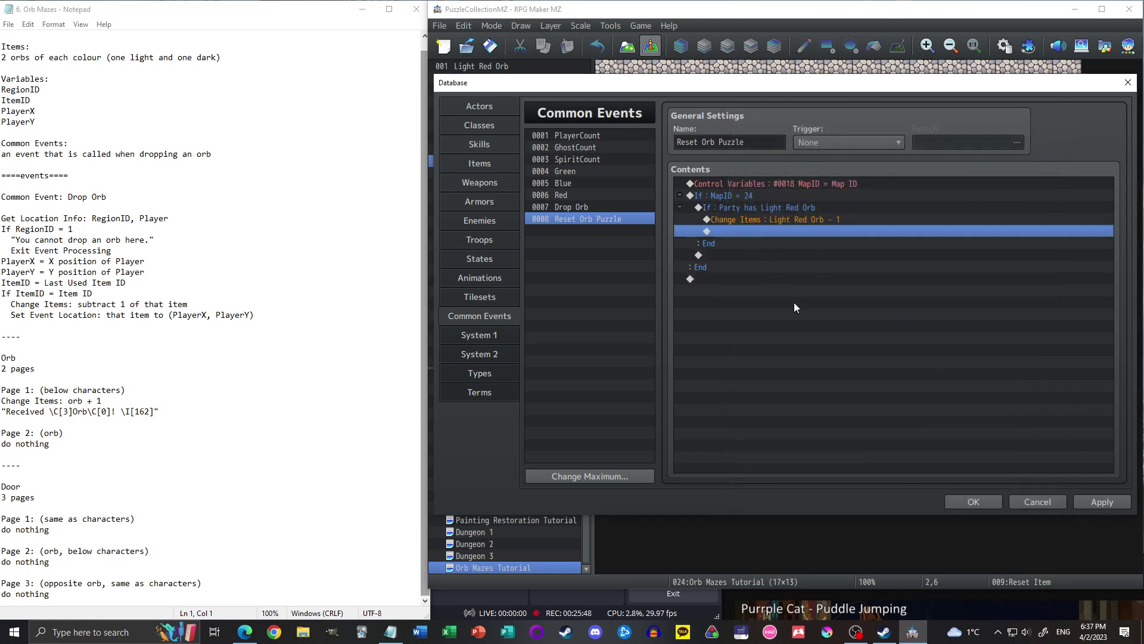
- Duplicate the Light Red Orb branch and set the copy's condition and item removal to Dark Red Orb
left_click(798, 208)
key("ctrl+c")
key("ctrl+v")
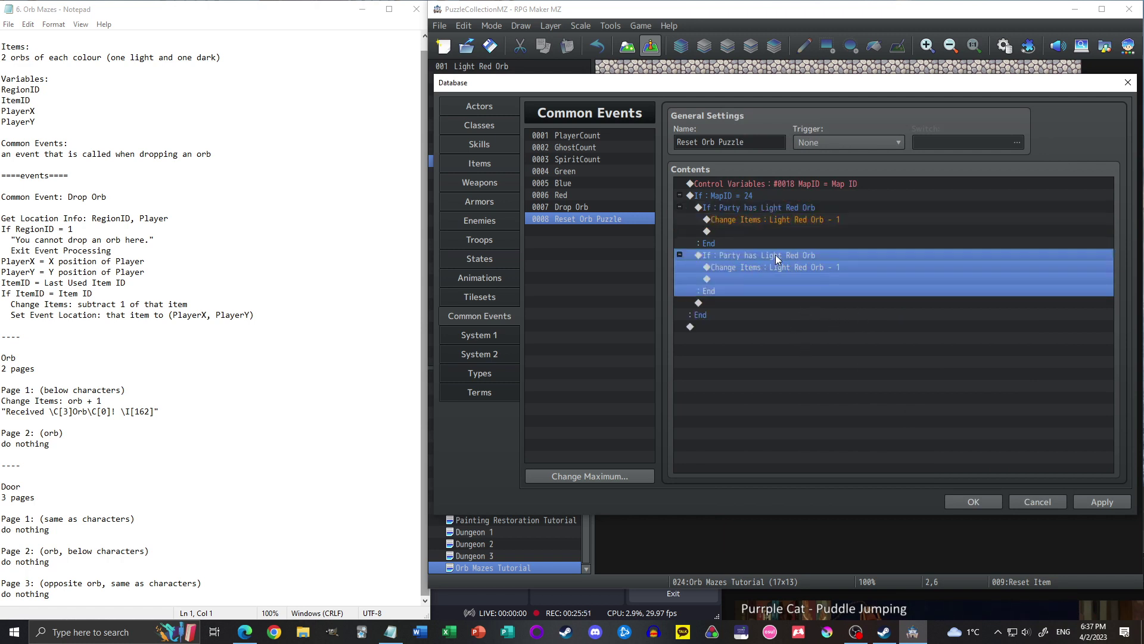
double_click(804, 289)
left_click(906, 267)
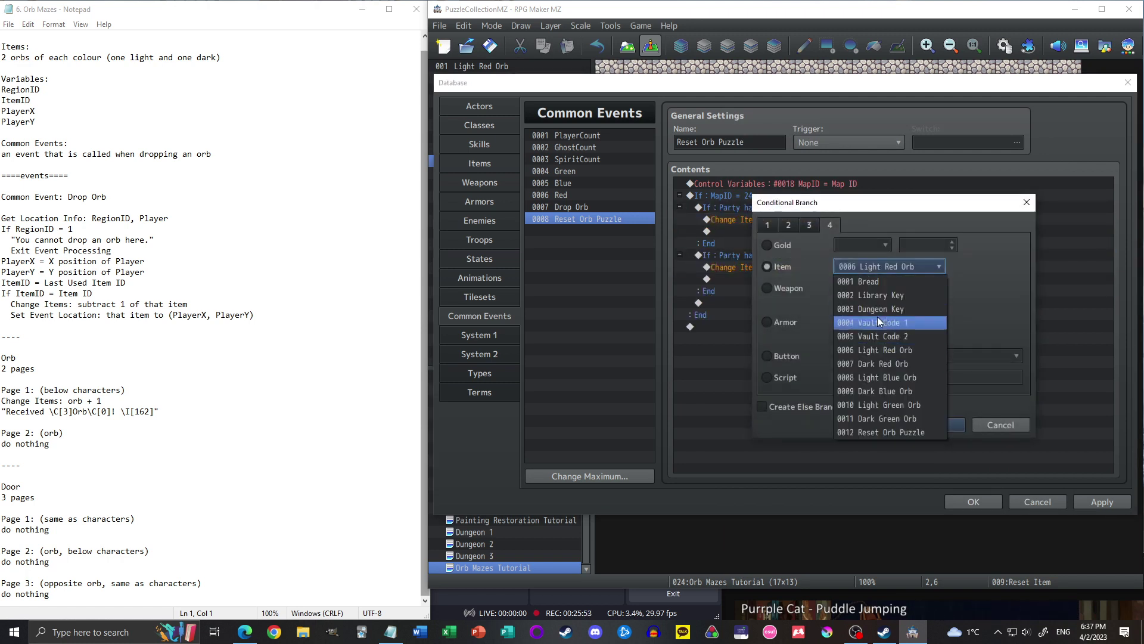
left_click(886, 364)
left_click(937, 424)
double_click(778, 270)
left_click(861, 271)
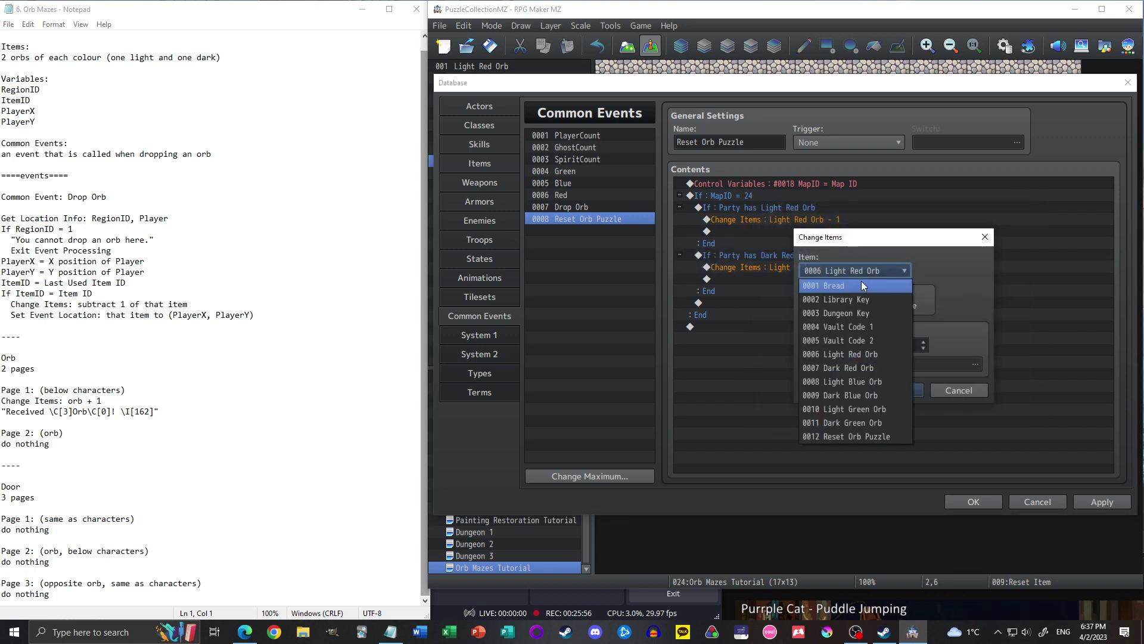
left_click(856, 367)
left_click(891, 390)
- Duplicate the Dark Red Orb branch and set the copy's condition and item removal to Light Blue Orb
left_click(798, 256)
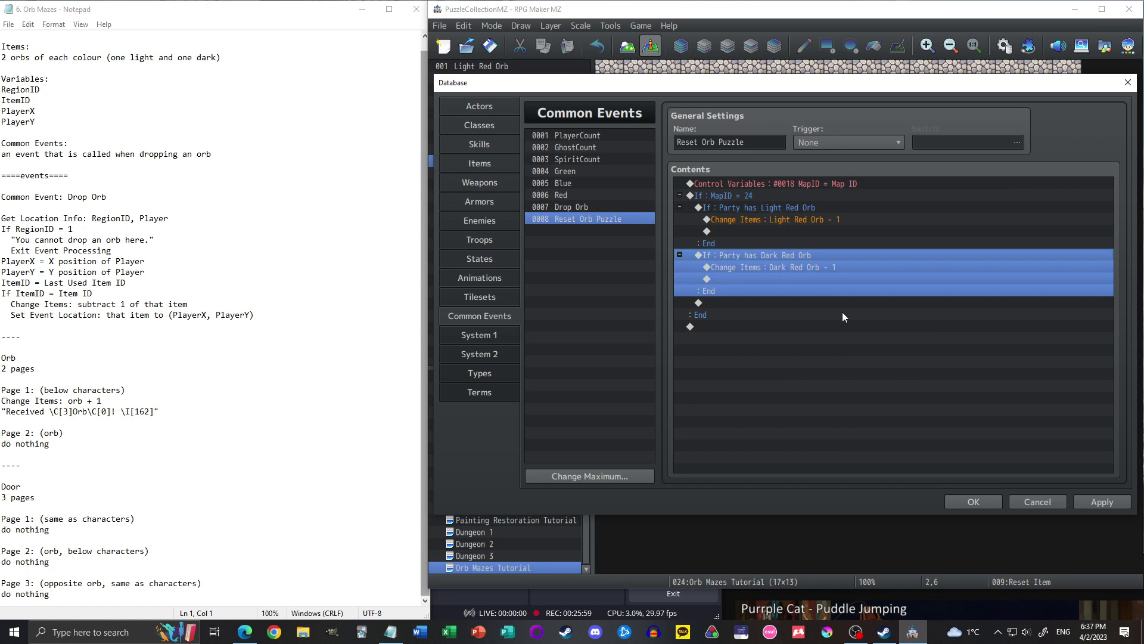
key("ctrl+c")
key("ctrl+v")
double_click(800, 303)
left_click(871, 267)
left_click(878, 374)
key("Return")
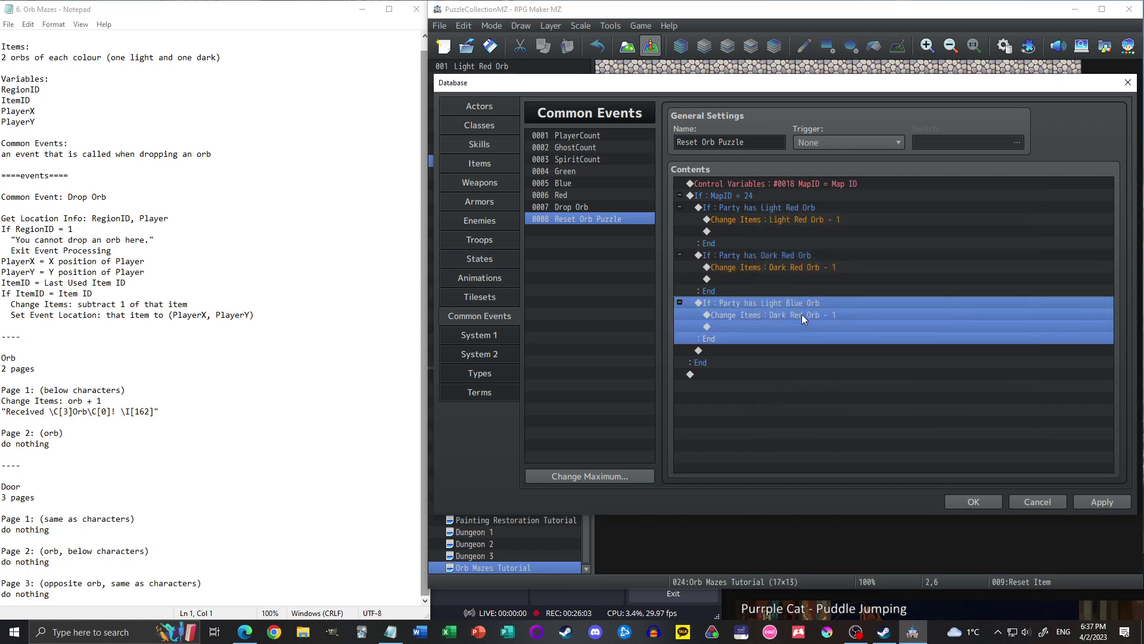
double_click(802, 314)
left_click(865, 271)
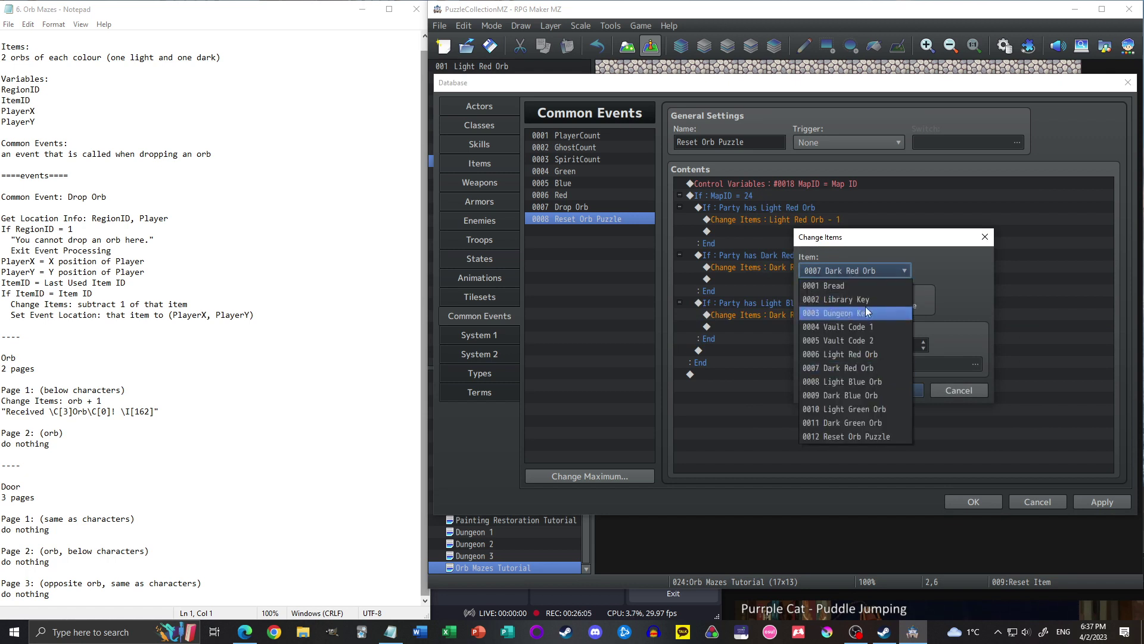
left_click(851, 380)
left_click(894, 390)
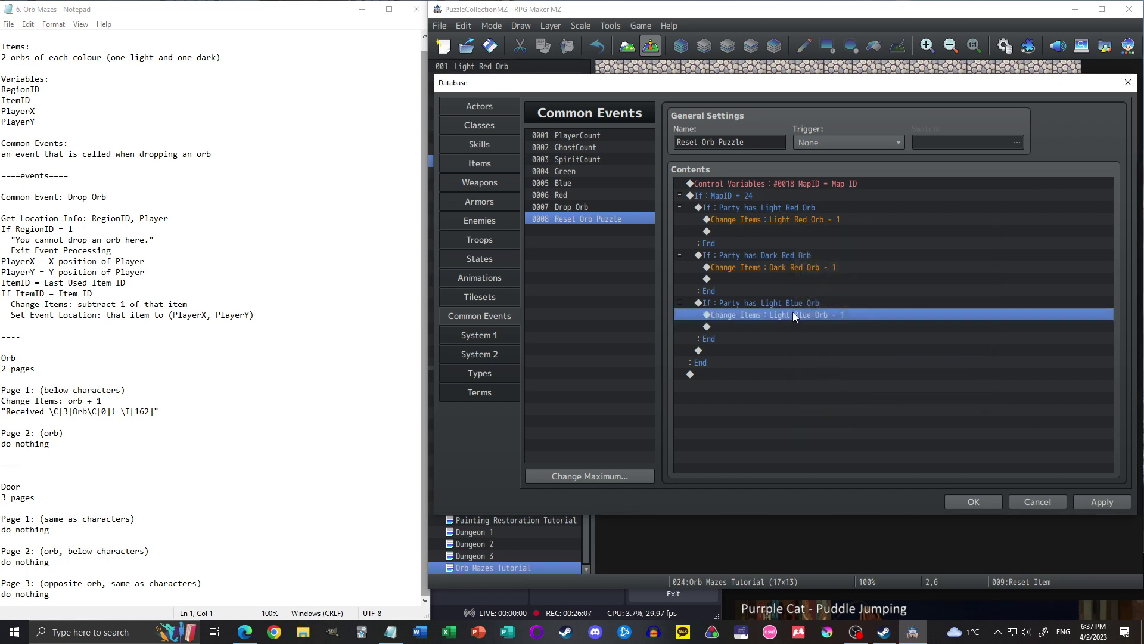
- Duplicate the Light Blue Orb branch and set the copy's condition and item removal to Dark Blue Orb
left_click(793, 304)
key("ctrl+c")
key("ctrl+v")
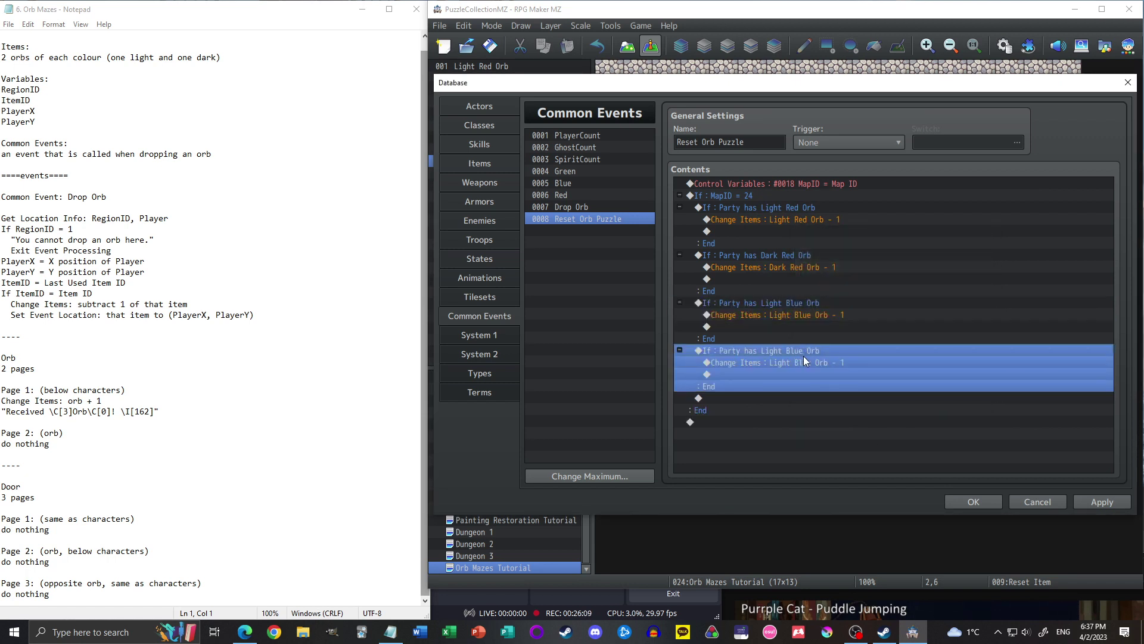
double_click(803, 355)
left_click(894, 267)
left_click(877, 391)
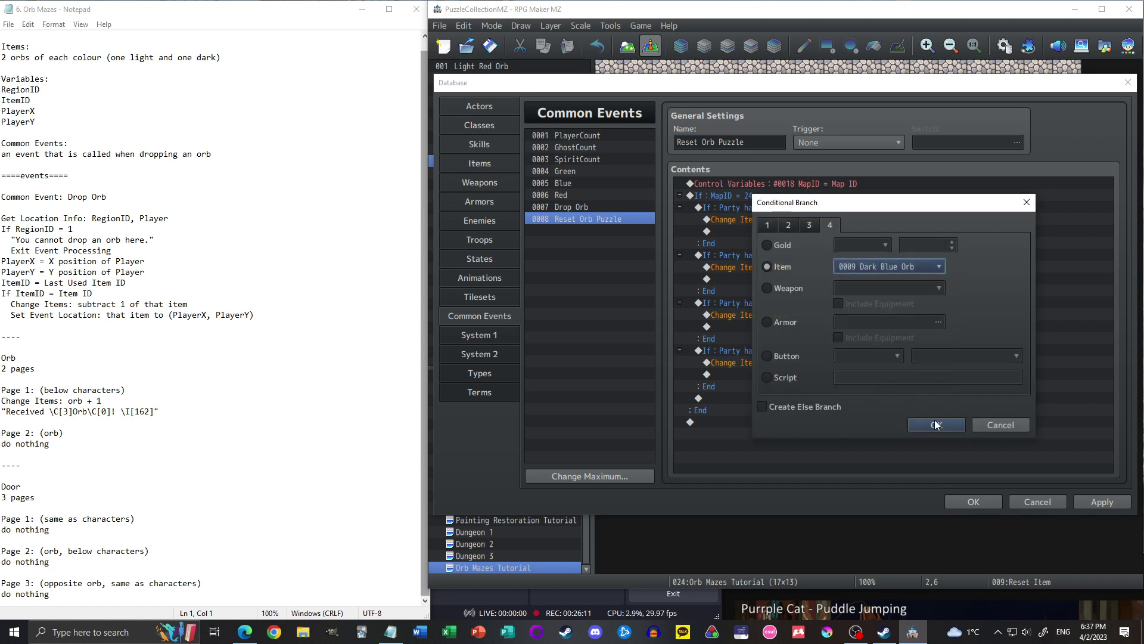
left_click(949, 424)
double_click(838, 363)
left_click(866, 271)
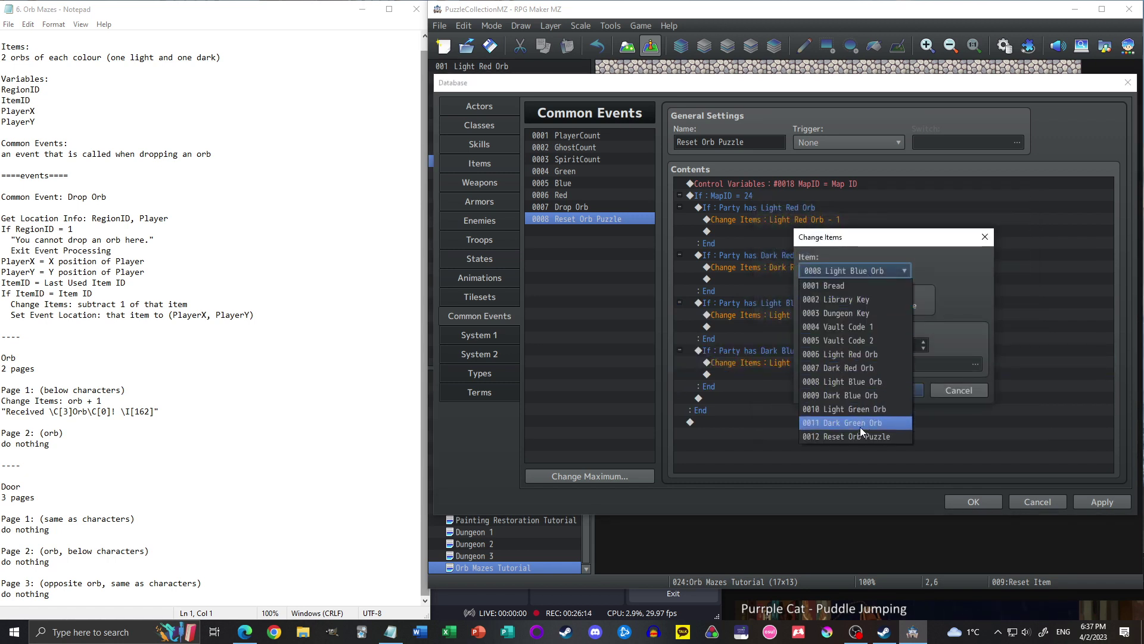
left_click(856, 395)
left_click(882, 390)
- Duplicate the Dark Blue Orb branch and set the copy's condition and item removal to Light Green Orb
left_click(814, 353)
key("ctrl+c")
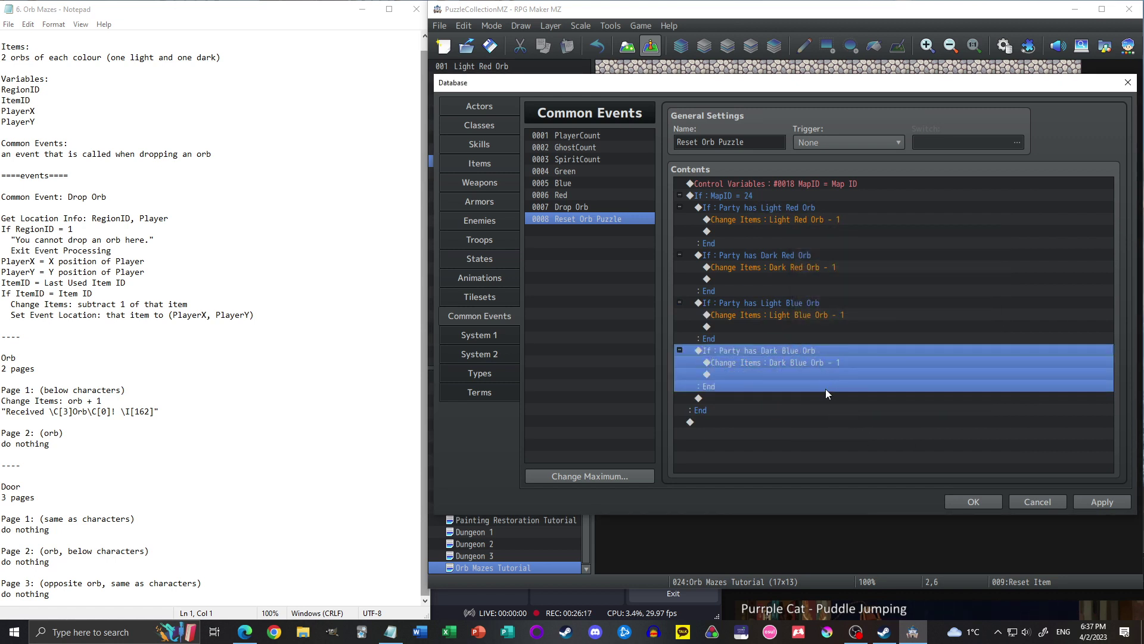
key("ctrl+v")
double_click(804, 398)
left_click(867, 269)
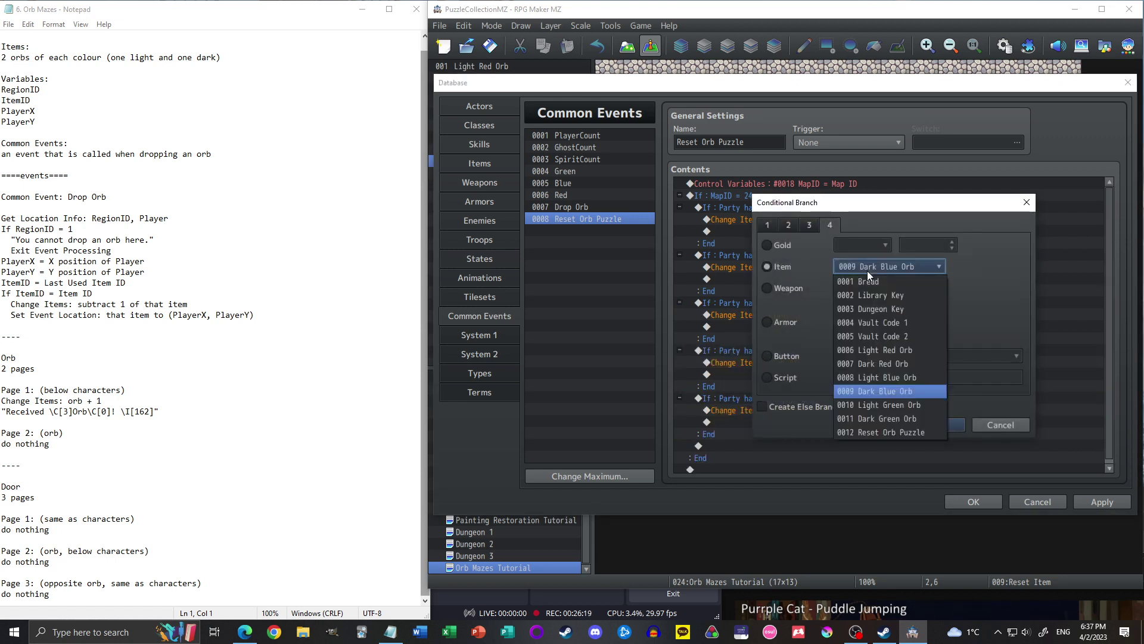
left_click(891, 409)
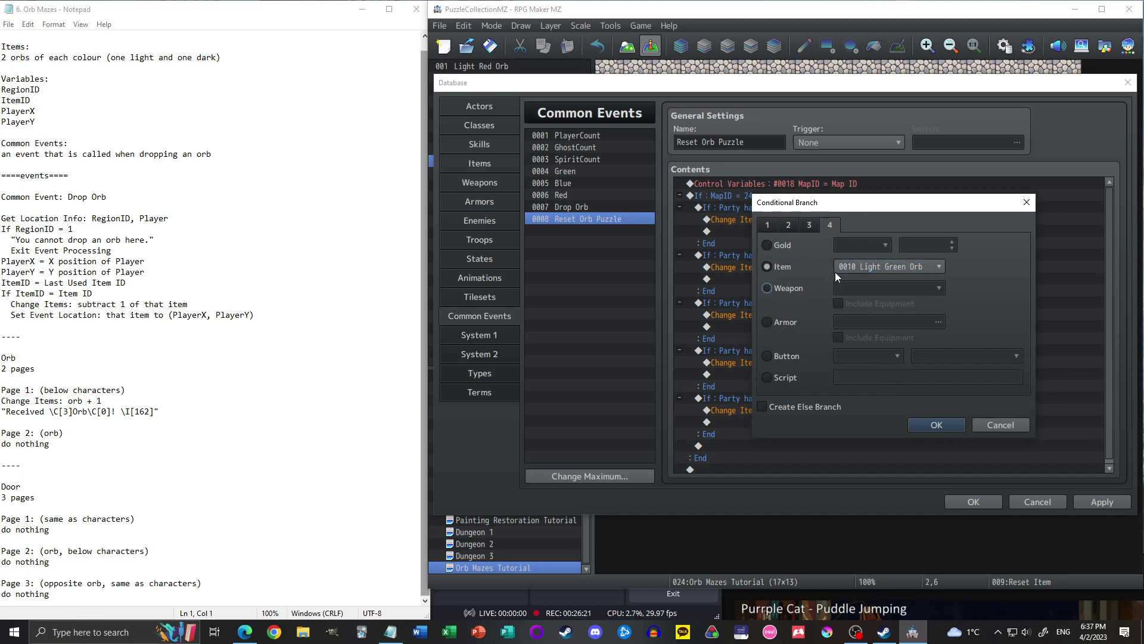
left_click(933, 425)
double_click(838, 411)
left_click(868, 271)
left_click(864, 410)
left_click(904, 392)
- Duplicate the Light Green Orb branch and set the copy's condition and item removal to Dark Green Orb
left_click(780, 397)
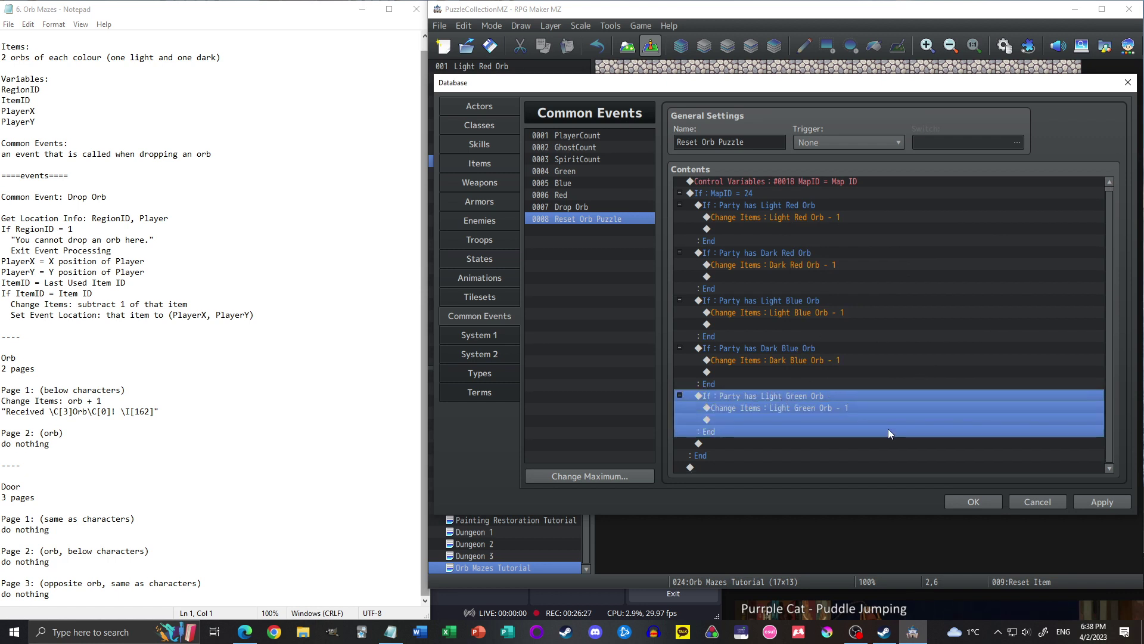
key("ctrl+c")
key("ctrl+v")
double_click(816, 443)
left_click(888, 267)
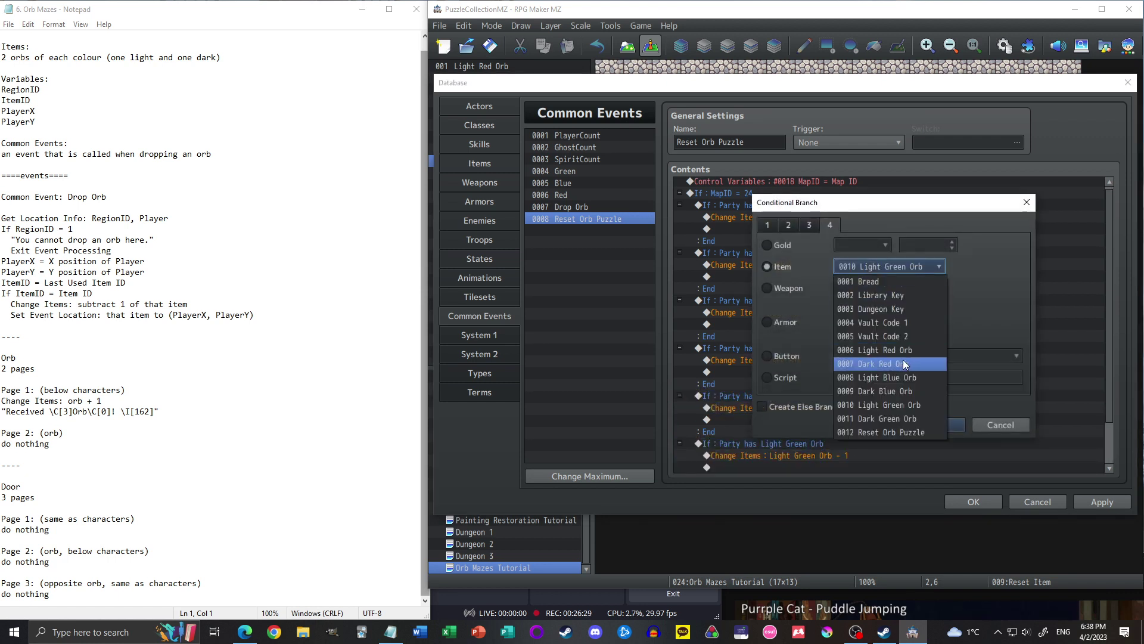
left_click(881, 418)
left_click(937, 423)
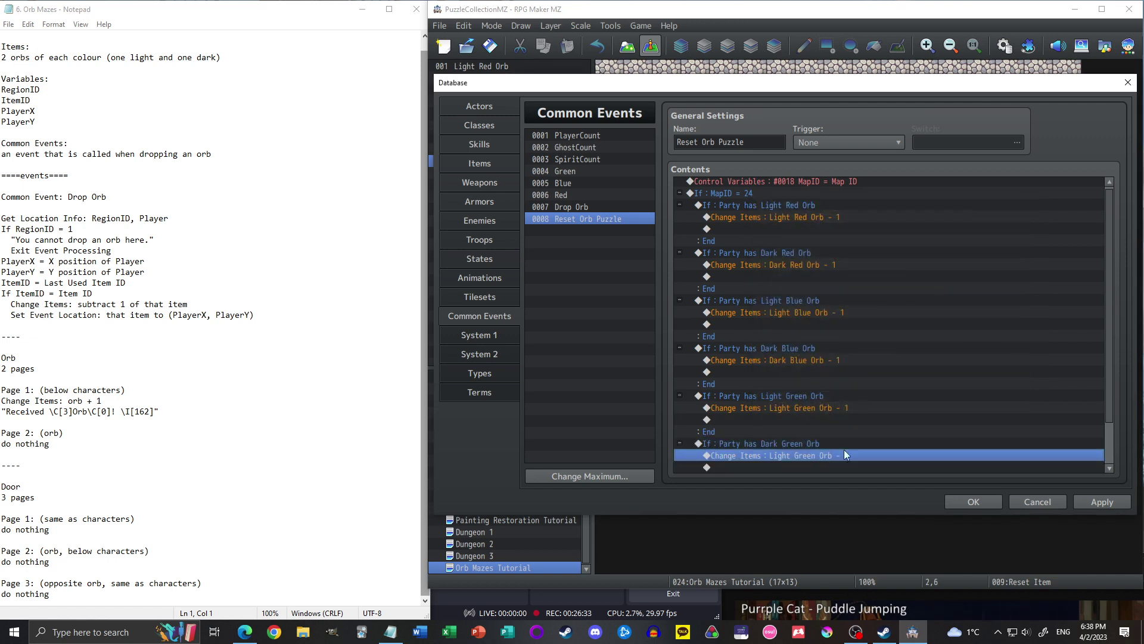
double_click(829, 455)
left_click(861, 271)
left_click(852, 424)
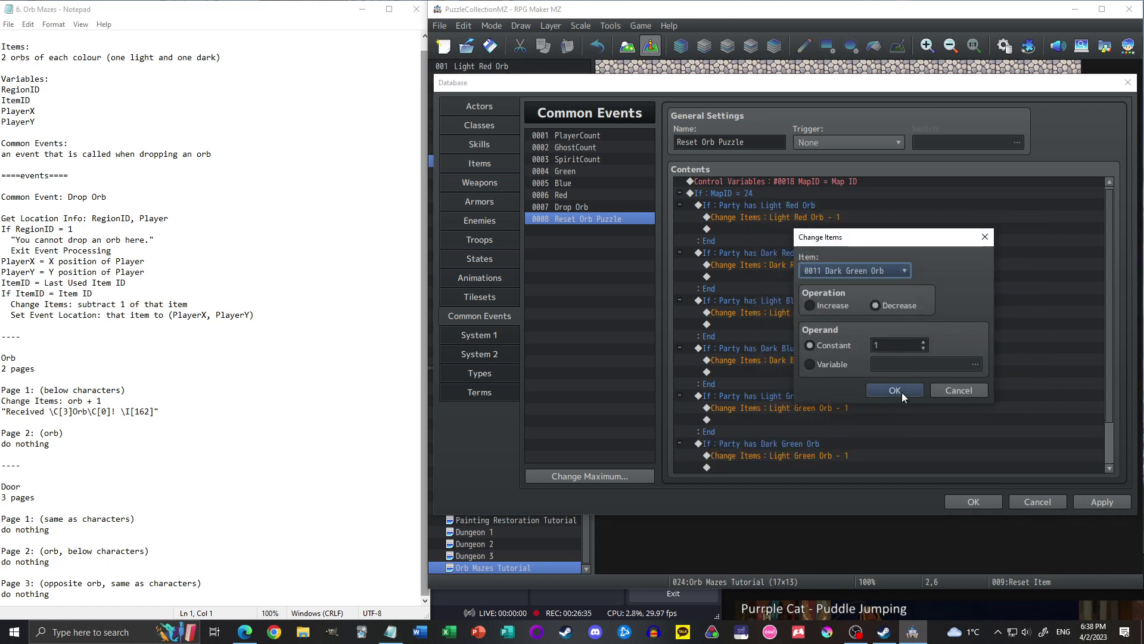
left_click(907, 390)
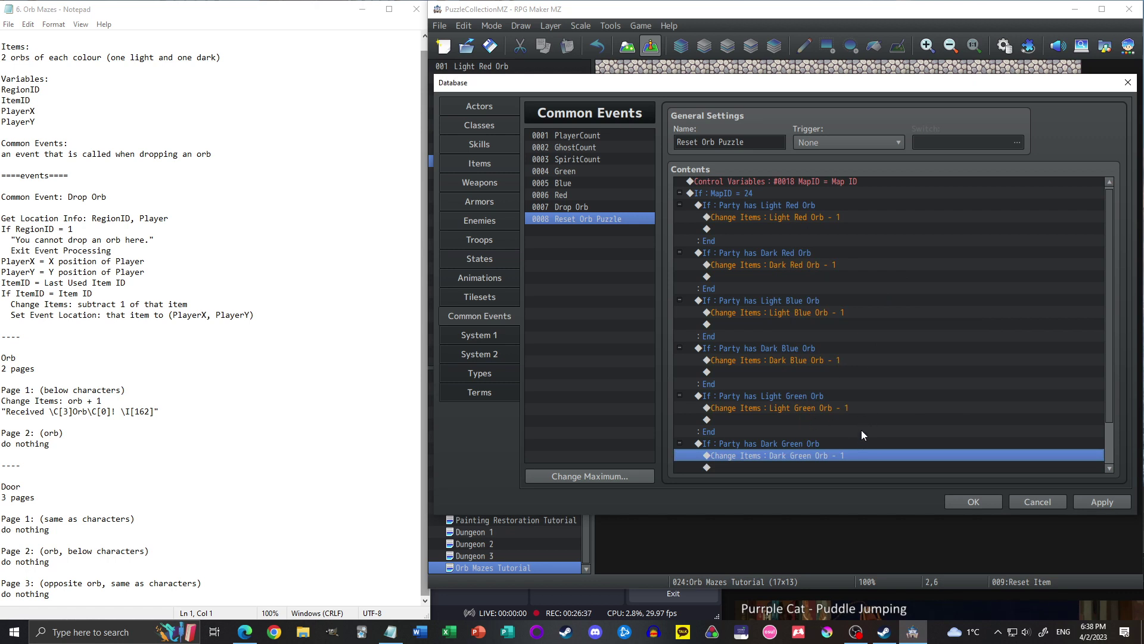
- Add a Set Event Location command after the orb branches in the MapID = 24 branch, placing Light Red Orb at (2,2)
left_click(780, 208)
scroll(870, 295, "down", 2)
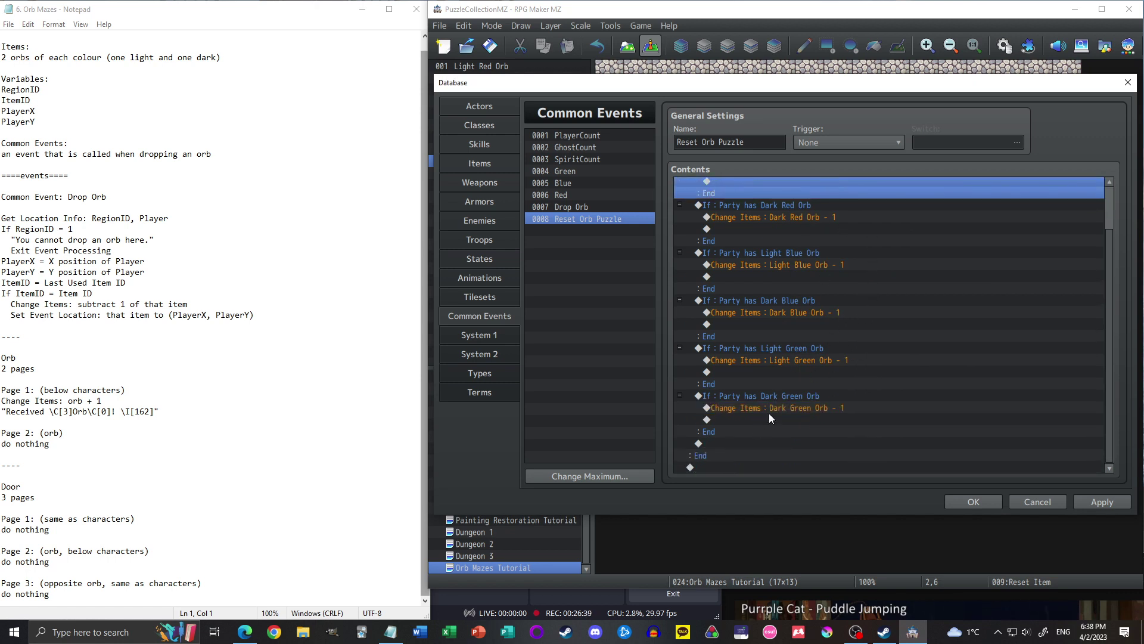
scroll(816, 381, "up", 1)
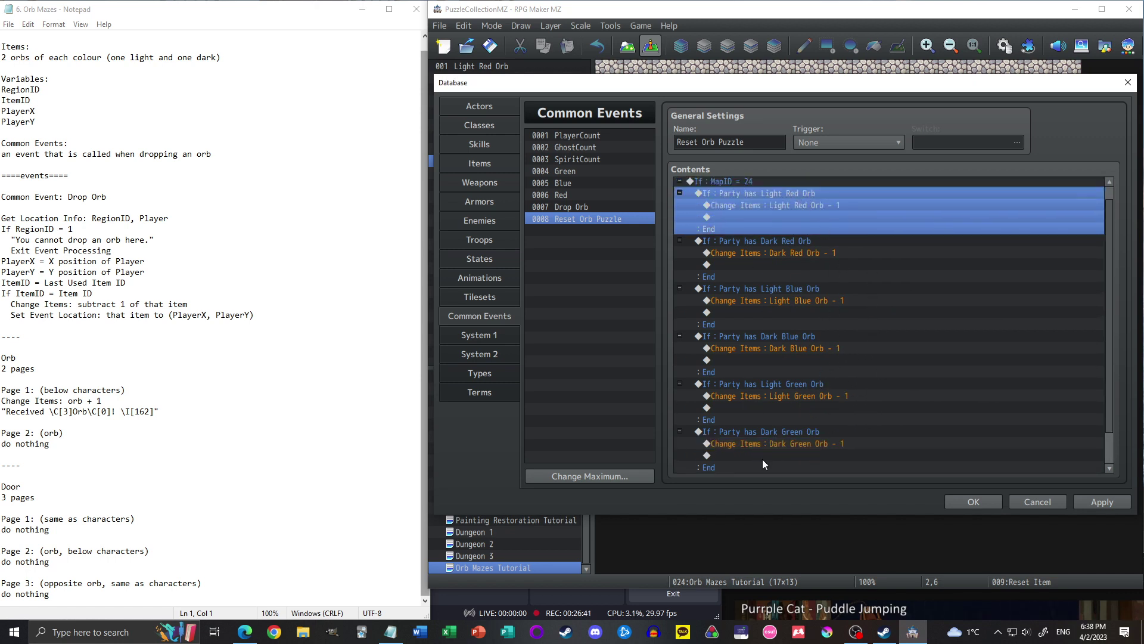
scroll(739, 457, "down", 1)
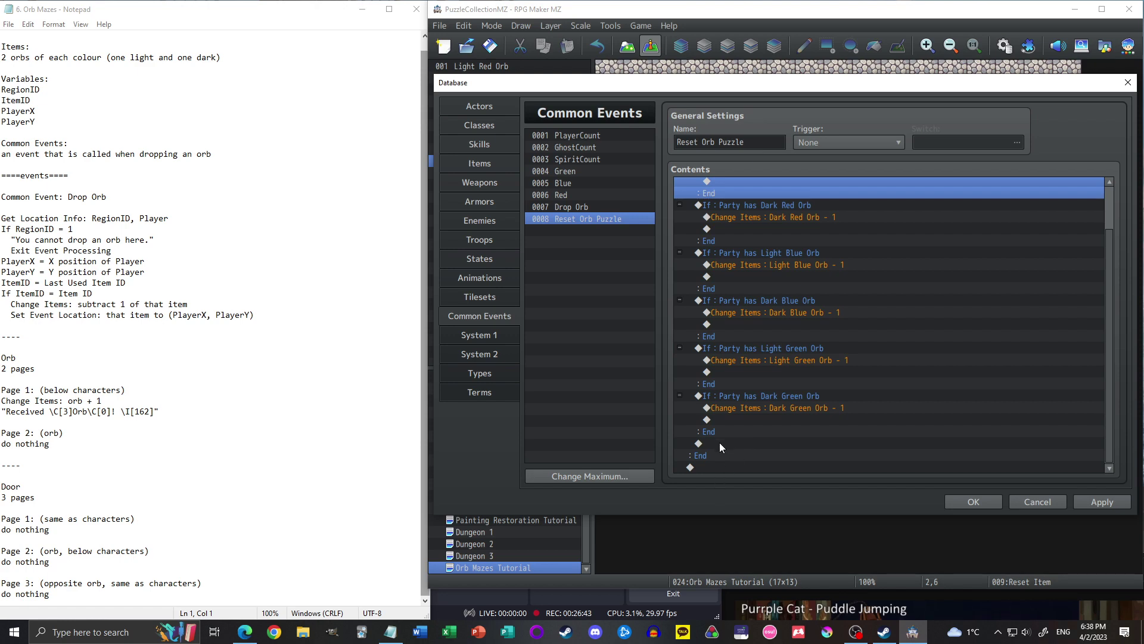
double_click(720, 443)
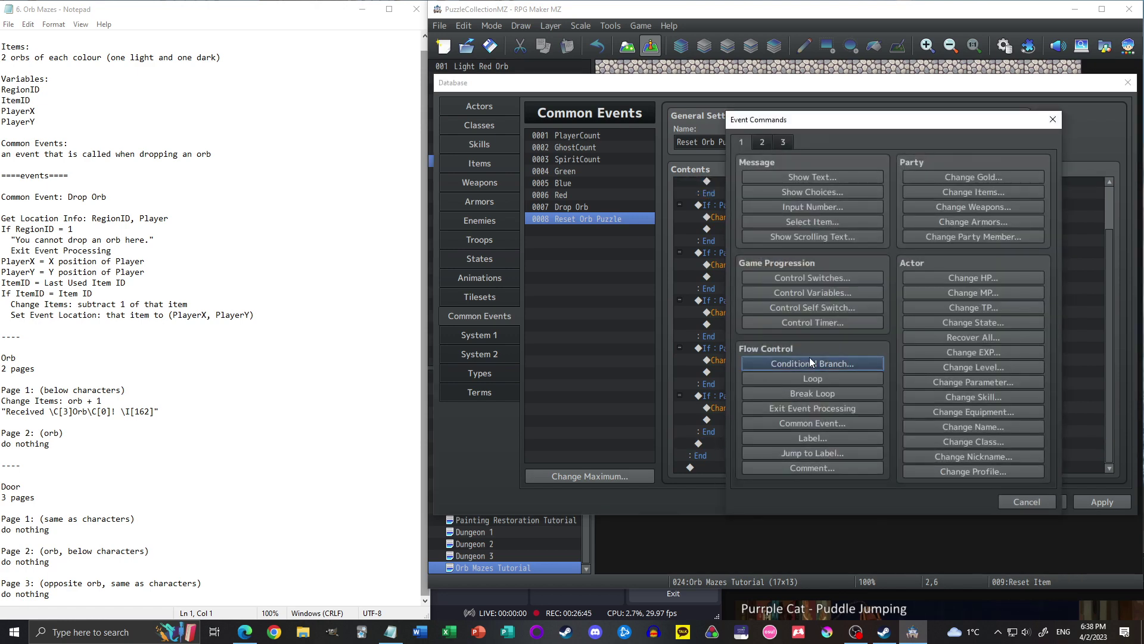
left_click(769, 147)
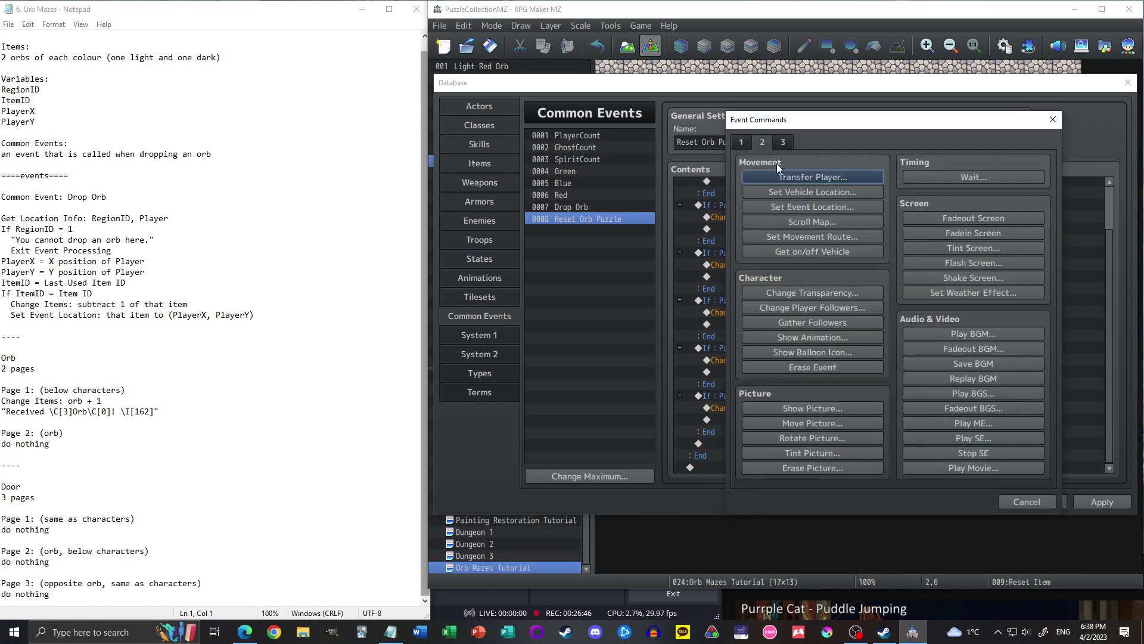
left_click(796, 207)
left_click(865, 226)
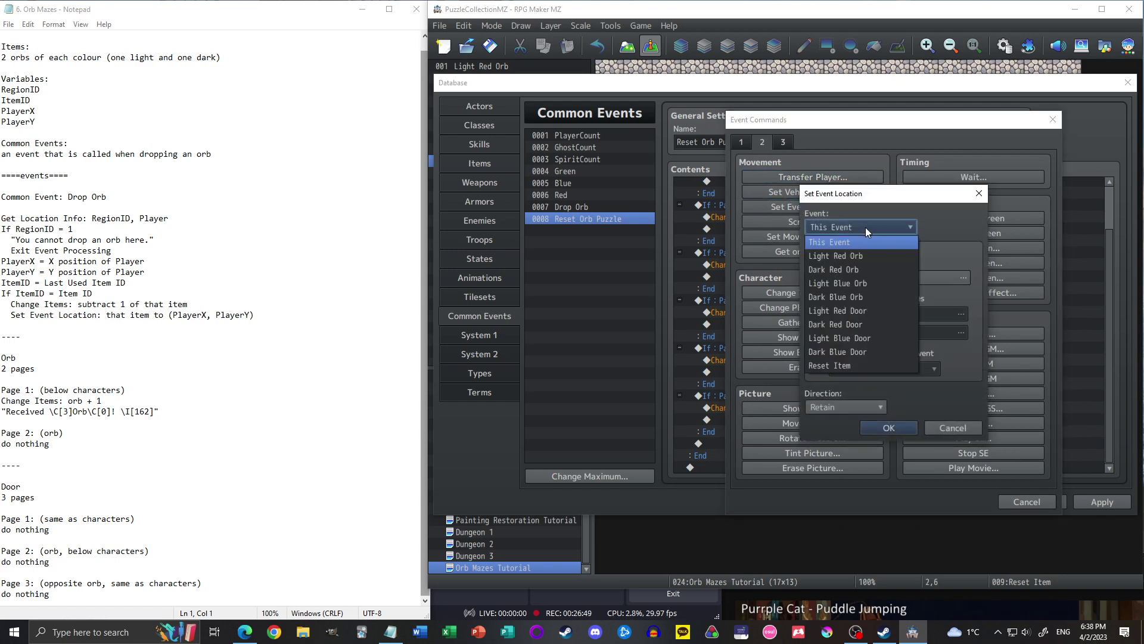
left_click(860, 256)
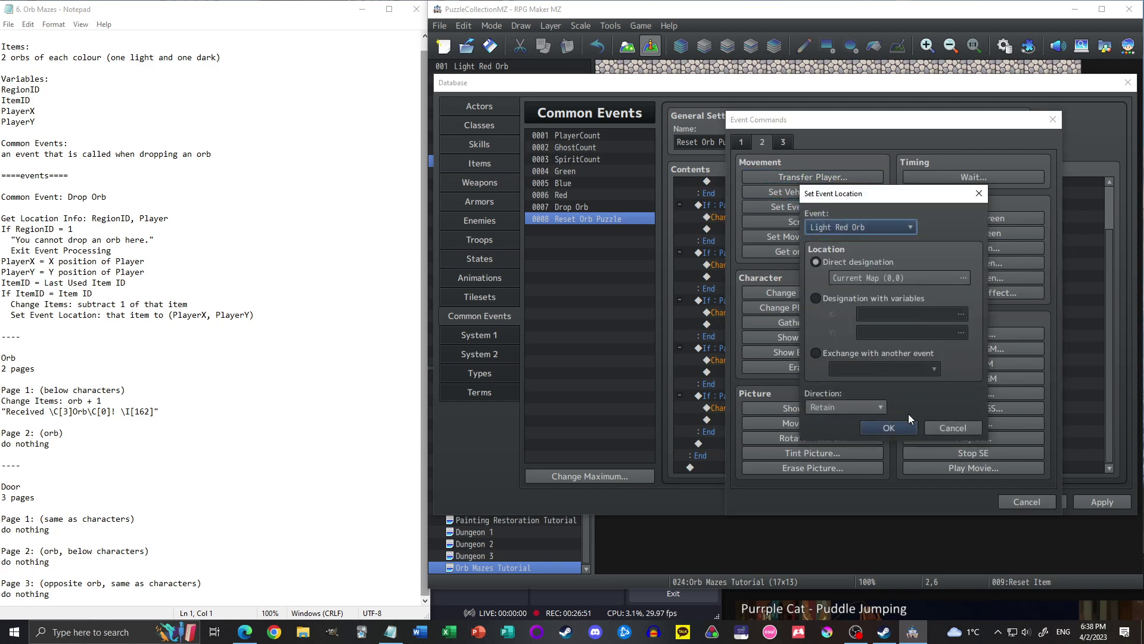
left_click(904, 278)
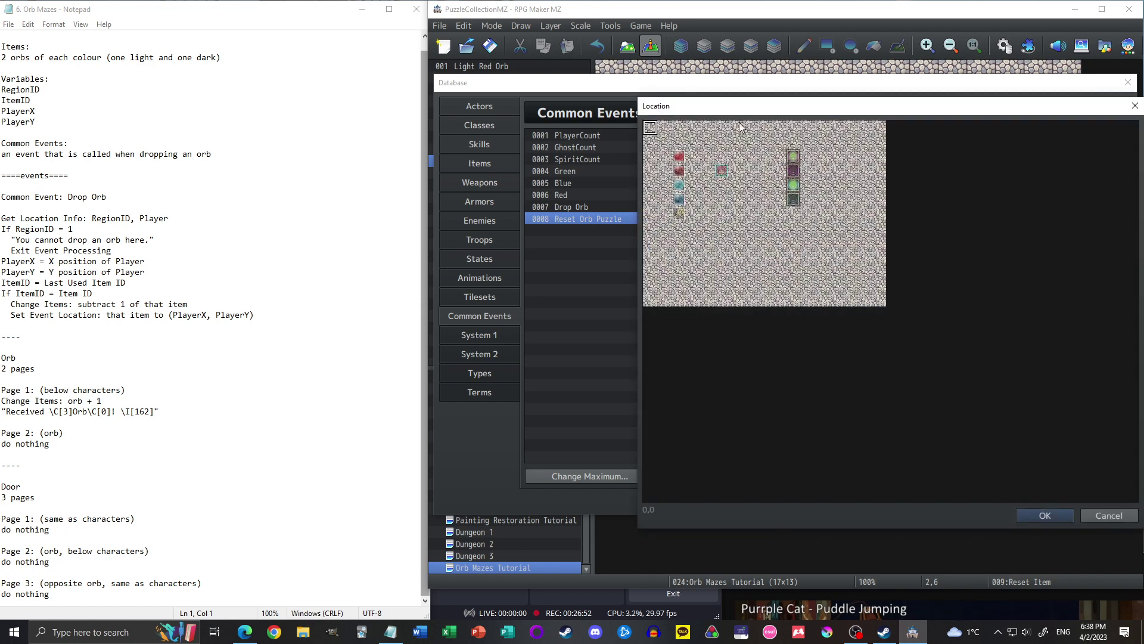
left_click(679, 156)
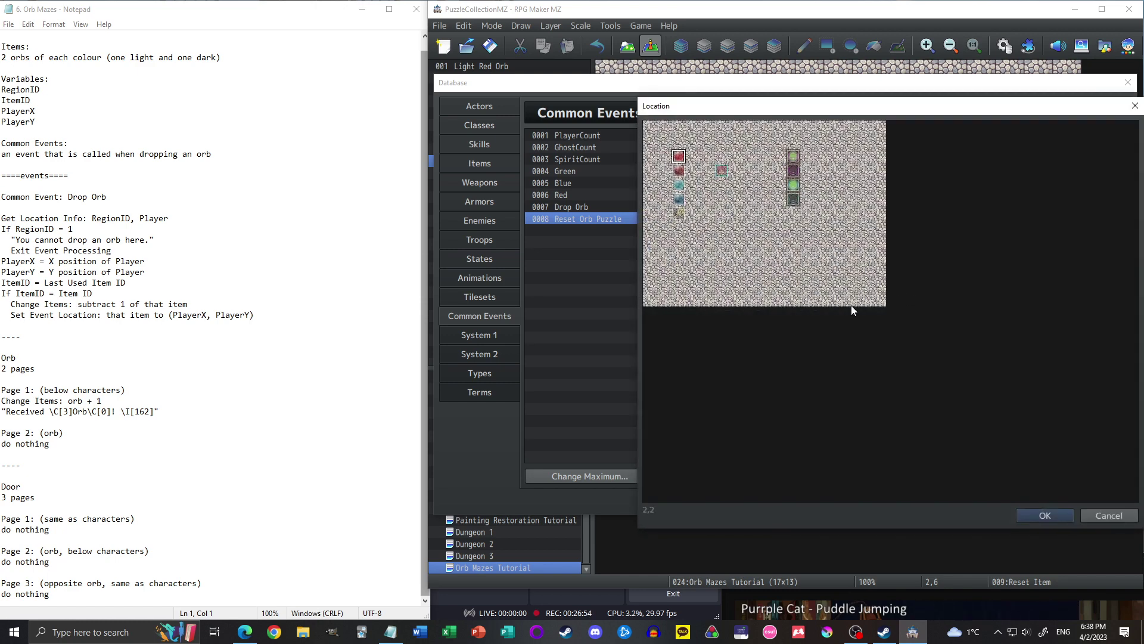
left_click(1031, 514)
left_click(906, 427)
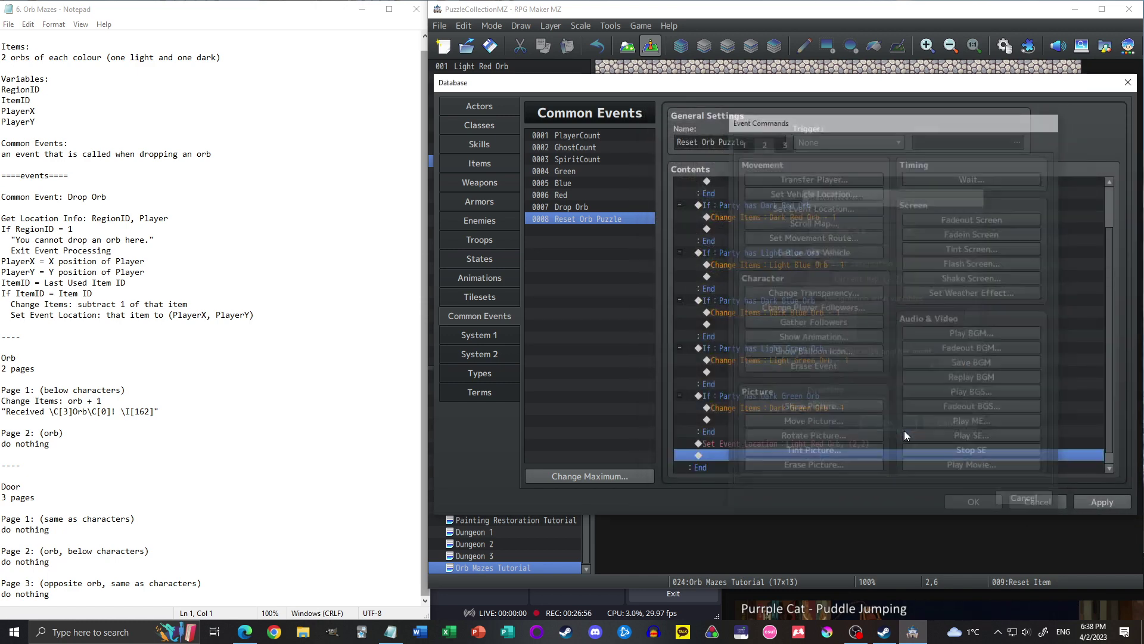
- Duplicate the Light Red Orb Set Event Location command three times
left_click(782, 444)
key("ctrl+c")
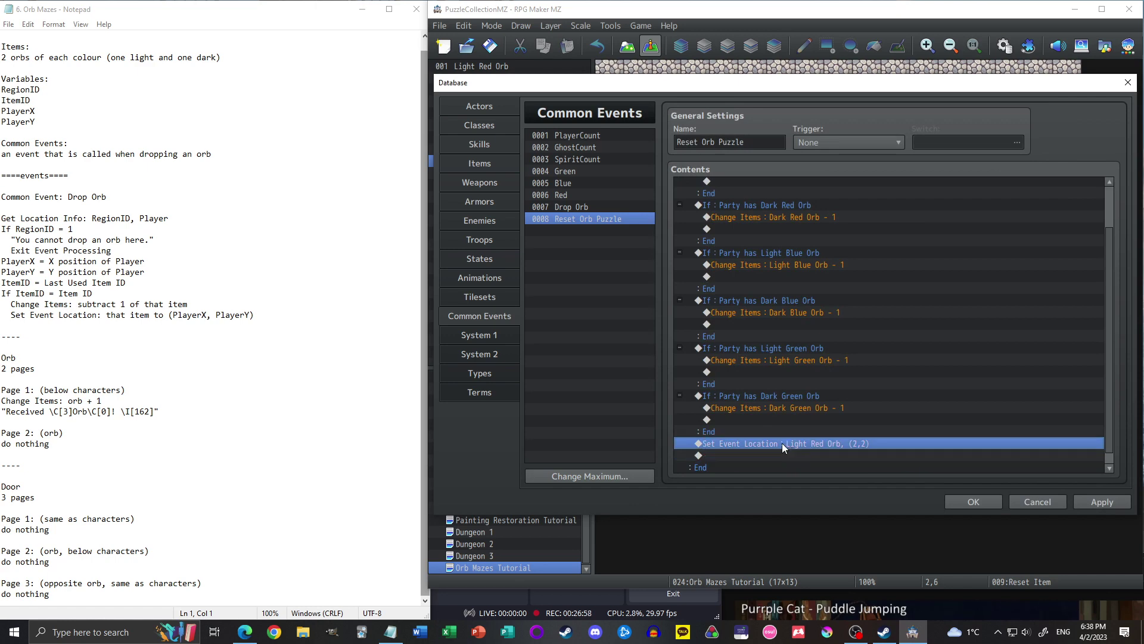
key("ctrl+v")
key("ctrl+v")
key("ctrl+v")
- Change the second Set Event Location command to place Dark Red Orb at (2,3) on the current map
double_click(799, 443)
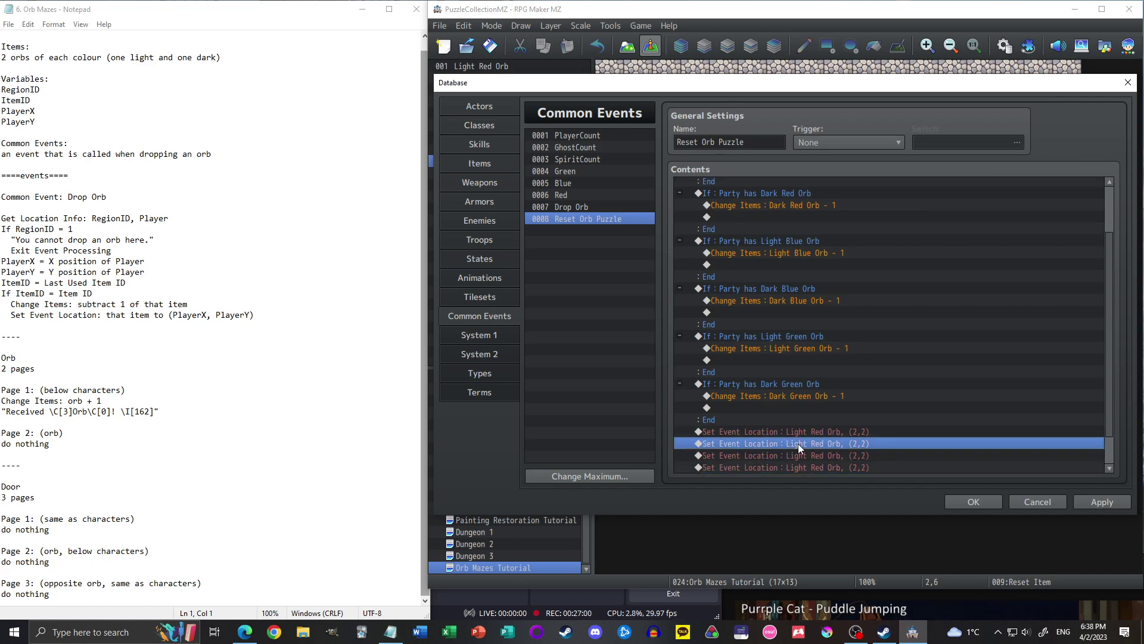
key("Escape")
key("space")
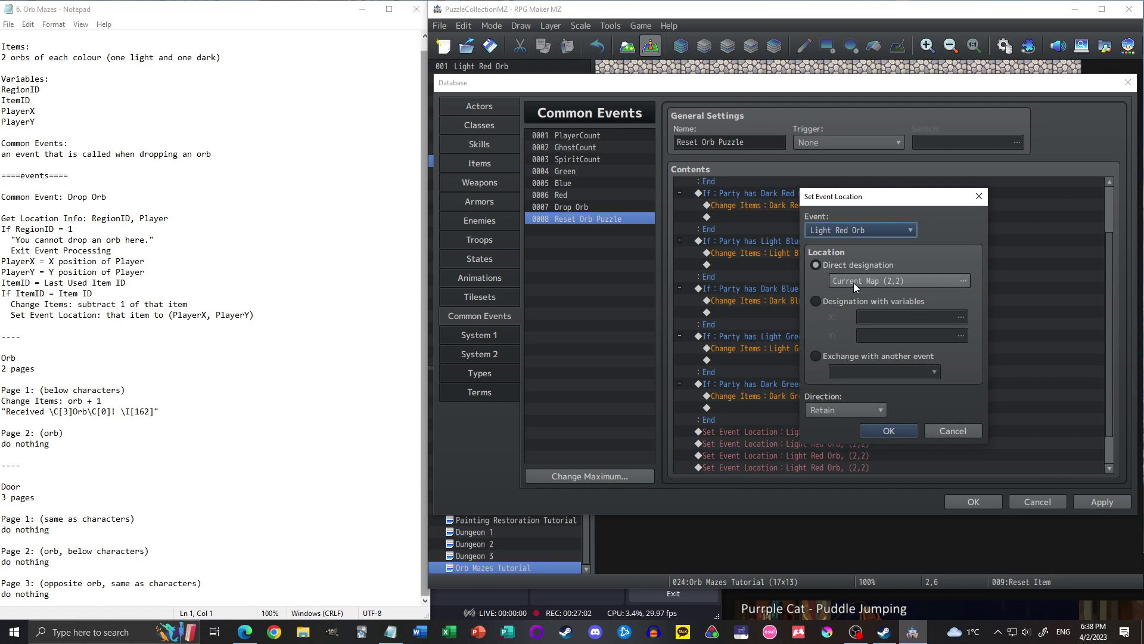
left_click(864, 233)
left_click(841, 276)
left_click(854, 281)
key("Return")
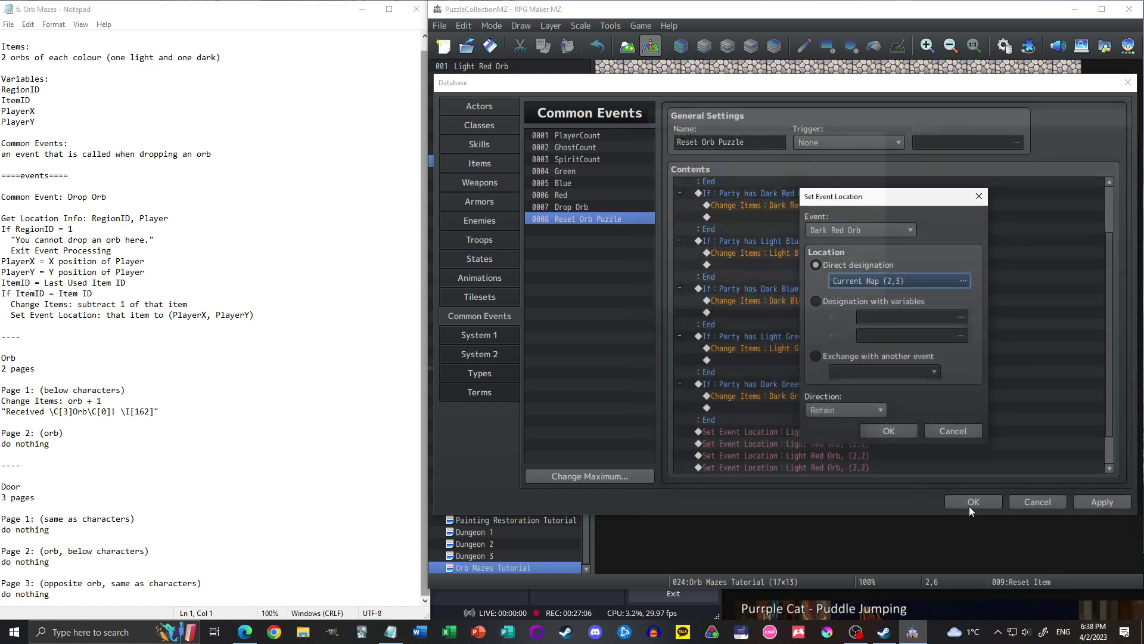
left_click(875, 434)
- Change the third Set Event Location command to place Light Blue Orb at (2,4) on the current map
double_click(826, 457)
left_click(847, 231)
left_click(846, 287)
left_click(871, 278)
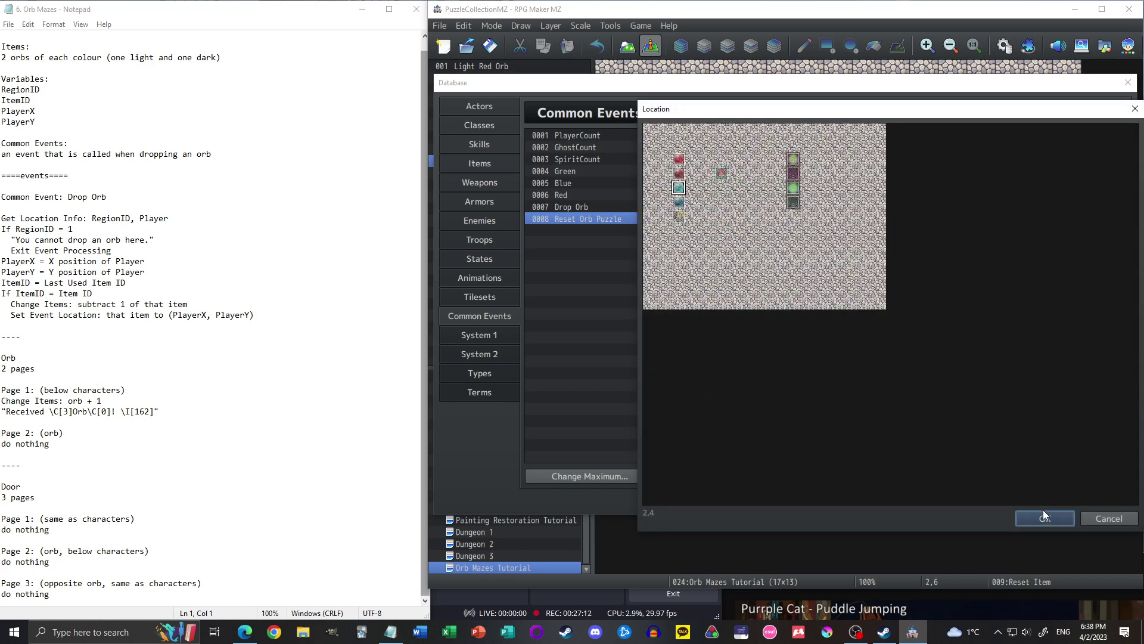
left_click(1033, 516)
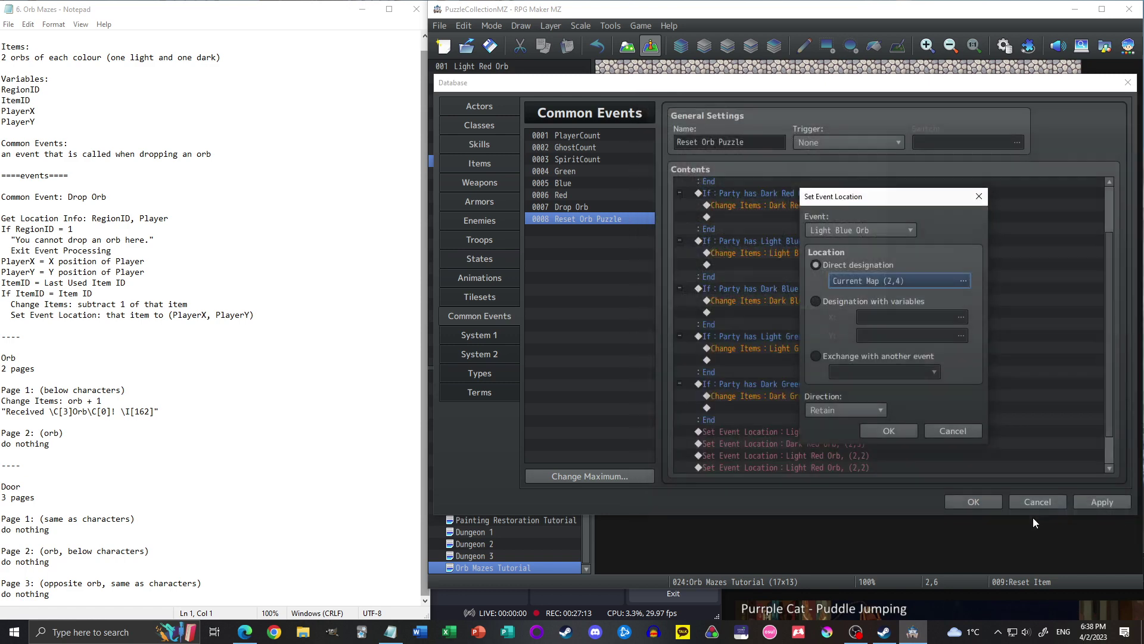
left_click(890, 431)
- Change the fourth Set Event Location command to place Dark Blue Orb at (2,5) on the current map
double_click(889, 466)
left_click(861, 230)
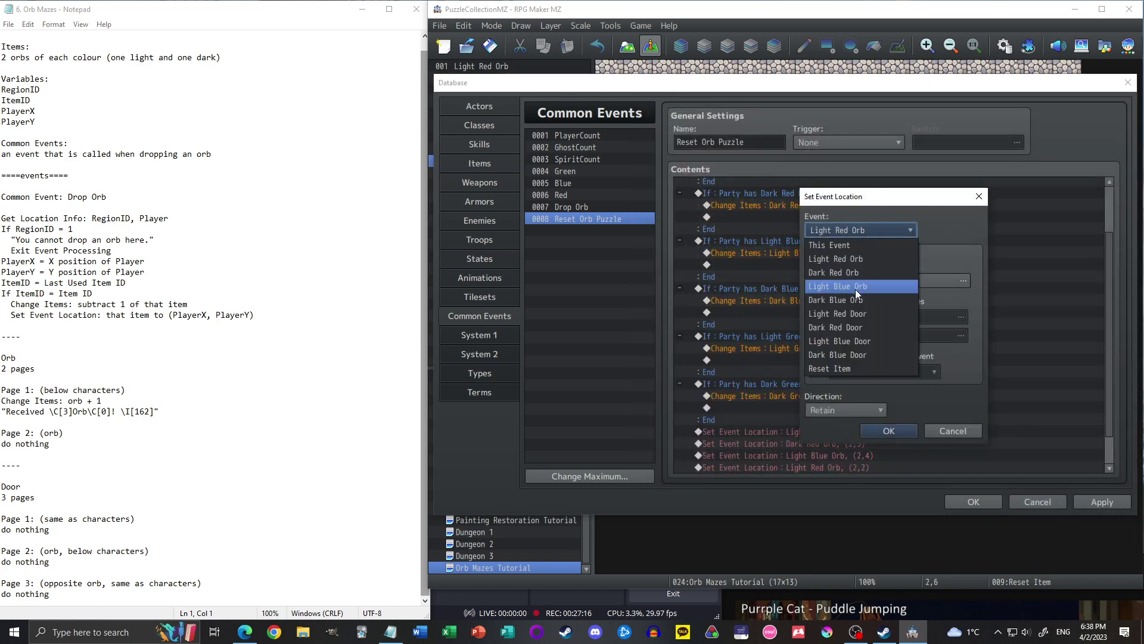
left_click(839, 300)
left_click(881, 288)
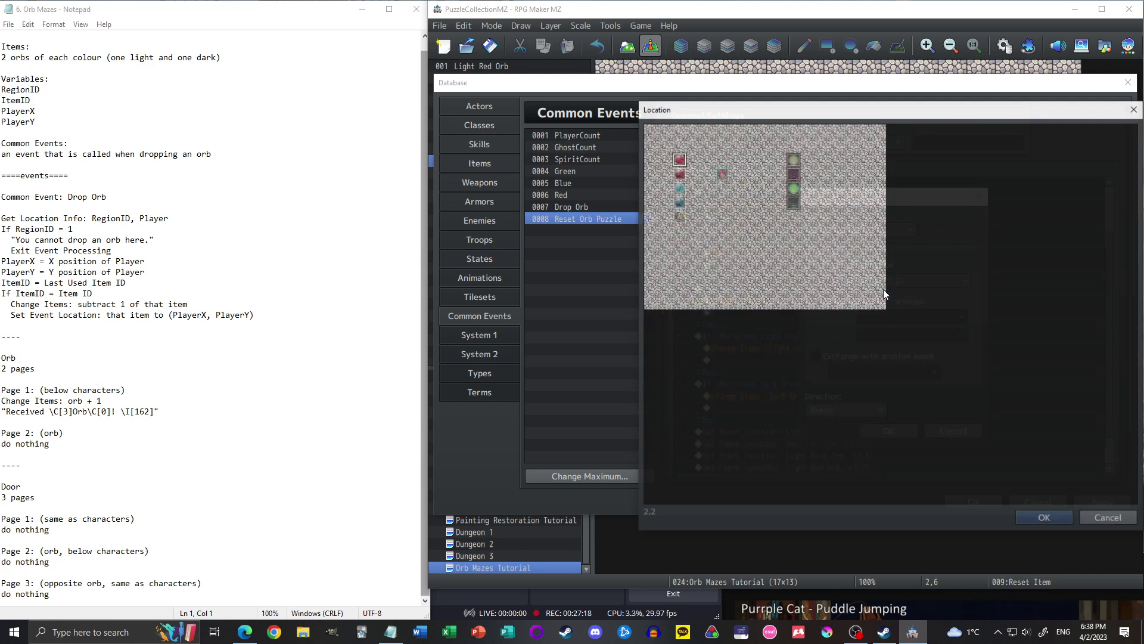
left_click(680, 202)
left_click(1034, 514)
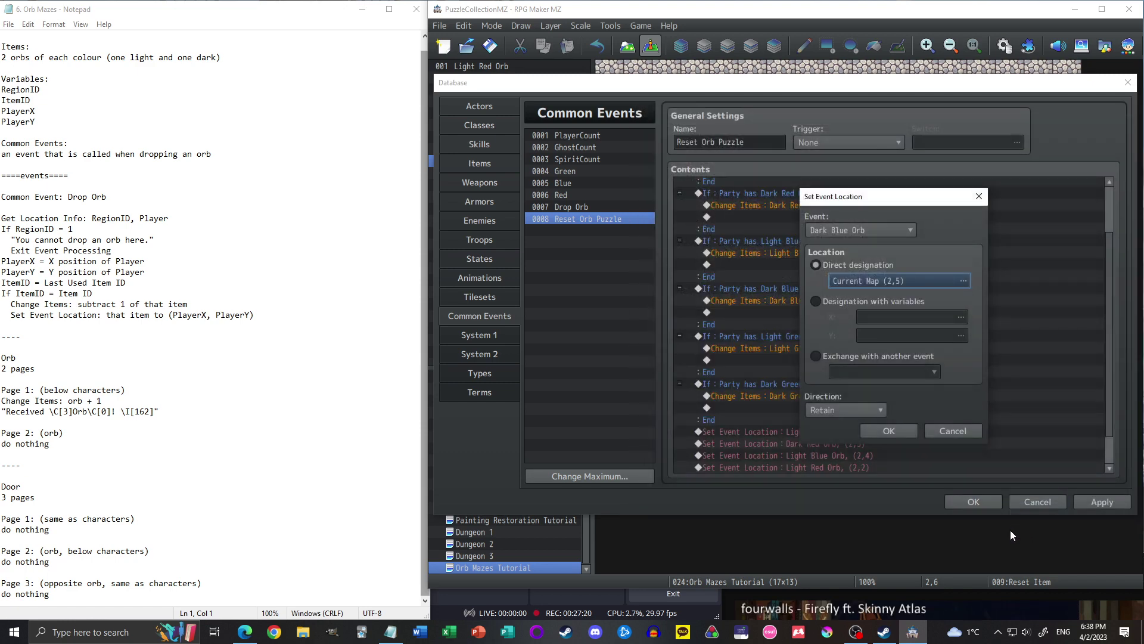
left_click(956, 503)
- Add a Transfer Player command after the orb location resets, sending the player to Orb Mazes Tutorial (5,3)
scroll(1019, 432, "down", 1)
double_click(791, 443)
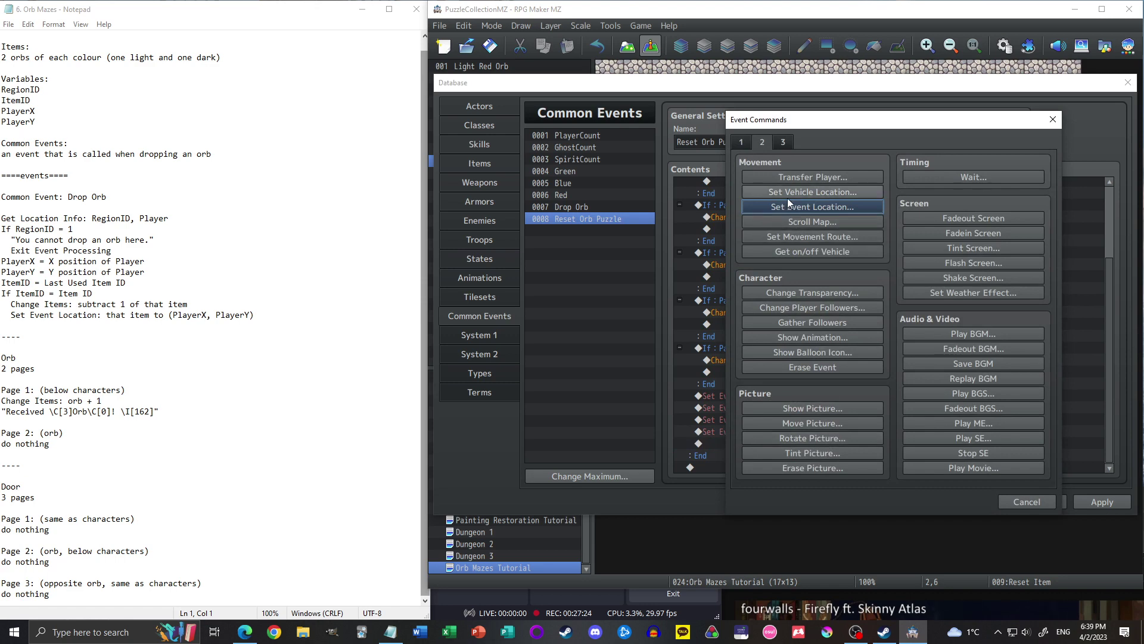
left_click(791, 176)
left_click(854, 273)
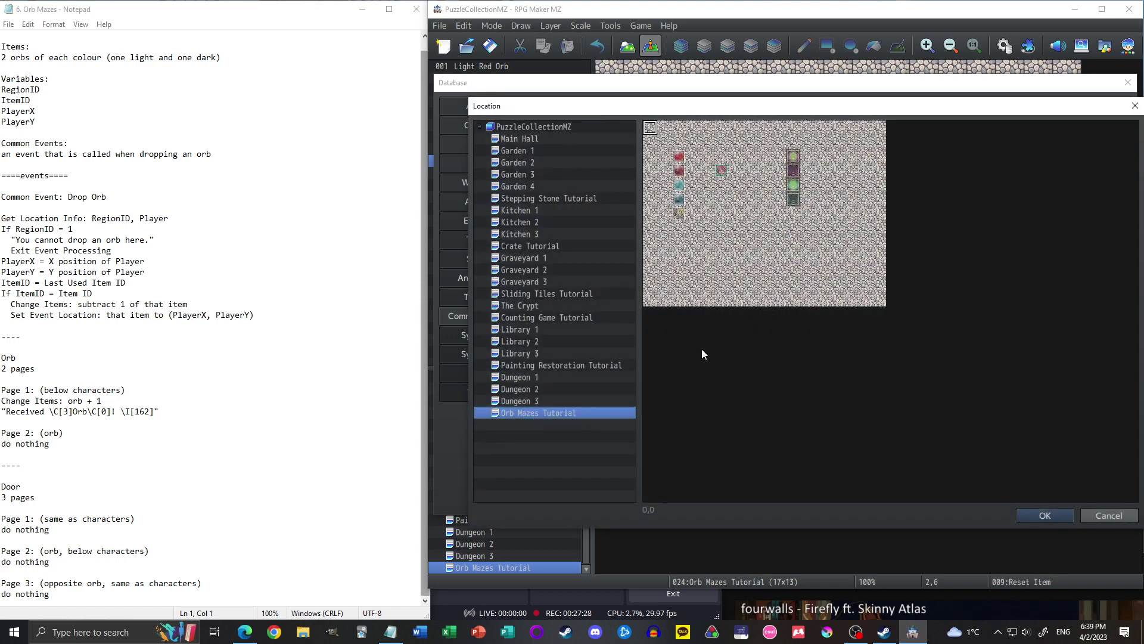
left_click(727, 173)
left_click(1044, 516)
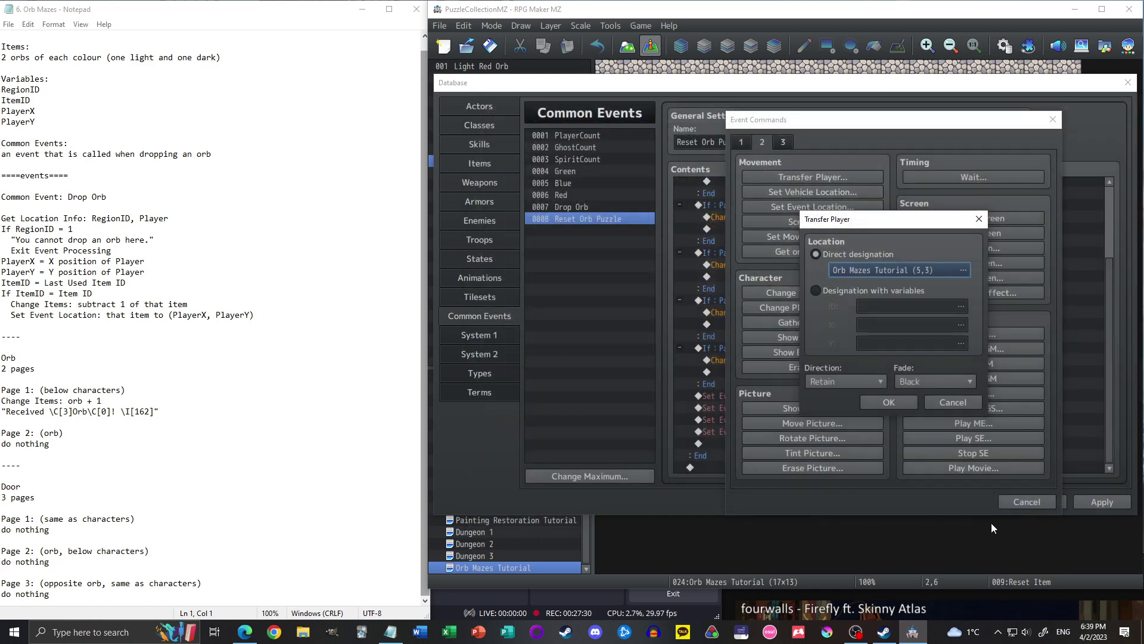
left_click(897, 401)
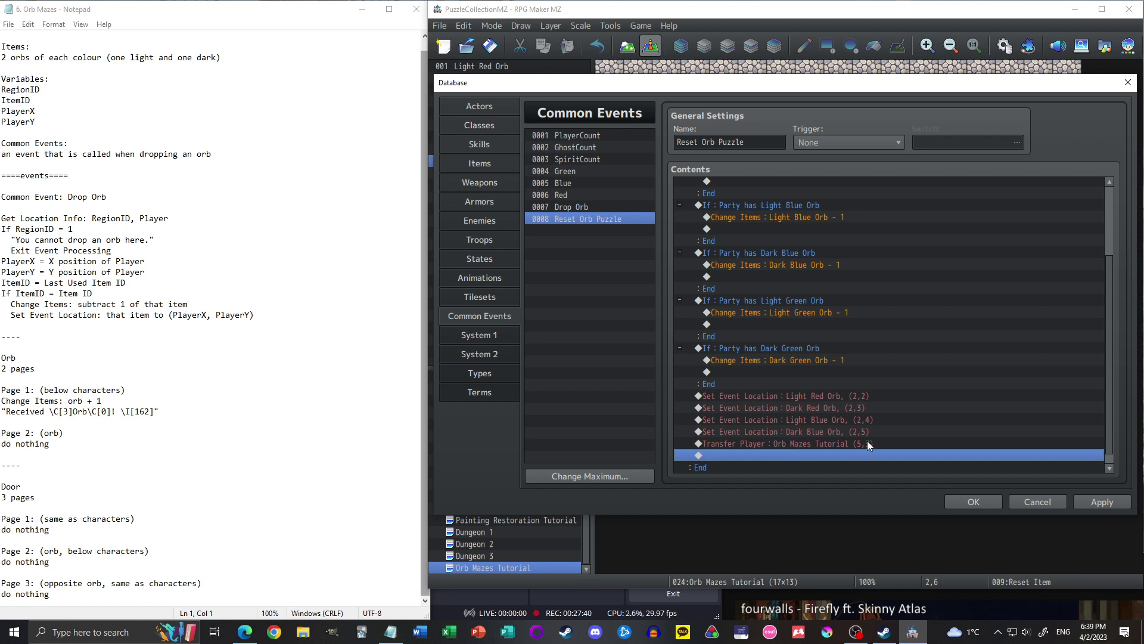
- Copy the whole MapID = 24 conditional branch and paste it after the original branch's end
scroll(873, 443, "up", 3)
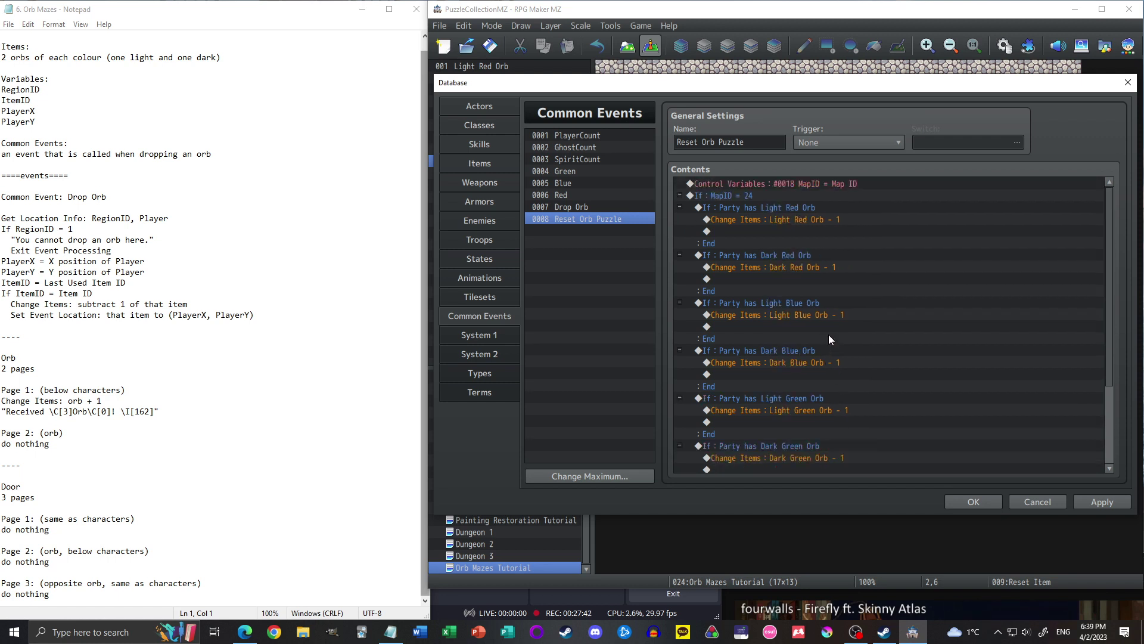
left_click(759, 192)
scroll(1011, 346, "down", 3)
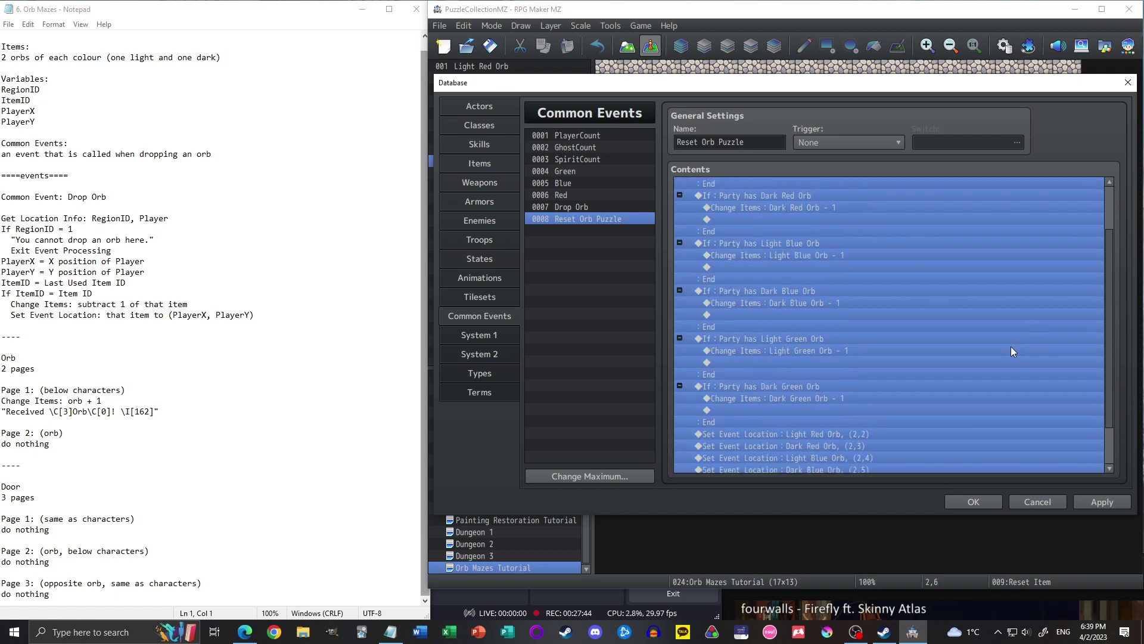
scroll(830, 412, "up", 3)
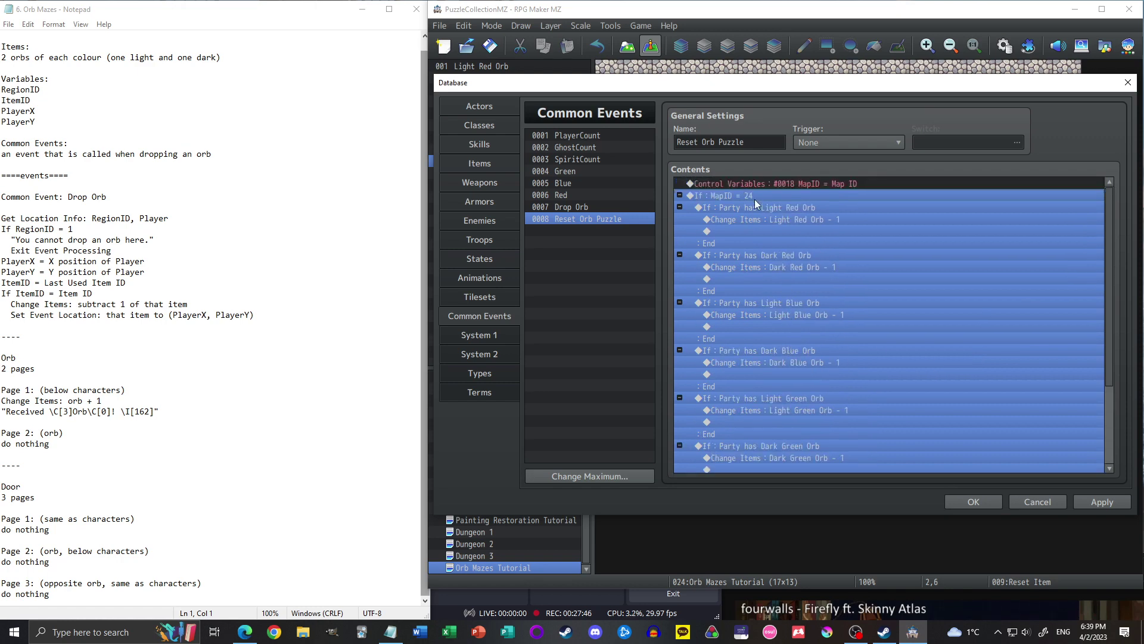
scroll(789, 211, "down", 3)
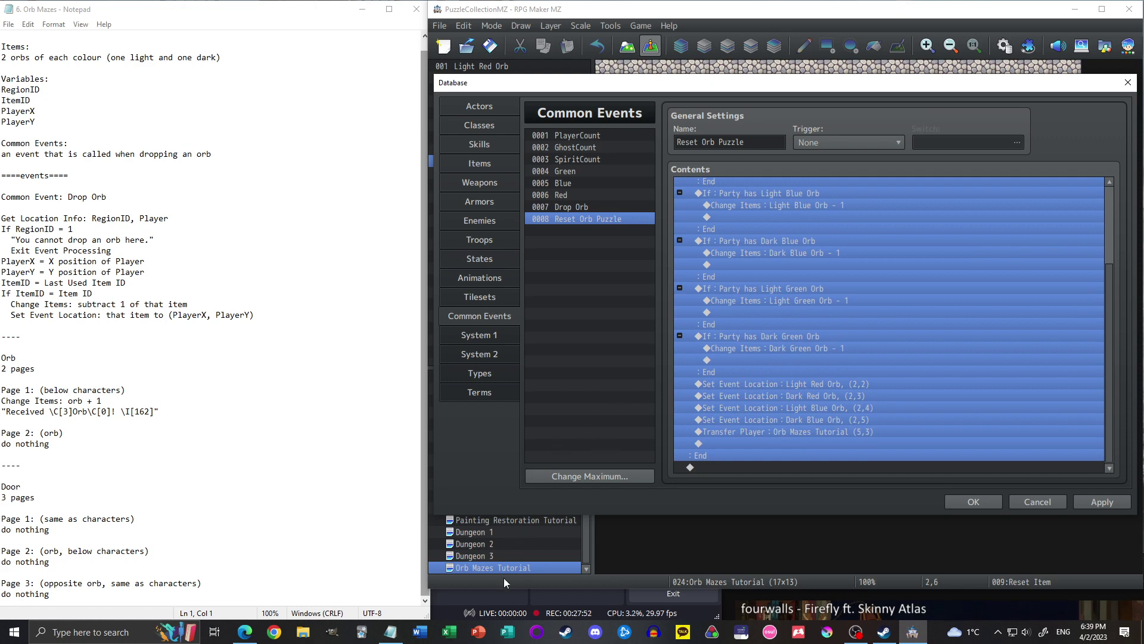
scroll(824, 341, "up", 3)
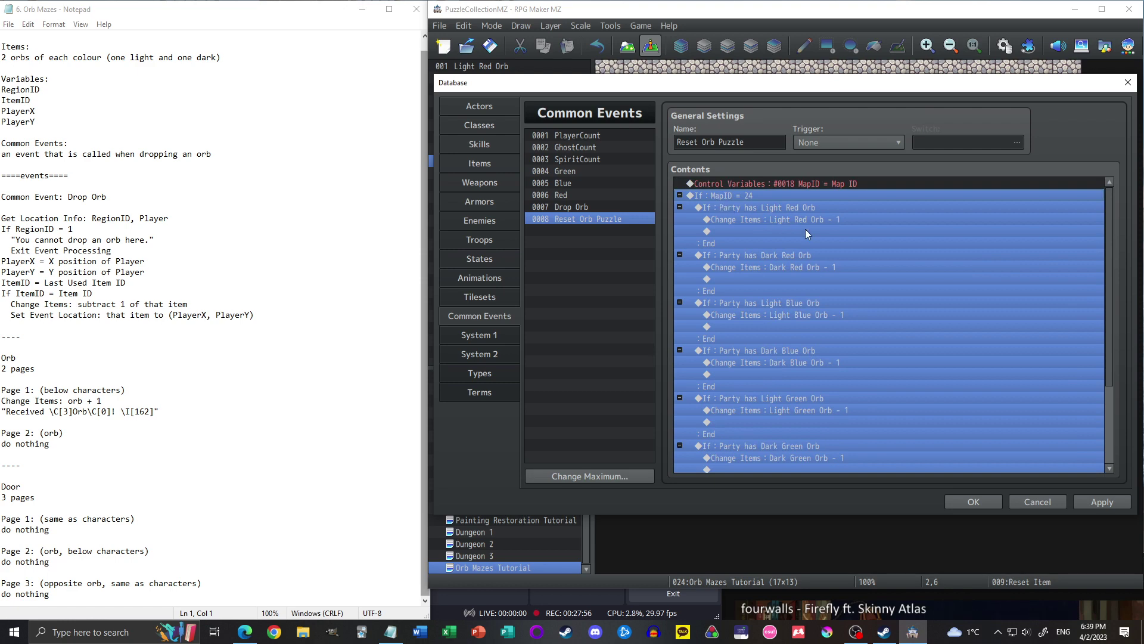
scroll(805, 268, "down", 3)
left_click(724, 467)
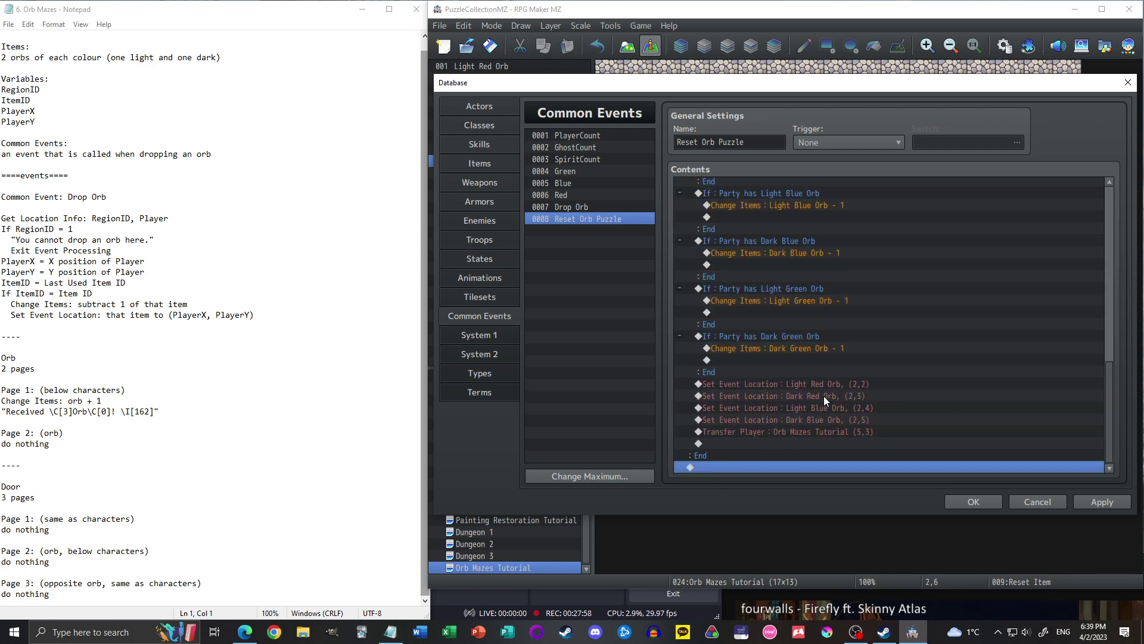
key("ctrl+v")
- Collapse the original MapID = 24 branch and set the copied branch's condition to MapID = 25
scroll(803, 345, "up", 3)
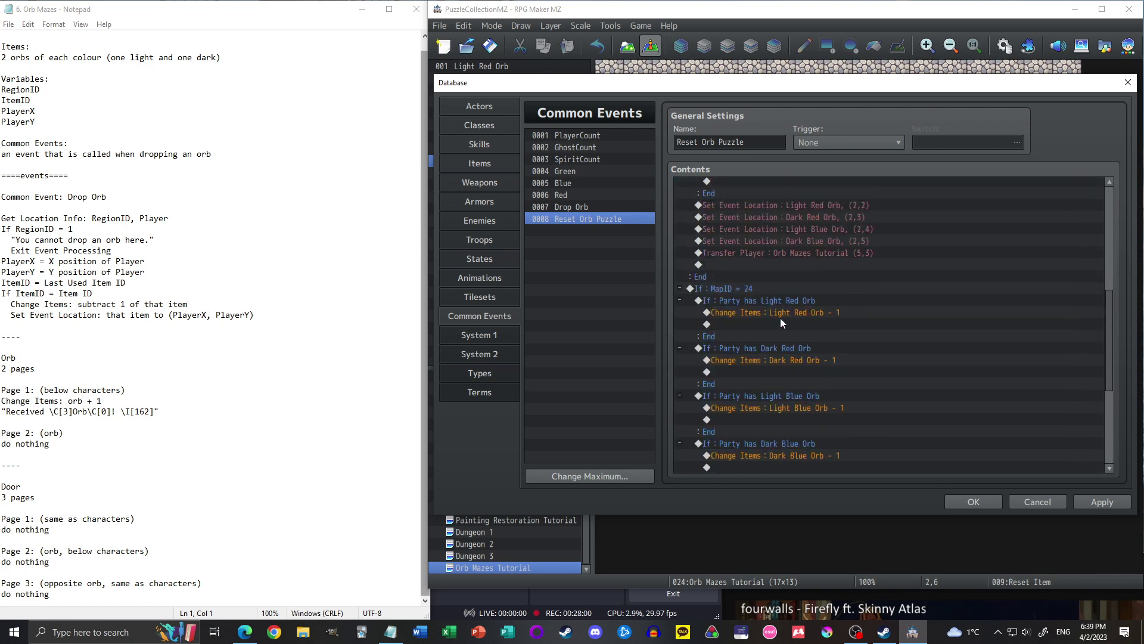
scroll(712, 278, "up", 8)
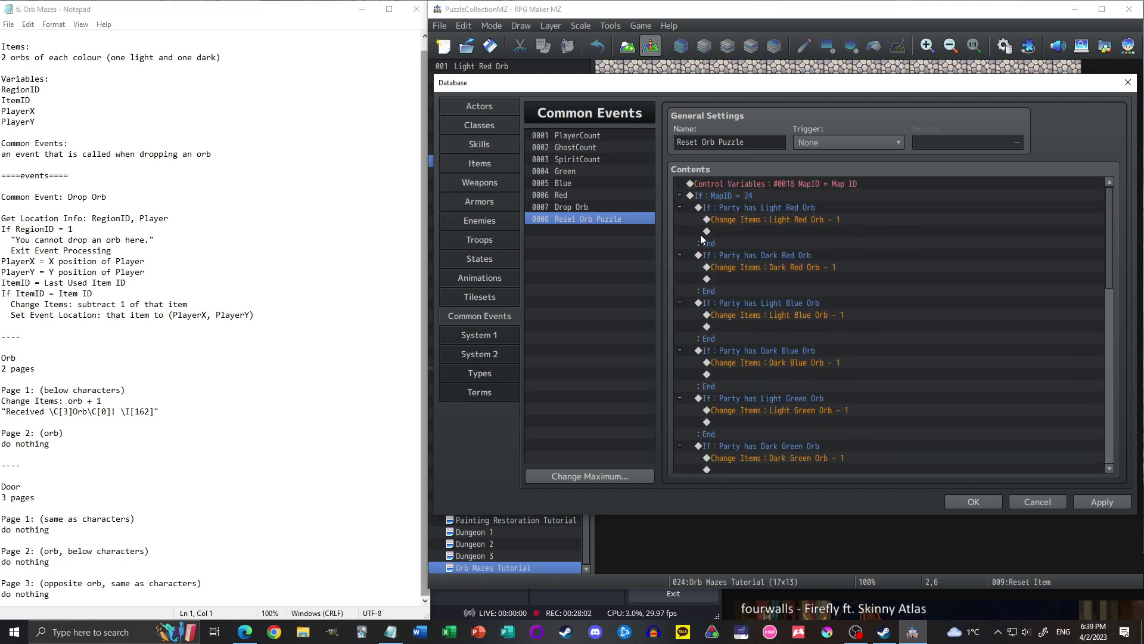
left_click(679, 196)
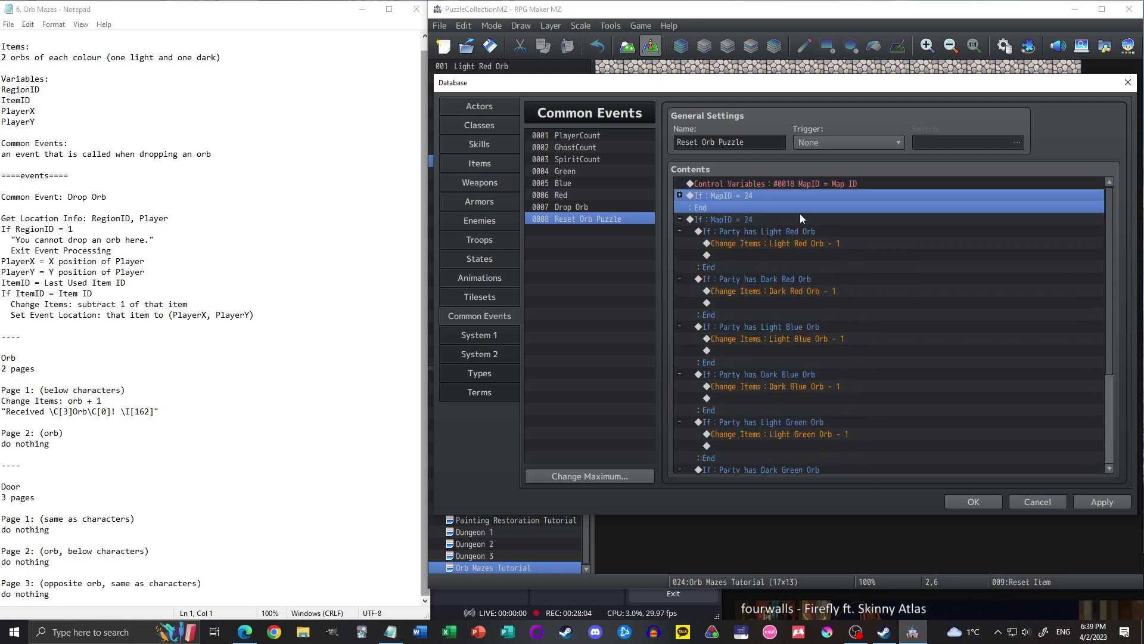
double_click(755, 219)
double_click(921, 286)
type("25")
key("Return")
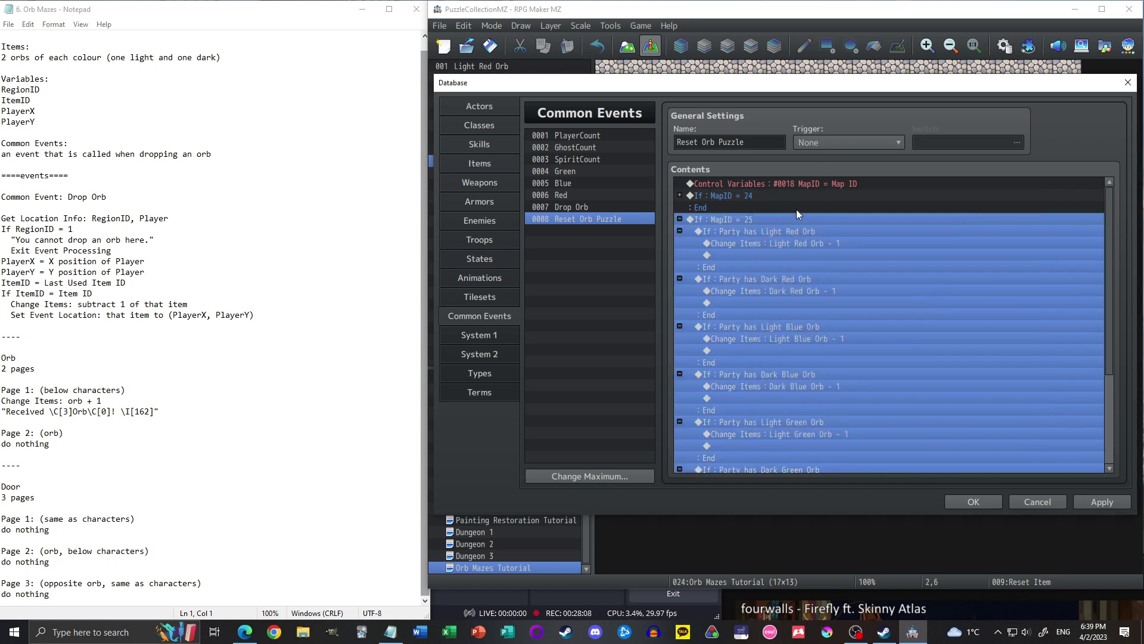
left_click(831, 231)
scroll(868, 252, "down", 1)
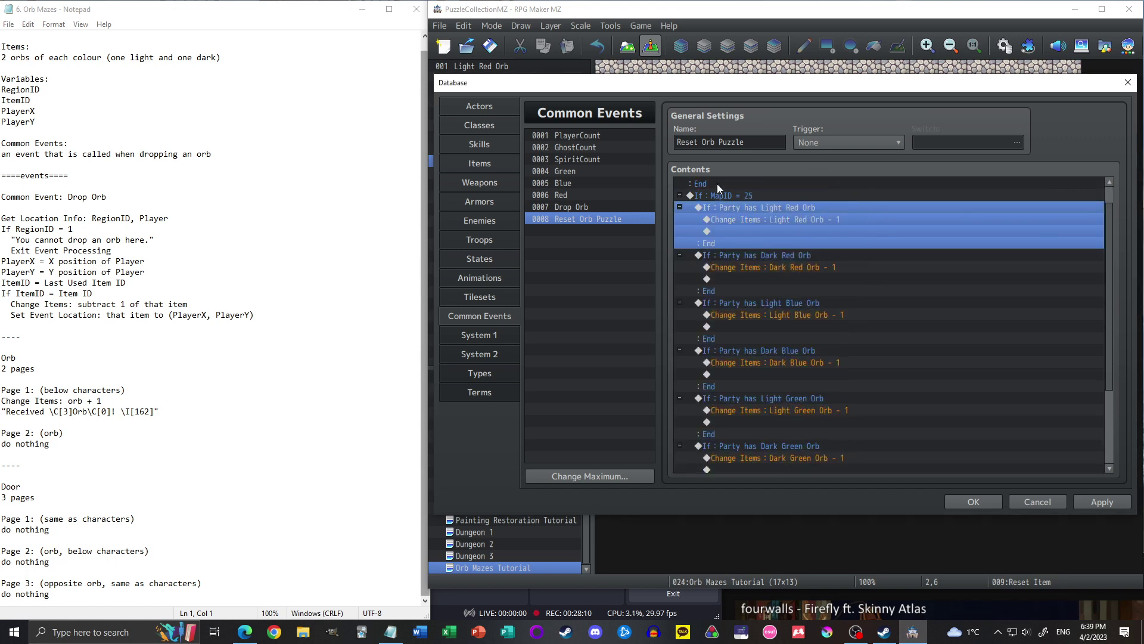
scroll(805, 280, "down", 3)
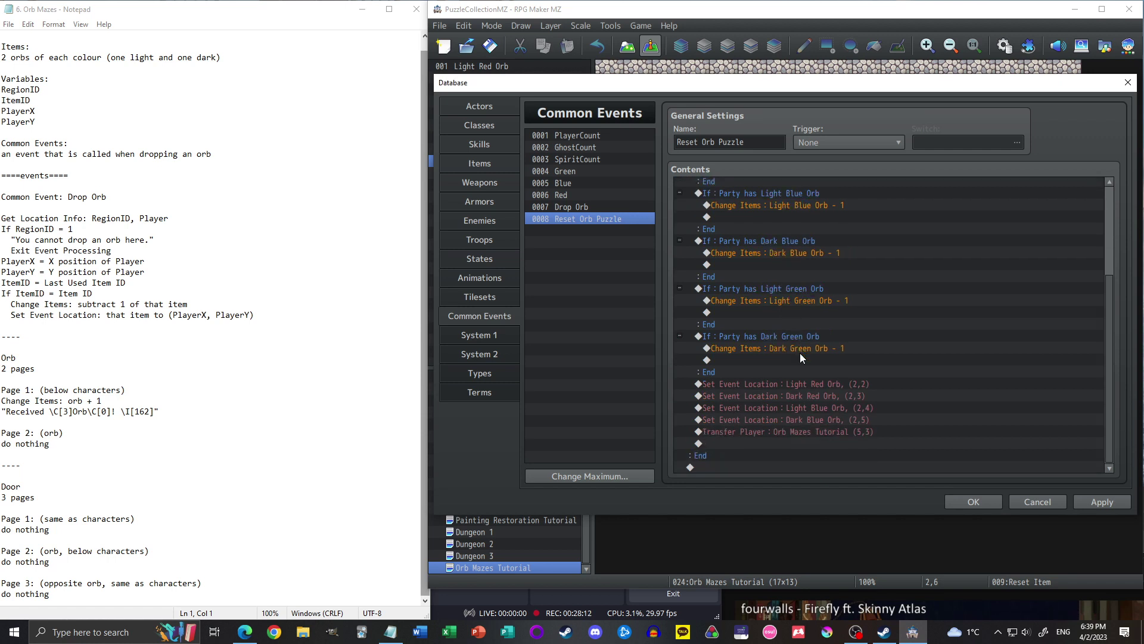
- Move the six orb-removal conditional branches out of the MapID = 25 branch to directly above the MapID = 24 branch
left_click(773, 372)
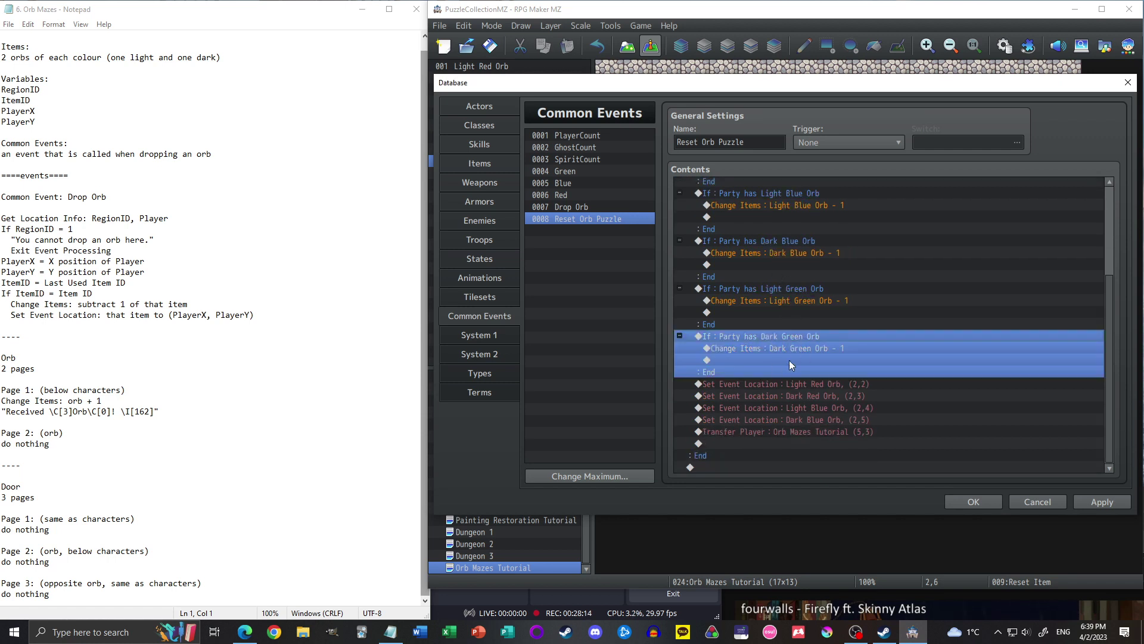
scroll(789, 358, "up", 4)
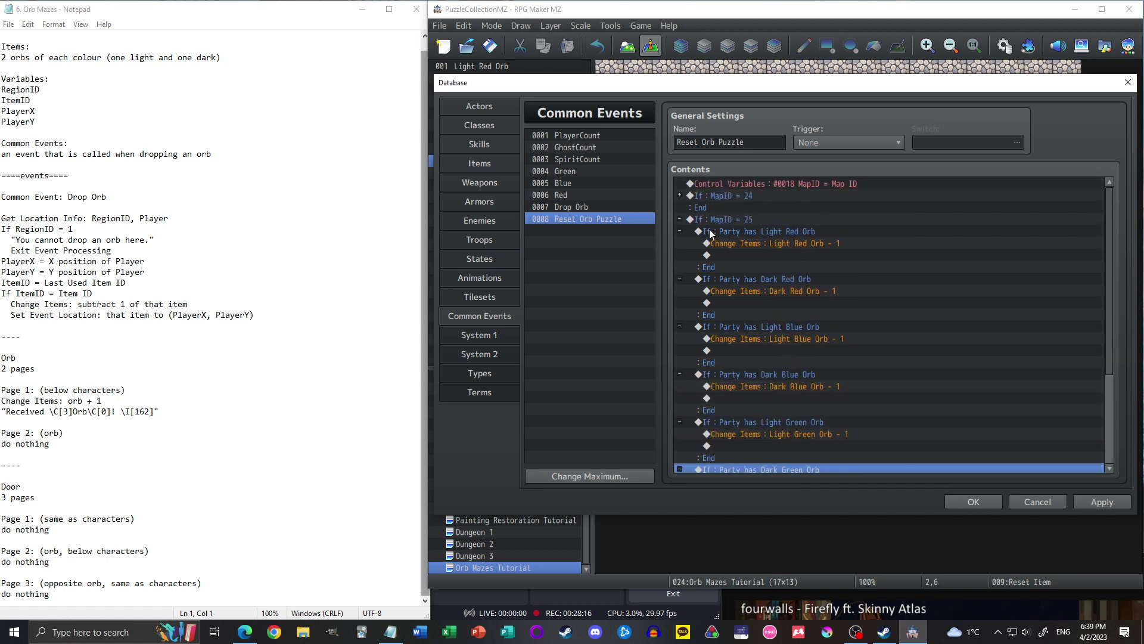
left_click(711, 233, "shift")
scroll(740, 298, "down", 3)
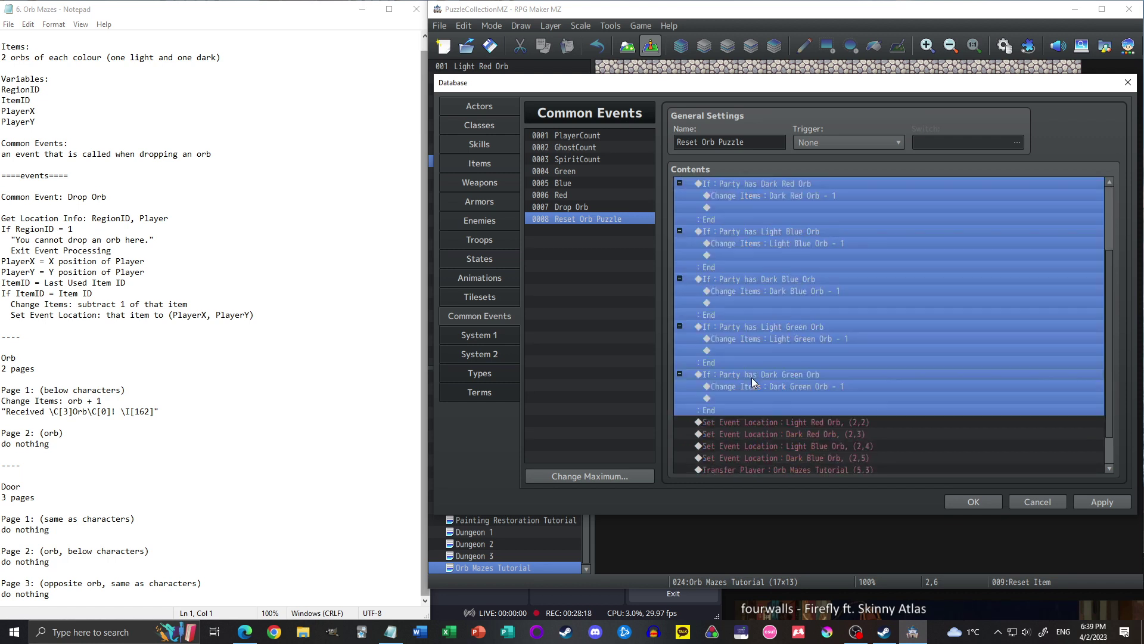
key("Delete")
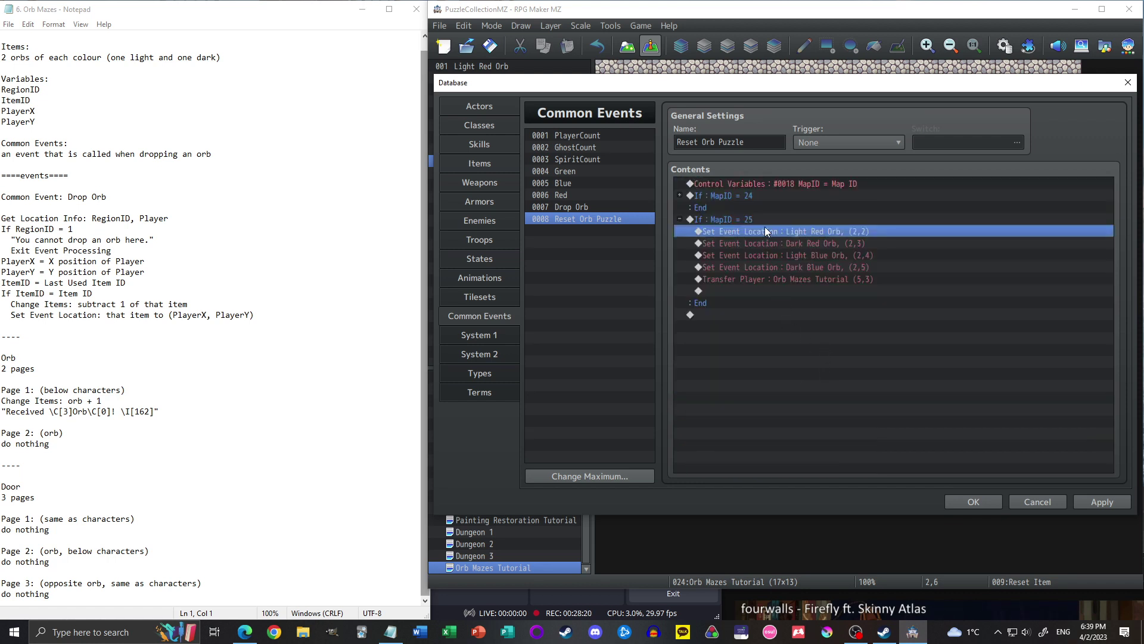
left_click(739, 200)
key("ctrl+v")
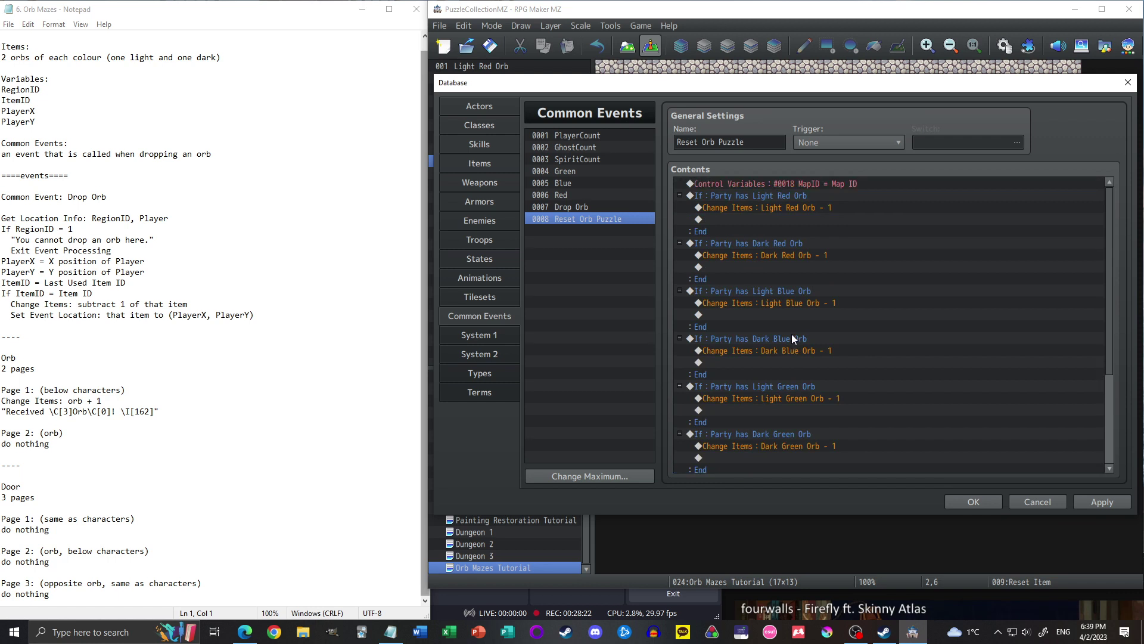
- Expand the MapID = 24 branch and delete the six duplicate orb-removal conditional branches inside it
scroll(771, 339, "down", 3)
left_click(680, 398)
scroll(781, 352, "up", 5)
left_click(752, 257)
scroll(770, 357, "down", 1)
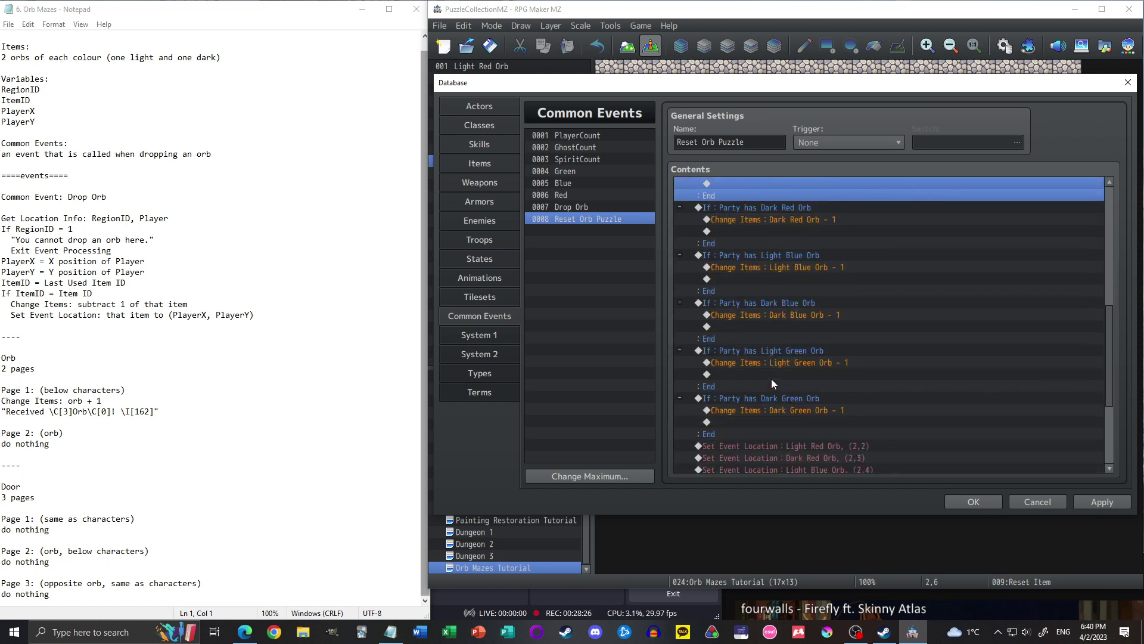
left_click(767, 395, "shift")
key("Delete")
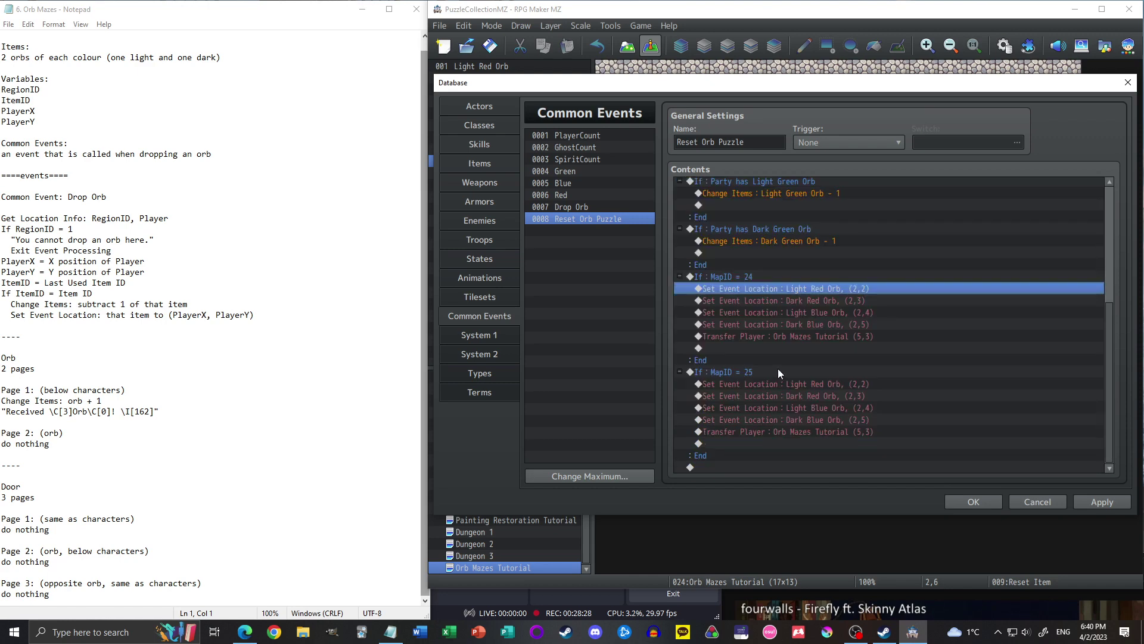
- Examine the Reset Orb Puzzle event's shared orb checks and the commands in its MapID = 24 and MapID = 25 branches
scroll(838, 302, "up", 6)
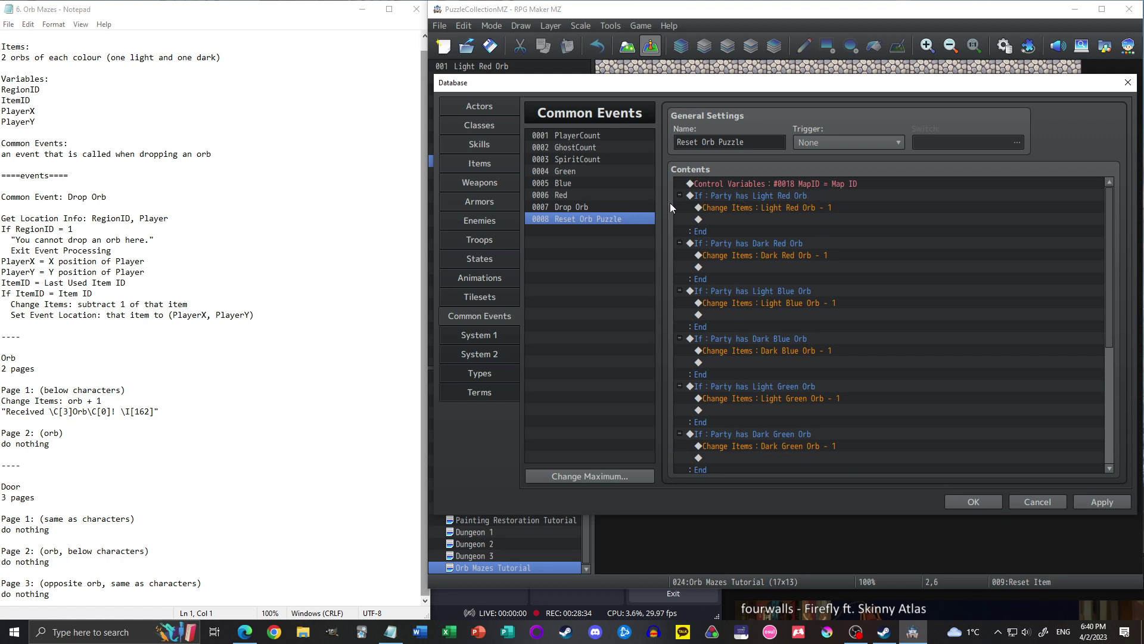
scroll(788, 401, "down", 3)
left_click(778, 386)
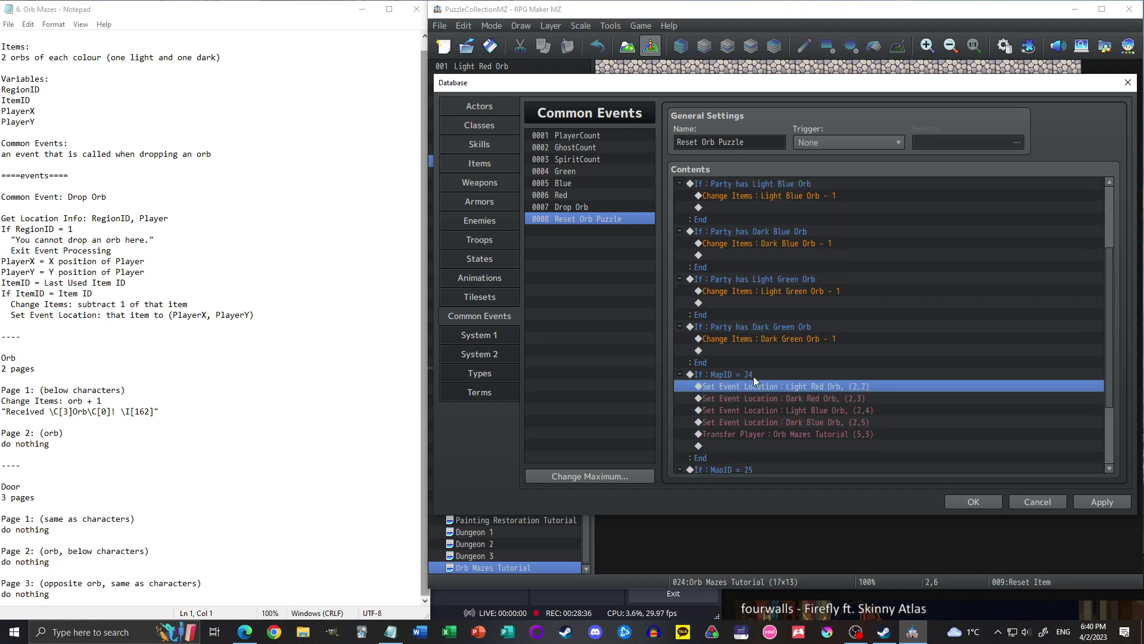
scroll(753, 393, "down", 2)
left_click(738, 326)
scroll(817, 330, "down", 1)
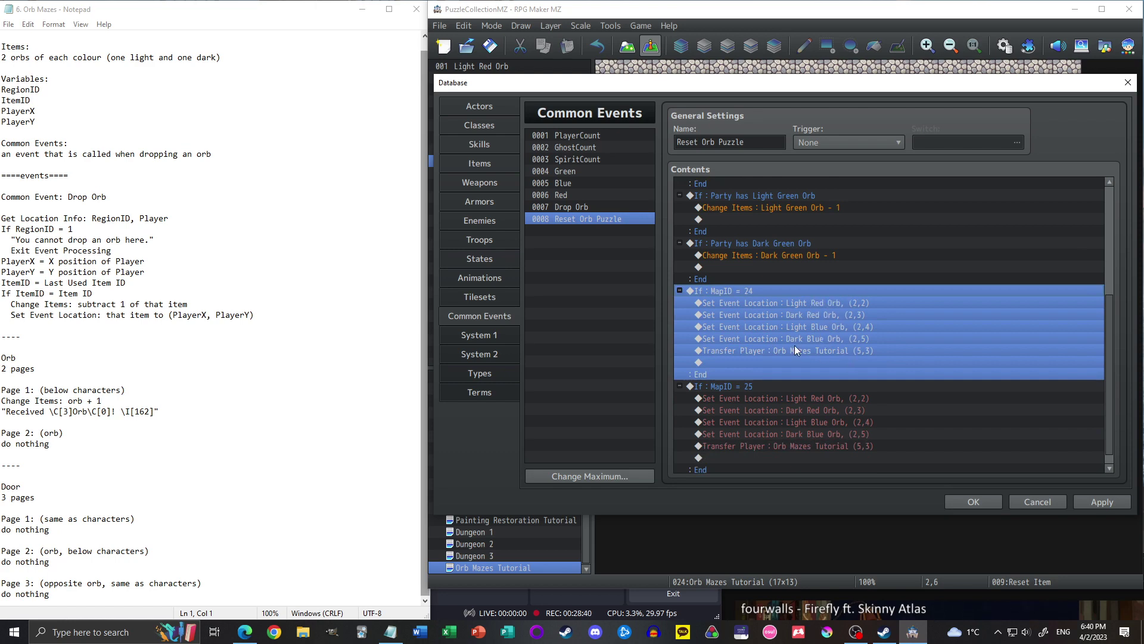
left_click(796, 350)
scroll(871, 322, "down", 1)
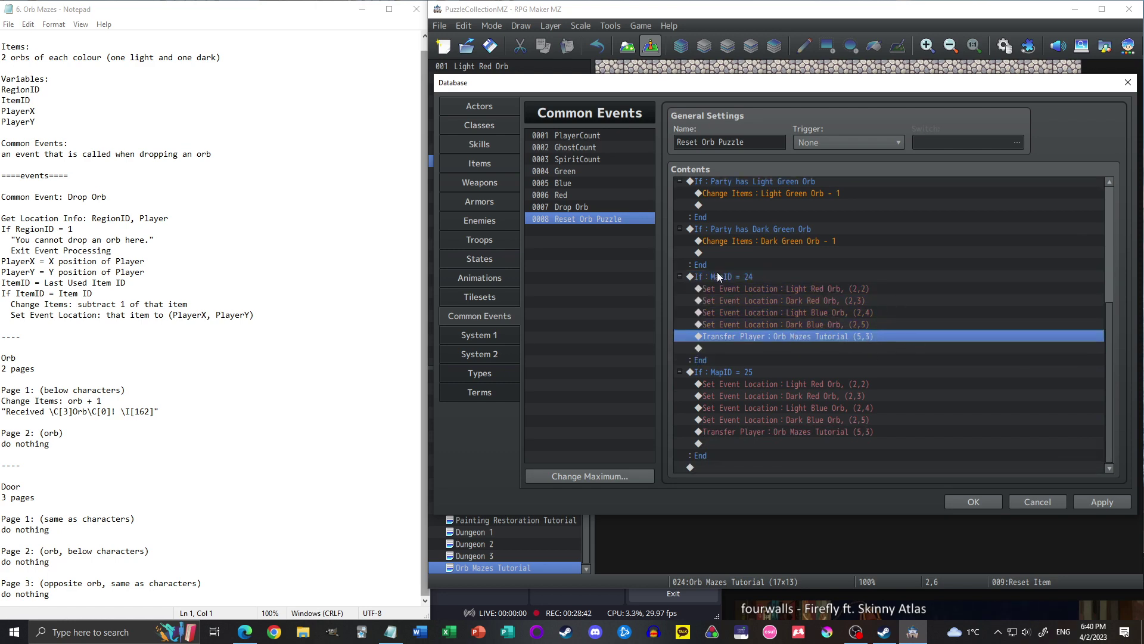
left_click(844, 372)
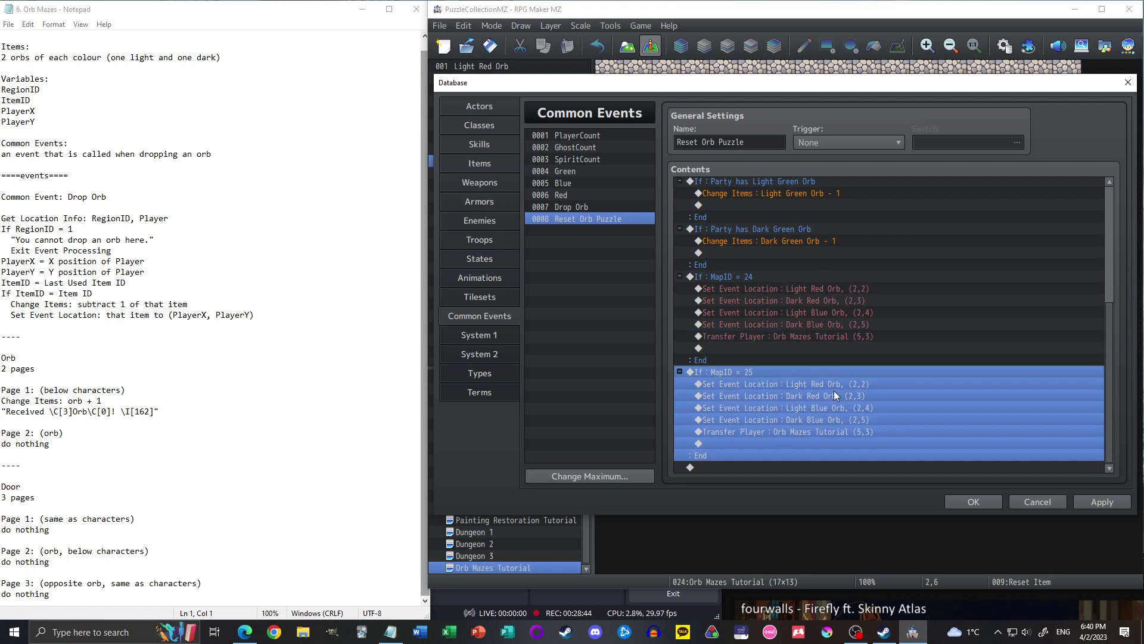
left_click(806, 431)
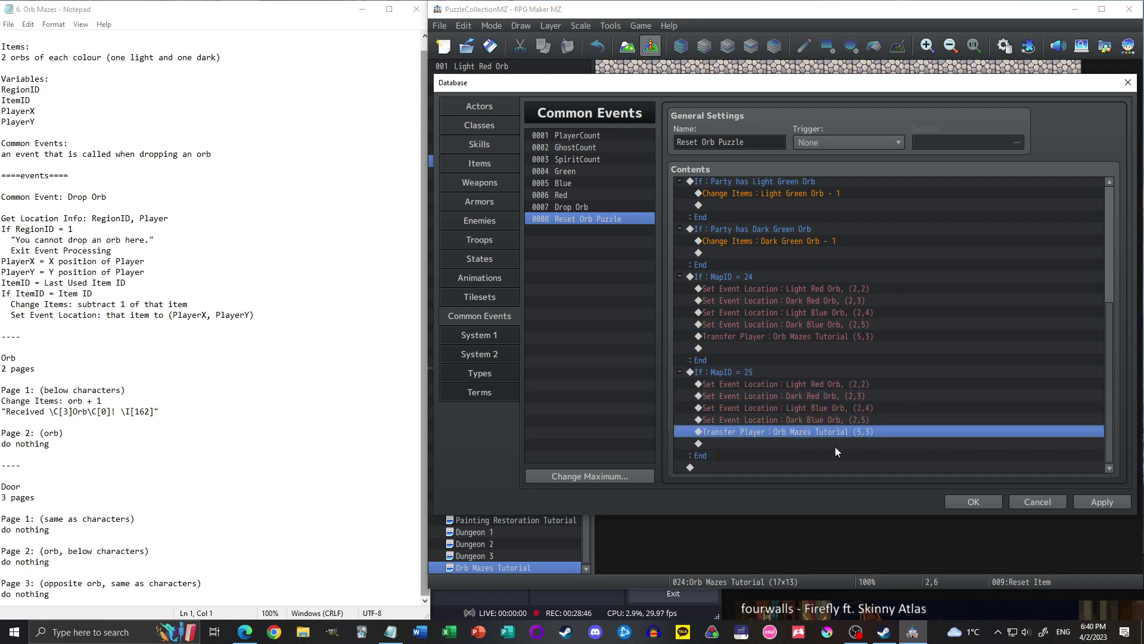
left_click(861, 385)
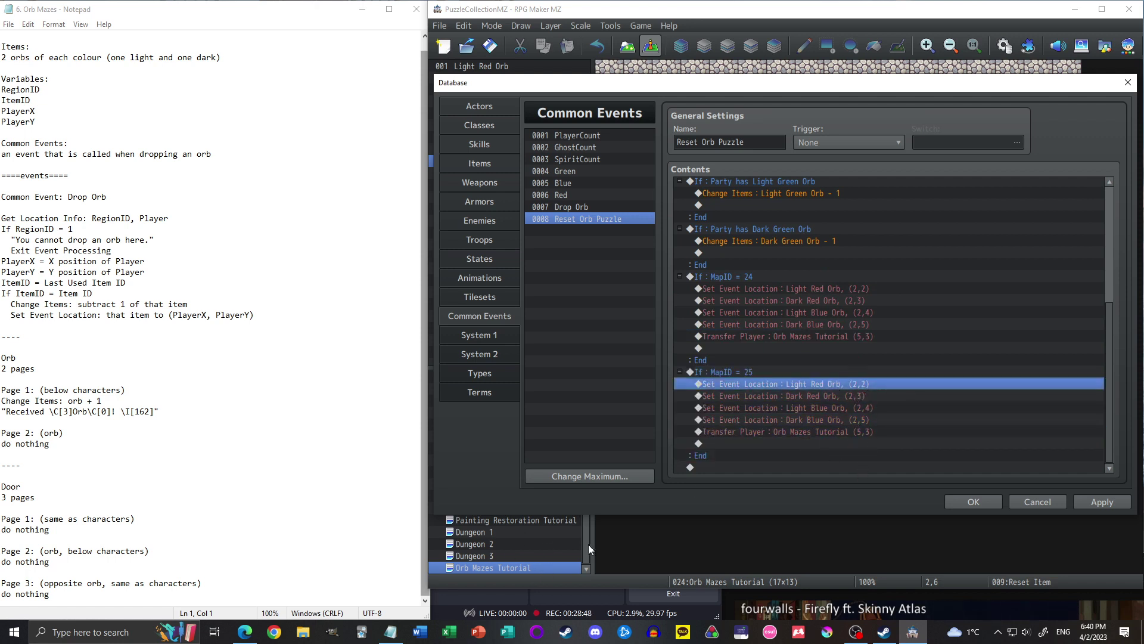
scroll(832, 410, "up", 6)
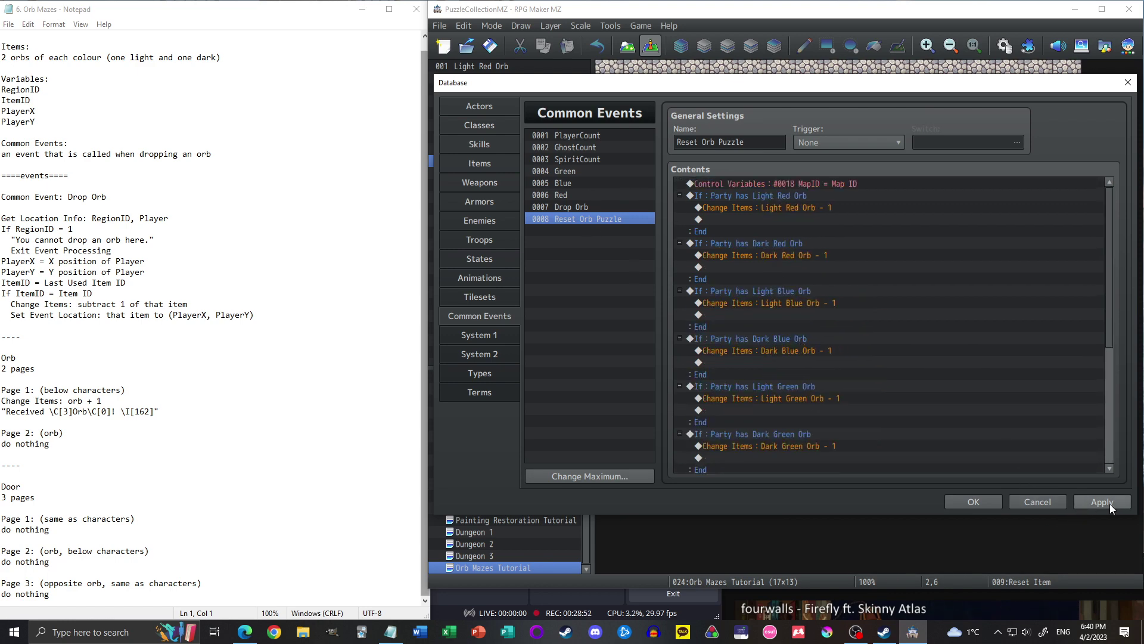
- Accept the database changes, save the project and start a new game in a playtest
left_click(966, 503)
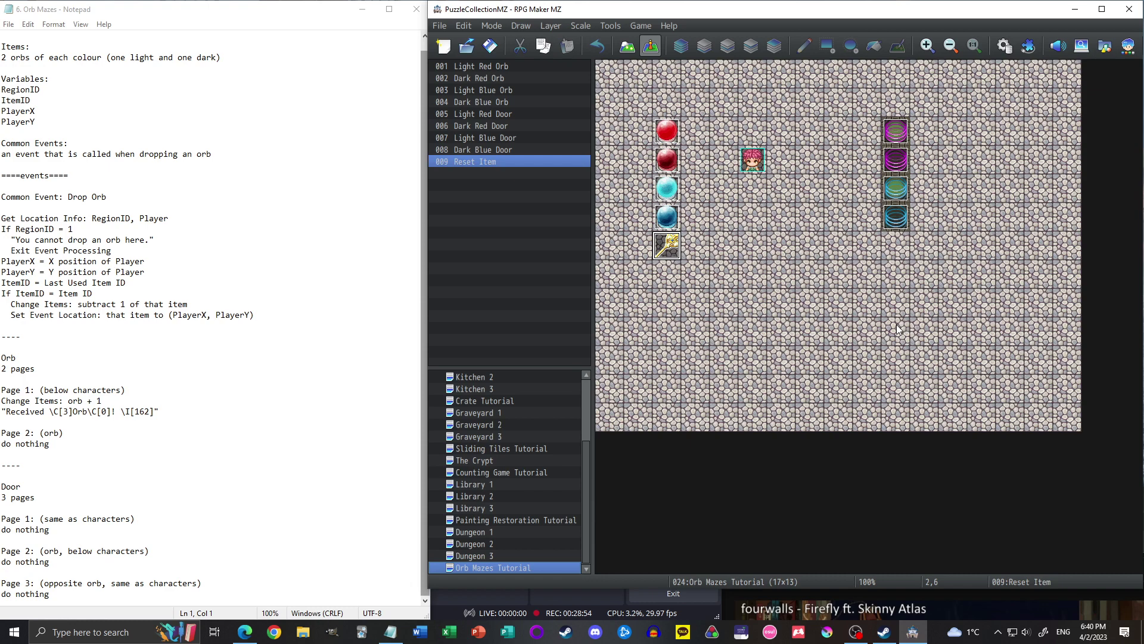
key("ctrl+r")
left_click(767, 320)
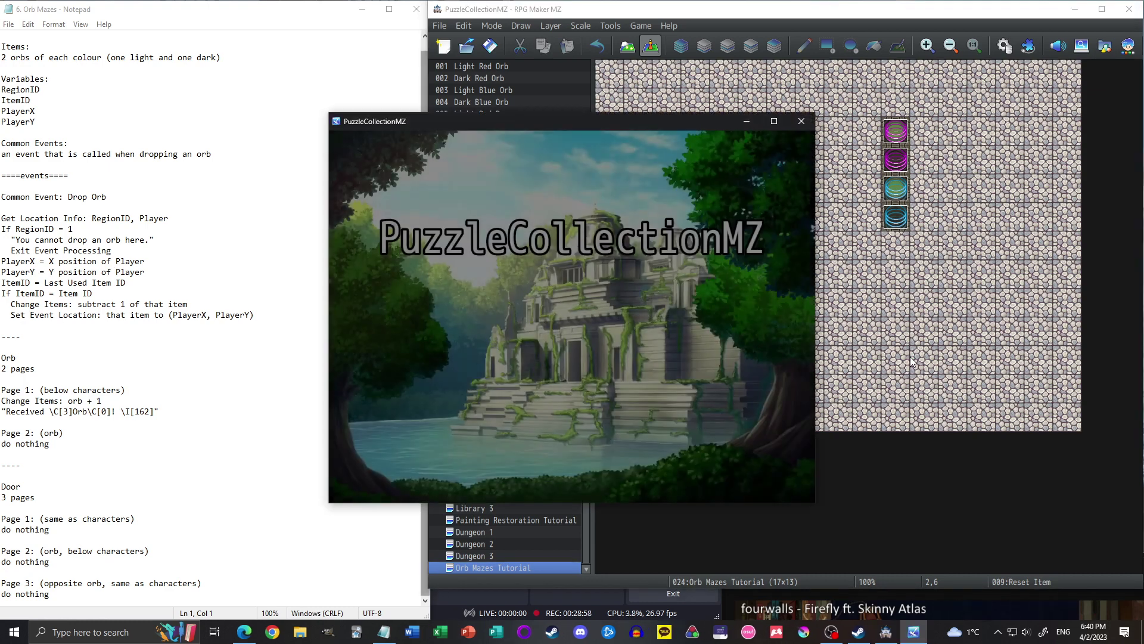
key("Return")
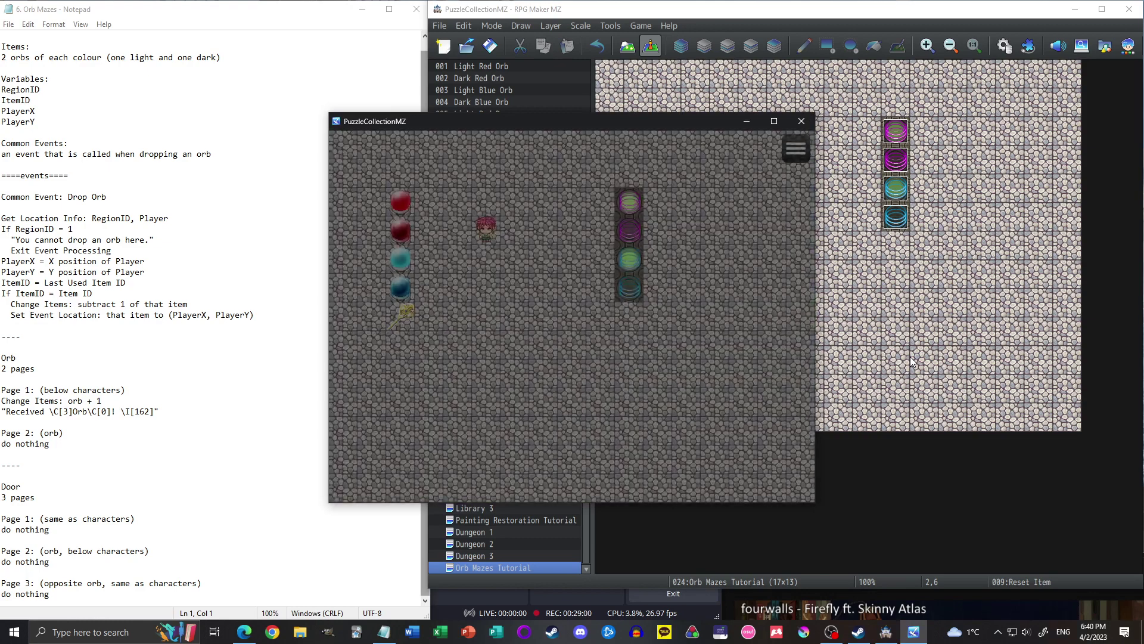
- Walk the player to the wand below the orbs and collect the reset item
key("Down")
key("Down")
key("Down")
key("Left")
key("Left")
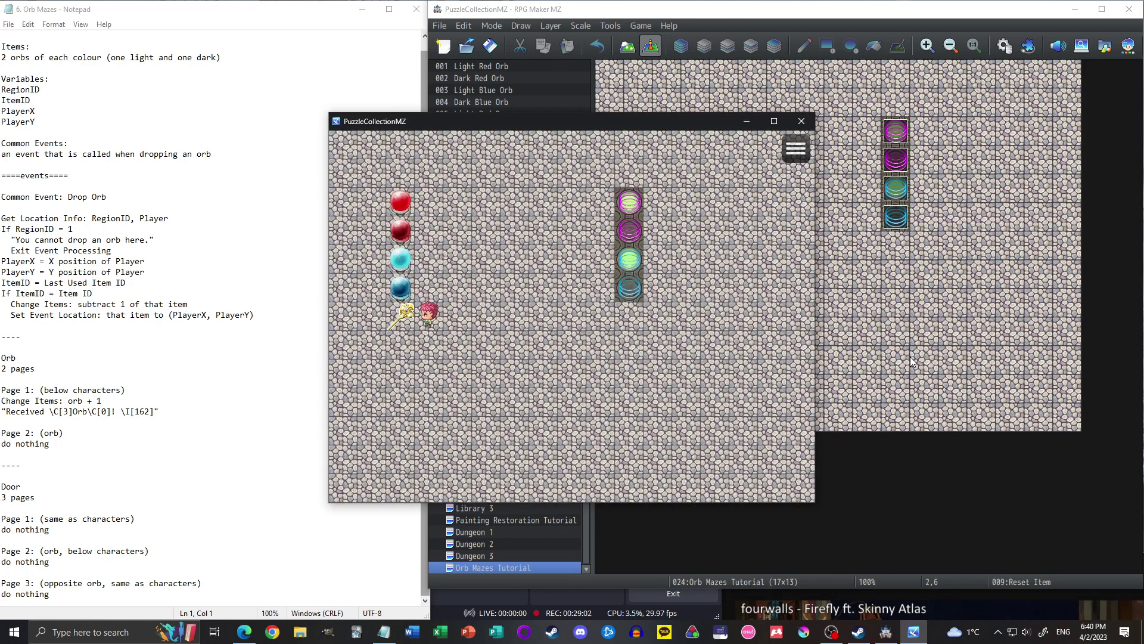
key("Left")
- Walk the player away from the orbs and use the Reset Orb Puzzle key item
key("Down")
key("Down")
key("Down")
key("Right")
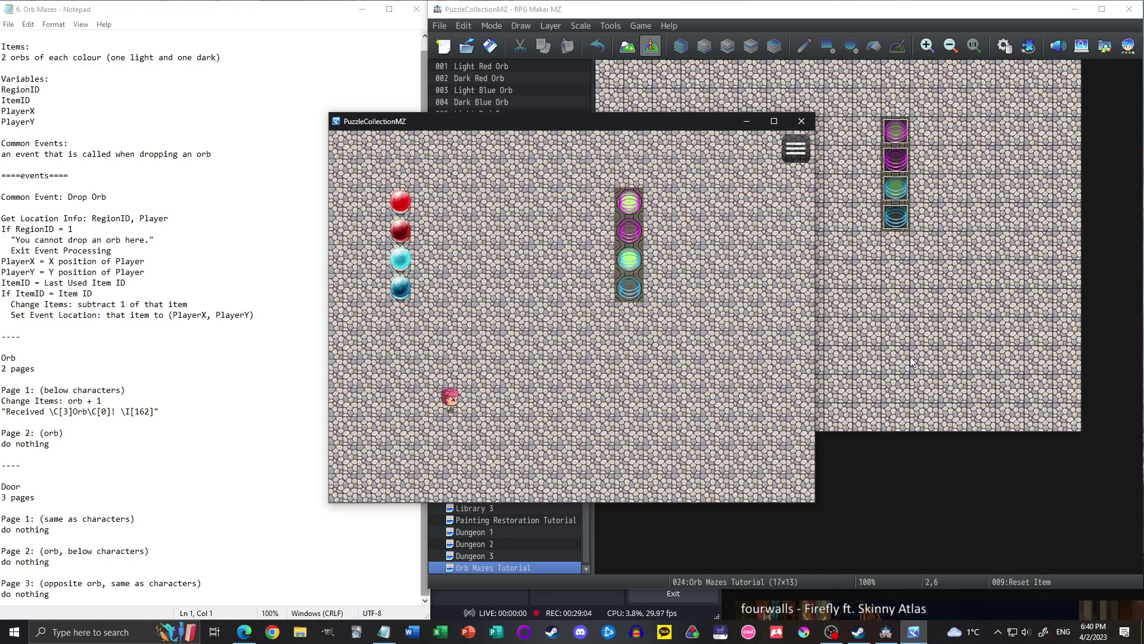
key("Right")
key("Right")
key("Up")
key("Down")
key("Up")
key("Up")
key("Up")
key("Down")
key("Escape")
key("Return")
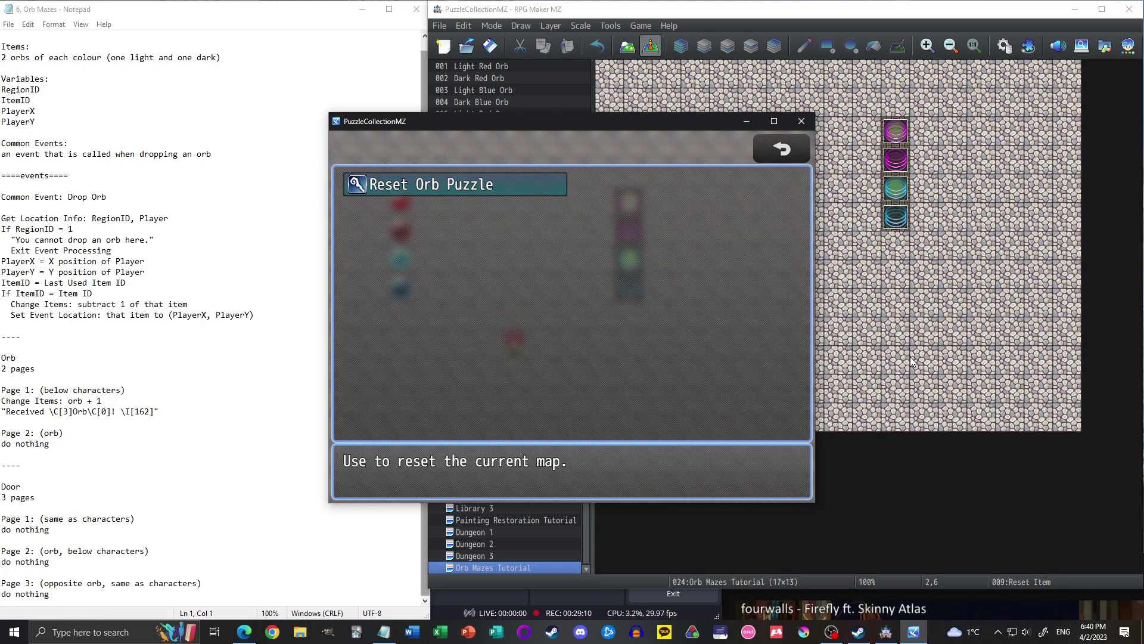
key("Return")
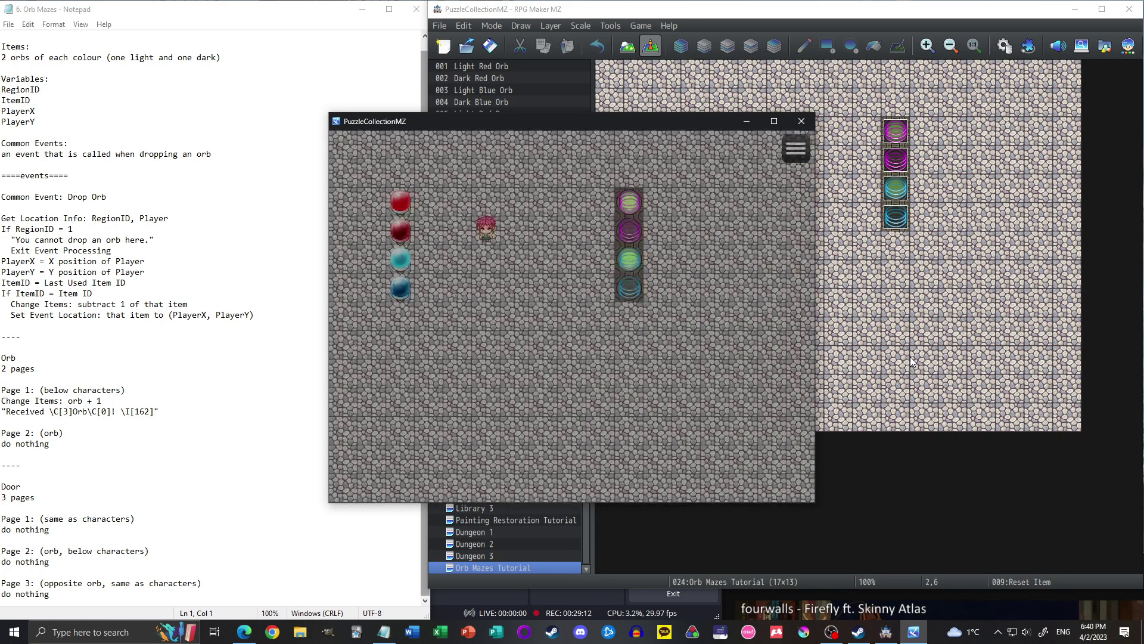
- Walk the player around to the orbs' far side and collect the Light Blue, Dark Red and Light Red orbs
key("Down")
key("Down")
key("Down")
key("Left")
key("Left")
key("Left")
key("Left")
key("Up")
key("Up")
key("Up")
key("Up")
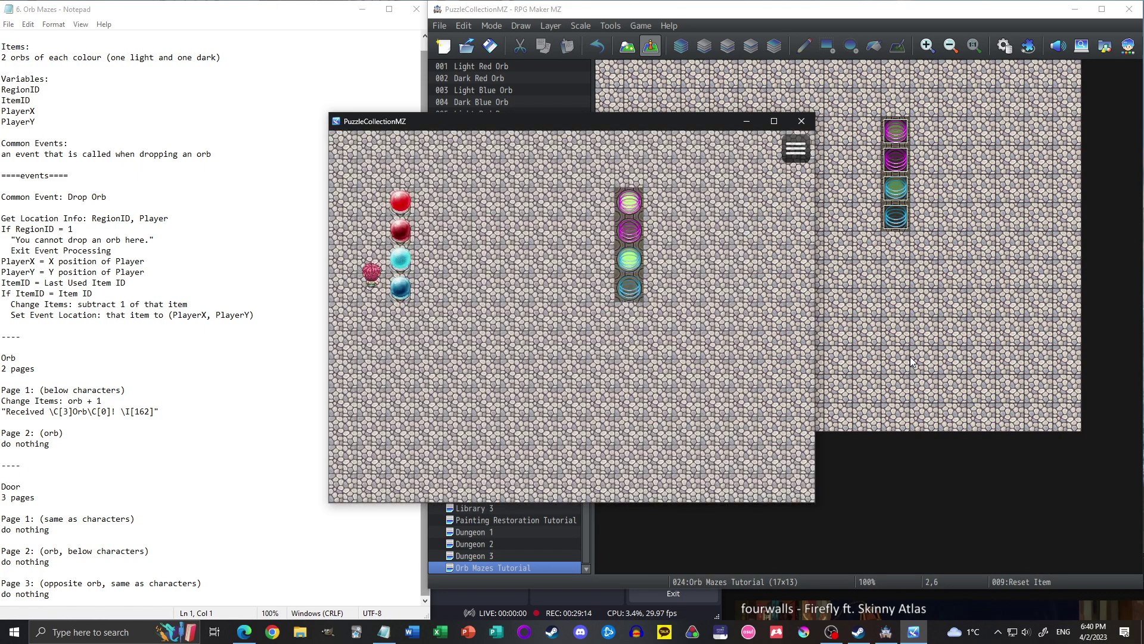
key("Right")
key("Return")
key("Return")
key("Down")
key("Down")
key("Return")
key("Return")
key("Up")
key("Return")
key("Return")
- Walk the player to the map's lower right area and drop the Dark Red Orb there
key("Right")
key("Right")
key("Down")
key("Down")
key("Down")
key("Right")
key("Down")
key("Right")
key("Right")
key("Down")
key("Down")
key("Right")
key("Right")
key("Right")
key("Right")
key("Right")
key("Escape")
key("Return")
key("Up")
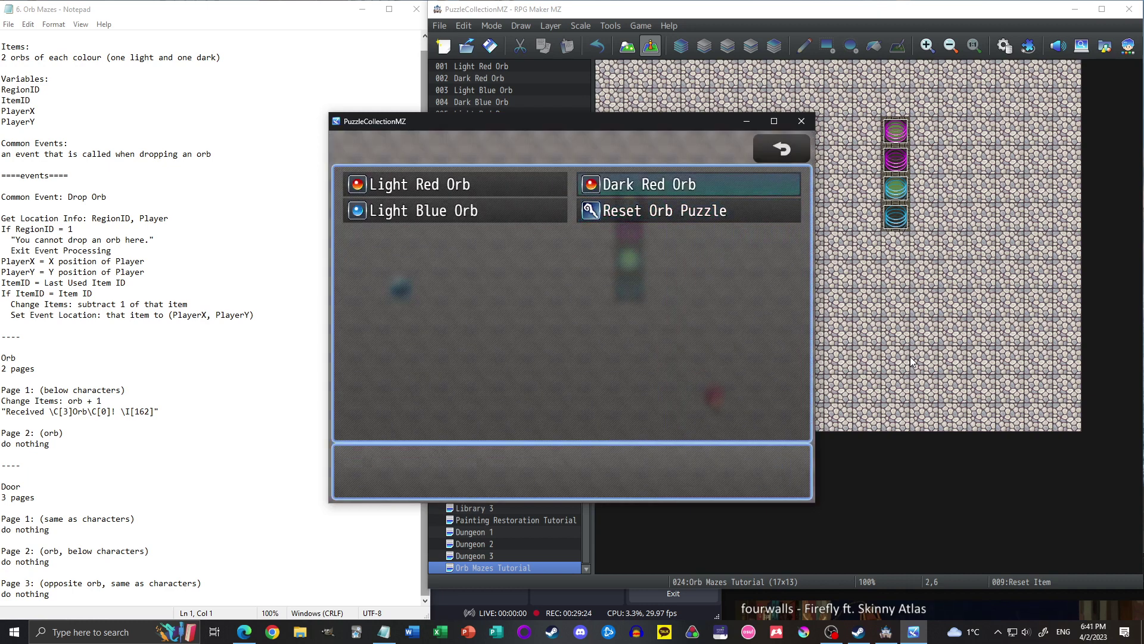
key("Return")
- Walk away from the dropped Dark Red Orb and use Reset Orb Puzzle while still carrying the other two orbs
key("Left")
key("Left")
key("Left")
key("Left")
key("Left")
key("Left")
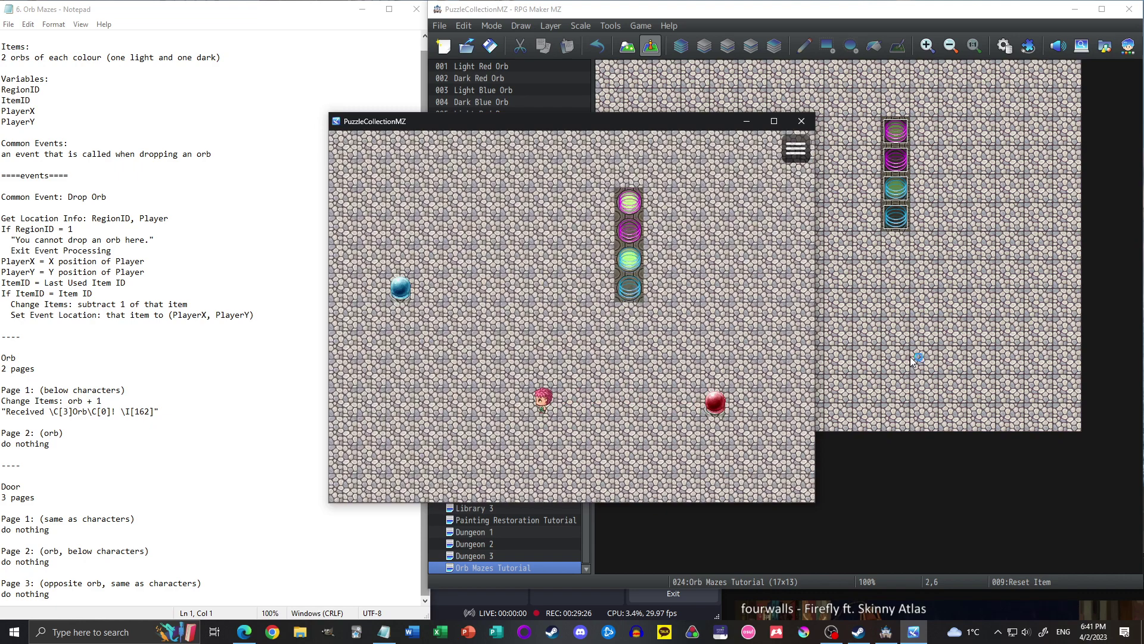
key("Escape")
key("Return")
key("Down")
key("Return")
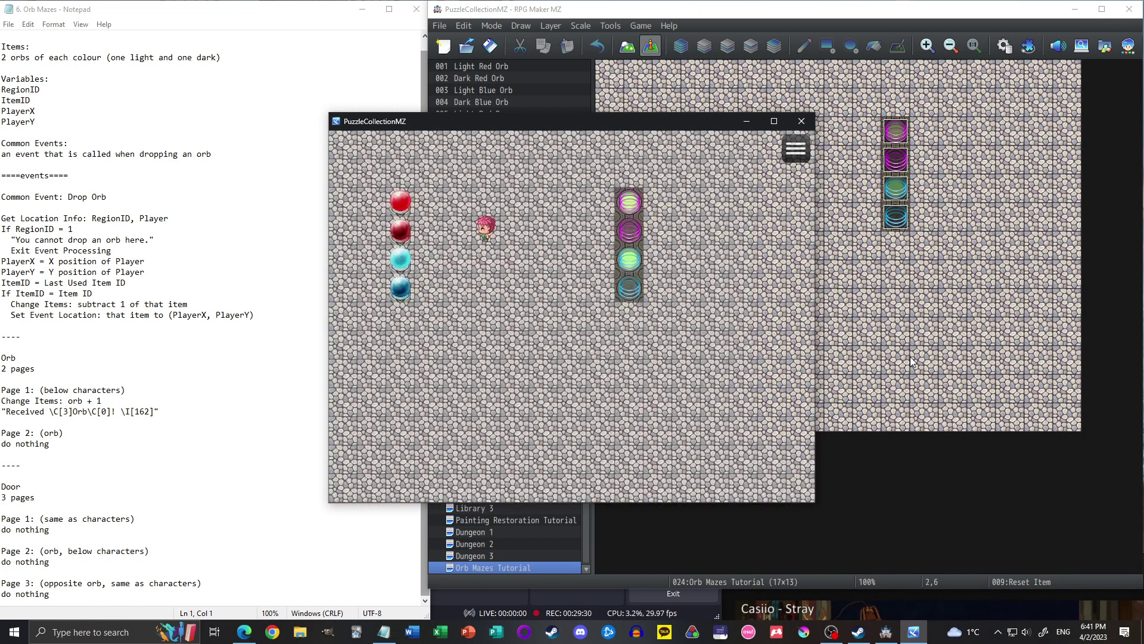
- Check the player's item inventory after the reset and close the playtest
key("Escape")
key("Return")
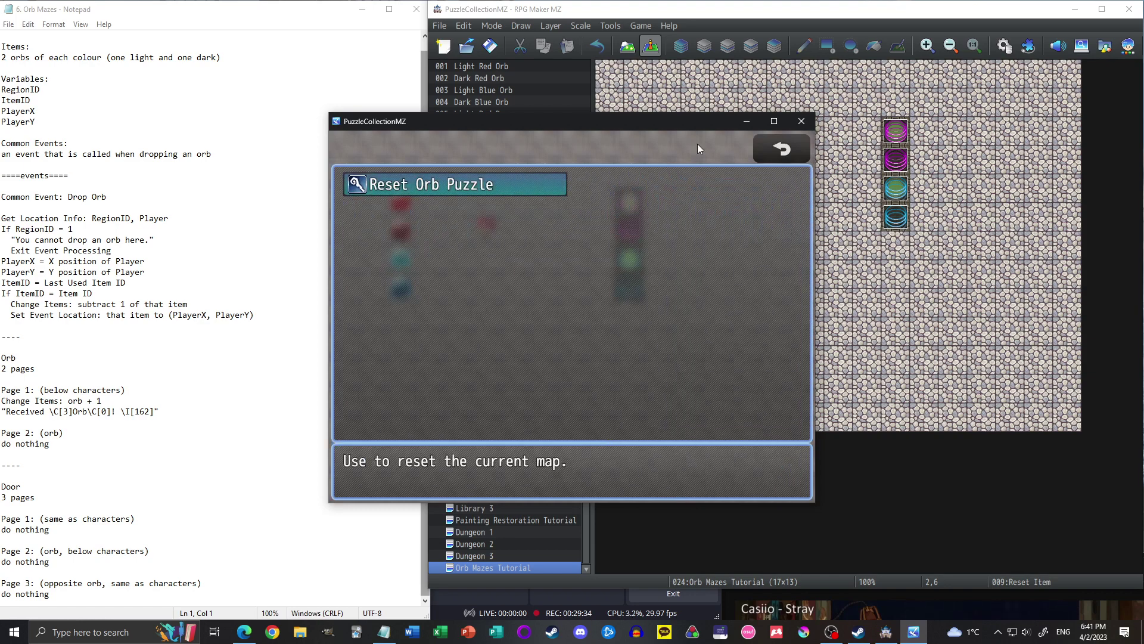
left_click(802, 121)
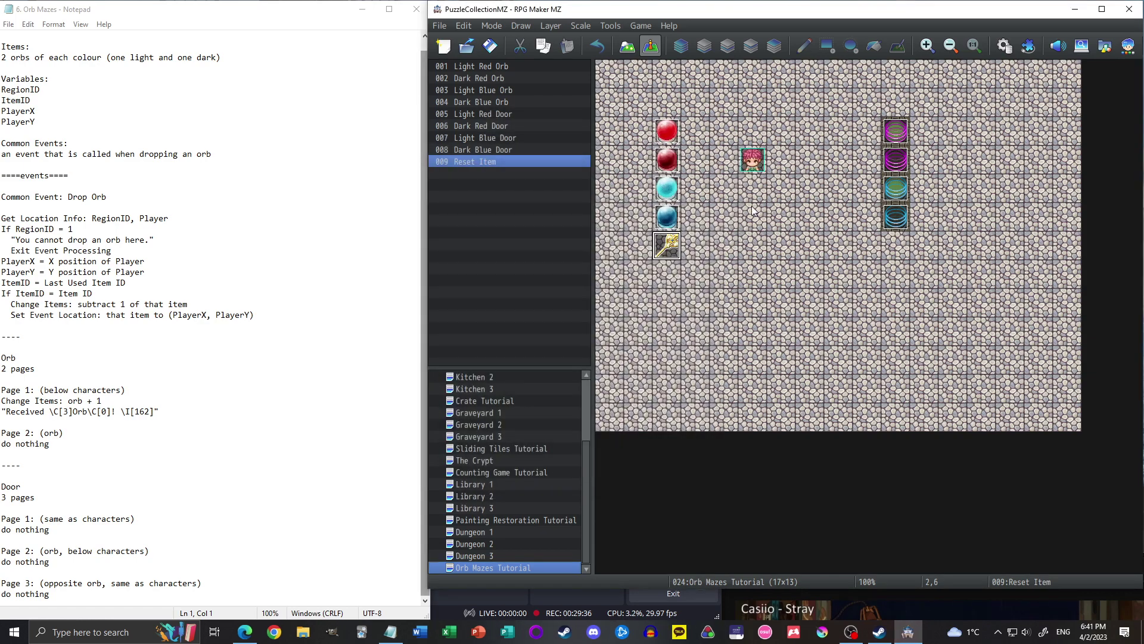
- Set the Reset Item event's first page priority to Below characters
double_click(667, 246)
left_click(634, 427)
left_click(631, 446)
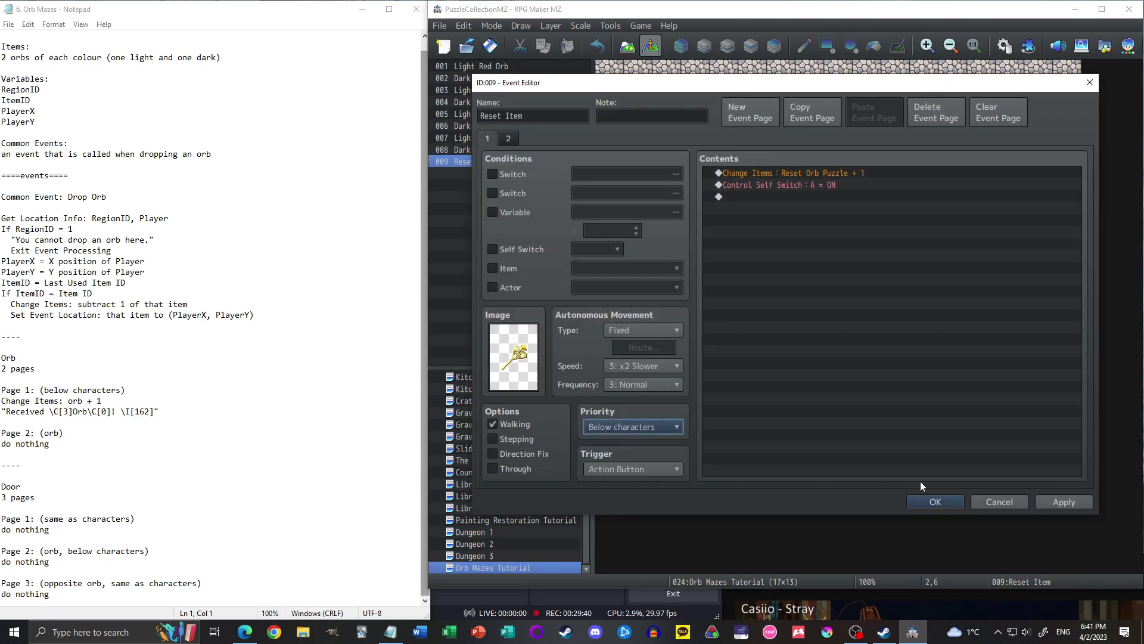
left_click(958, 500)
- Save the Reset Item event change and launch a fresh playtest with a new game
key("ctrl+r")
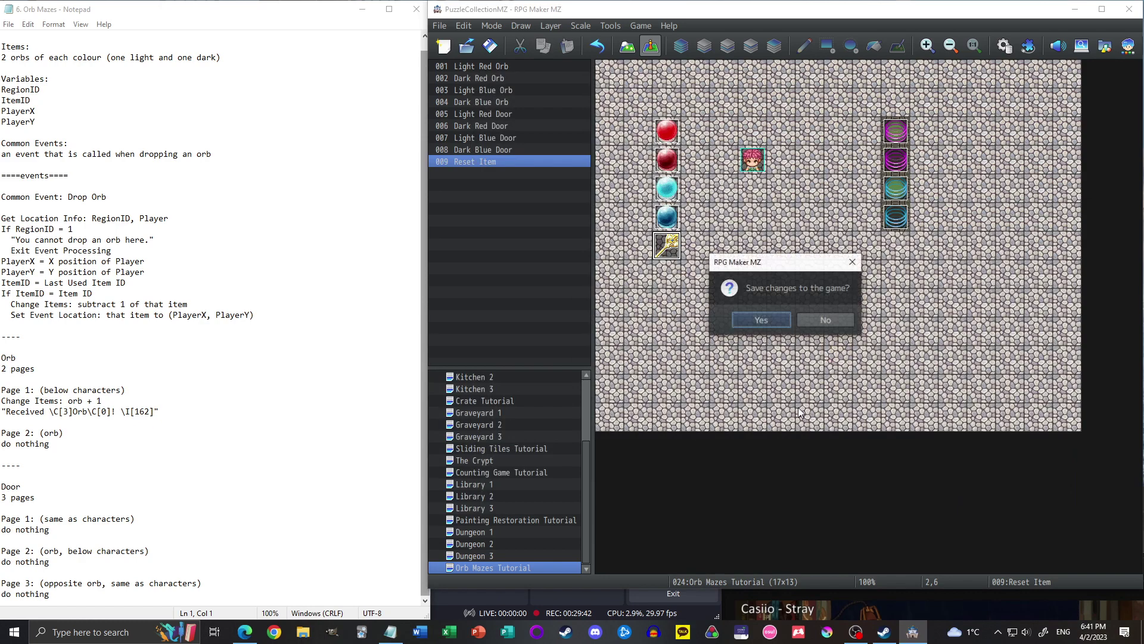
left_click(763, 318)
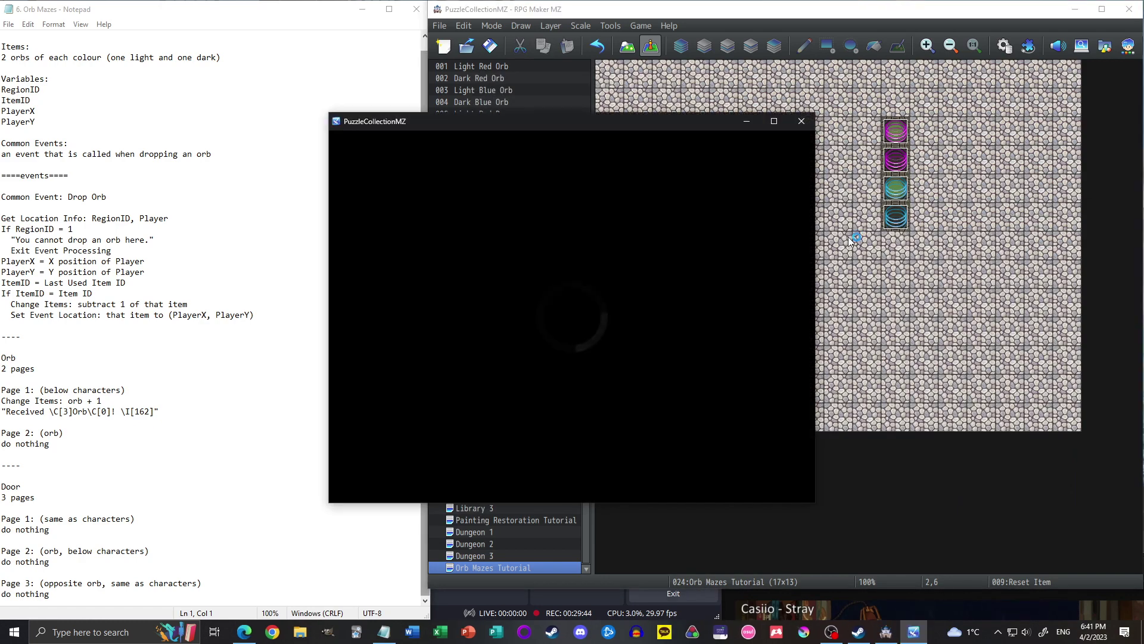
key("Return")
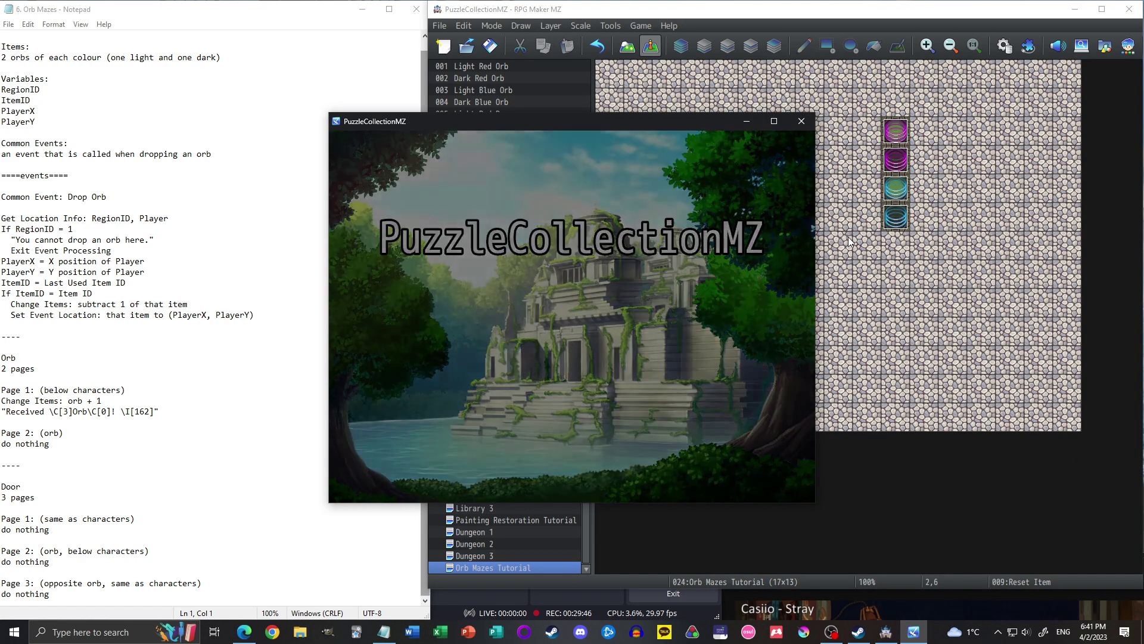
- Walk the player onto the wand's tile to test collecting the reset item
key("Down")
key("Left")
key("Down")
key("Right")
key("Right")
key("Left")
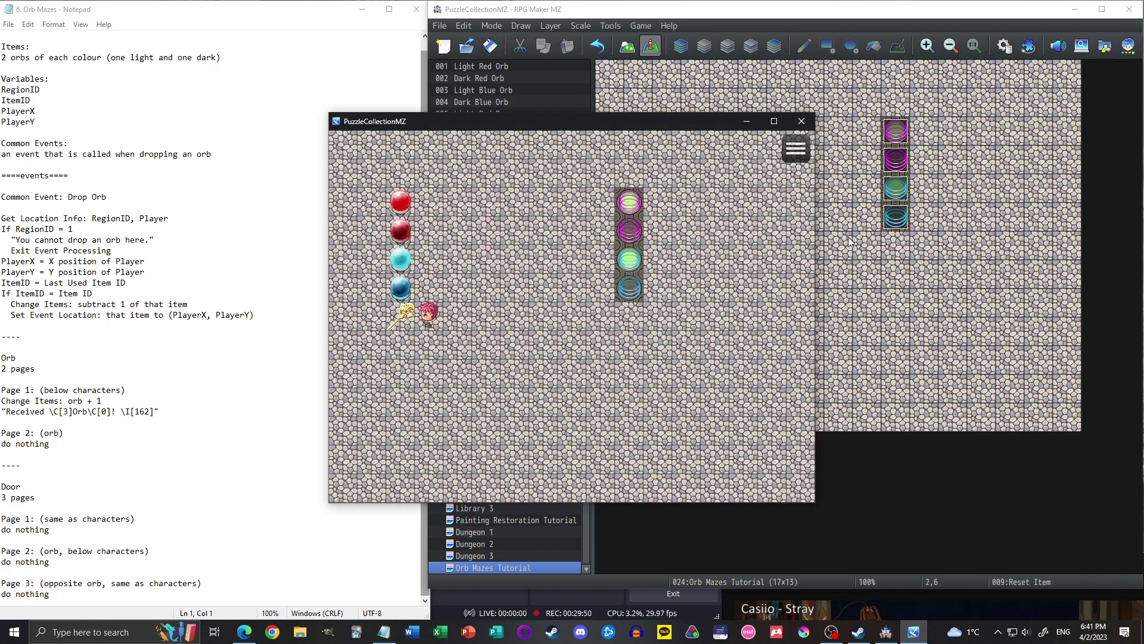
key("Left")
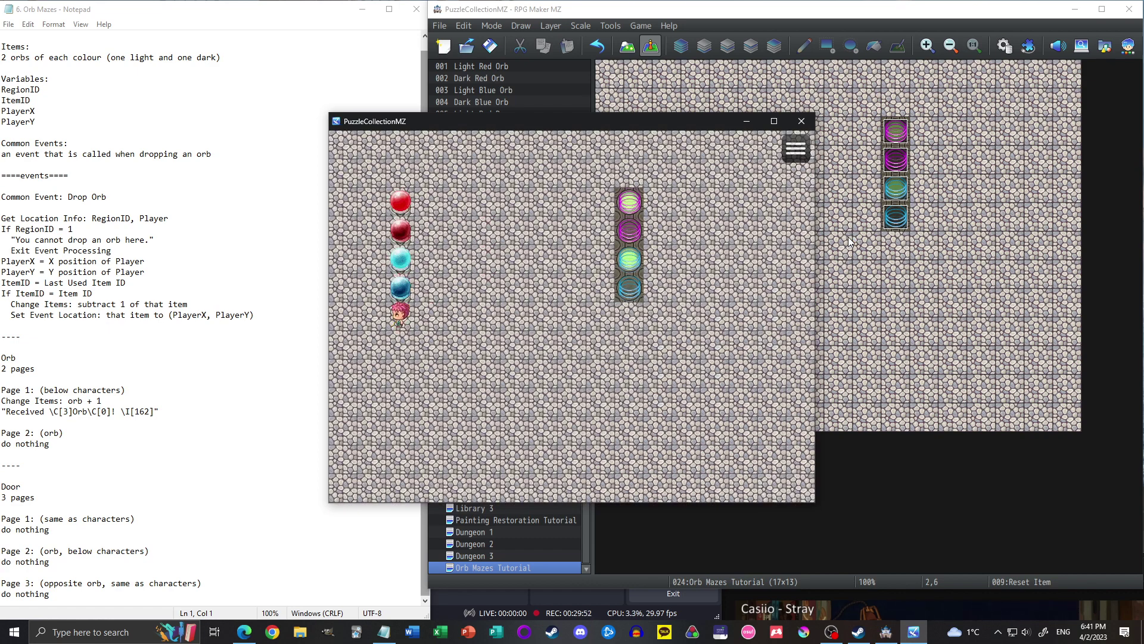
- Walk the player around the open floor between the orbs and doors, and close the playtest
key("Right")
key("Right")
key("Right")
key("Right")
key("Up")
key("Up")
key("Up")
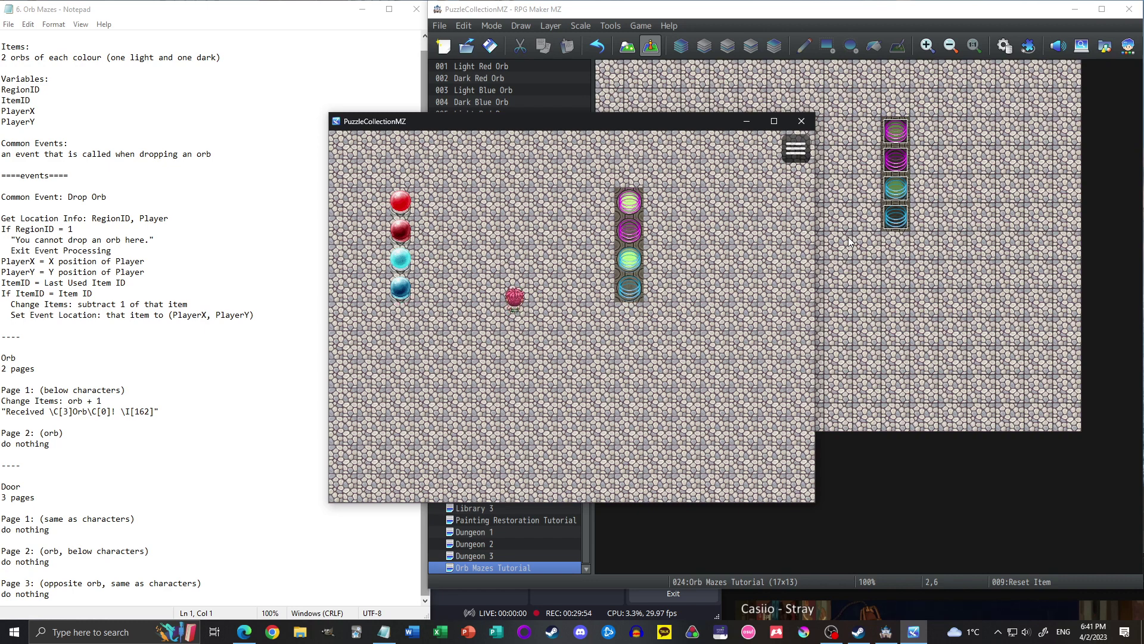
key("Down")
key("Down")
key("Down")
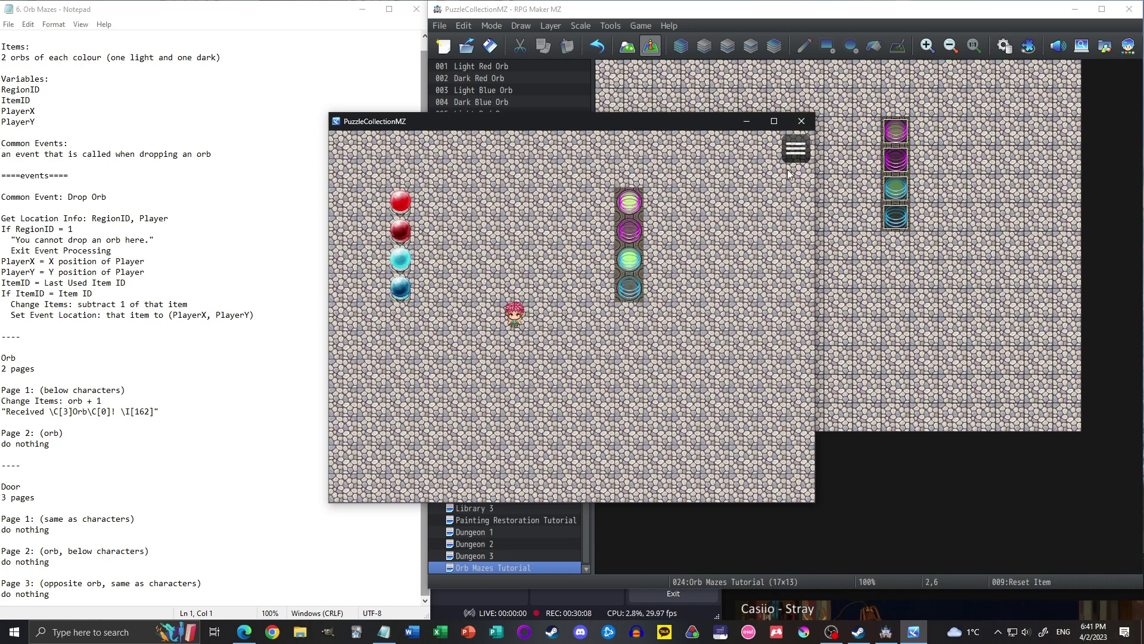
left_click(802, 121)
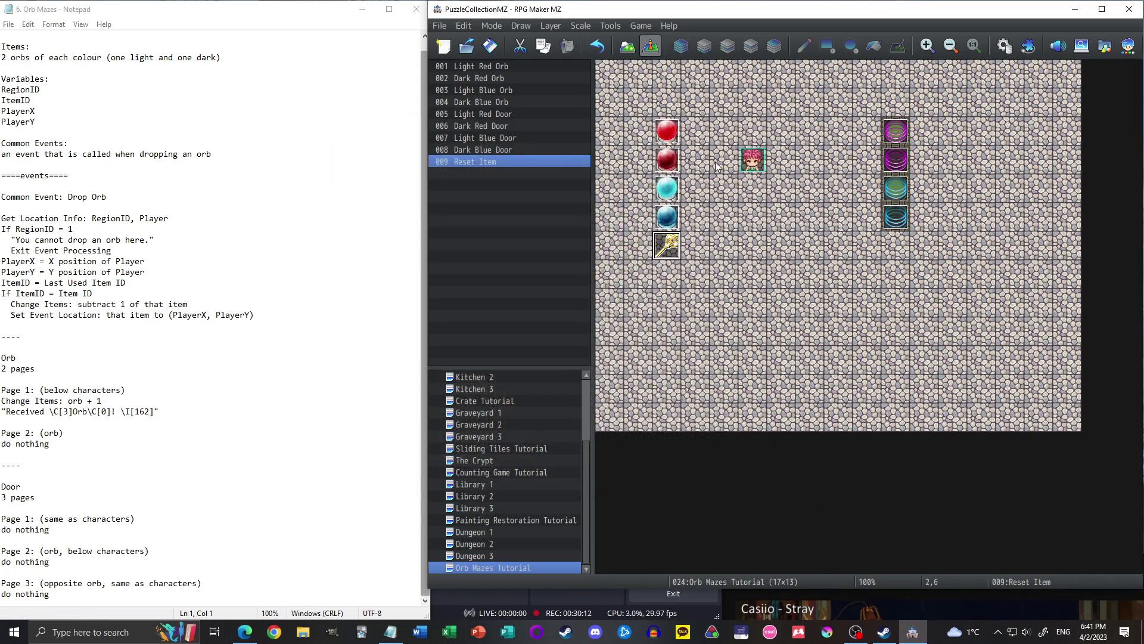
- Examine the four orb events and the door events on the Orb Mazes Tutorial map
left_click(668, 136)
key("Down")
key("Down")
key("Down")
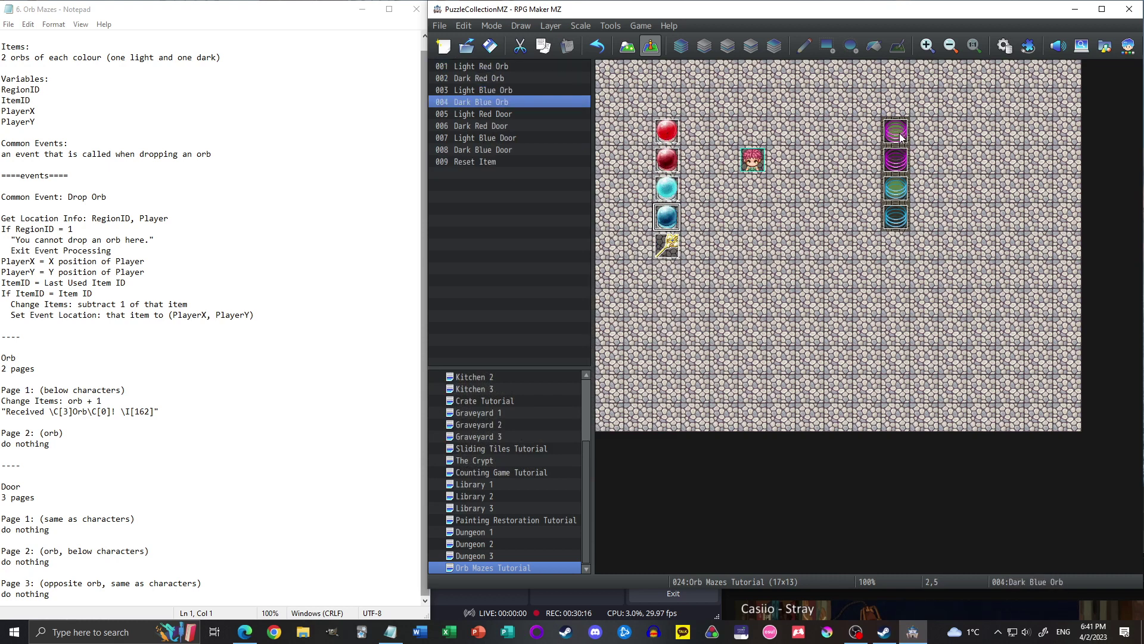
left_click(901, 138)
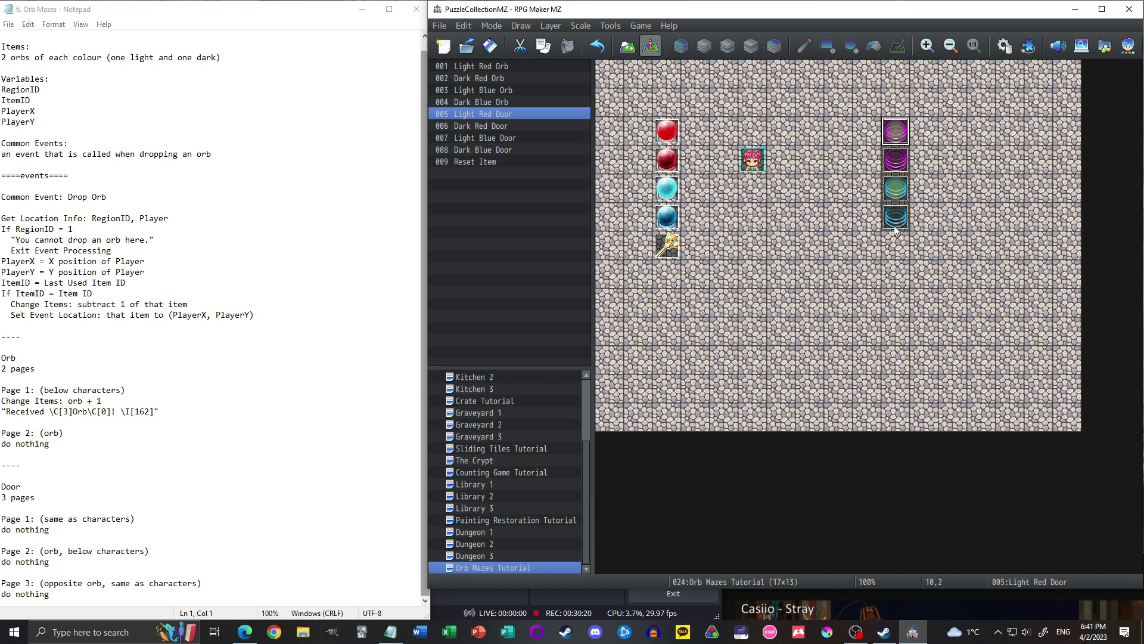
left_click(671, 131)
left_click(676, 154)
left_click(670, 188)
left_click(668, 214)
left_click(701, 141)
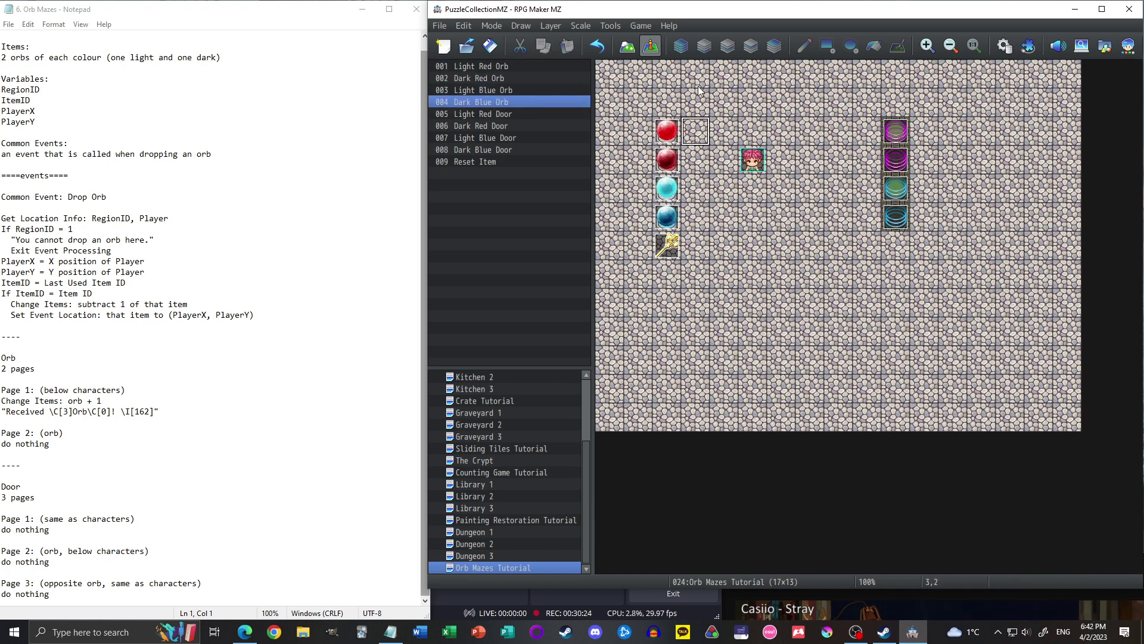